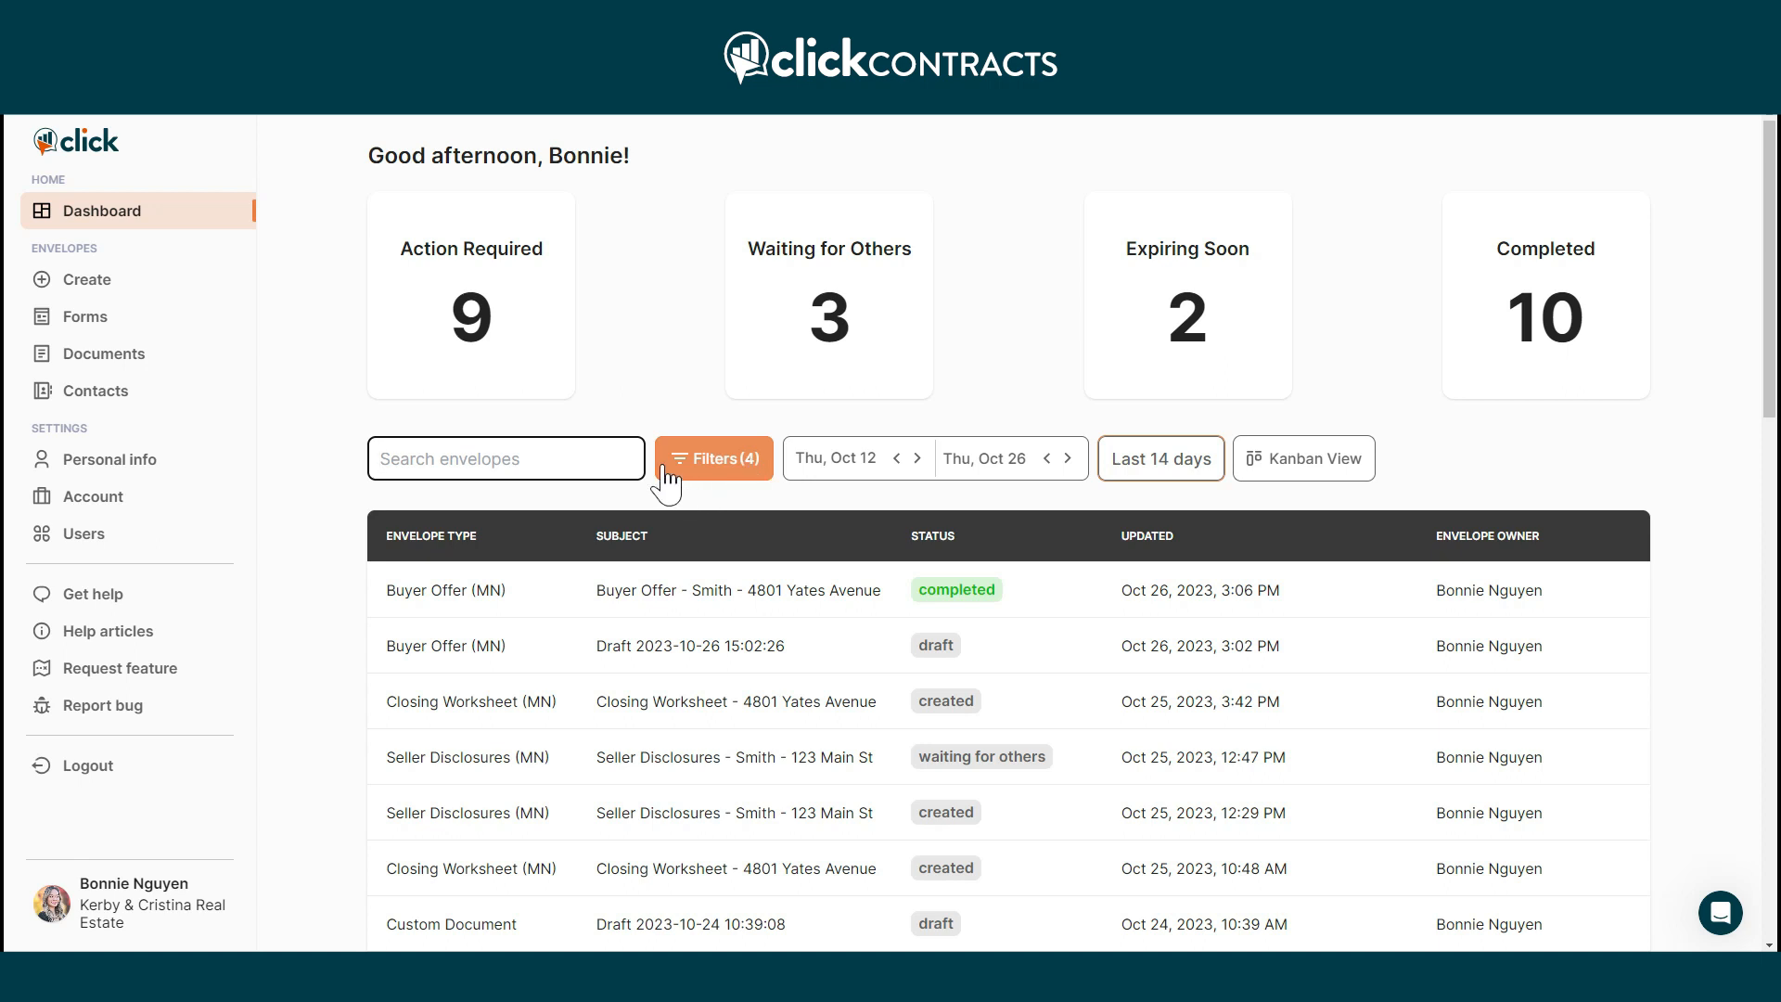
Go to the Create envelope page from the Envelopes section of the sidebar.
left_click(93, 297)
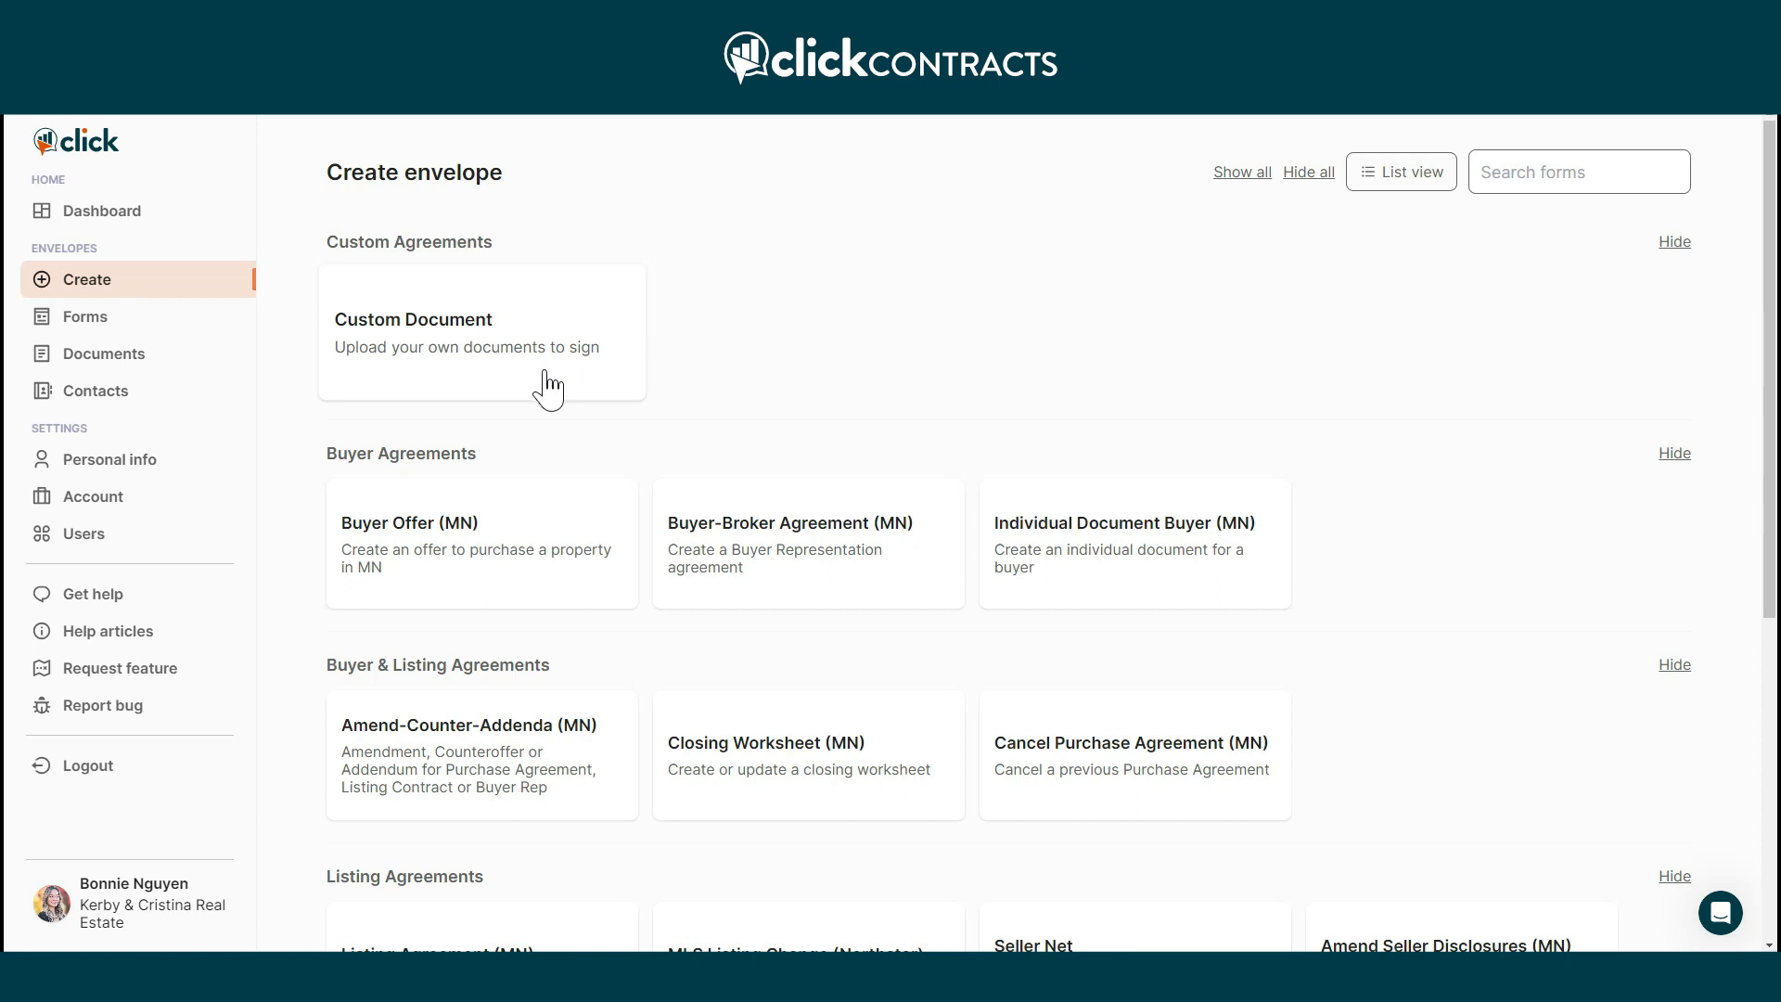
Browse the envelope type cards, then bring up the support chat window.
scroll(545, 387, "down", 2)
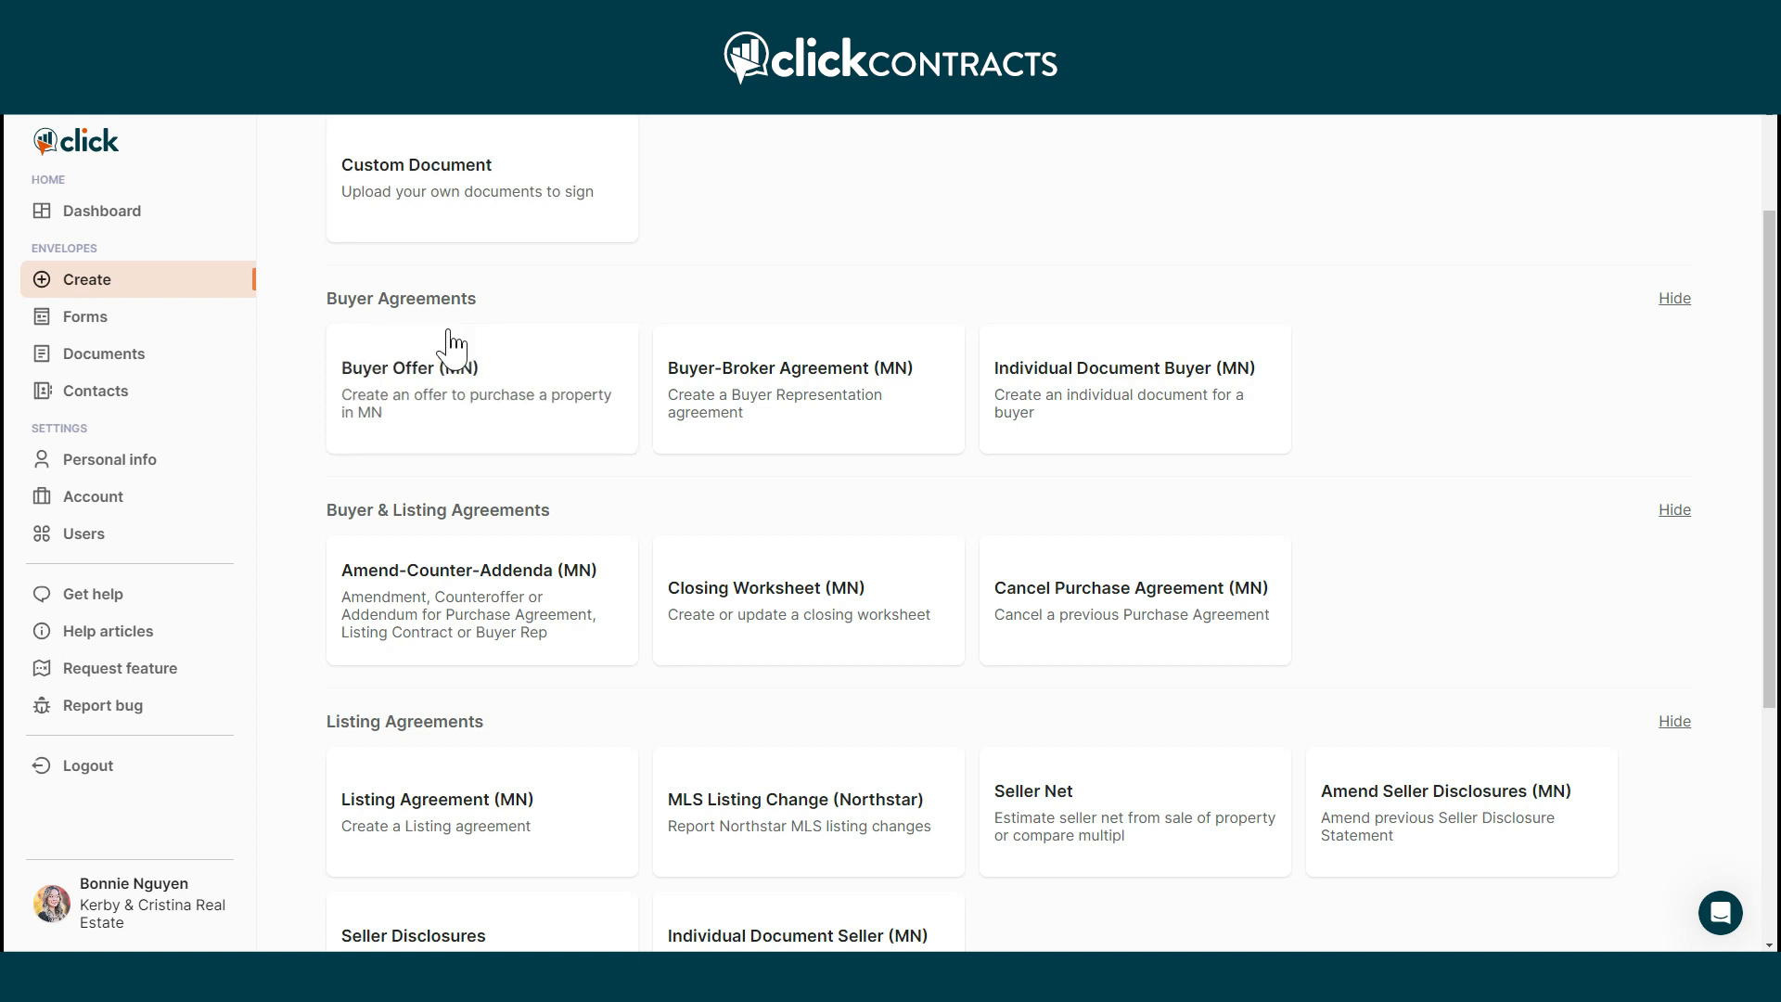
scroll(450, 351, "down", 2)
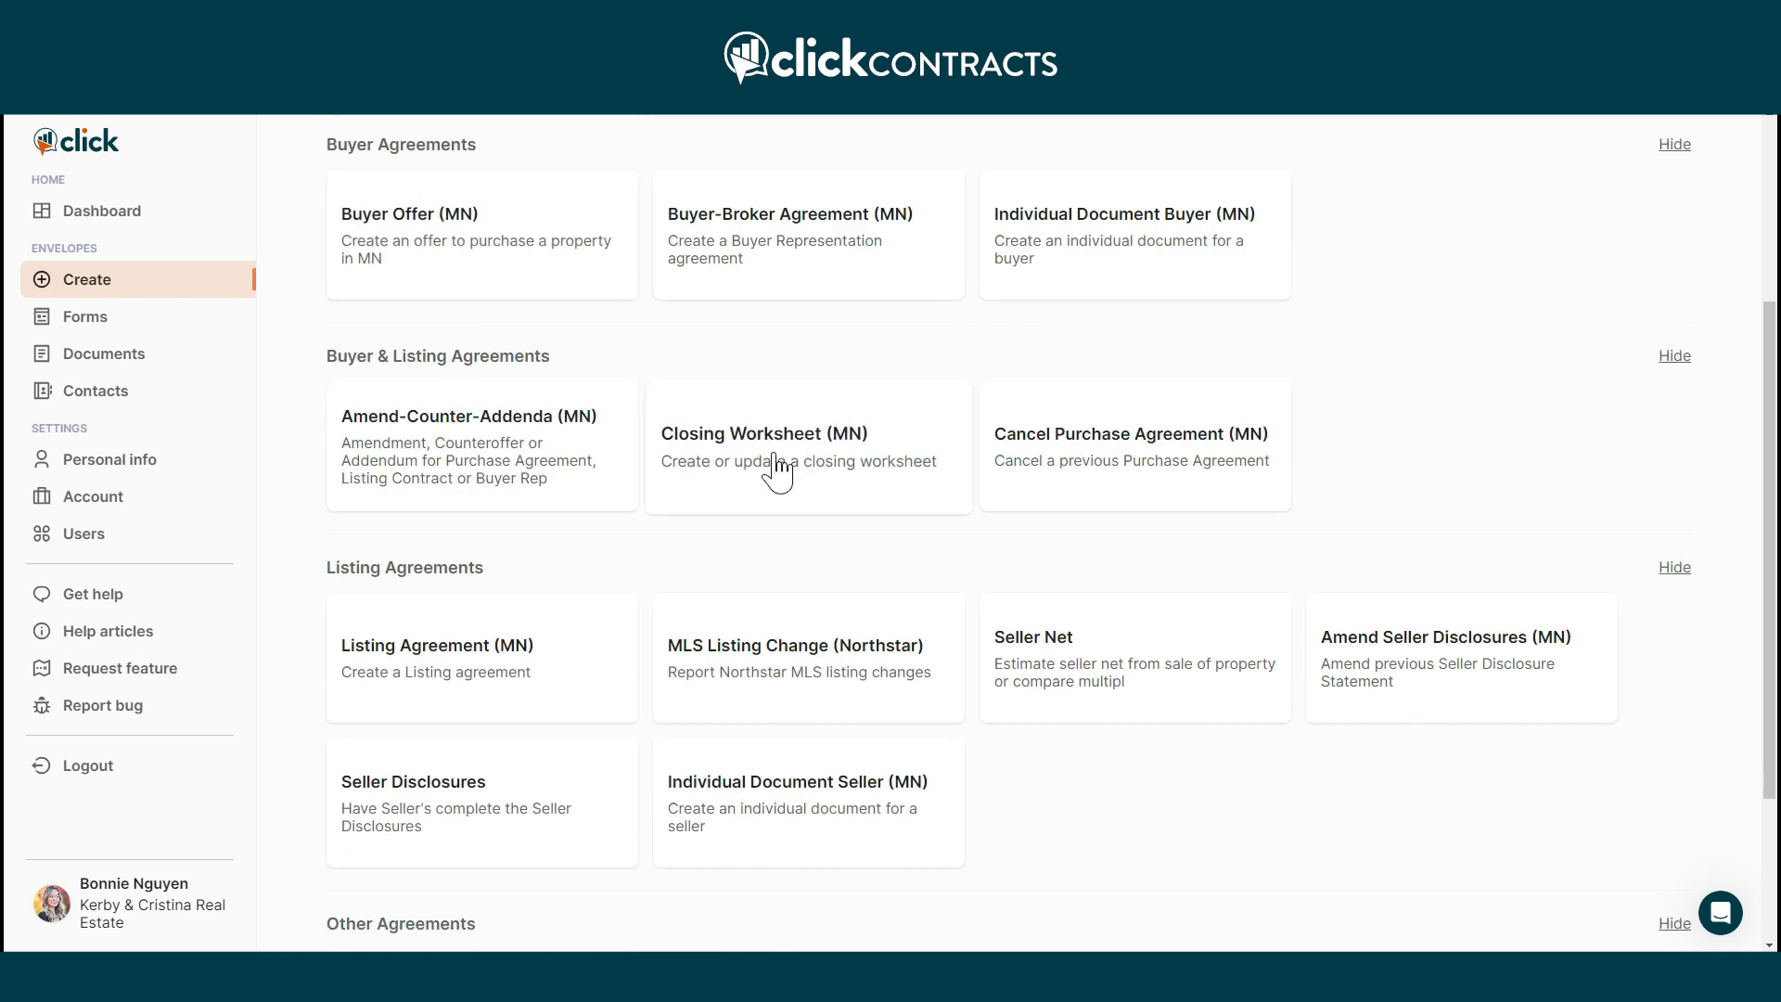
scroll(743, 485, "down", 2)
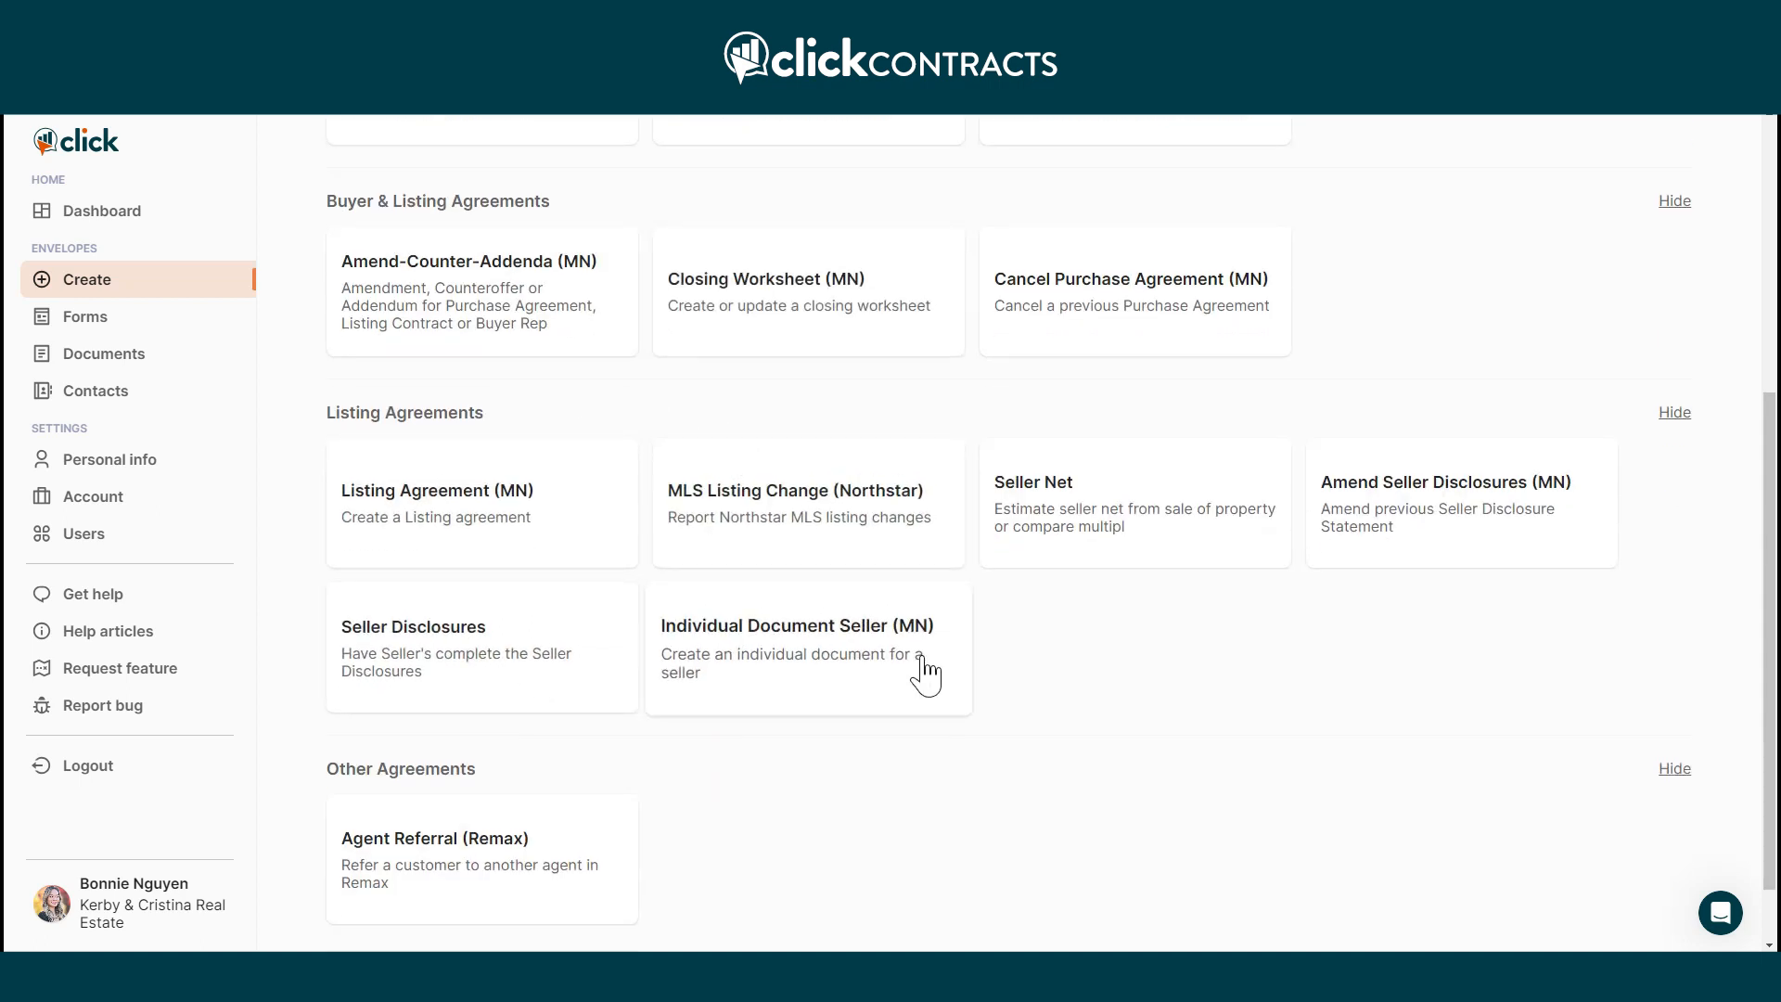
scroll(954, 644, "up", 5)
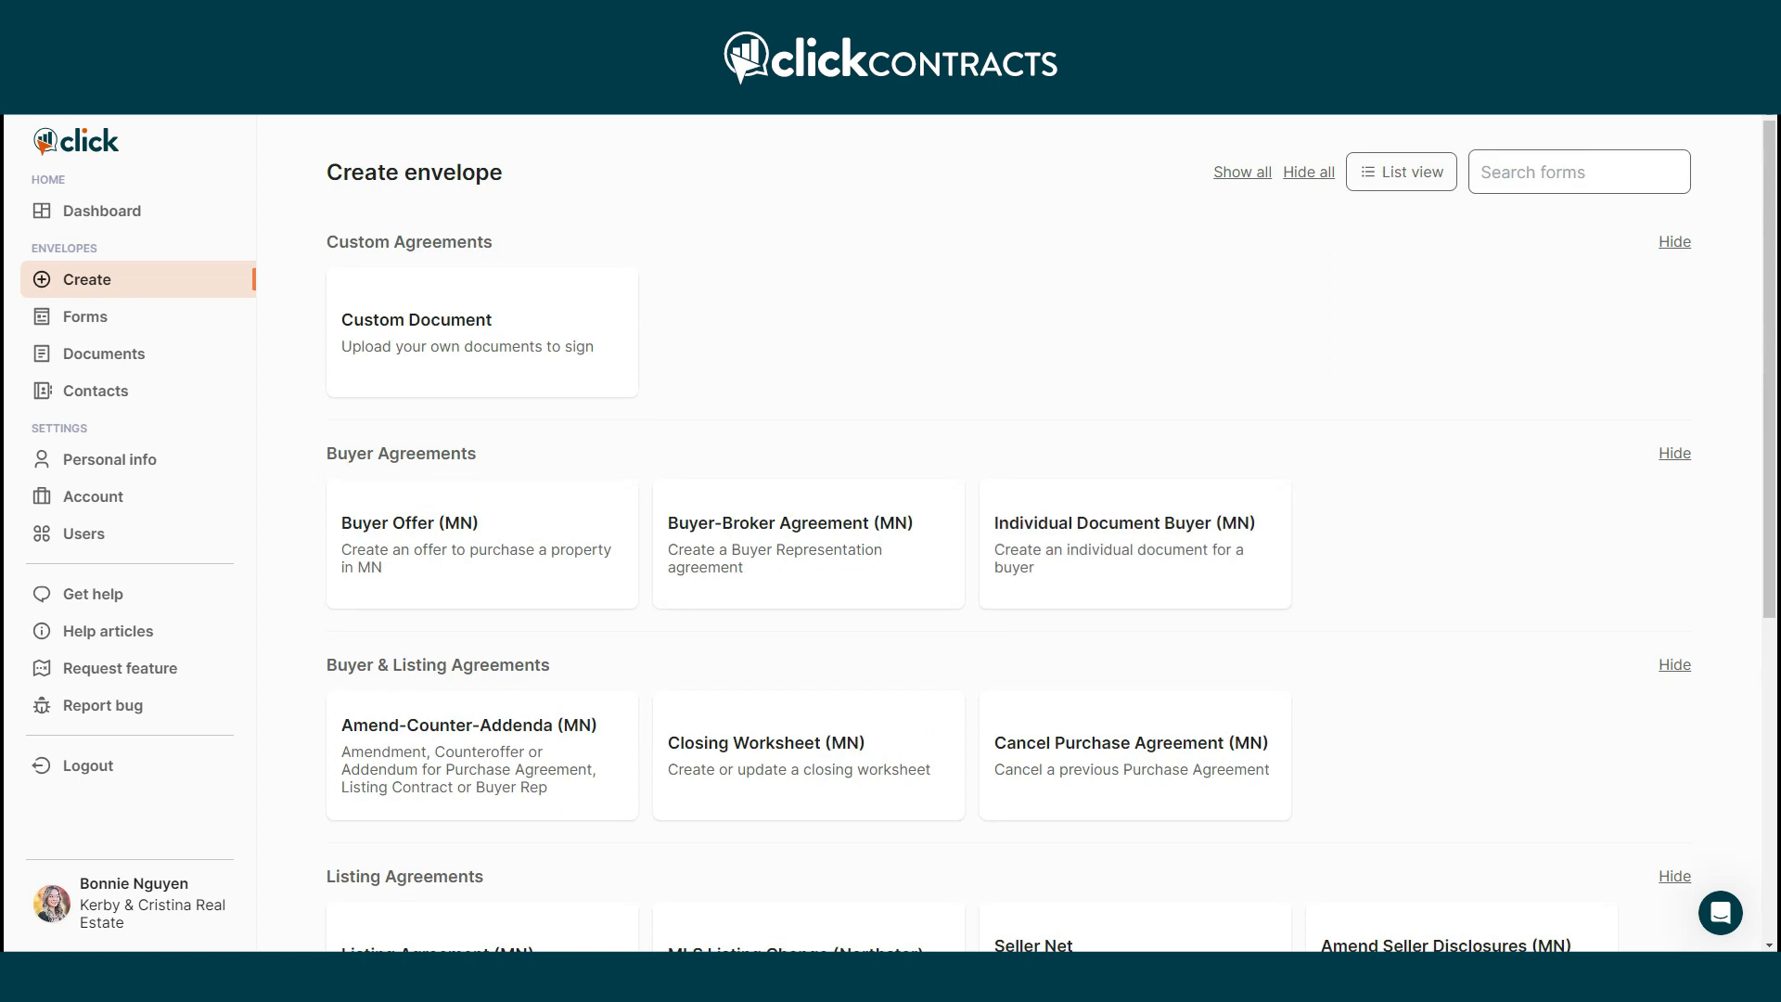
left_click(1192, 714)
left_click(1720, 914)
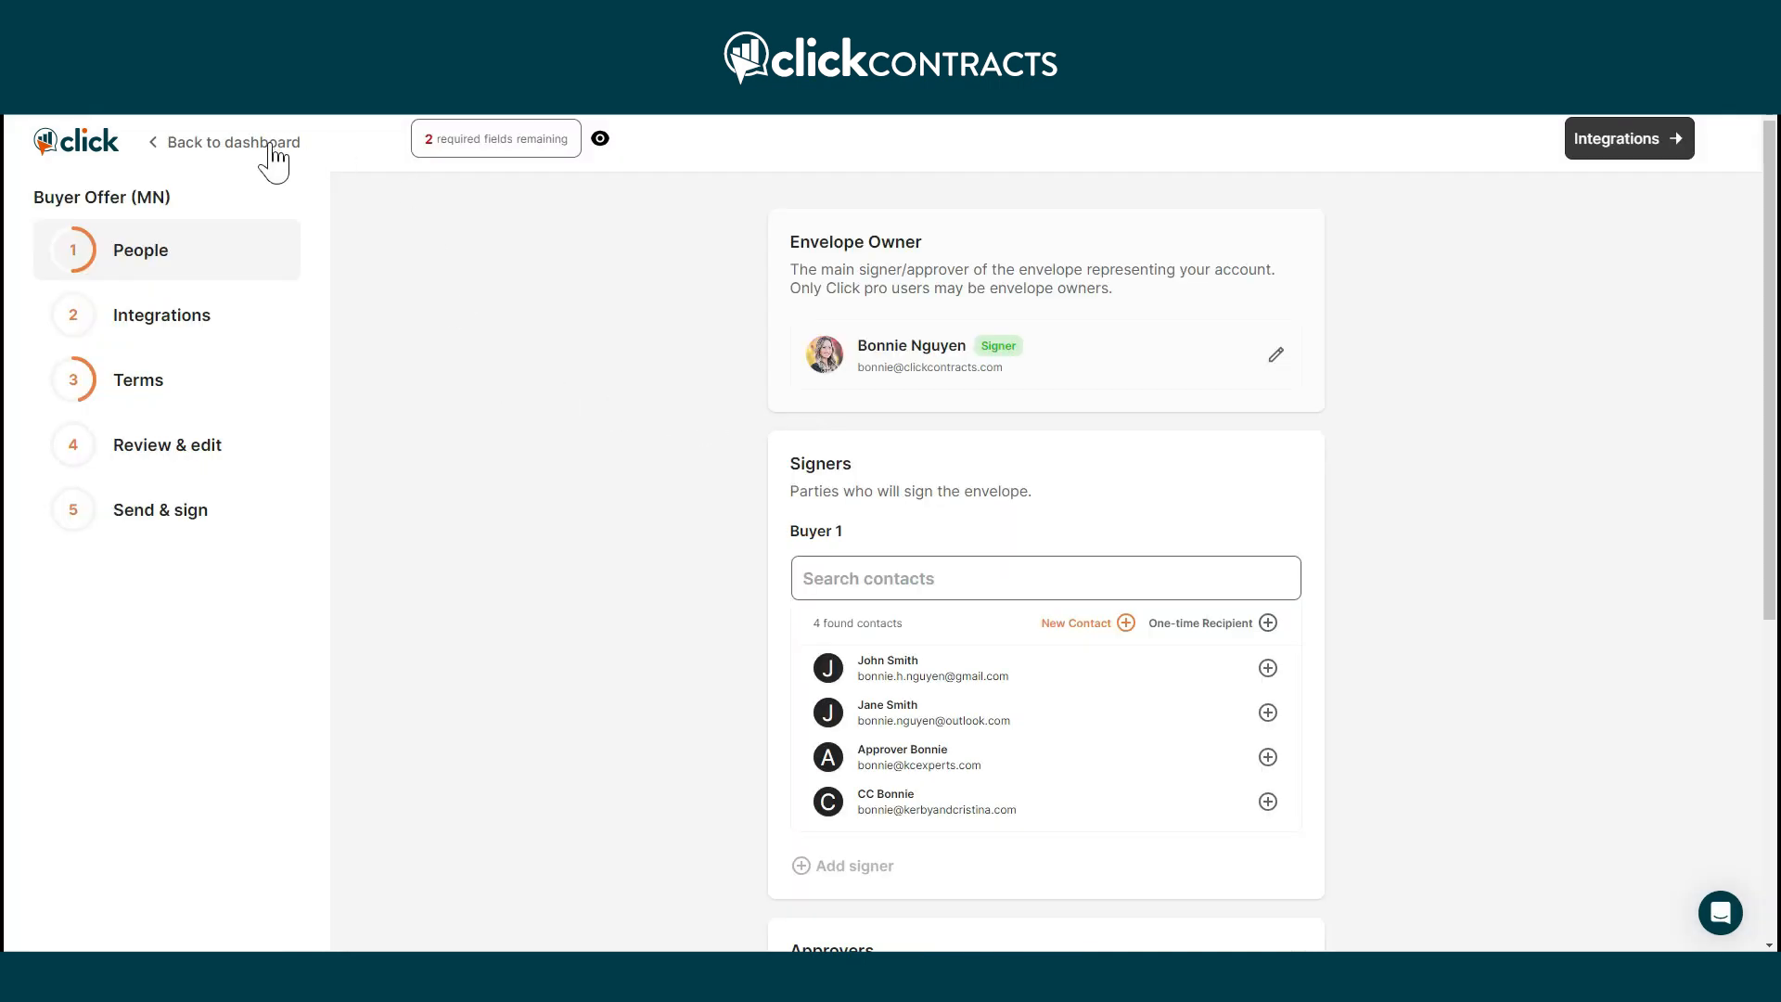
Return to the dashboard and start a fresh Buyer Offer (MN) envelope.
left_click(269, 141)
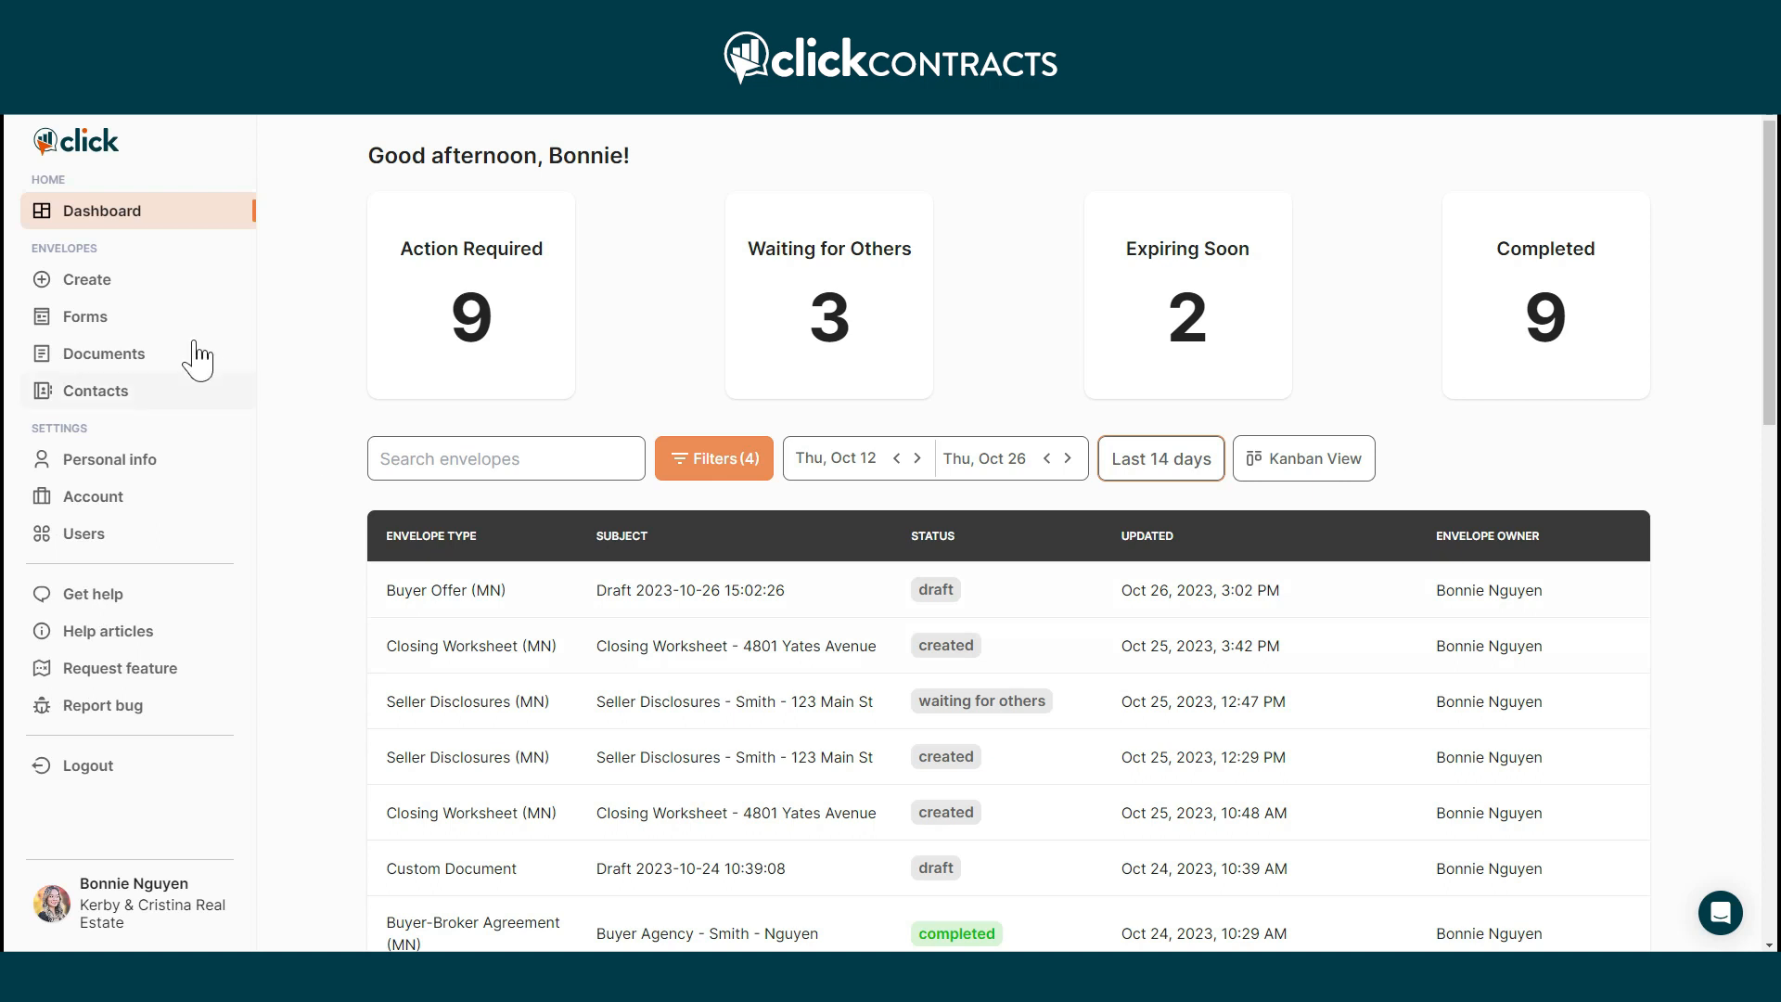
left_click(107, 281)
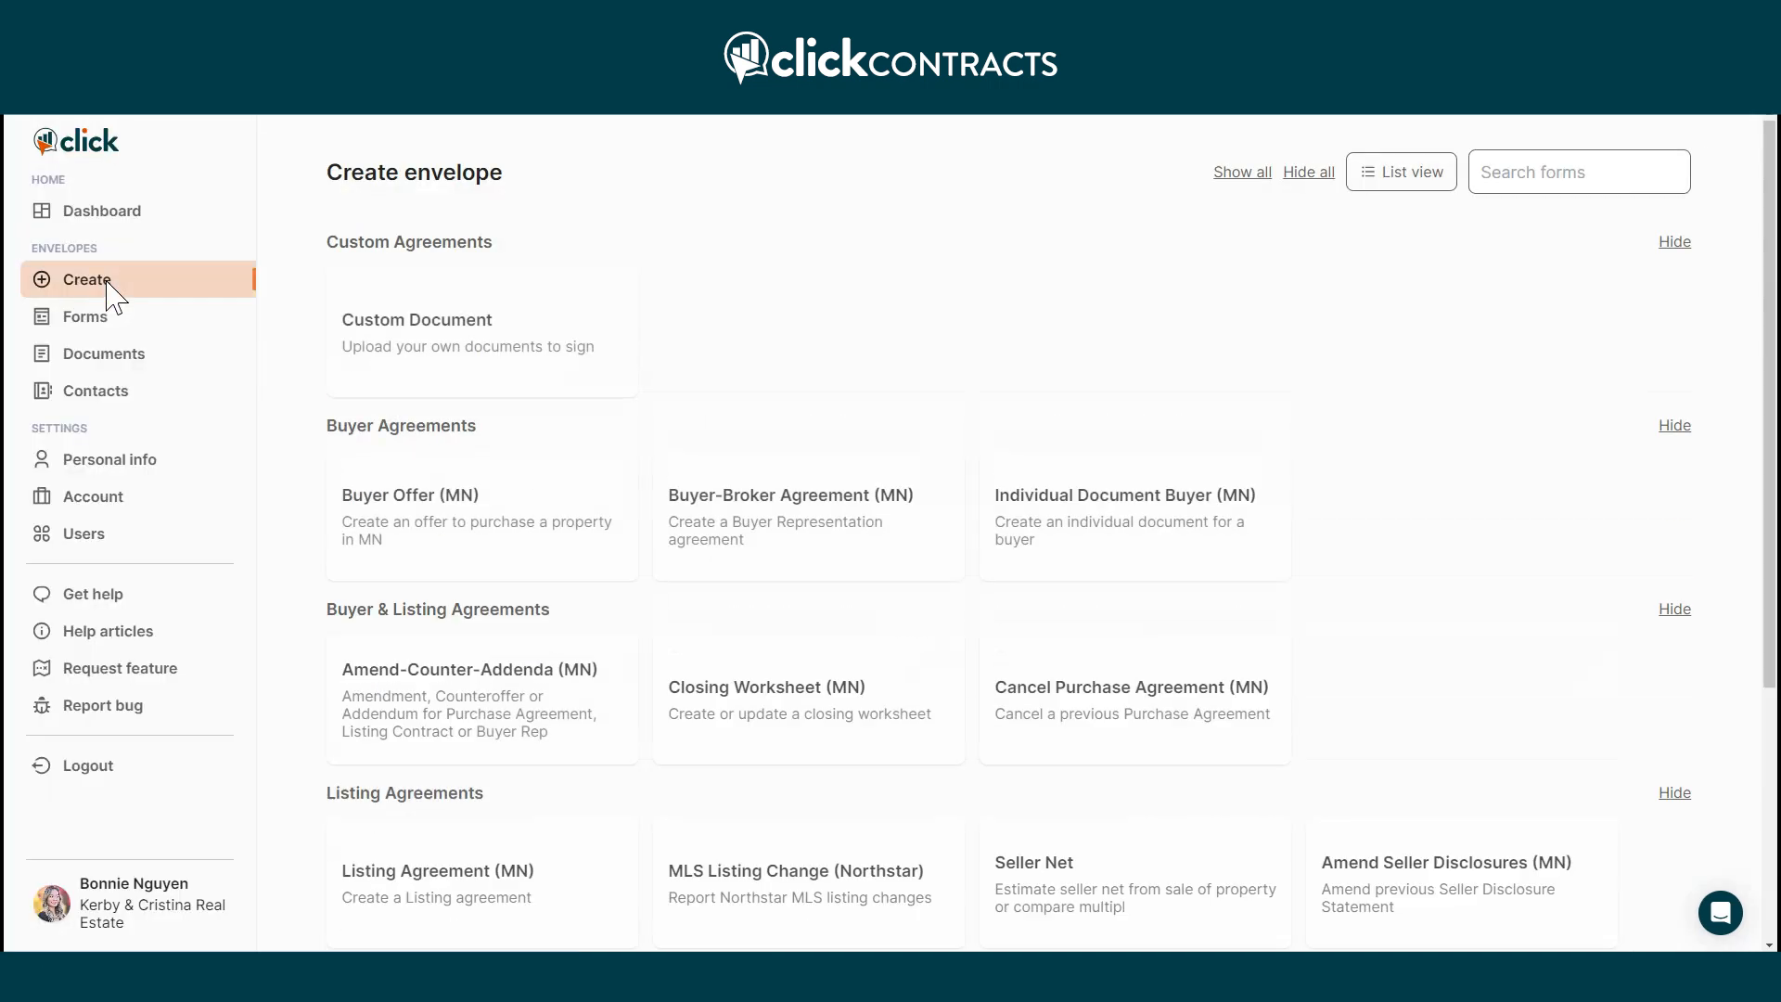
left_click(429, 555)
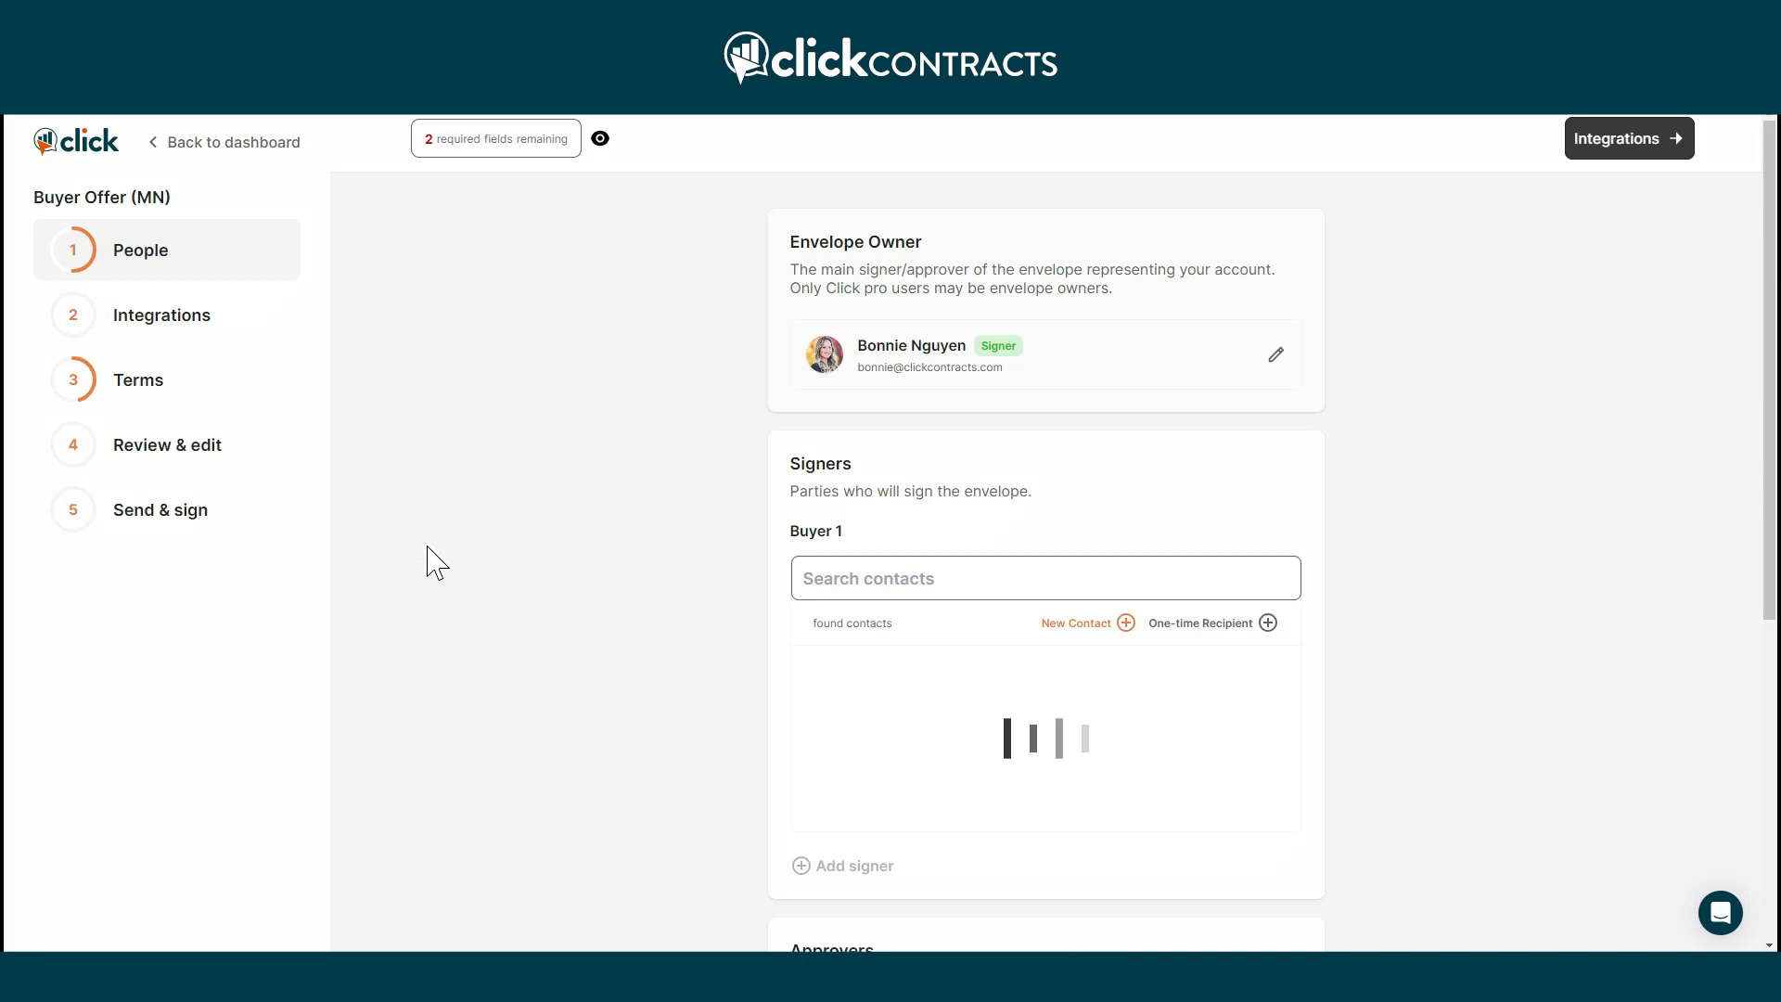
Fill the required Buyer 1 field with the first saved contact.
left_click(519, 138)
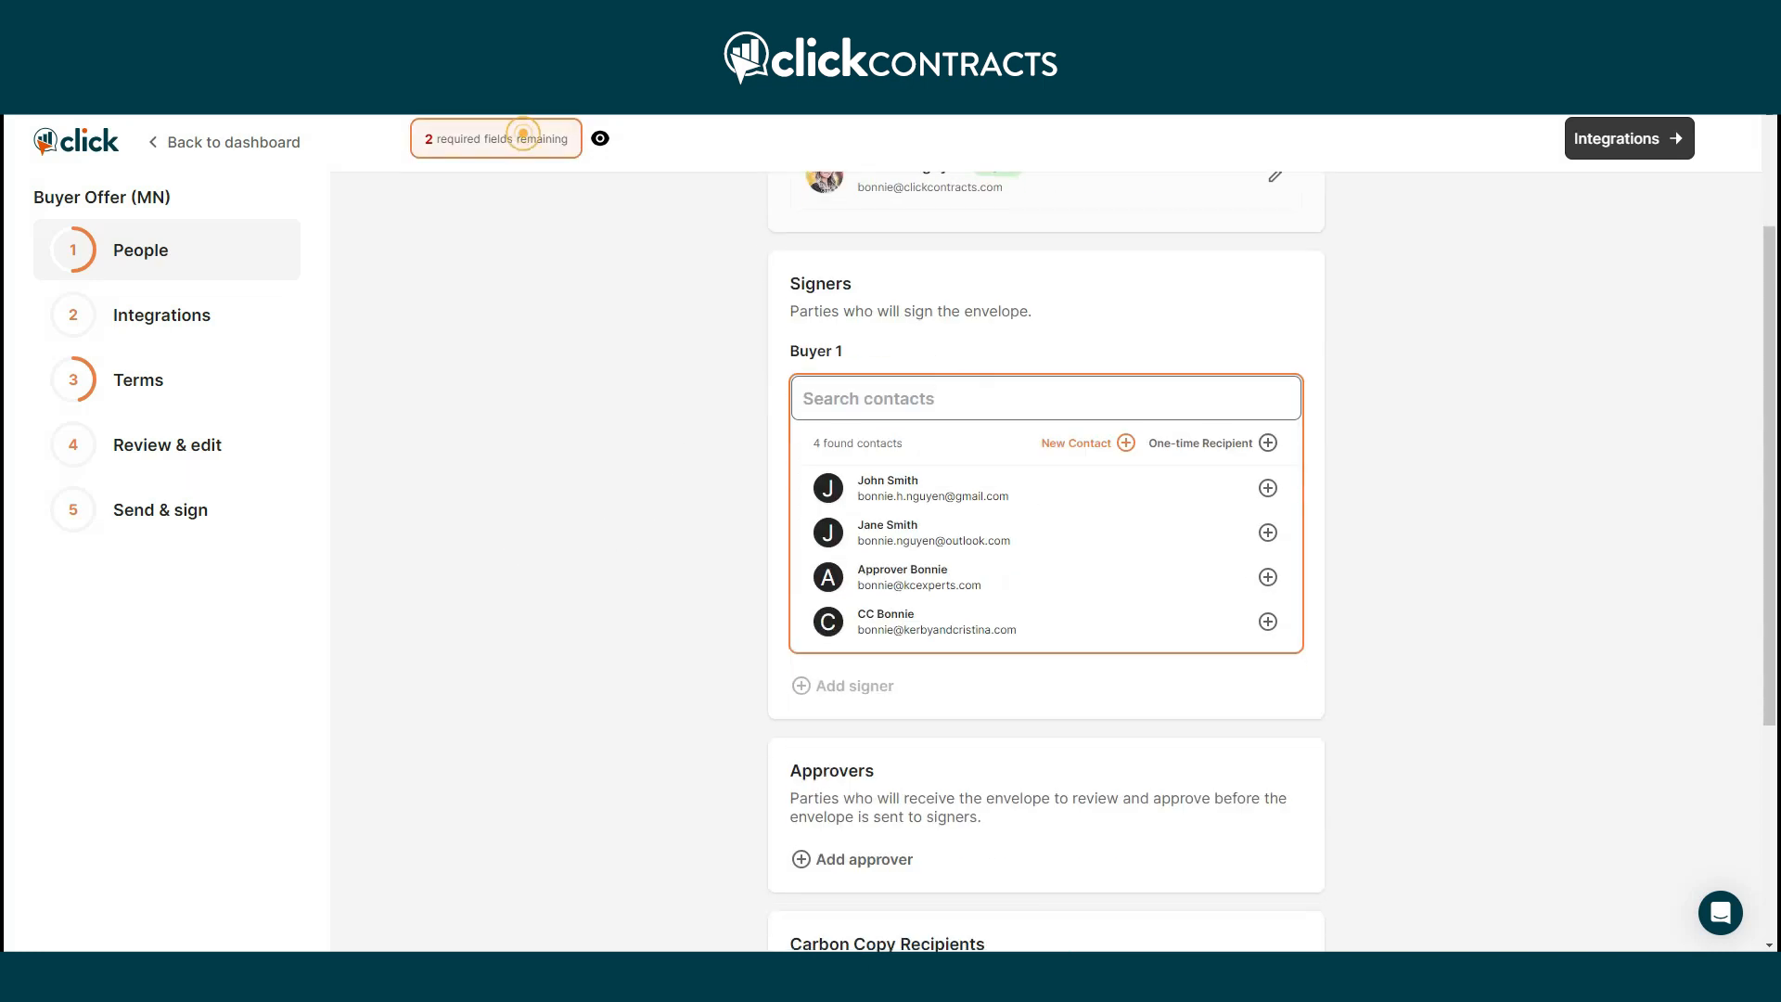
left_click(1118, 487)
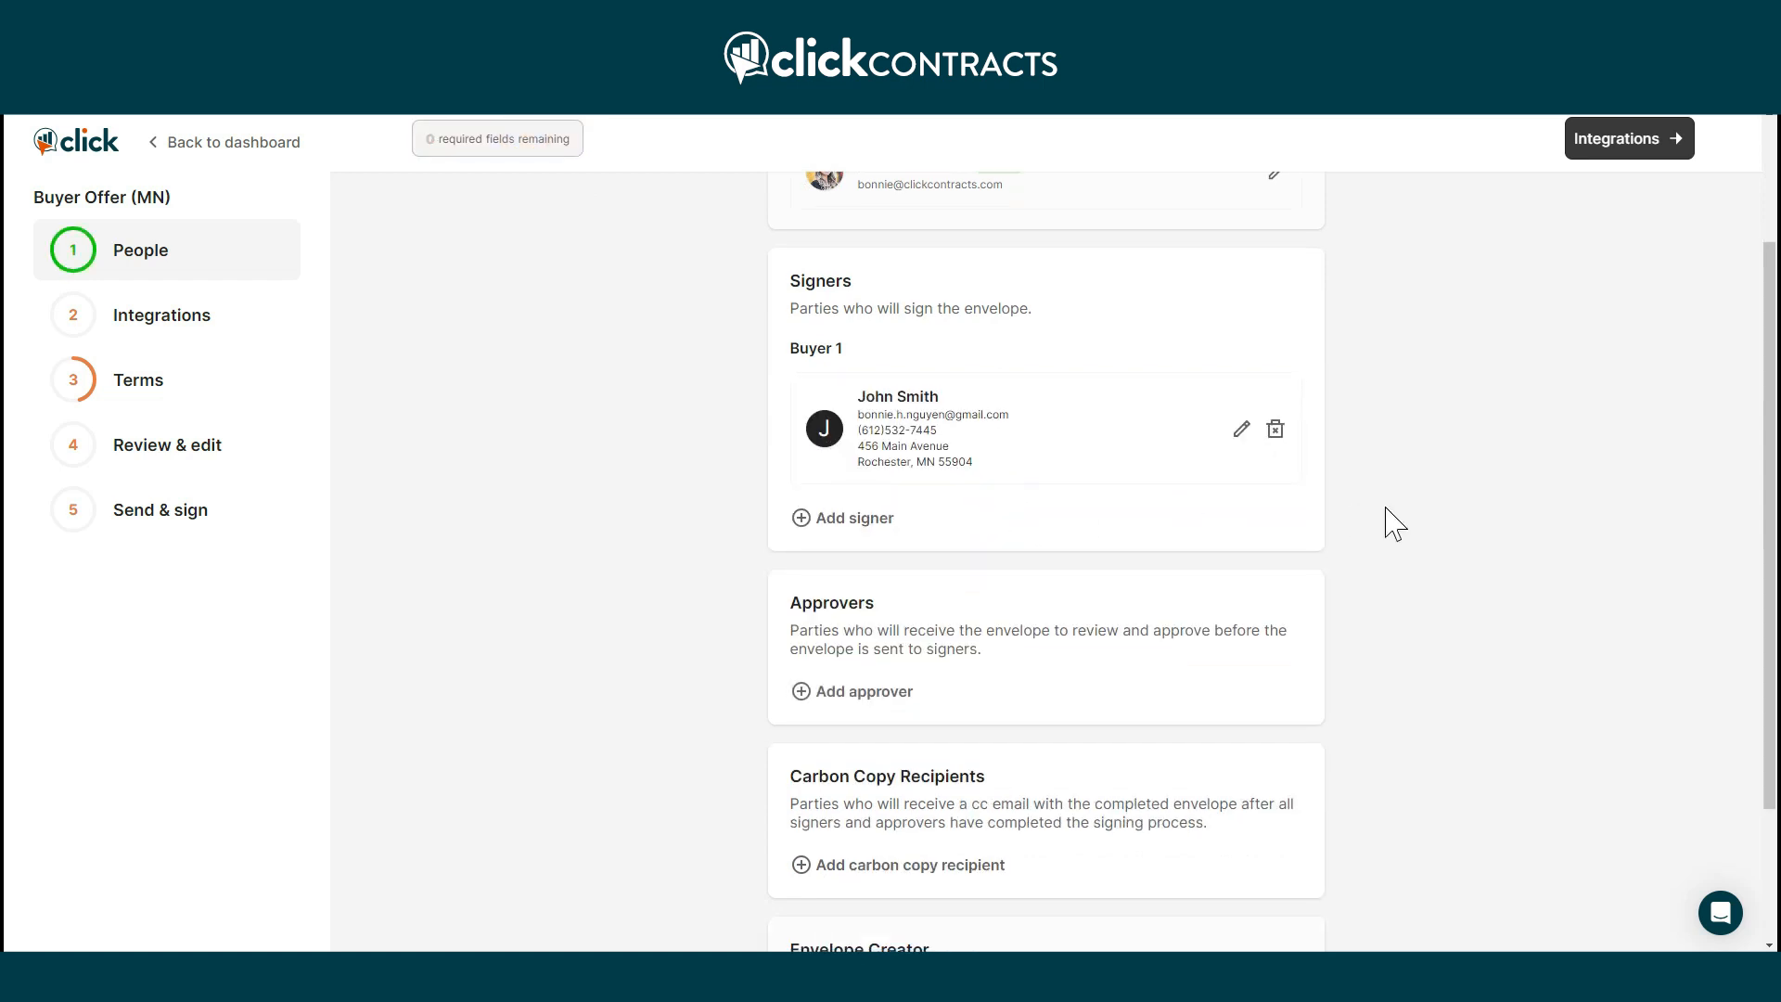
scroll(1397, 522, "down", 4)
left_click(1671, 144)
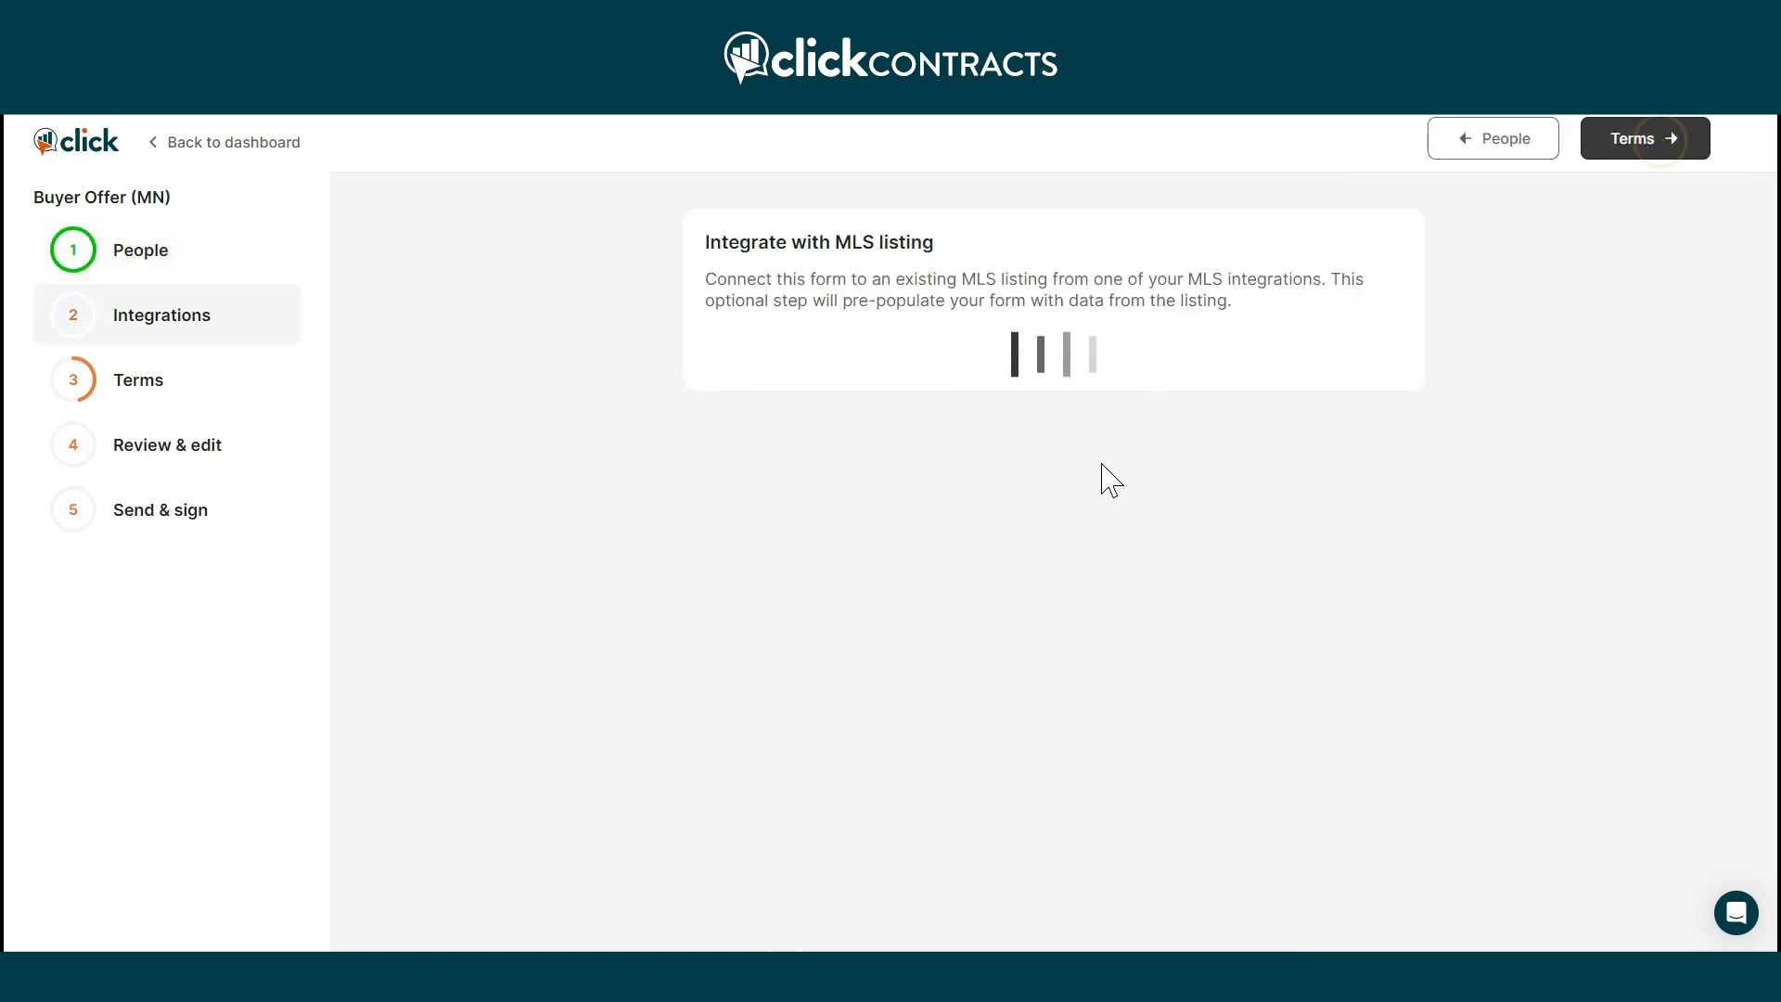
left_click(1037, 361)
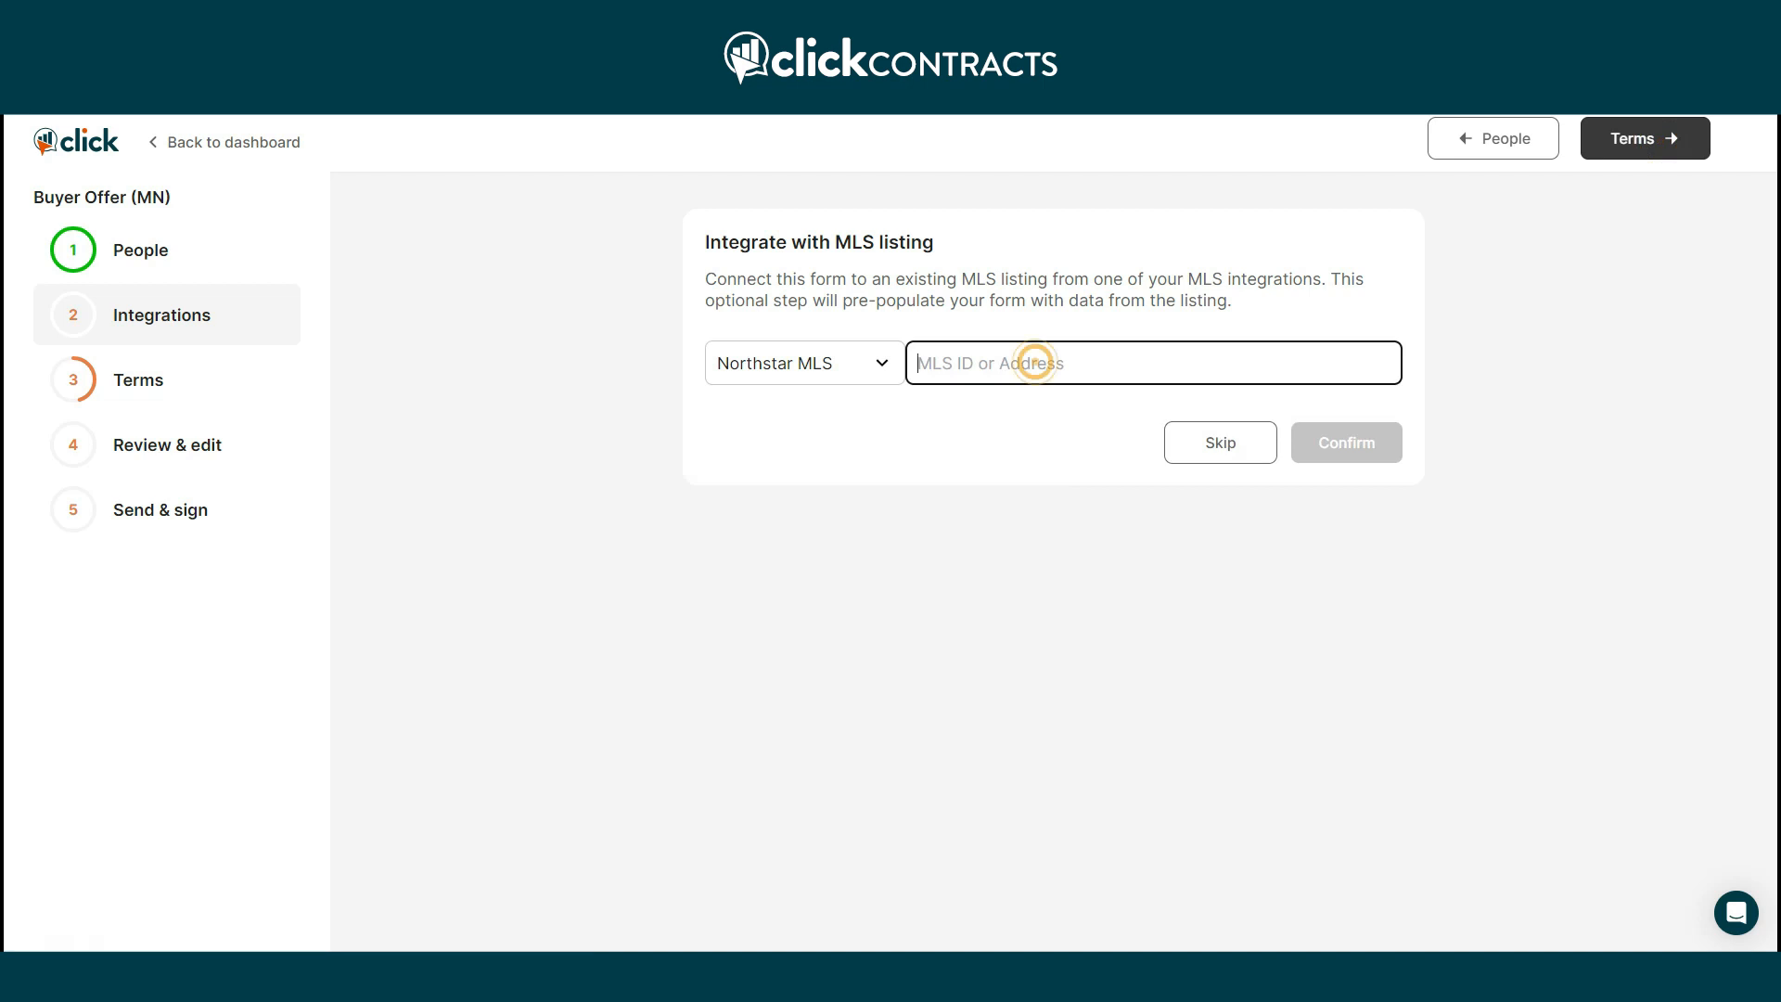
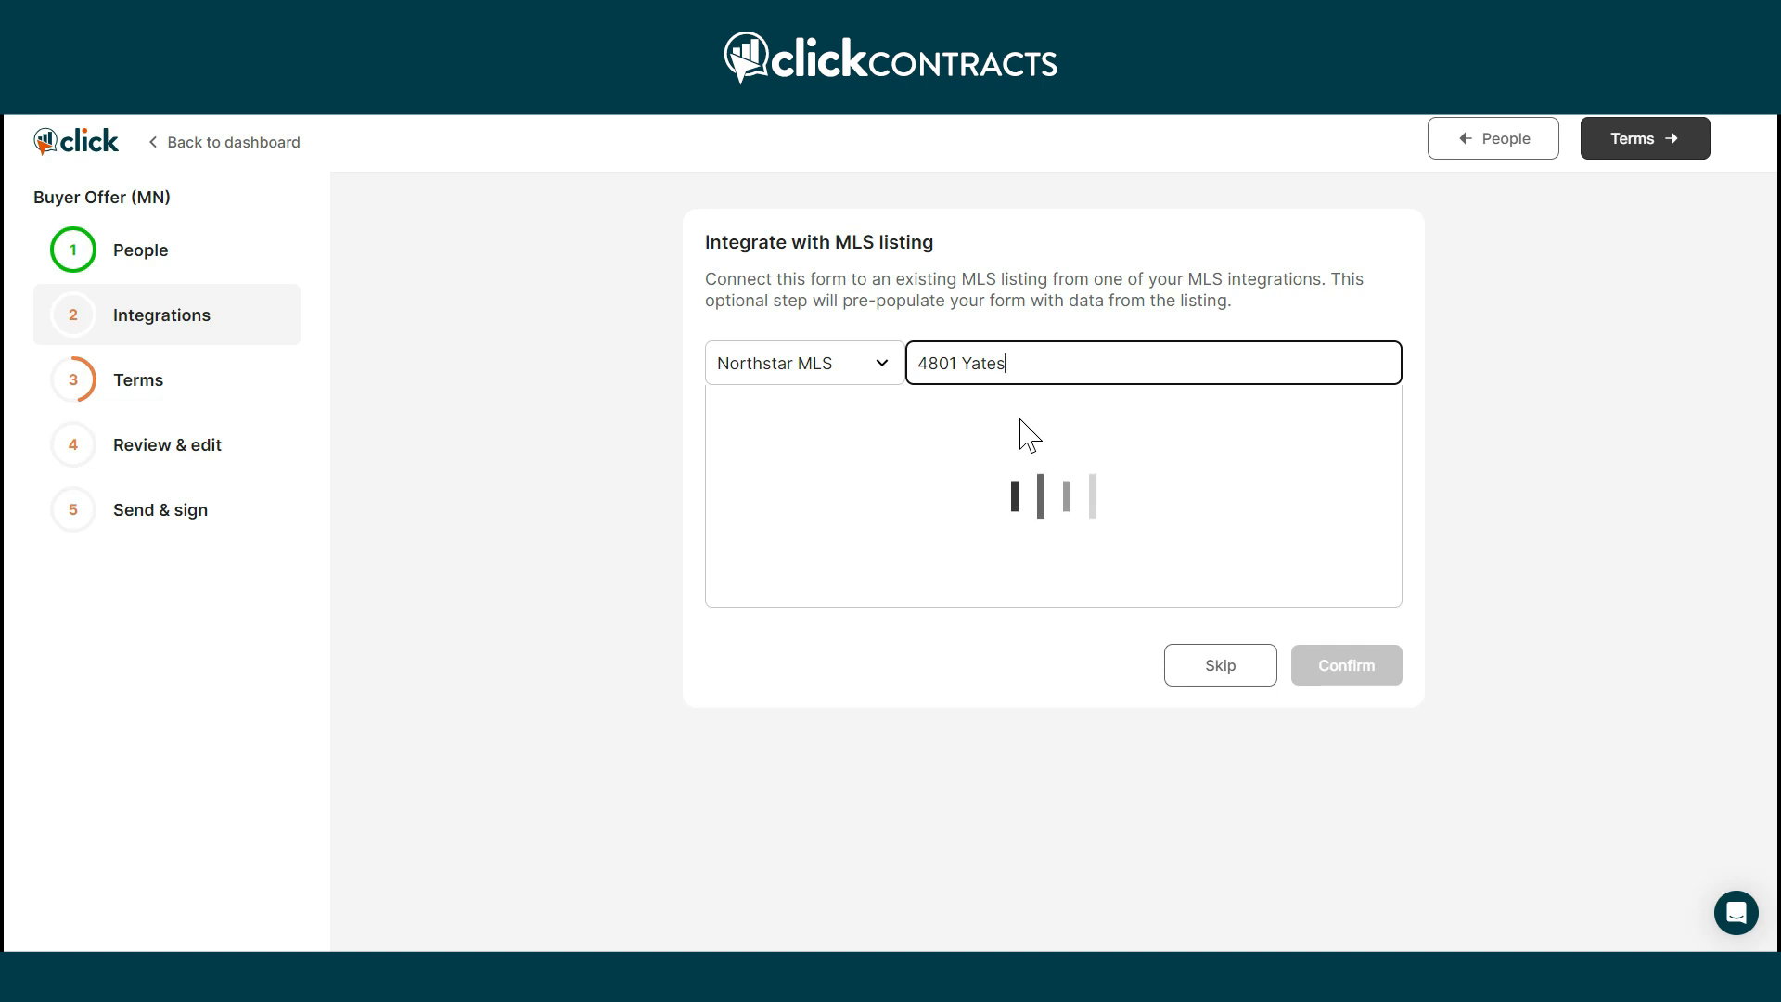
left_click(981, 460)
Confirm the selected MLS listing and move on to Terms.
left_click(1328, 682)
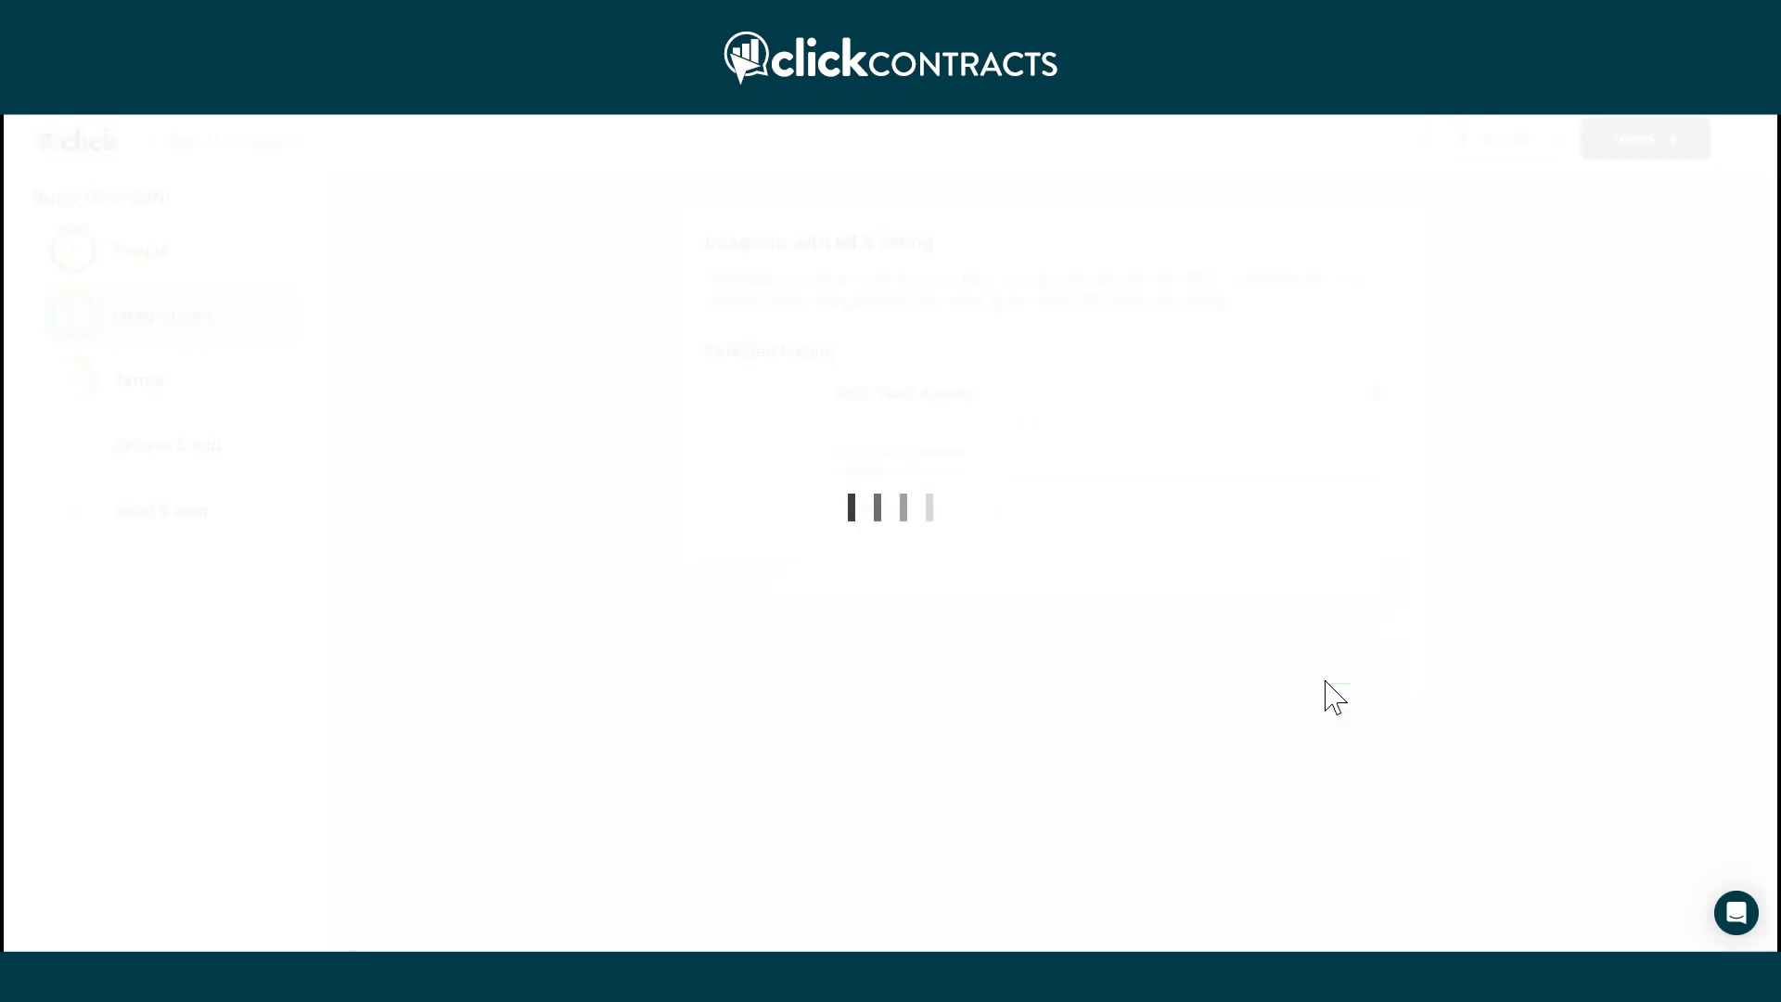
left_click(1661, 148)
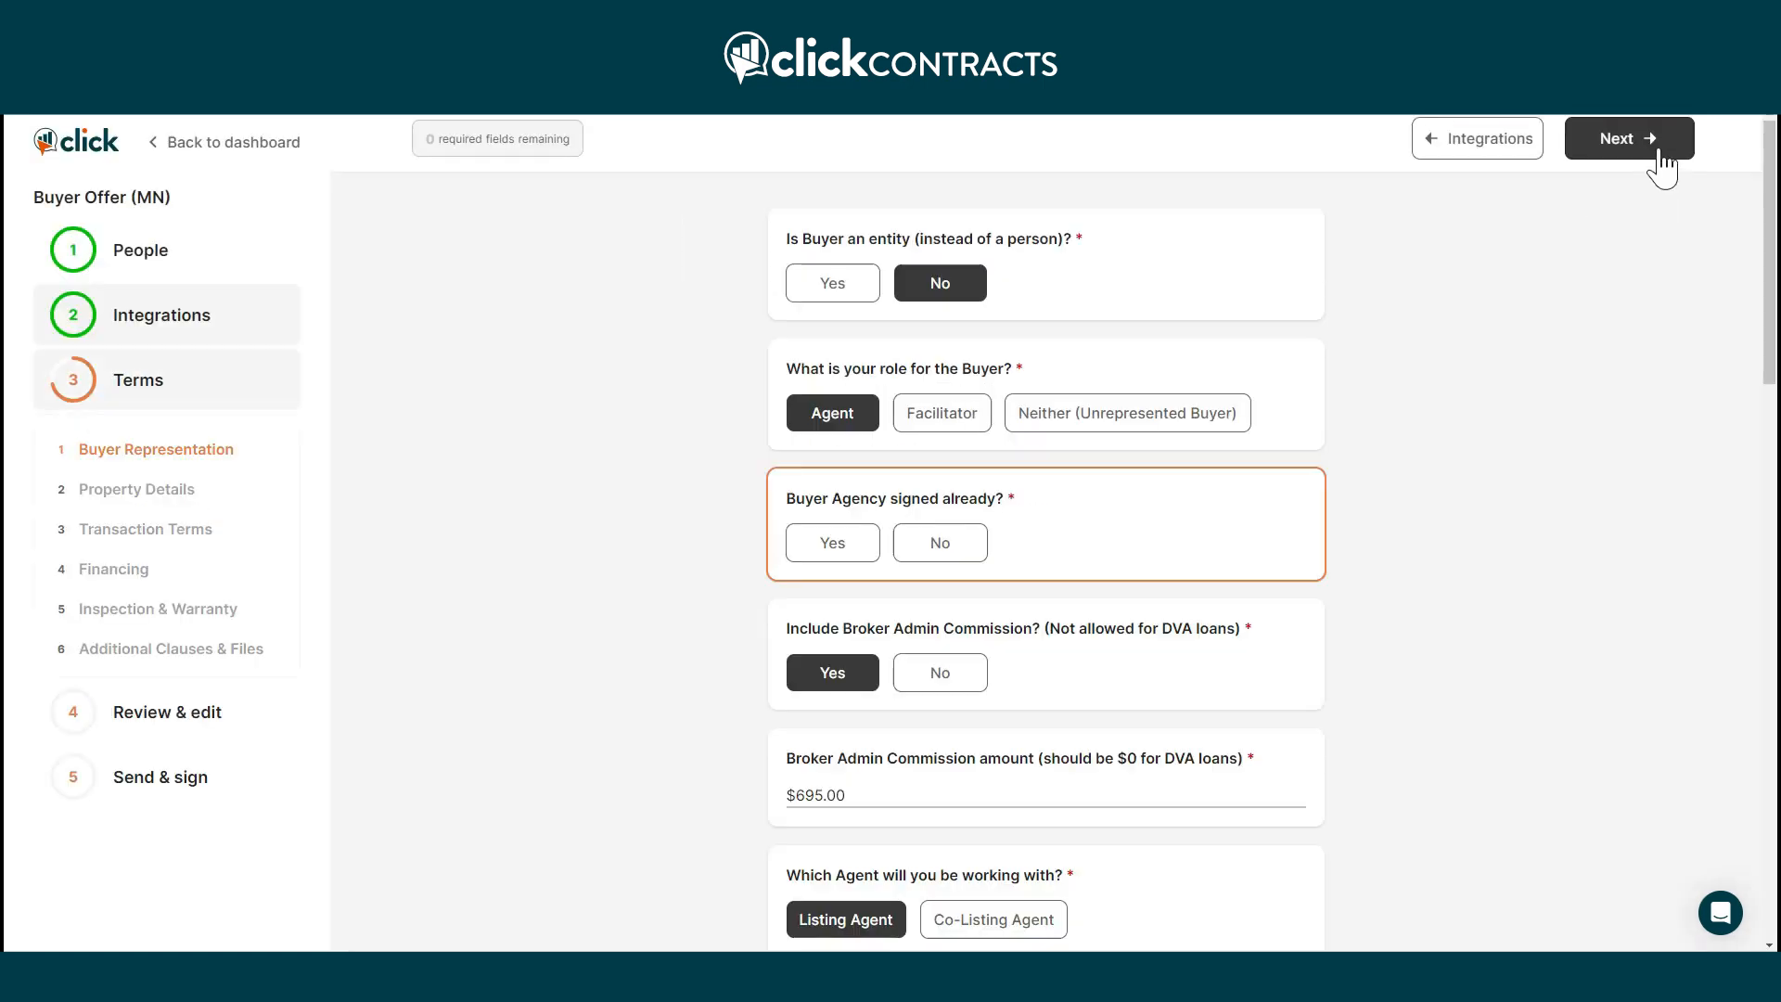
scroll(1391, 440, "down", 1)
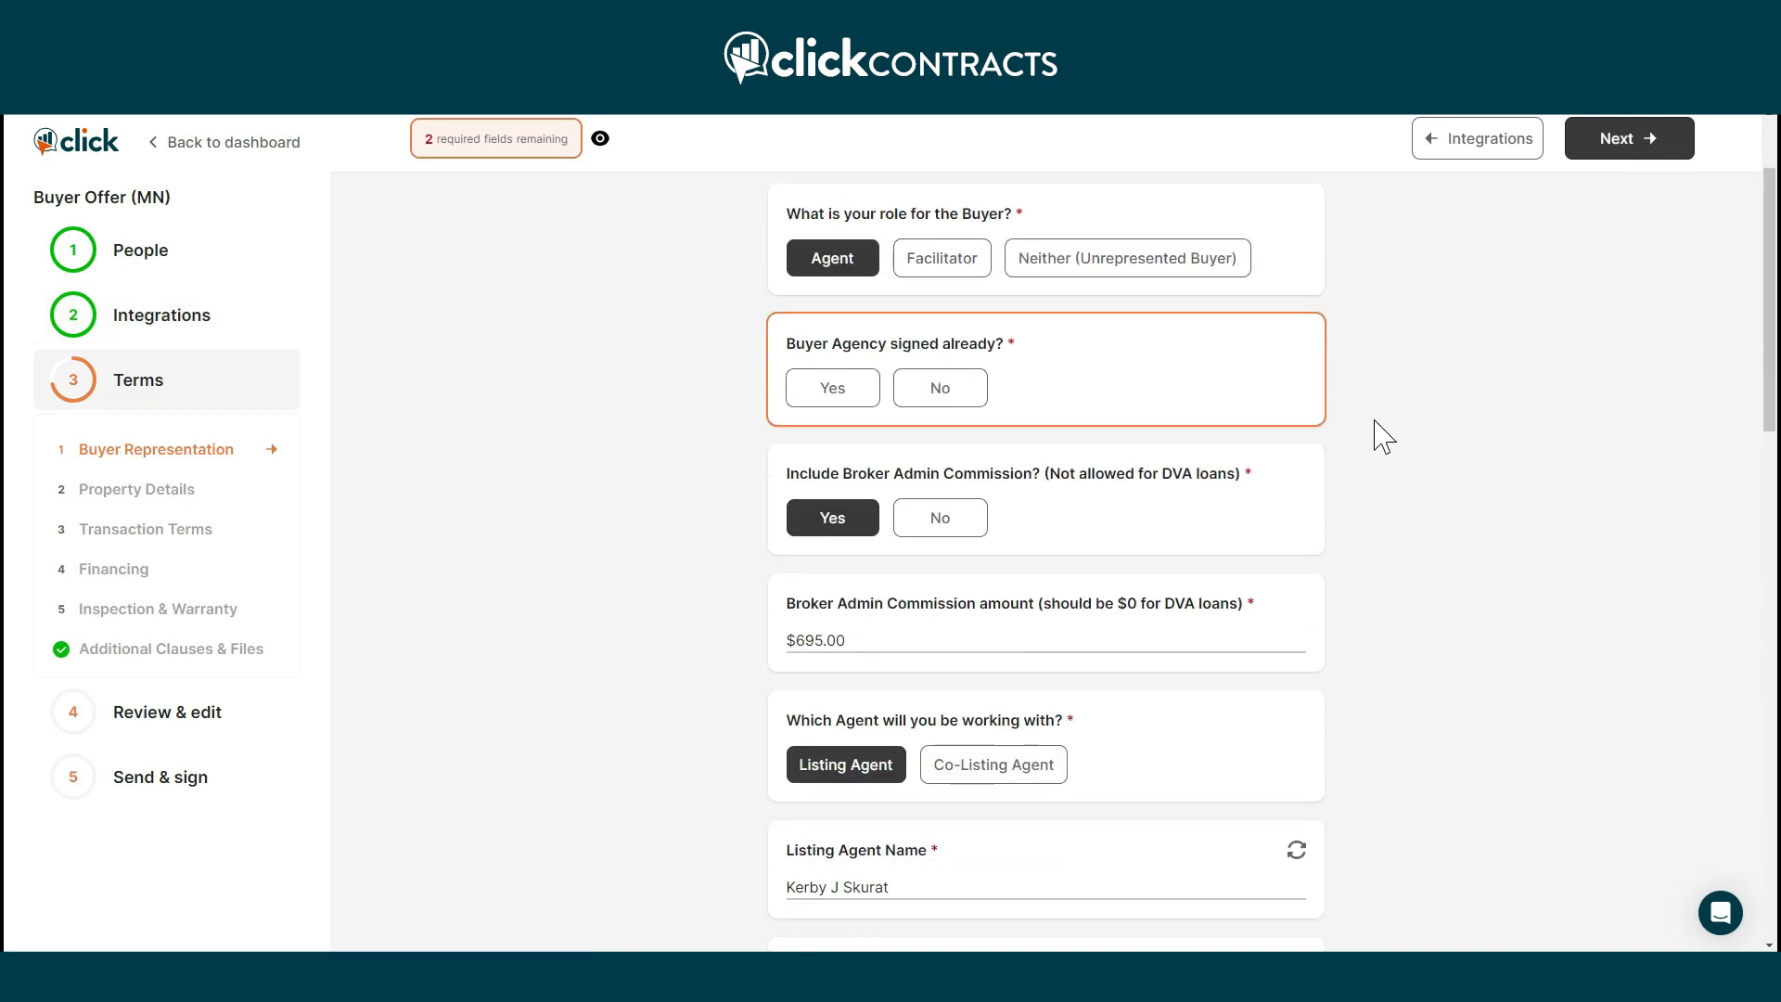
Answer No to a signed buyer agency and Yes to dual agency, then continue.
left_click(909, 390)
scroll(990, 528, "down", 2)
scroll(990, 536, "down", 5)
scroll(1000, 524, "down", 5)
scroll(1006, 529, "down", 2)
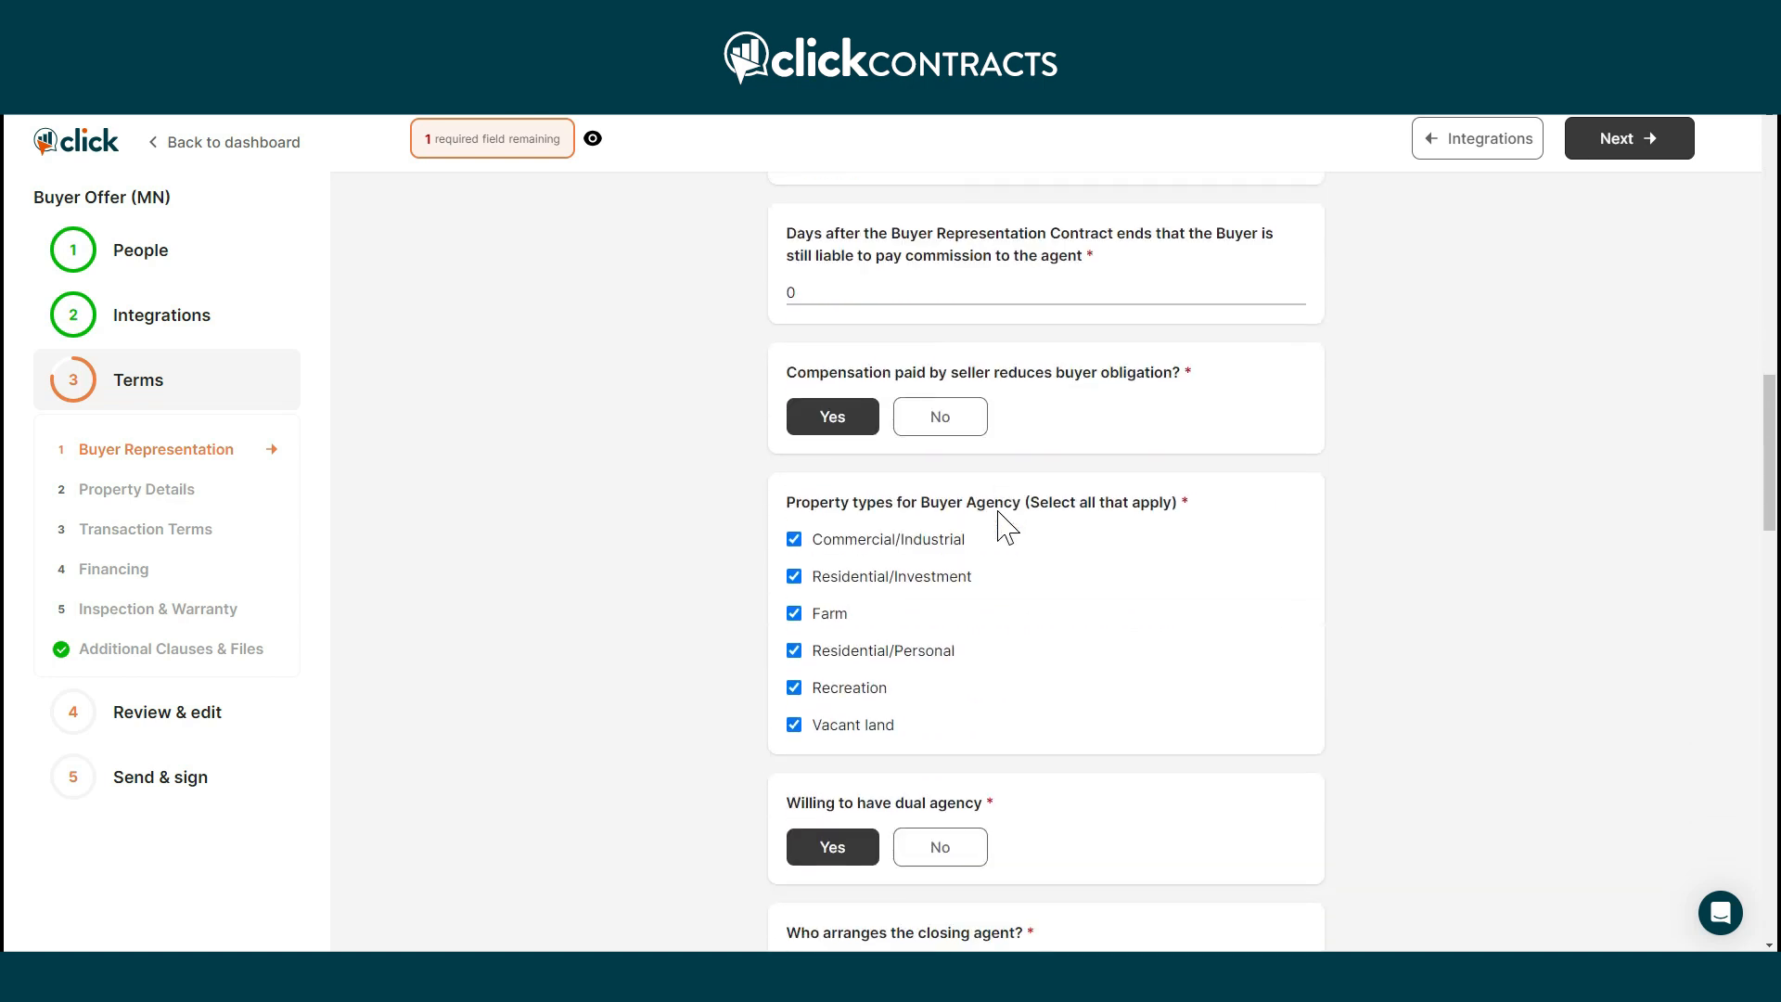
scroll(1006, 529, "down", 3)
scroll(1007, 529, "down", 6)
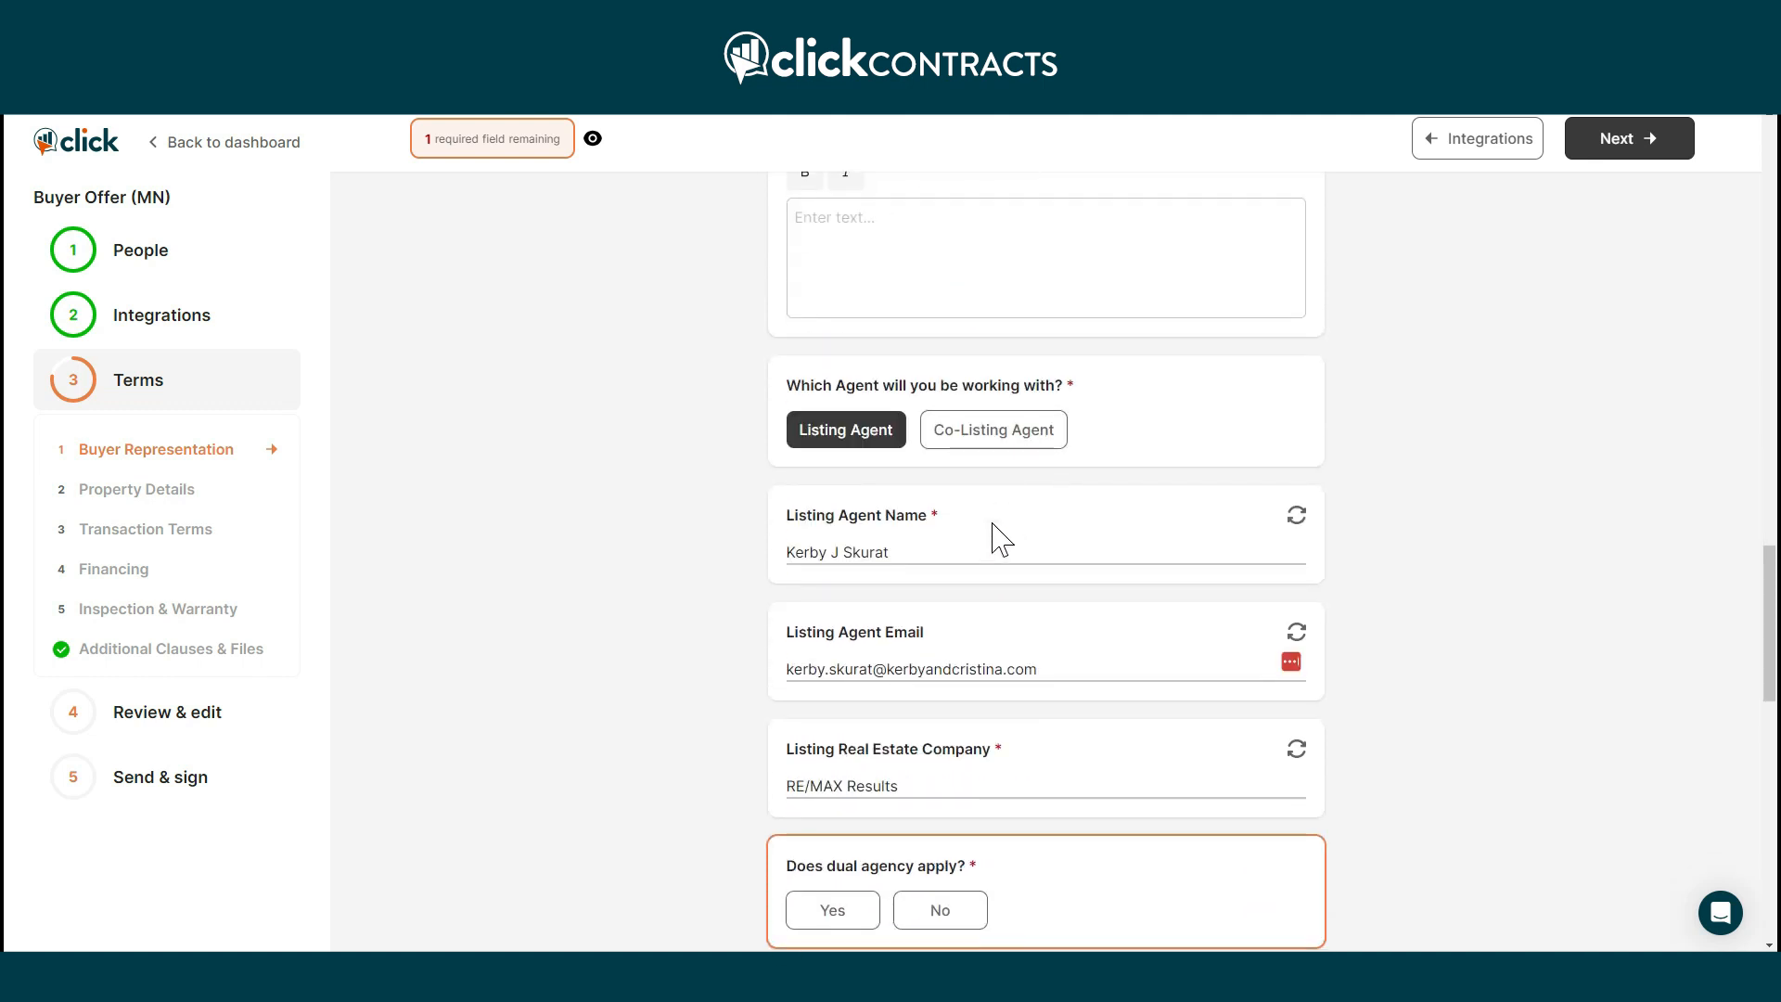
left_click(865, 913)
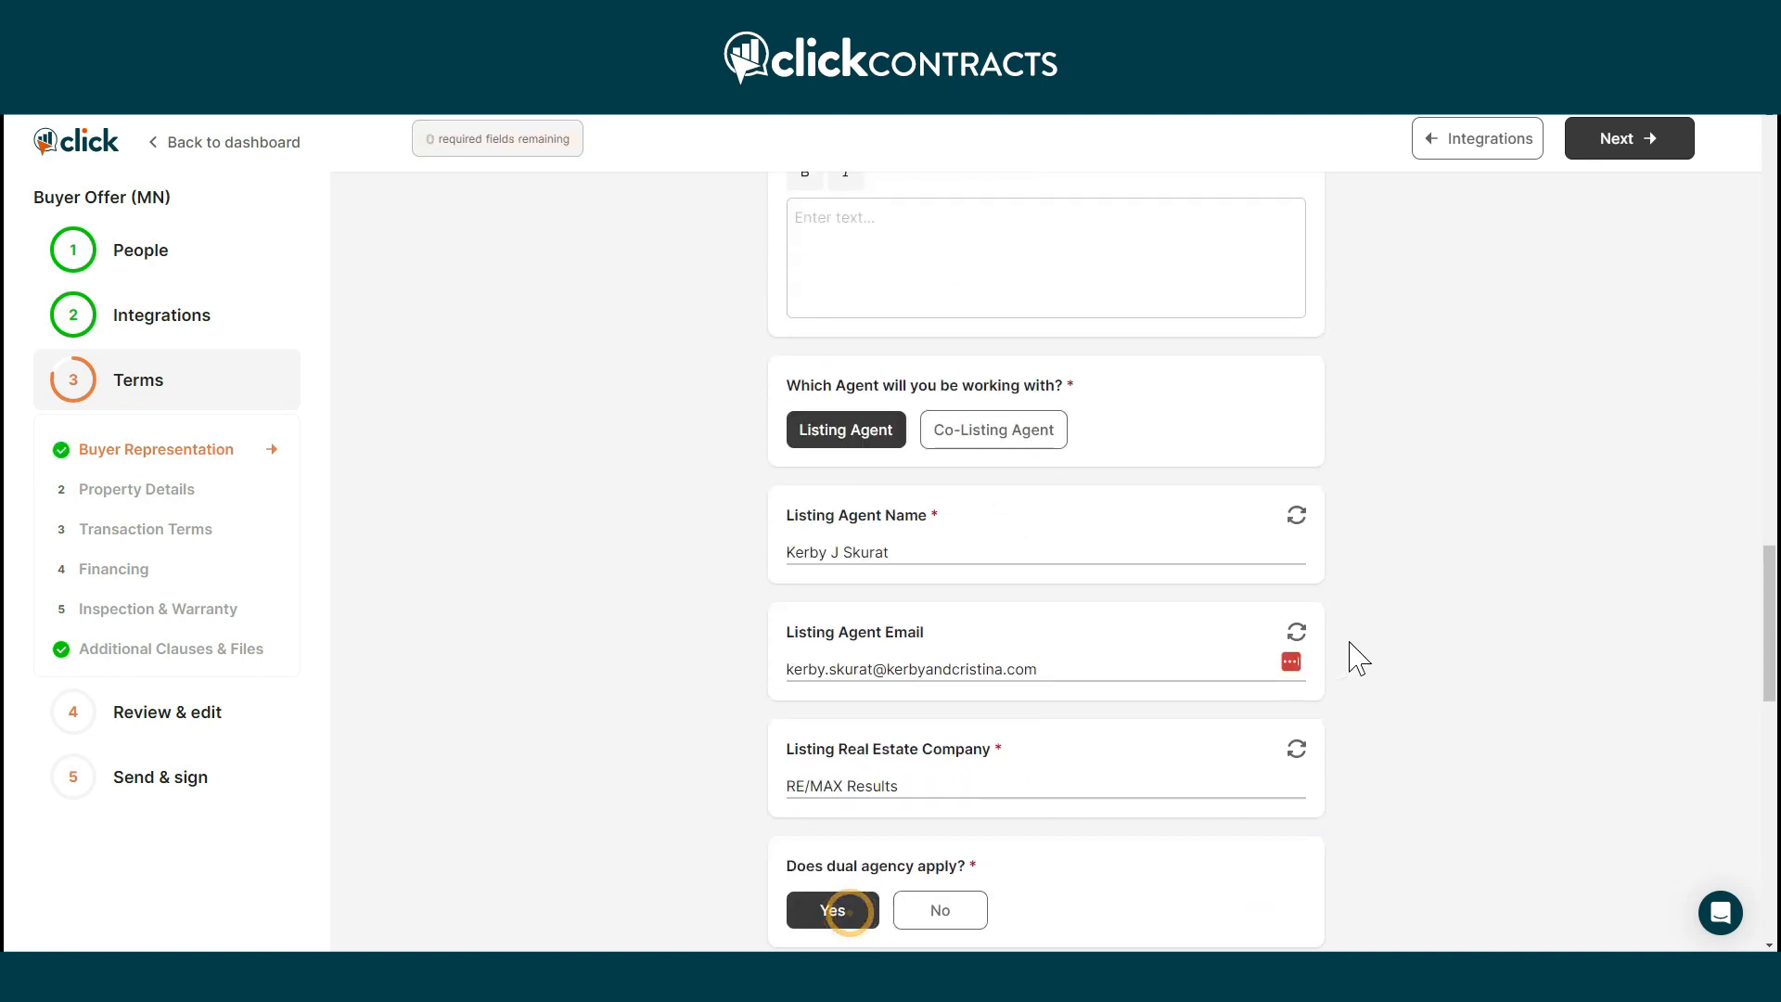
scroll(1375, 633, "down", 5)
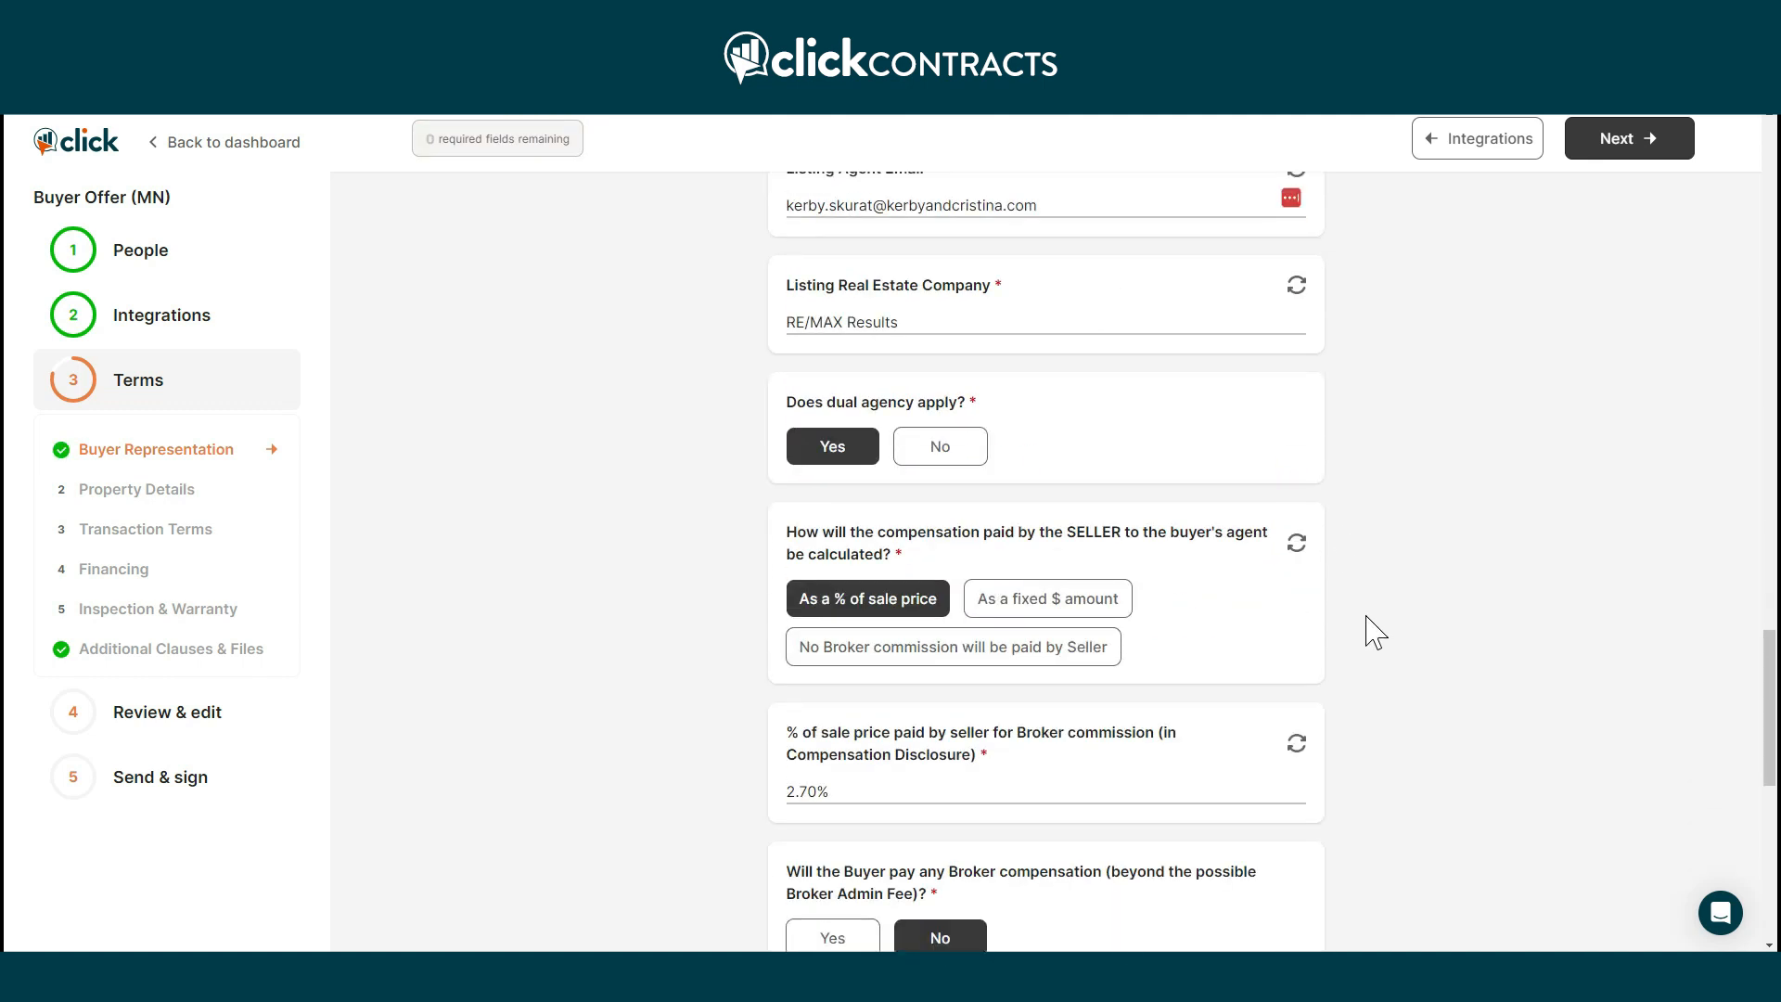
scroll(1421, 551, "down", 5)
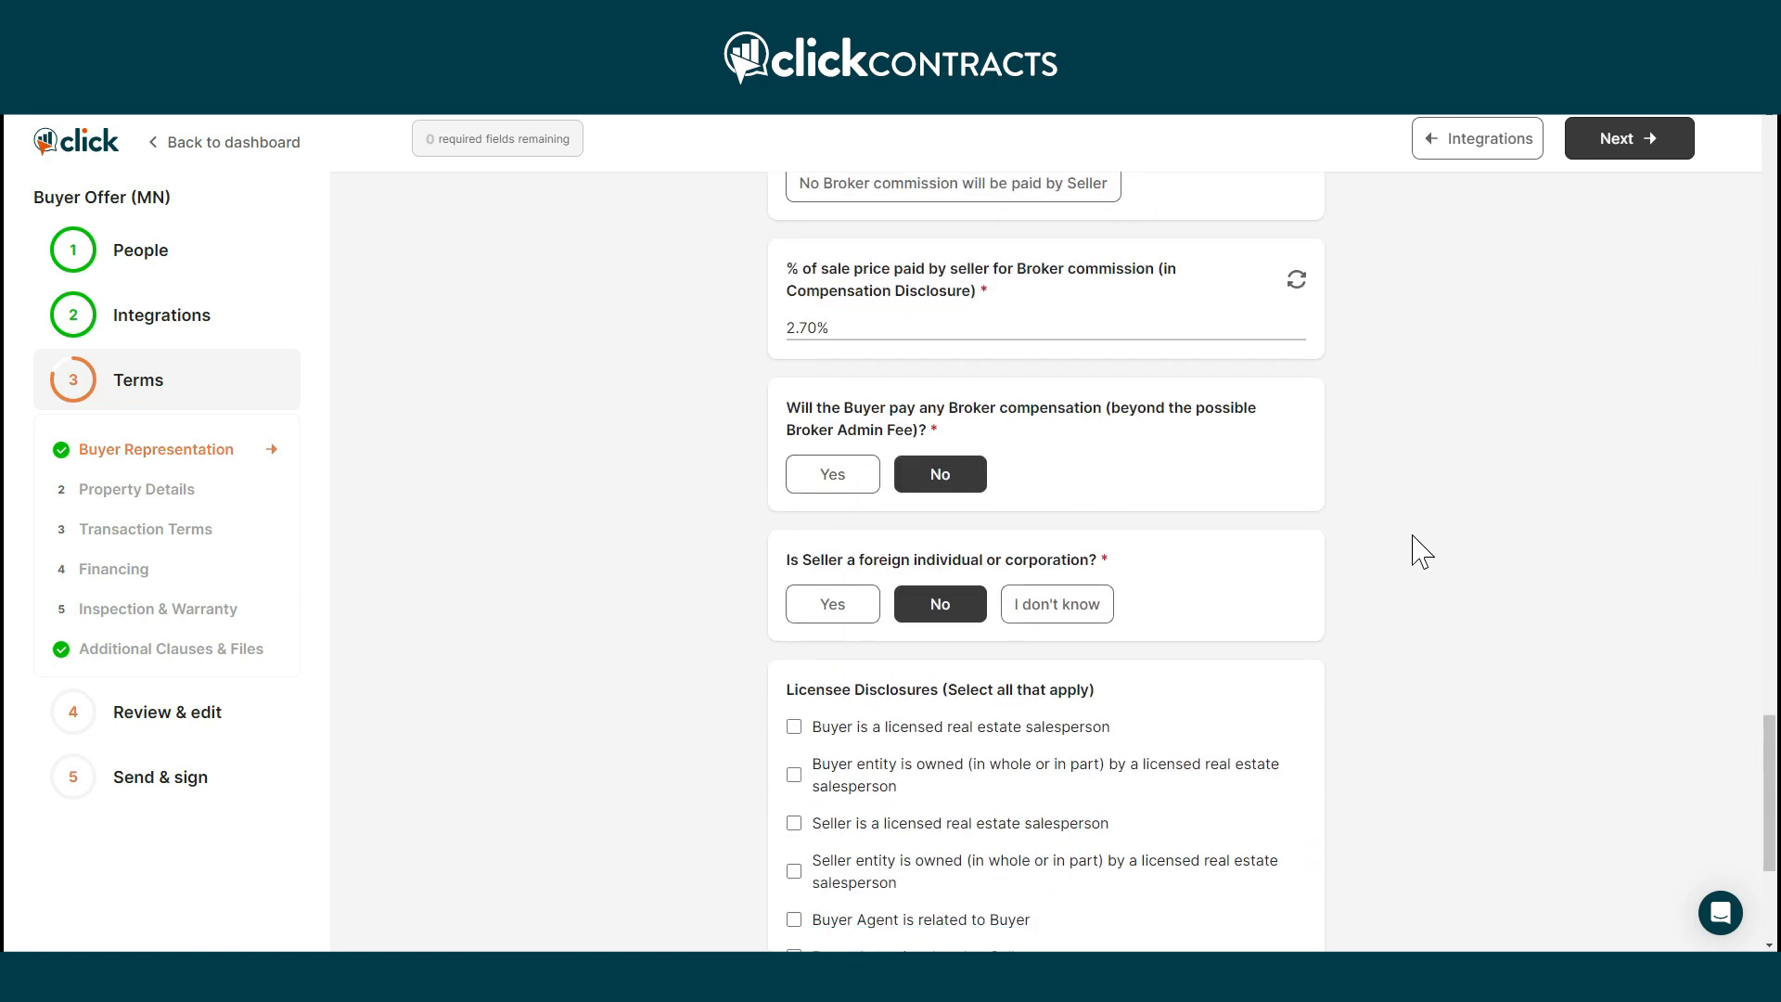
scroll(1420, 551, "down", 3)
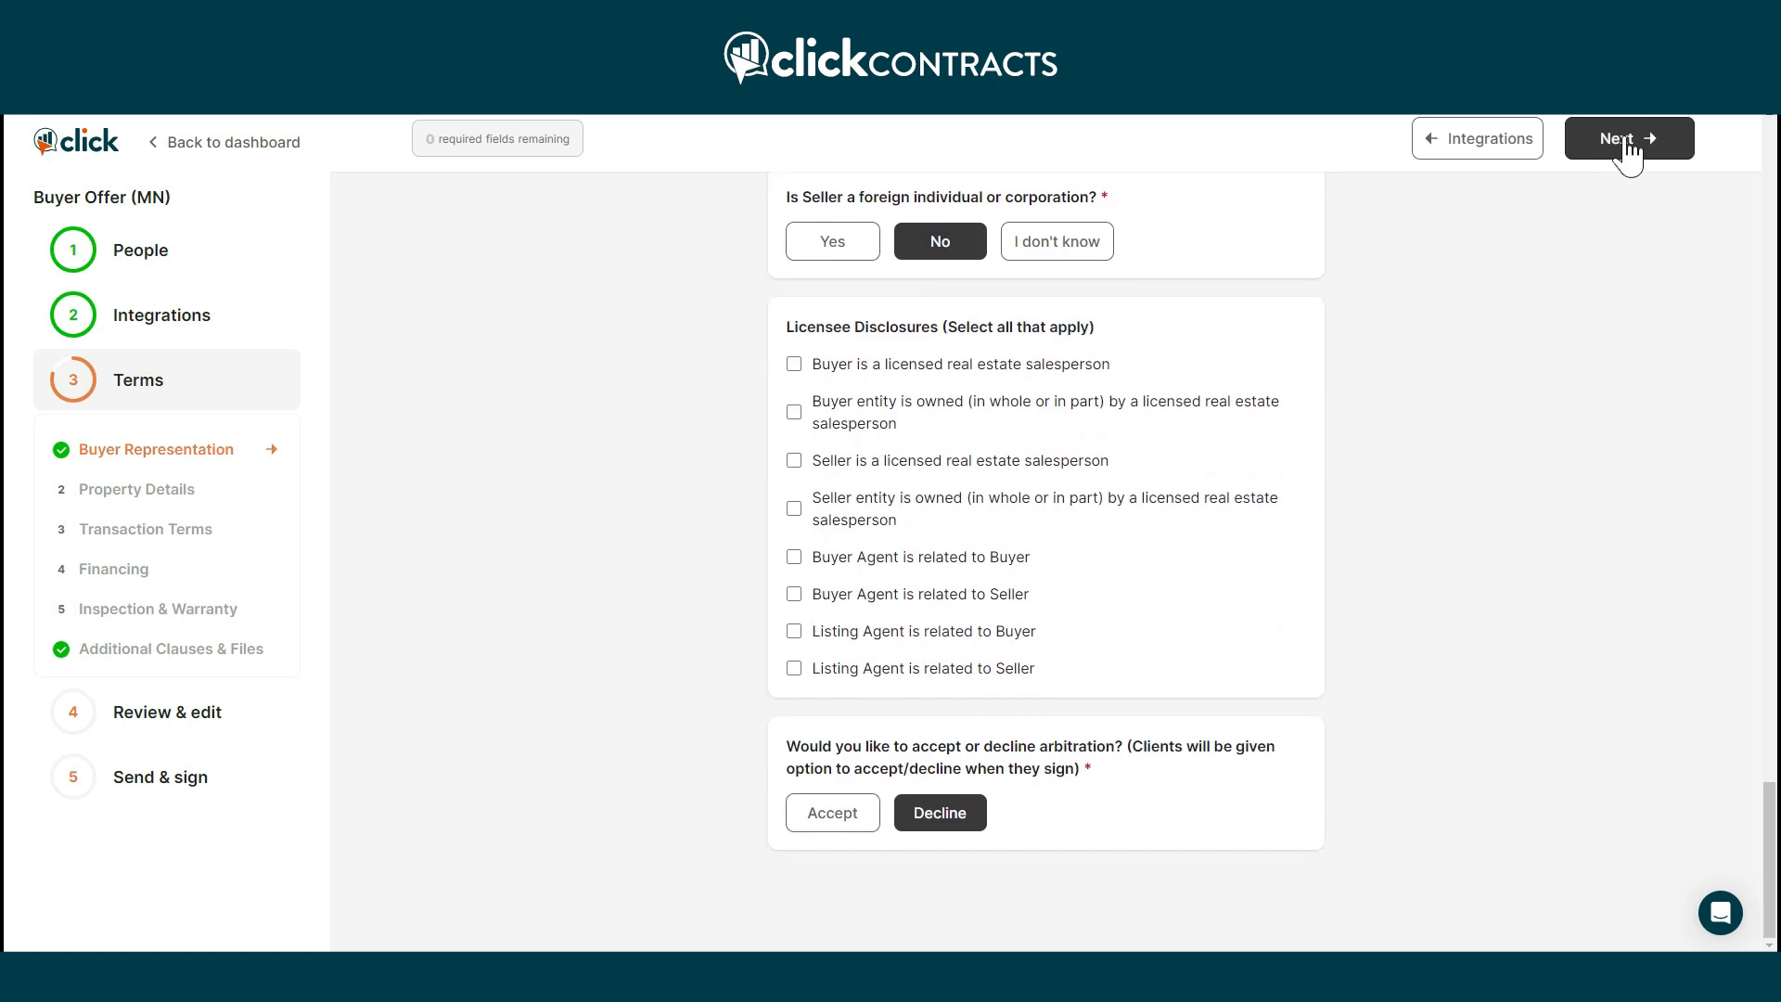
left_click(1629, 156)
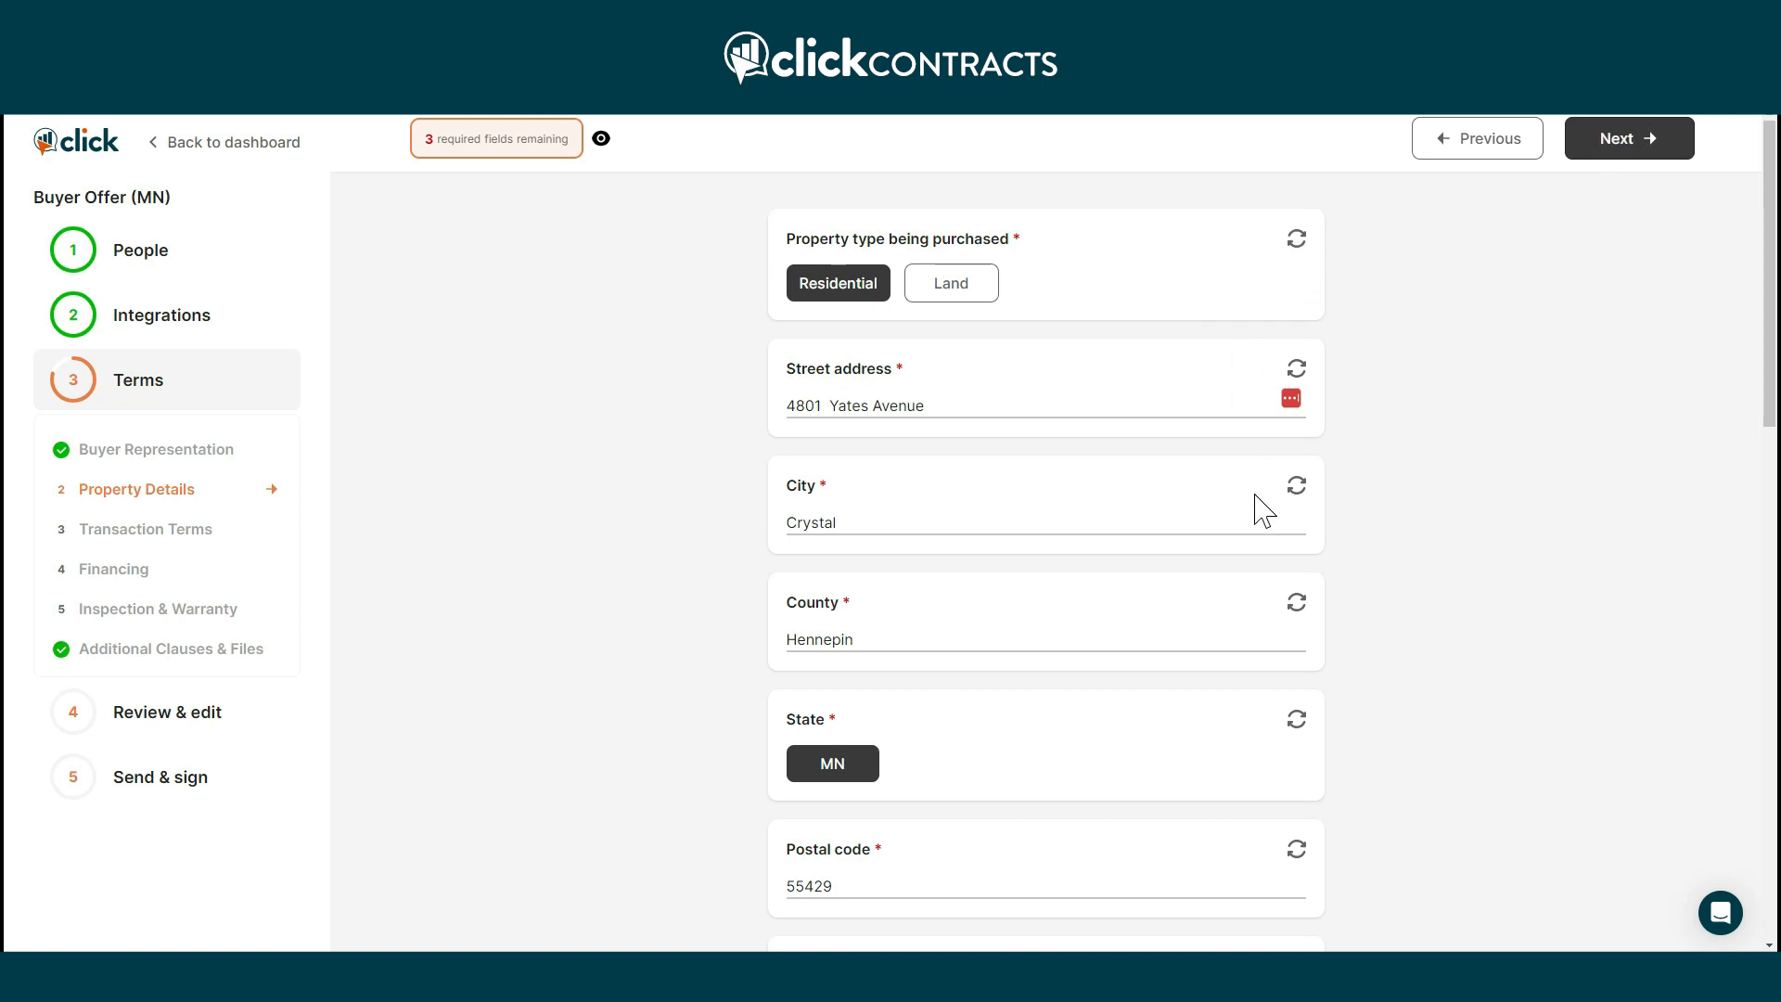
Mark that the seller provides a disclosure statement and upload 2. SellersDisc.pdf.
scroll(1329, 385, "down", 5)
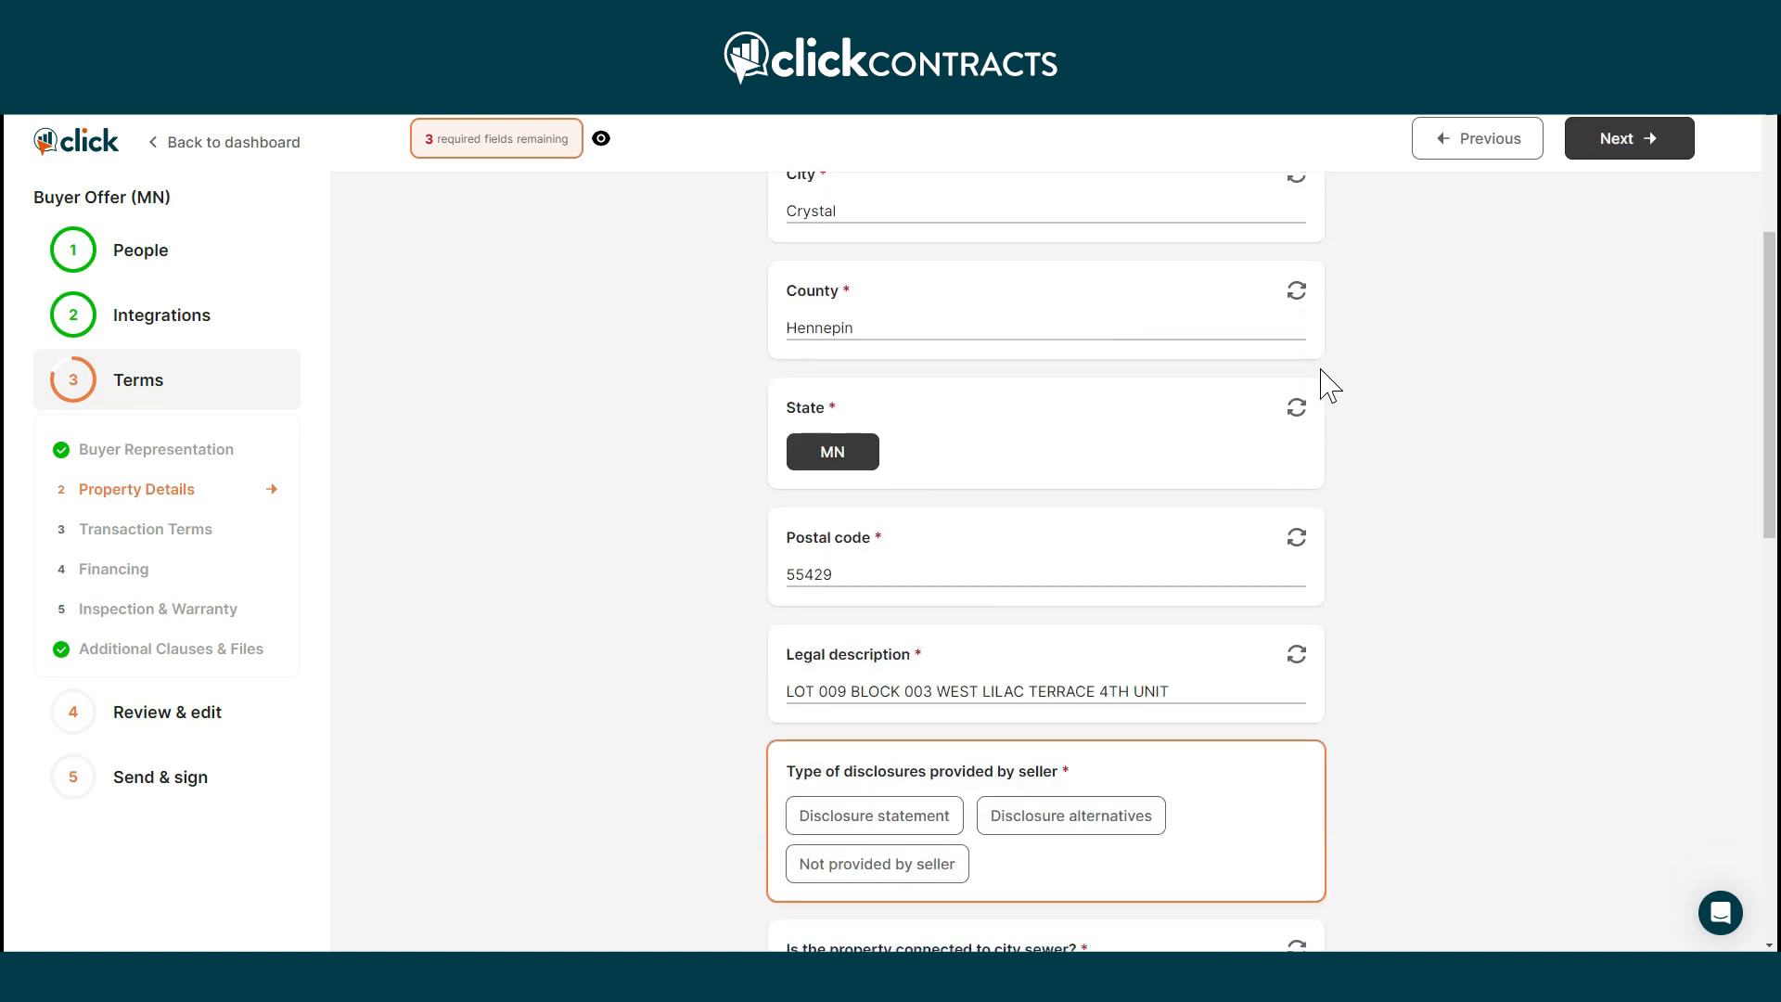
scroll(1329, 385, "down", 2)
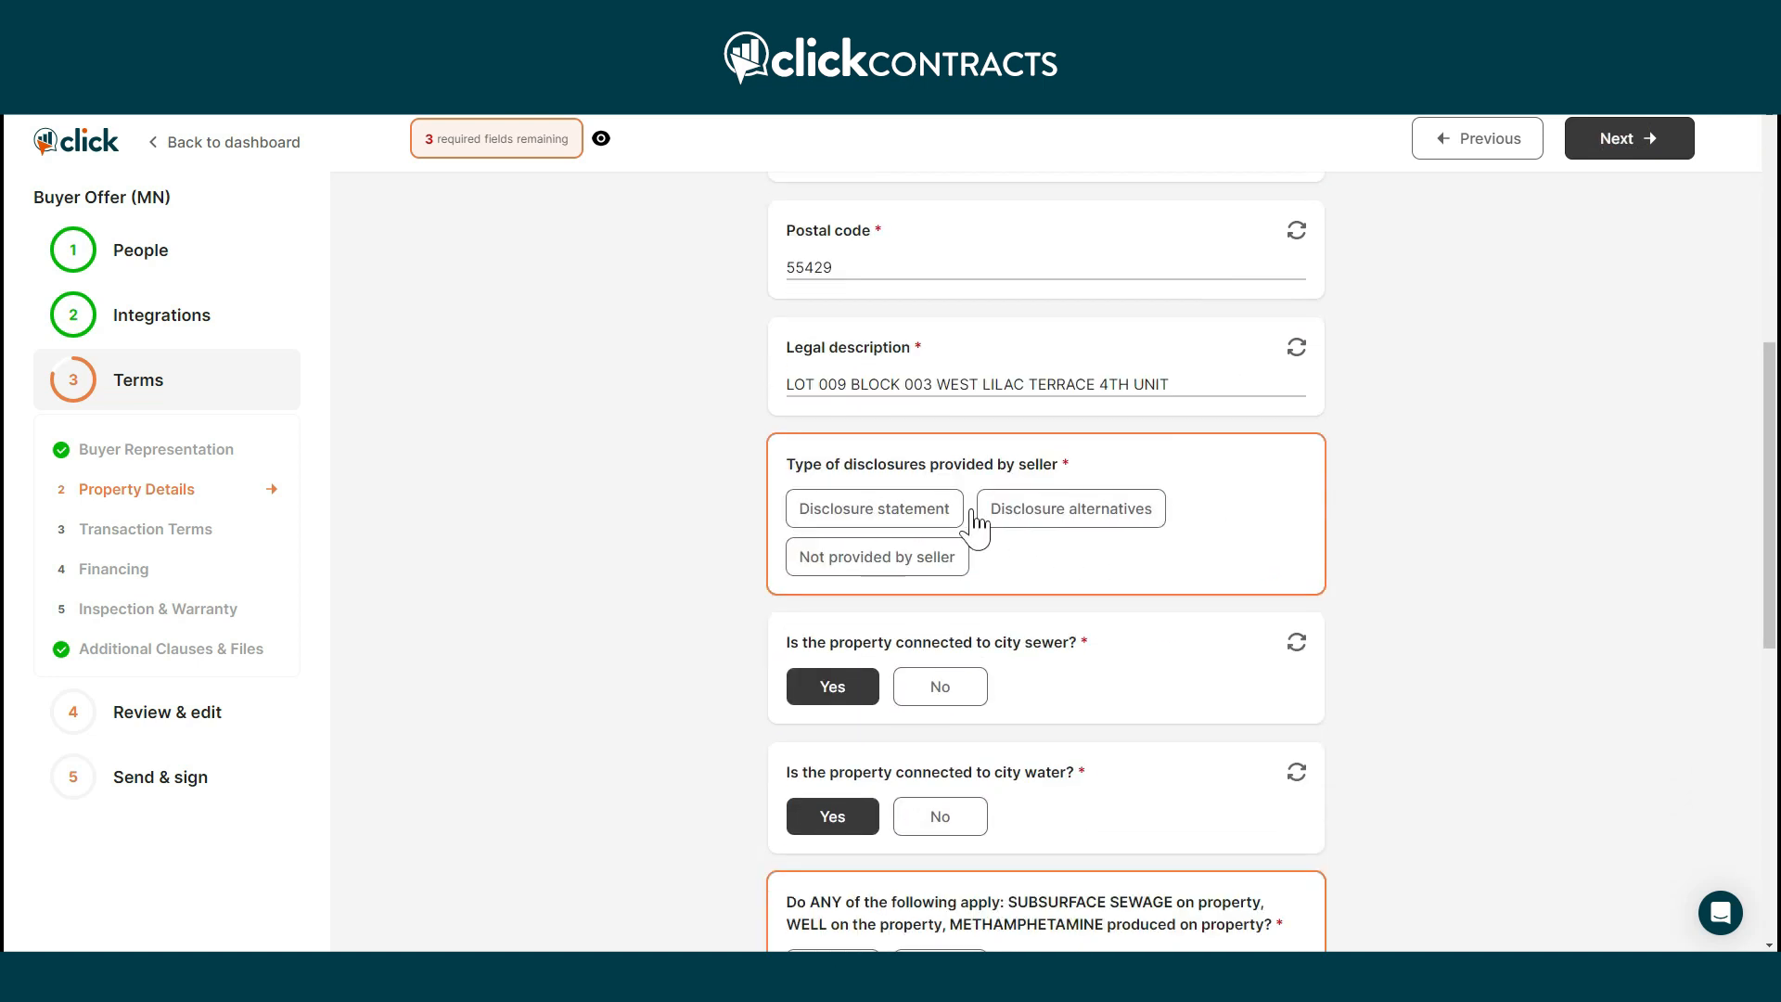
left_click(935, 514)
left_click(912, 777)
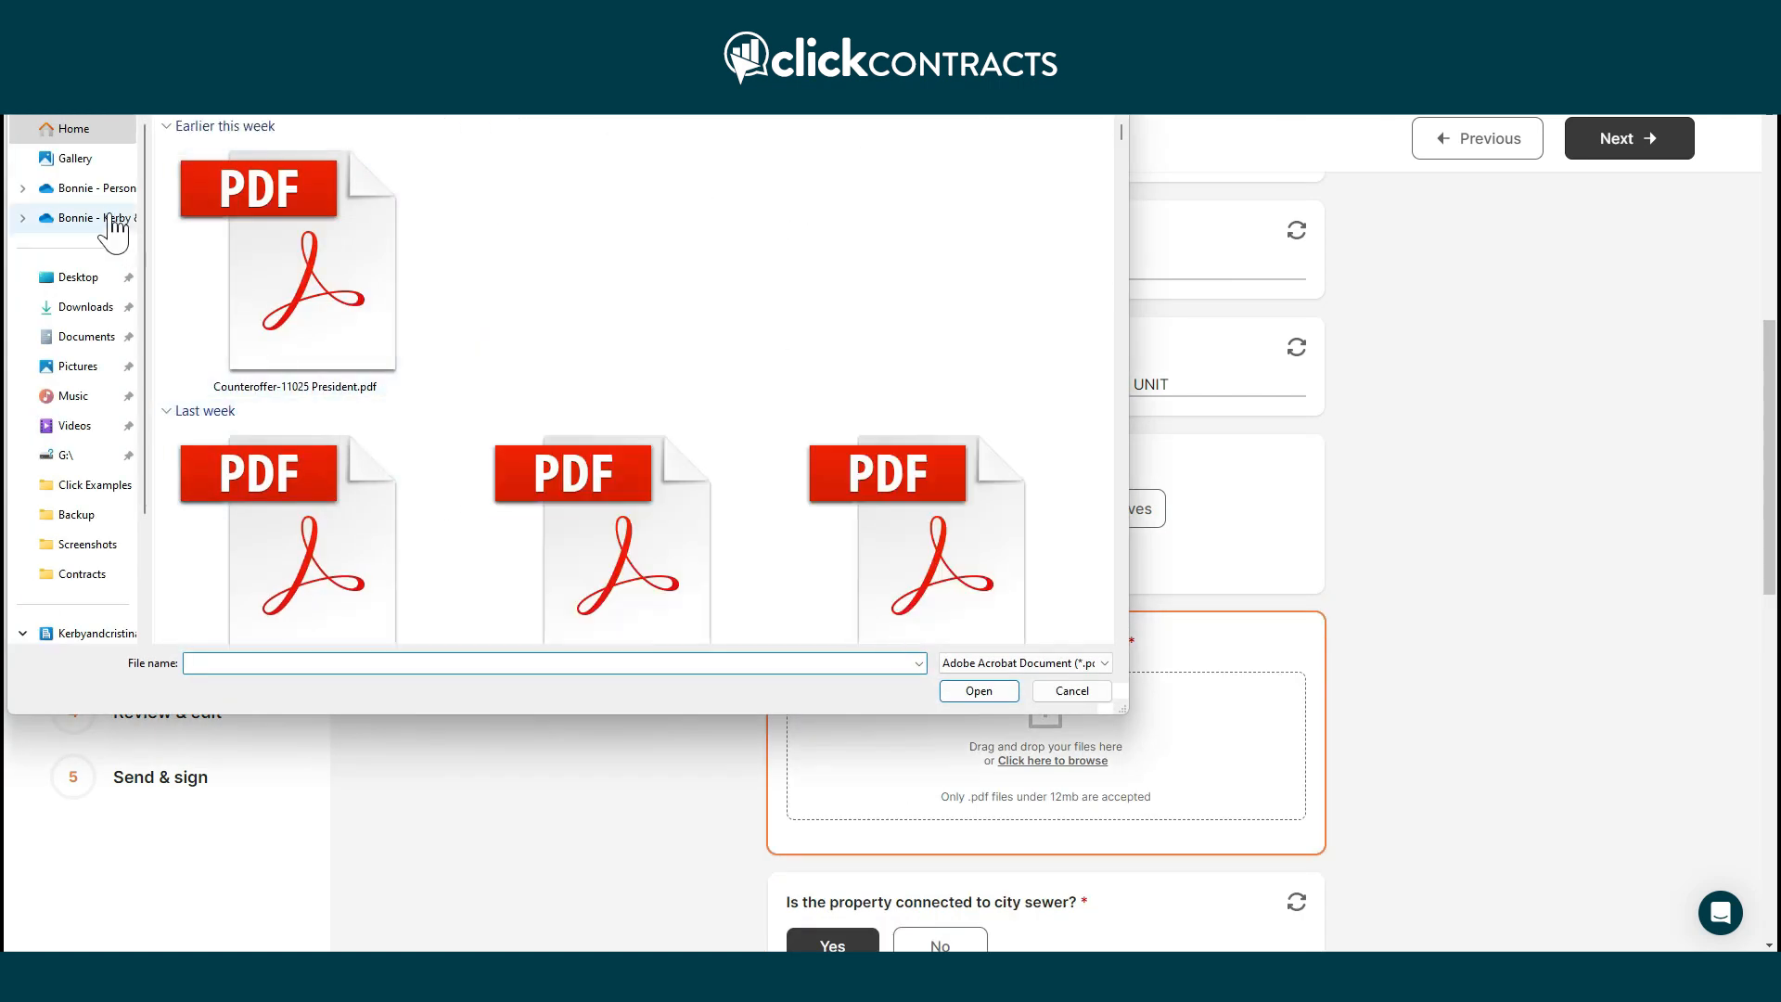
left_click(99, 499)
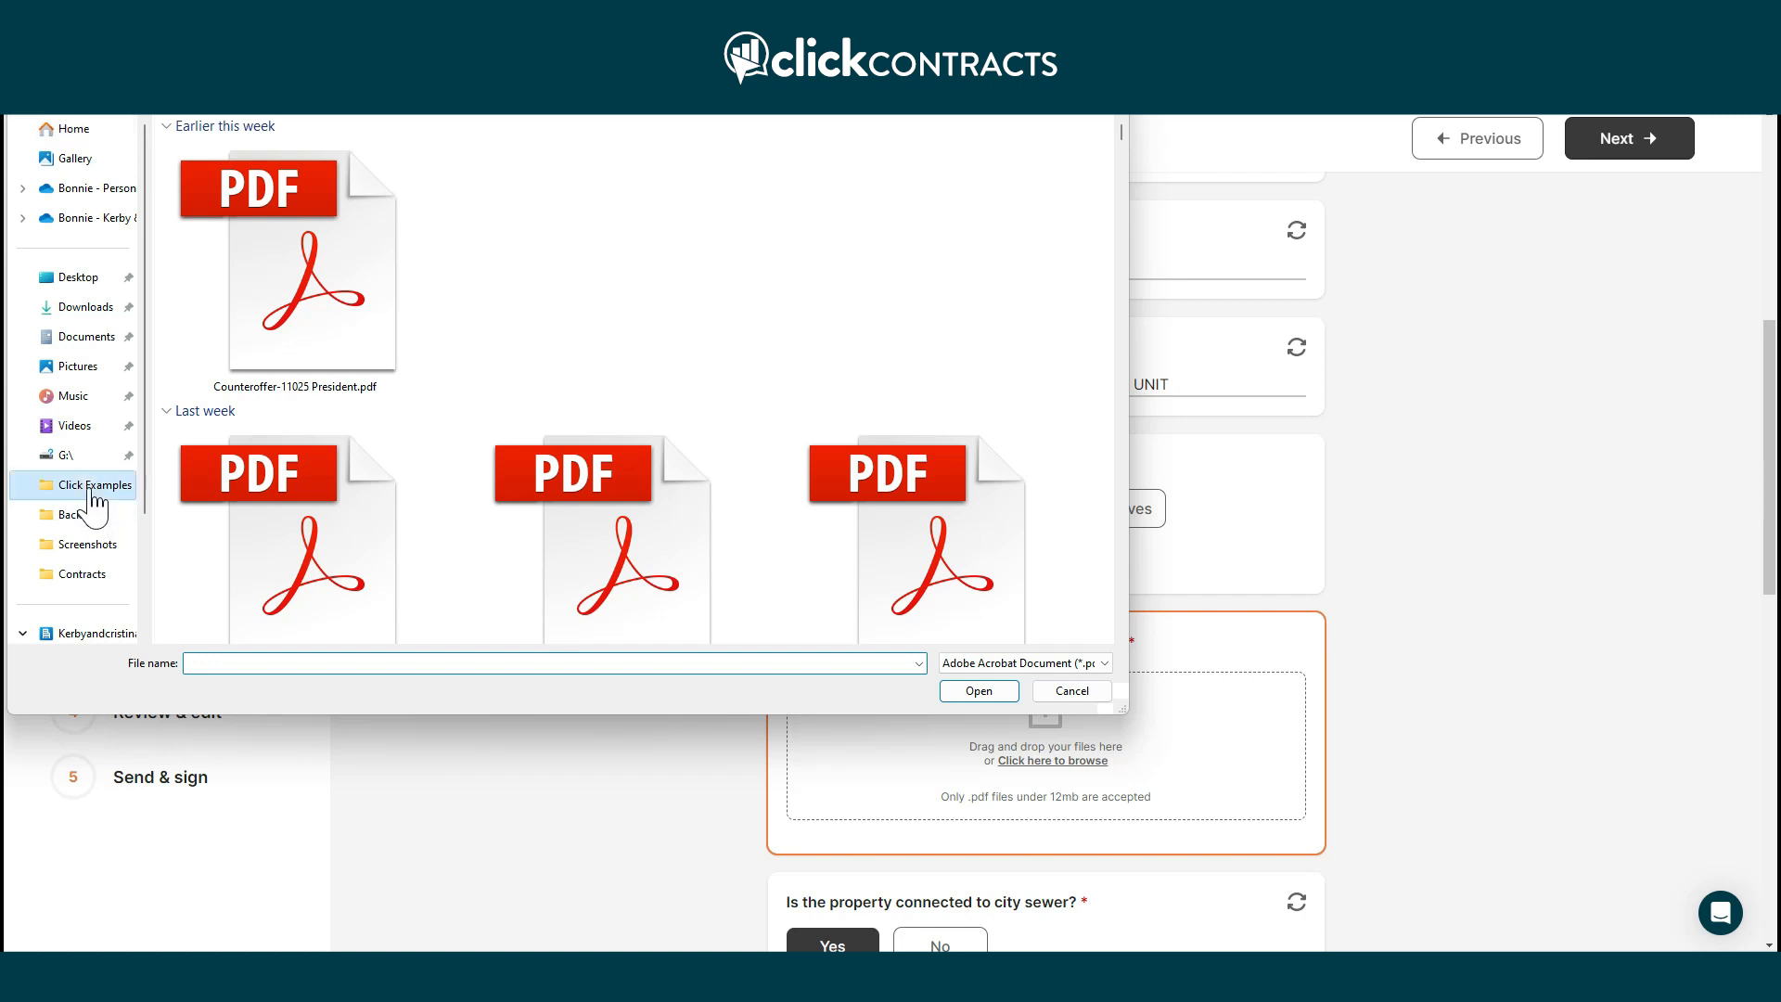
left_click(320, 162)
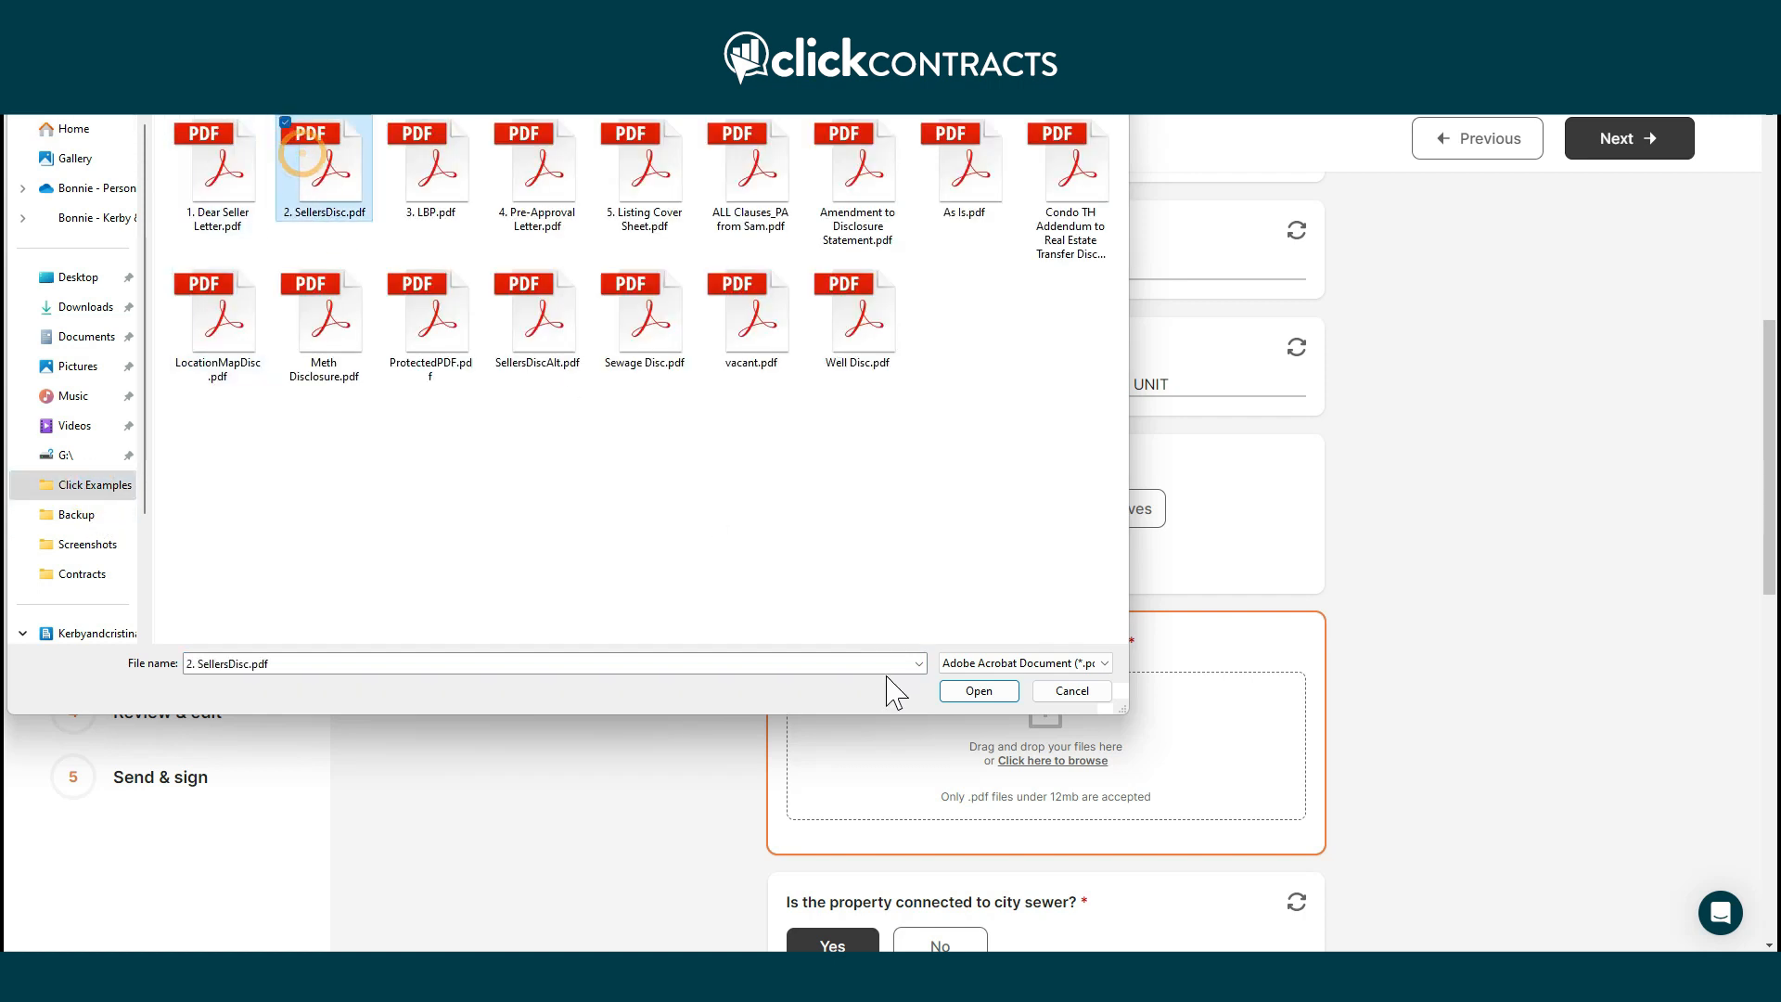
left_click(979, 692)
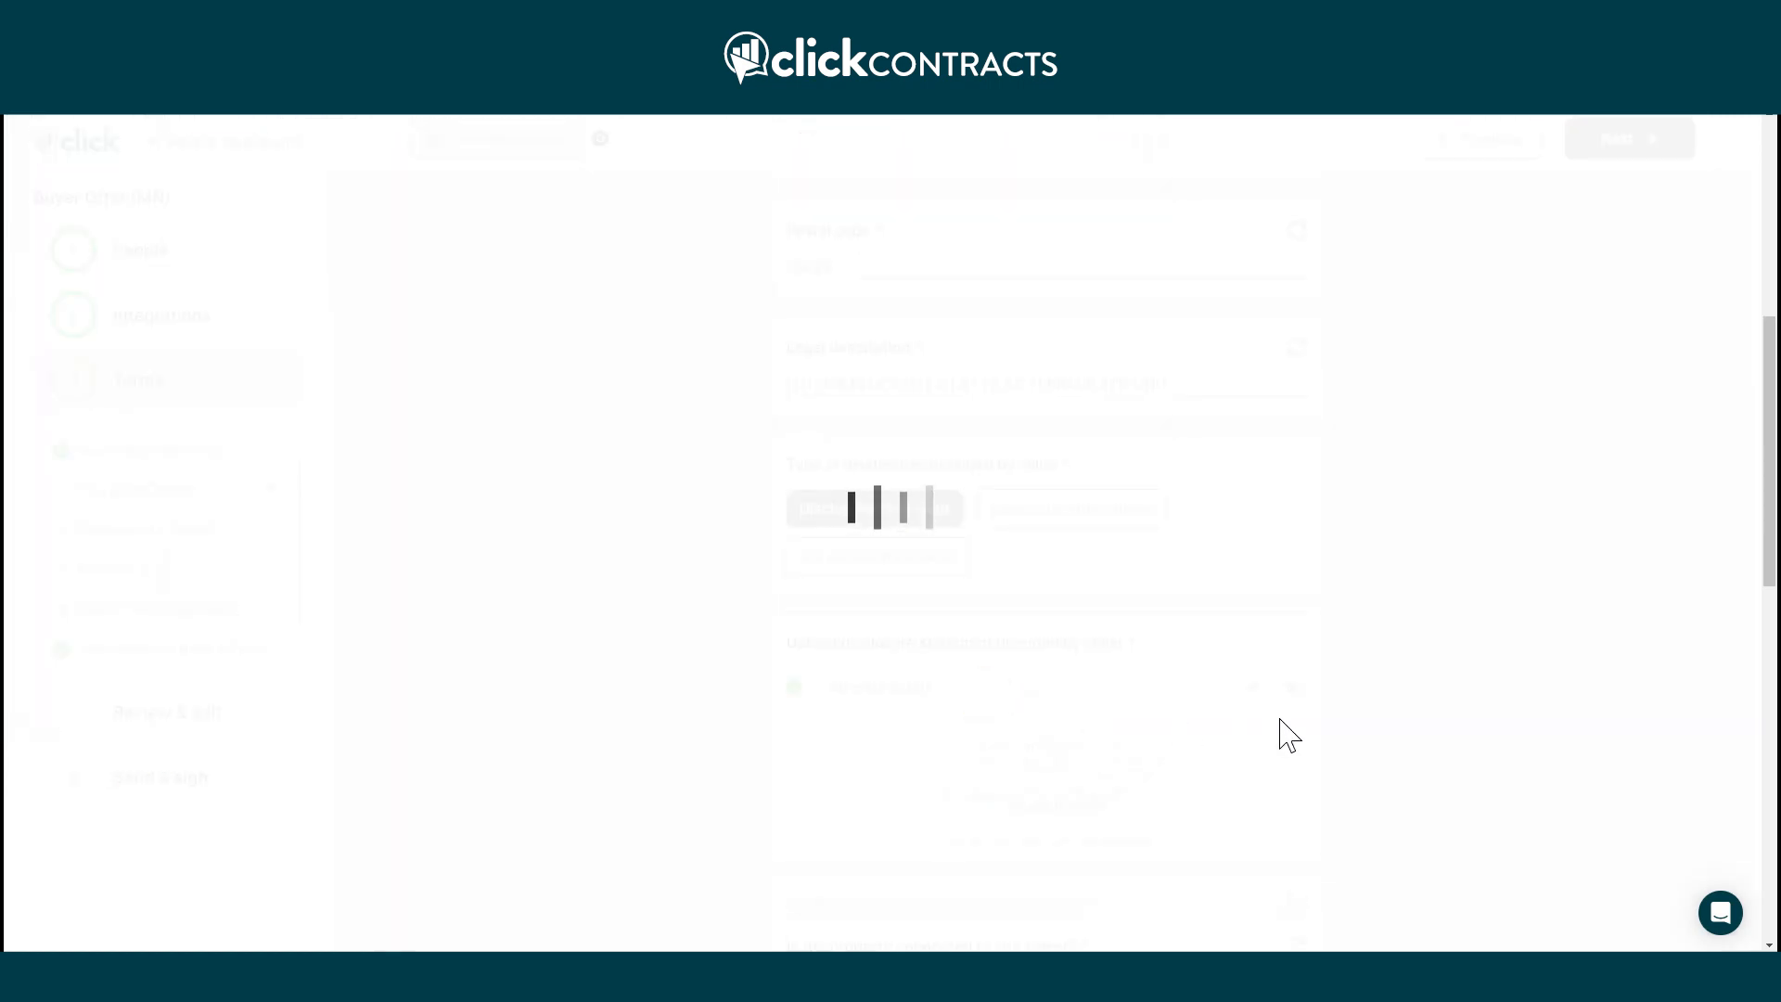
Answer No to the subsurface sewage, well and meth question.
scroll(1379, 719, "down", 2)
scroll(1386, 717, "down", 4)
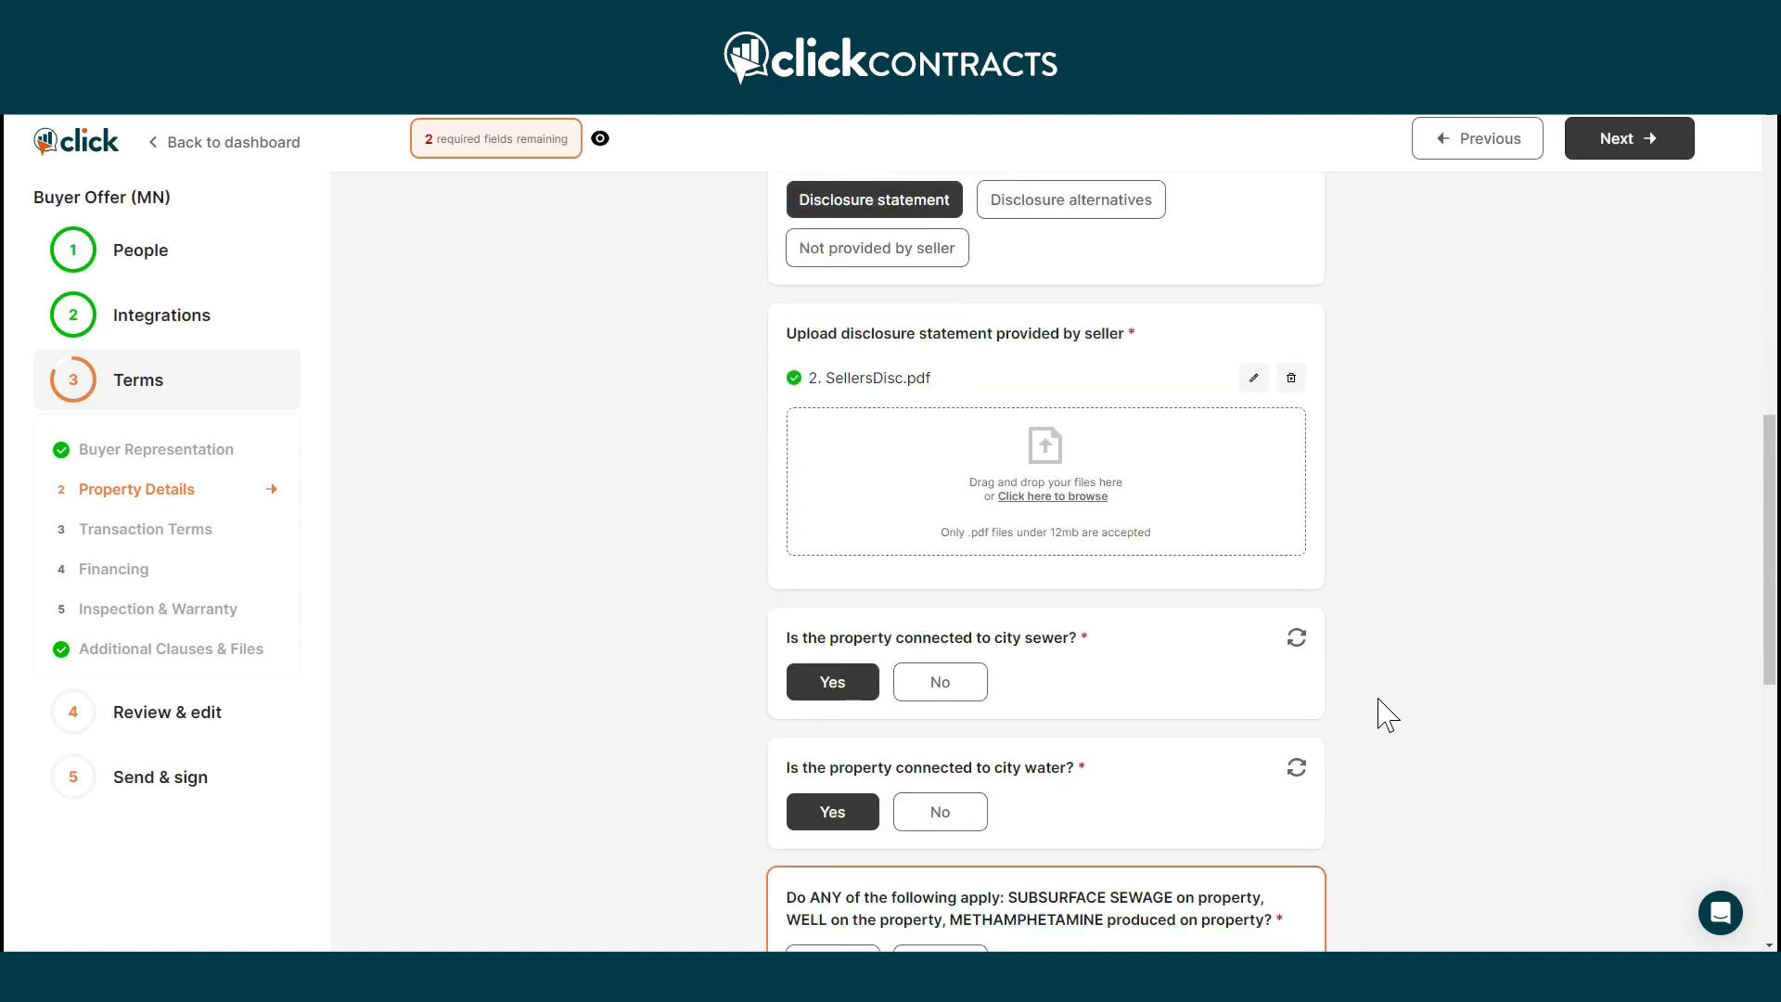
scroll(1386, 715, "down", 2)
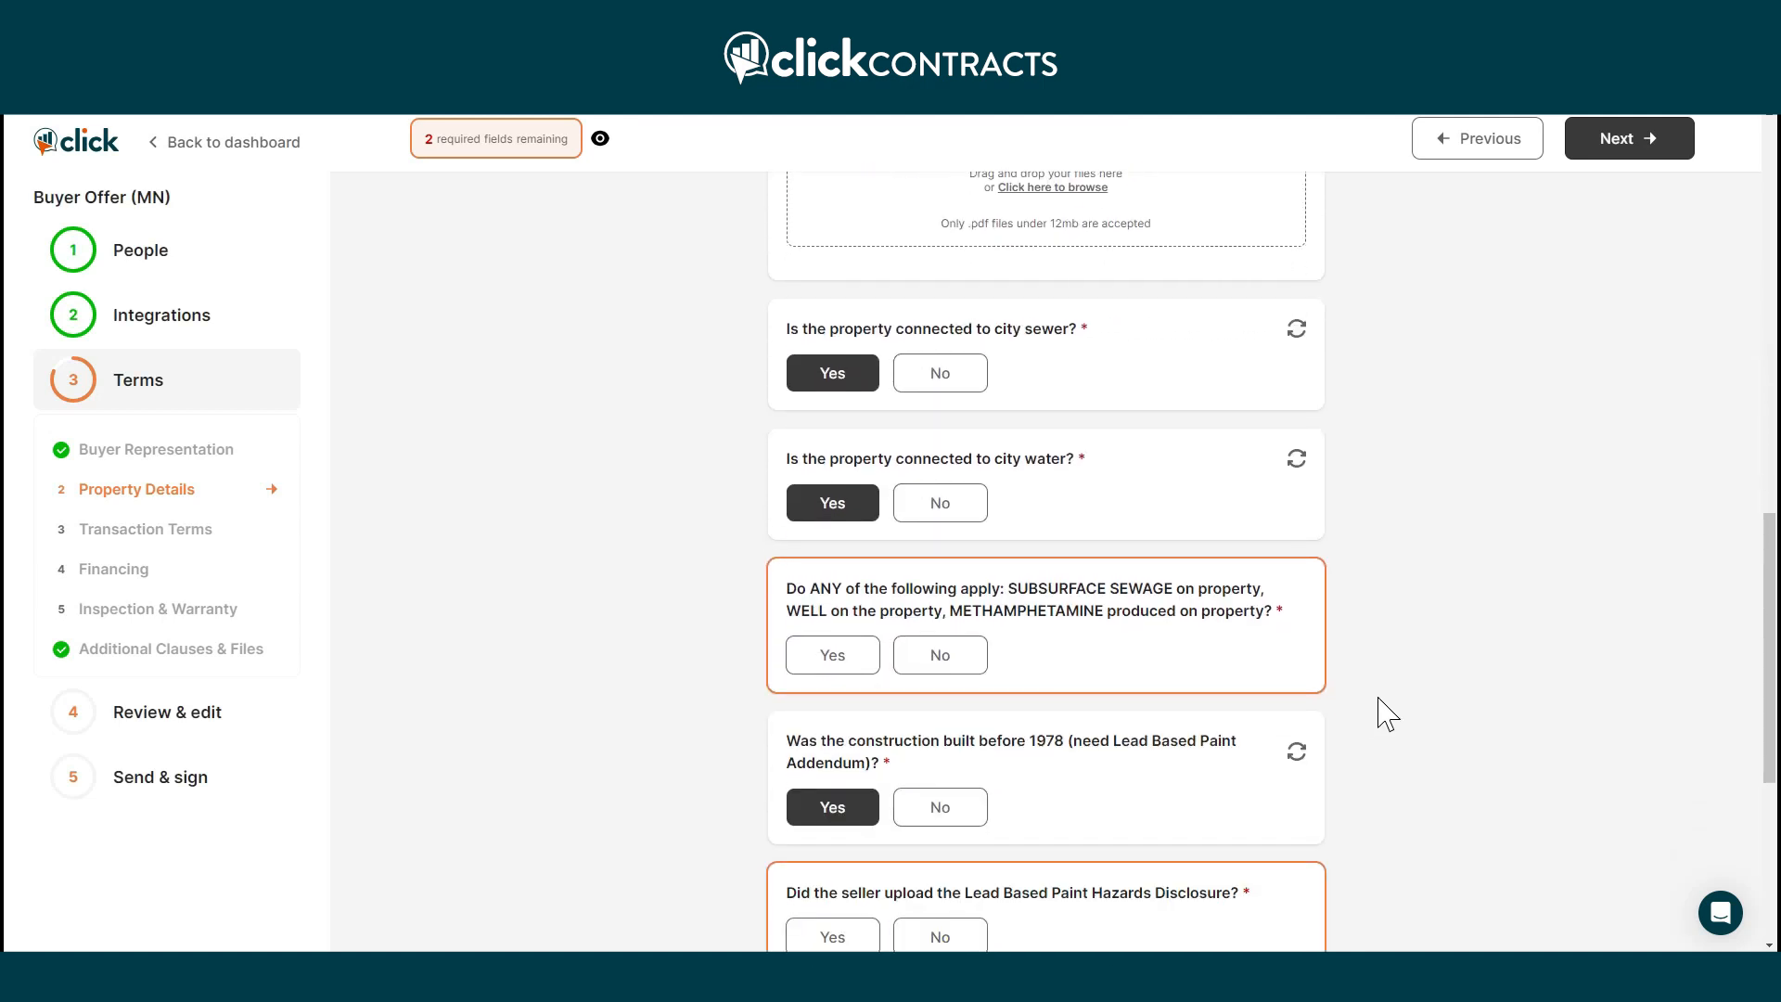
scroll(1386, 715, "down", 2)
left_click(943, 503)
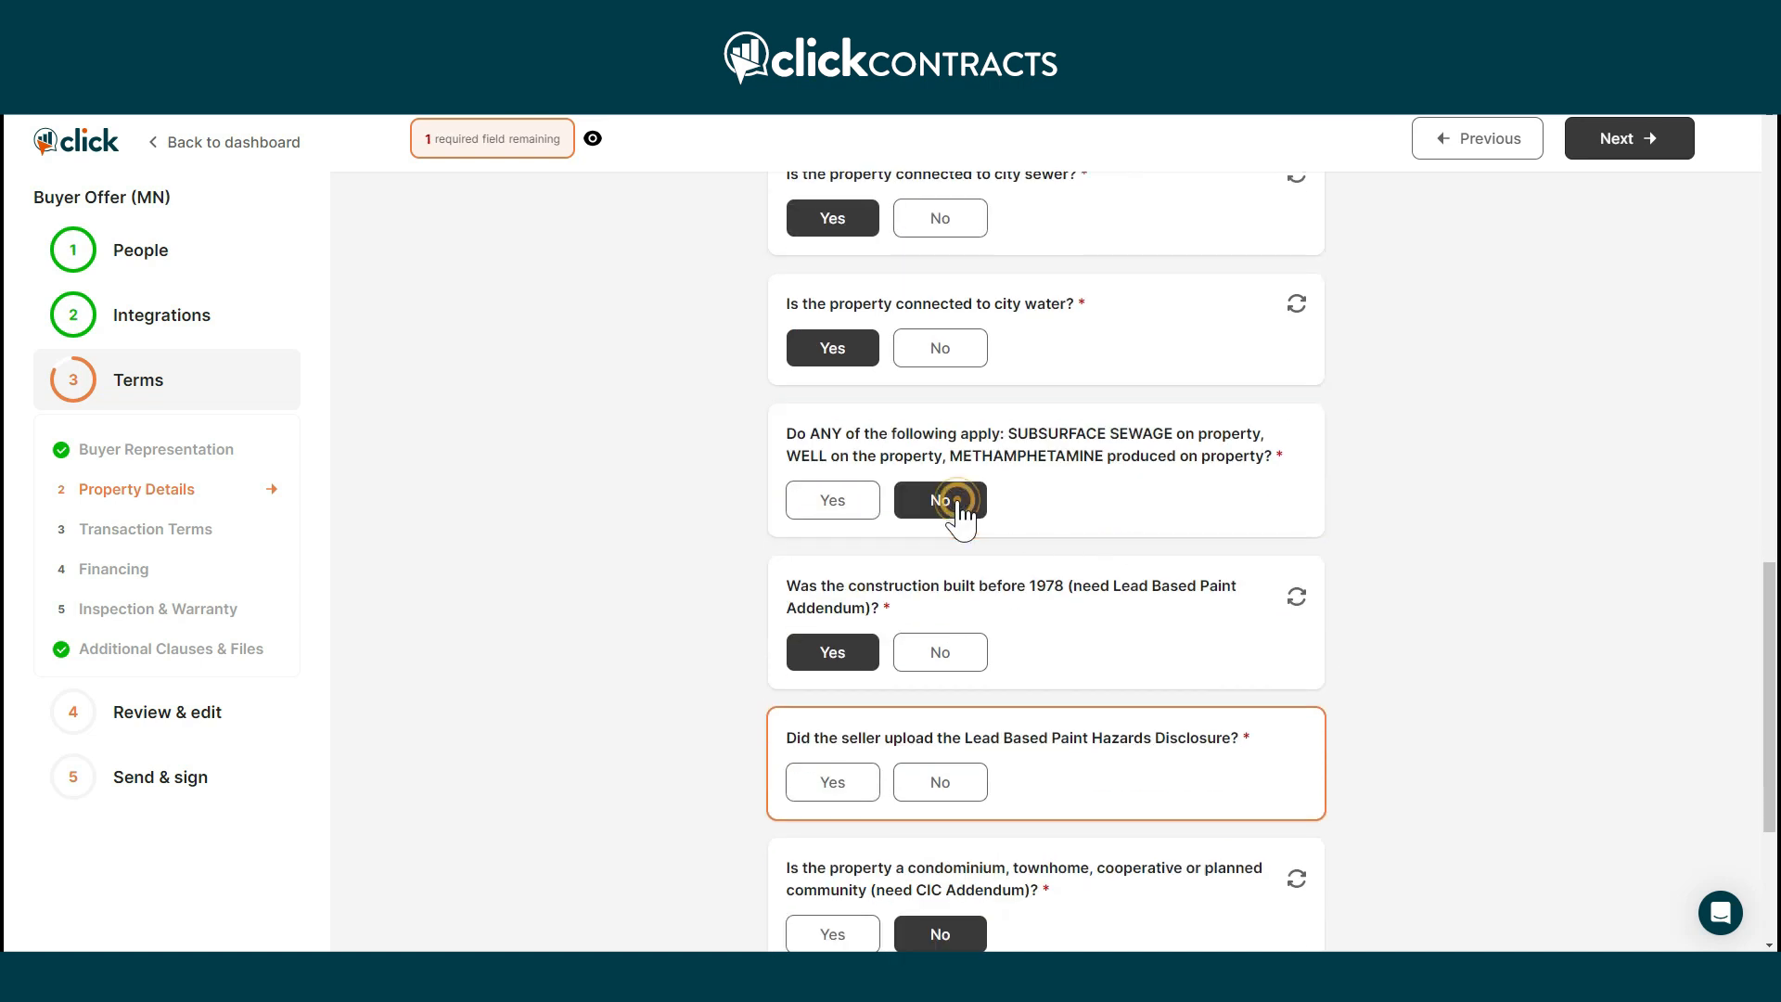
Confirm the lead paint disclosure was provided and upload 3. LBP.pdf.
scroll(1311, 622, "down", 2)
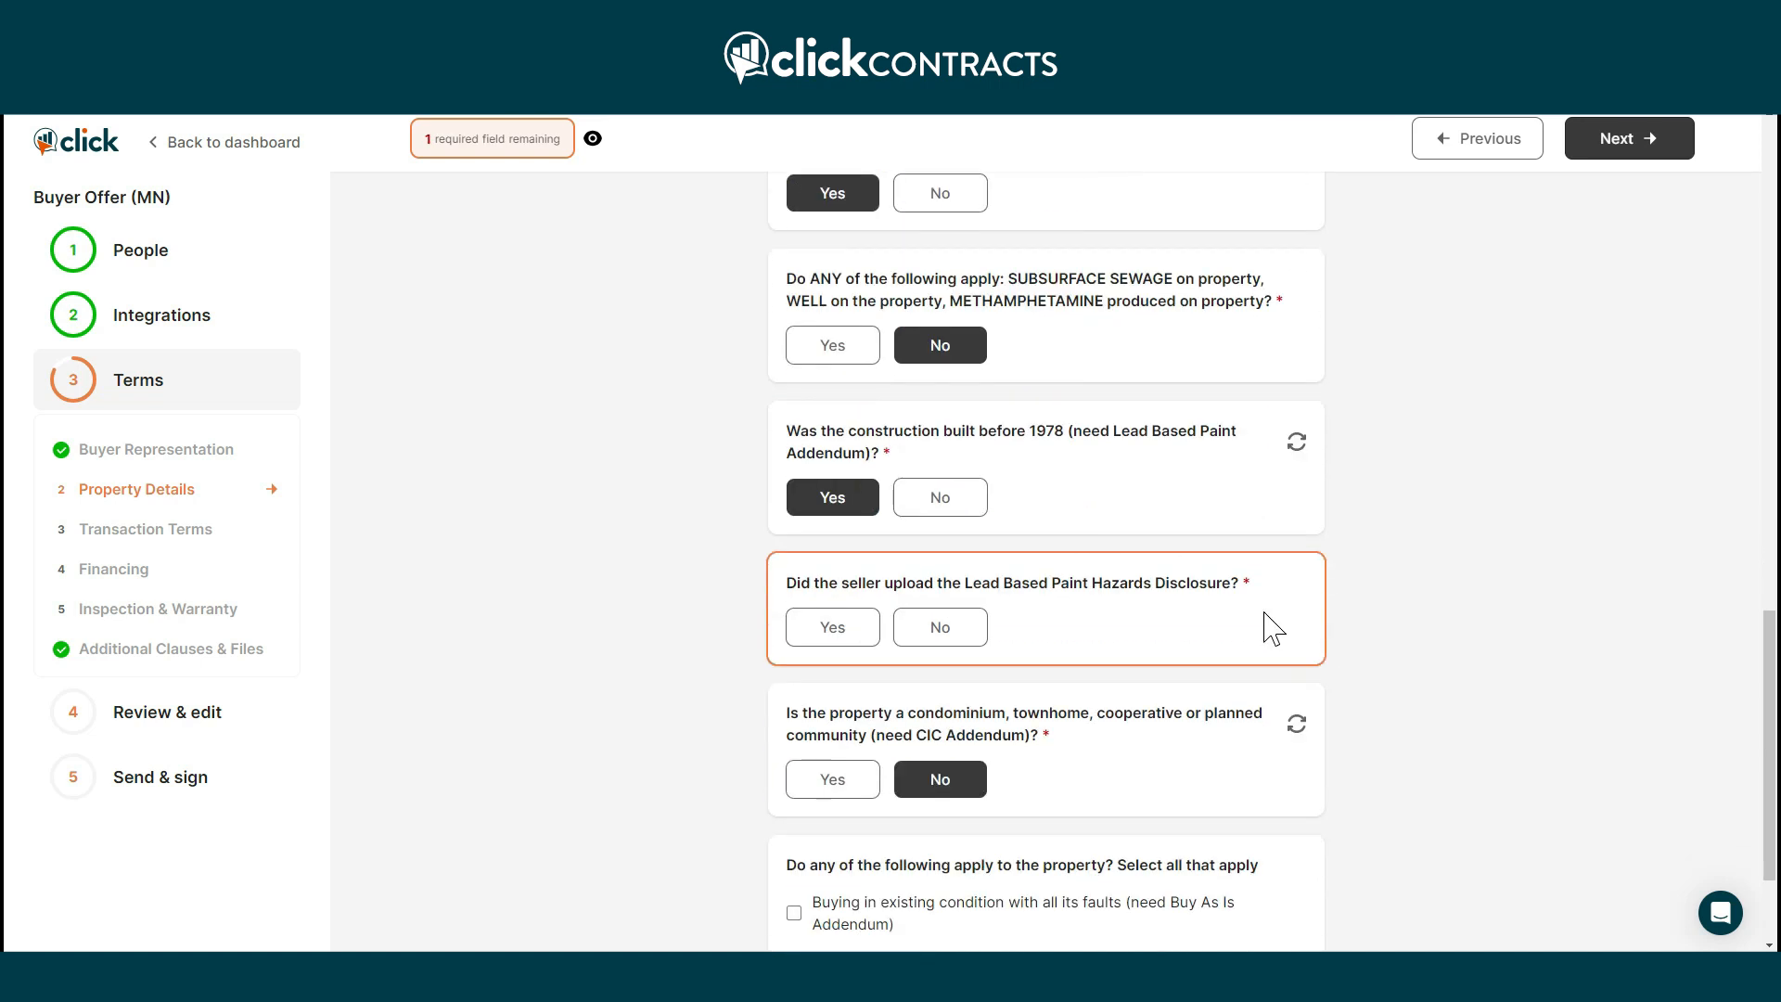
left_click(835, 626)
left_click(903, 821)
left_click(429, 186)
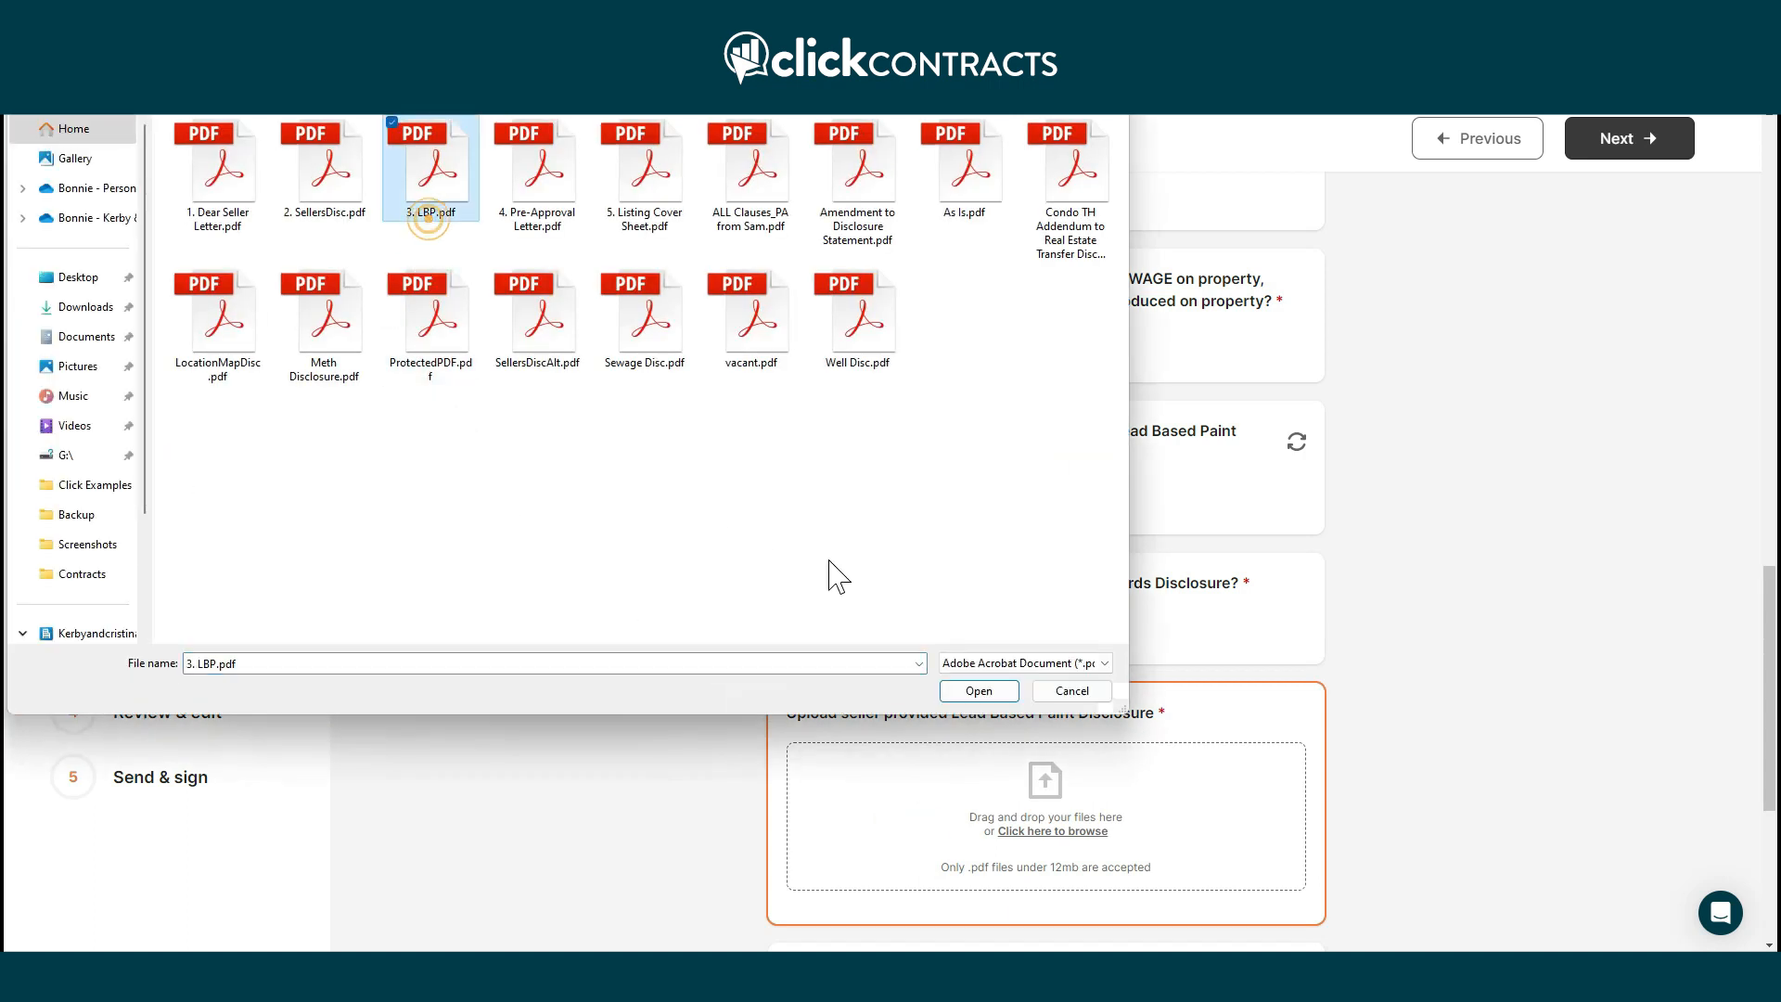
left_click(985, 694)
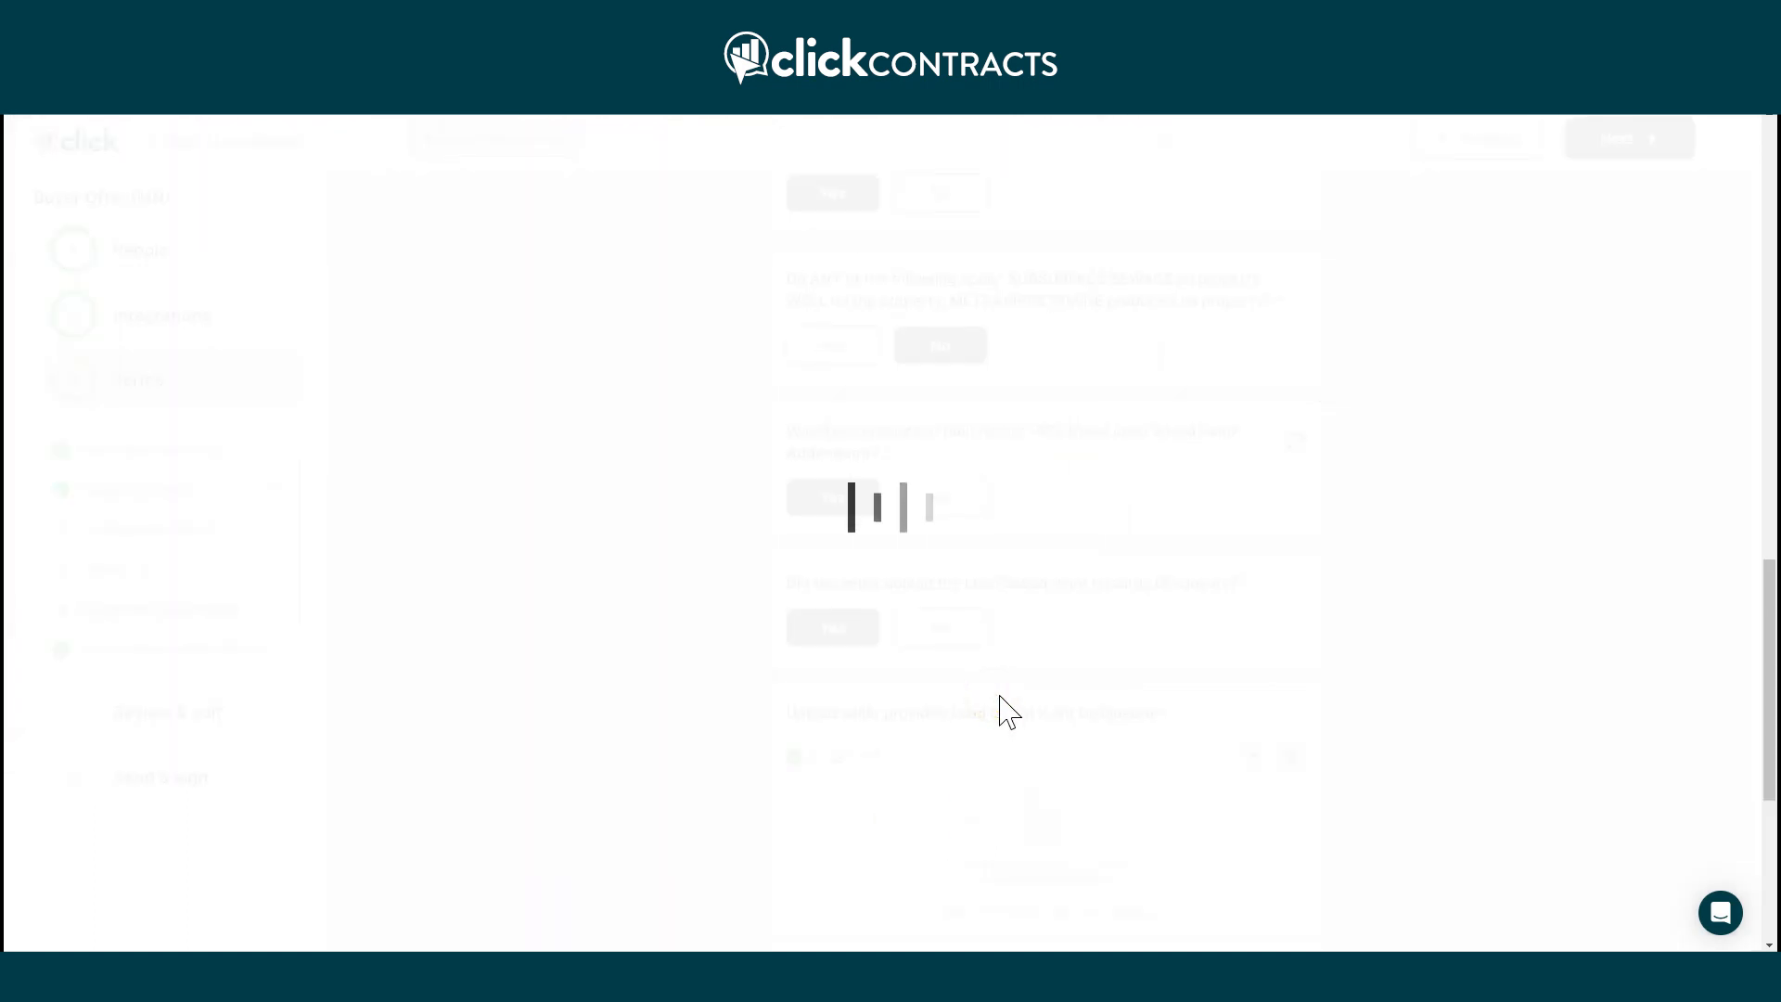
scroll(1210, 712, "down", 5)
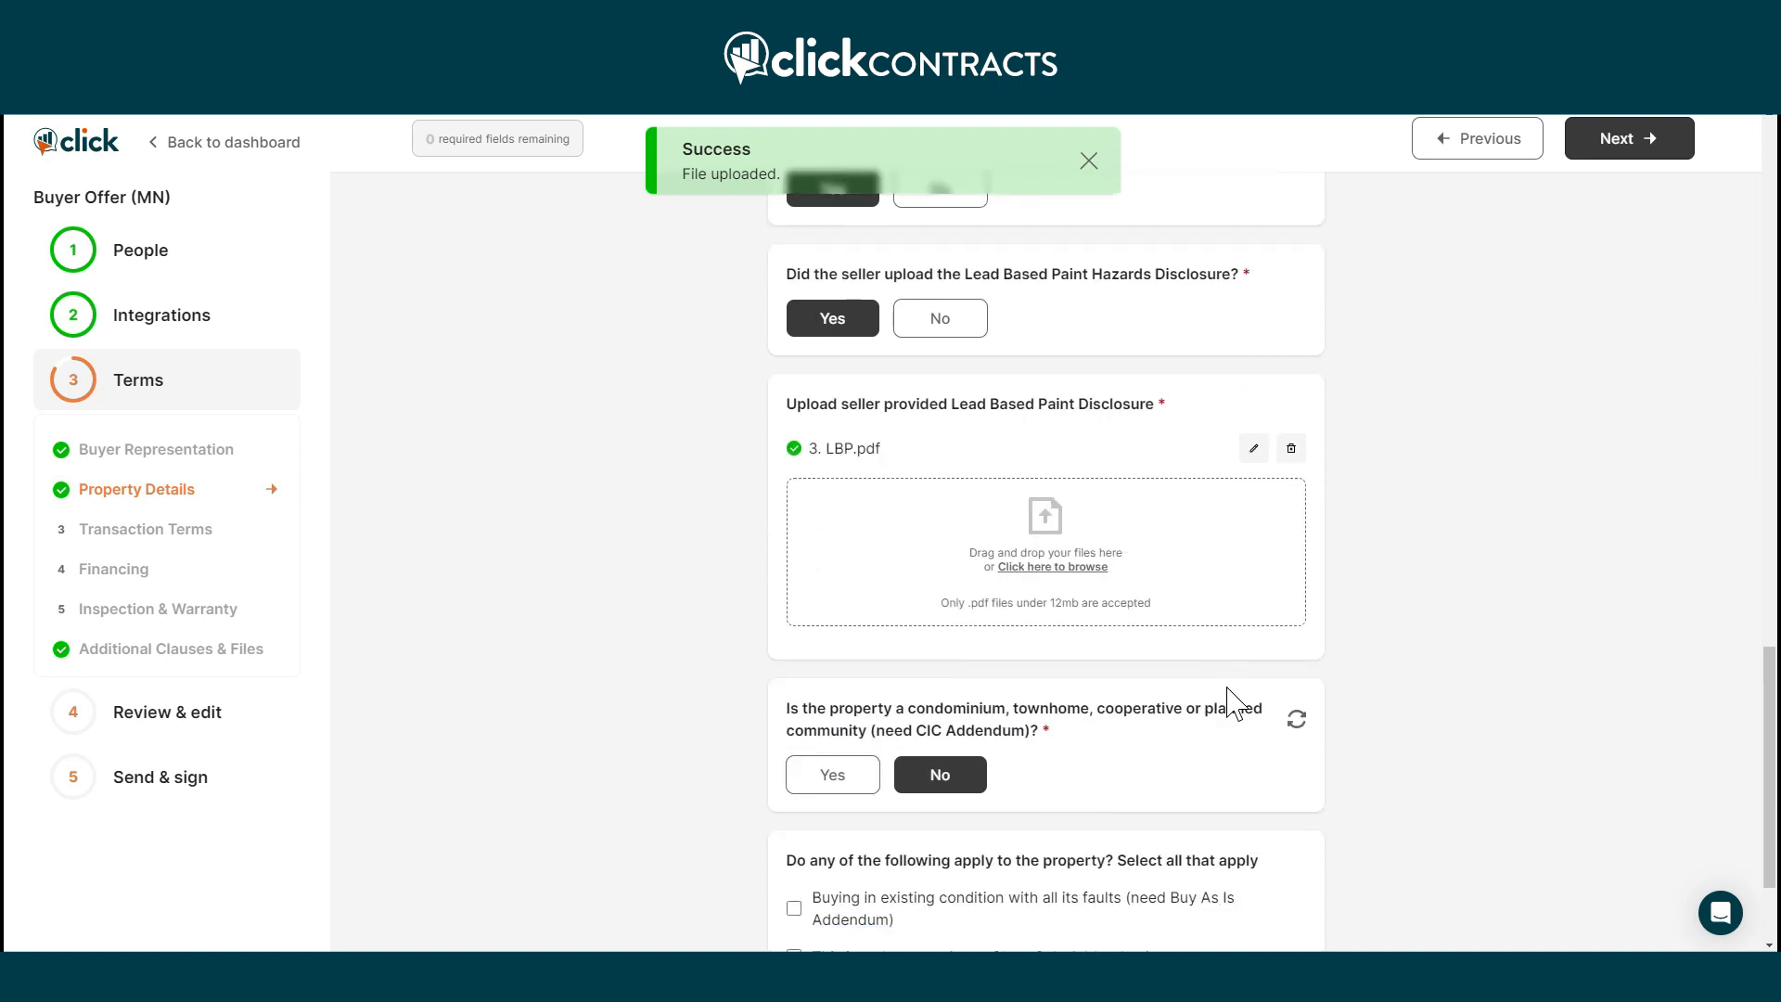
left_click(1609, 141)
Enter $325,000 sale price, $3,250 earnest money, closing on or before 10 Nov 2023.
left_click(1060, 265)
type("3250")
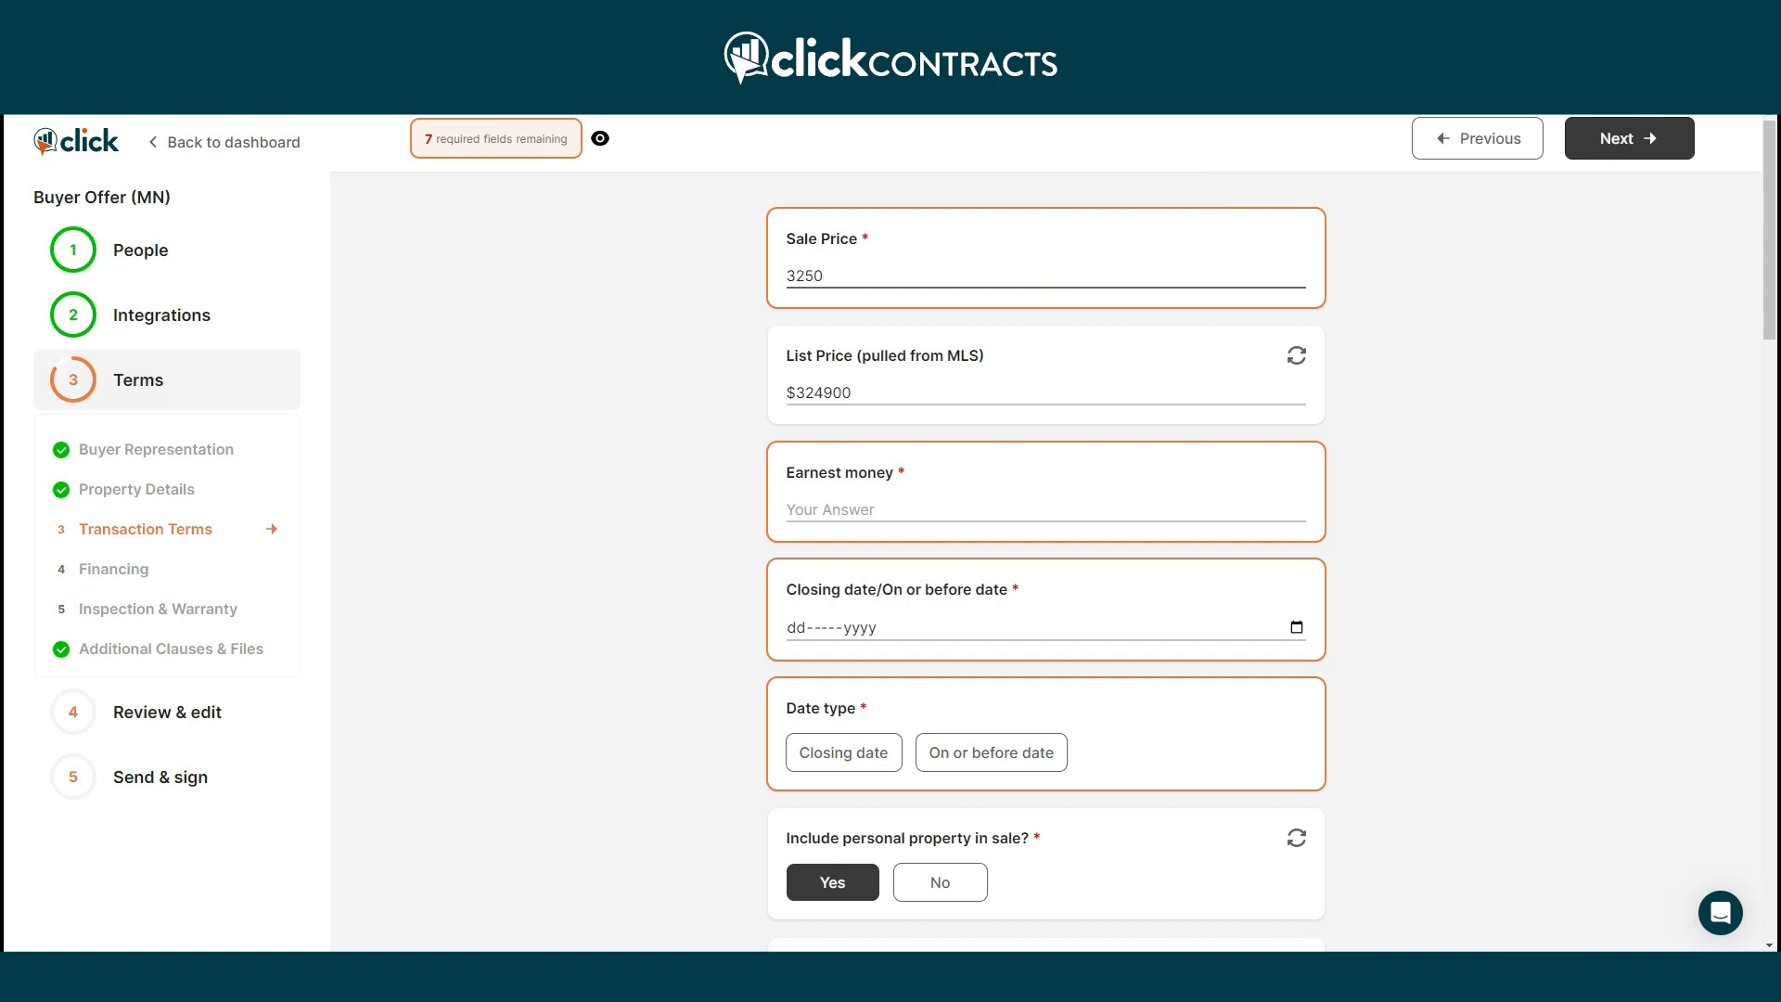
key("Tab")
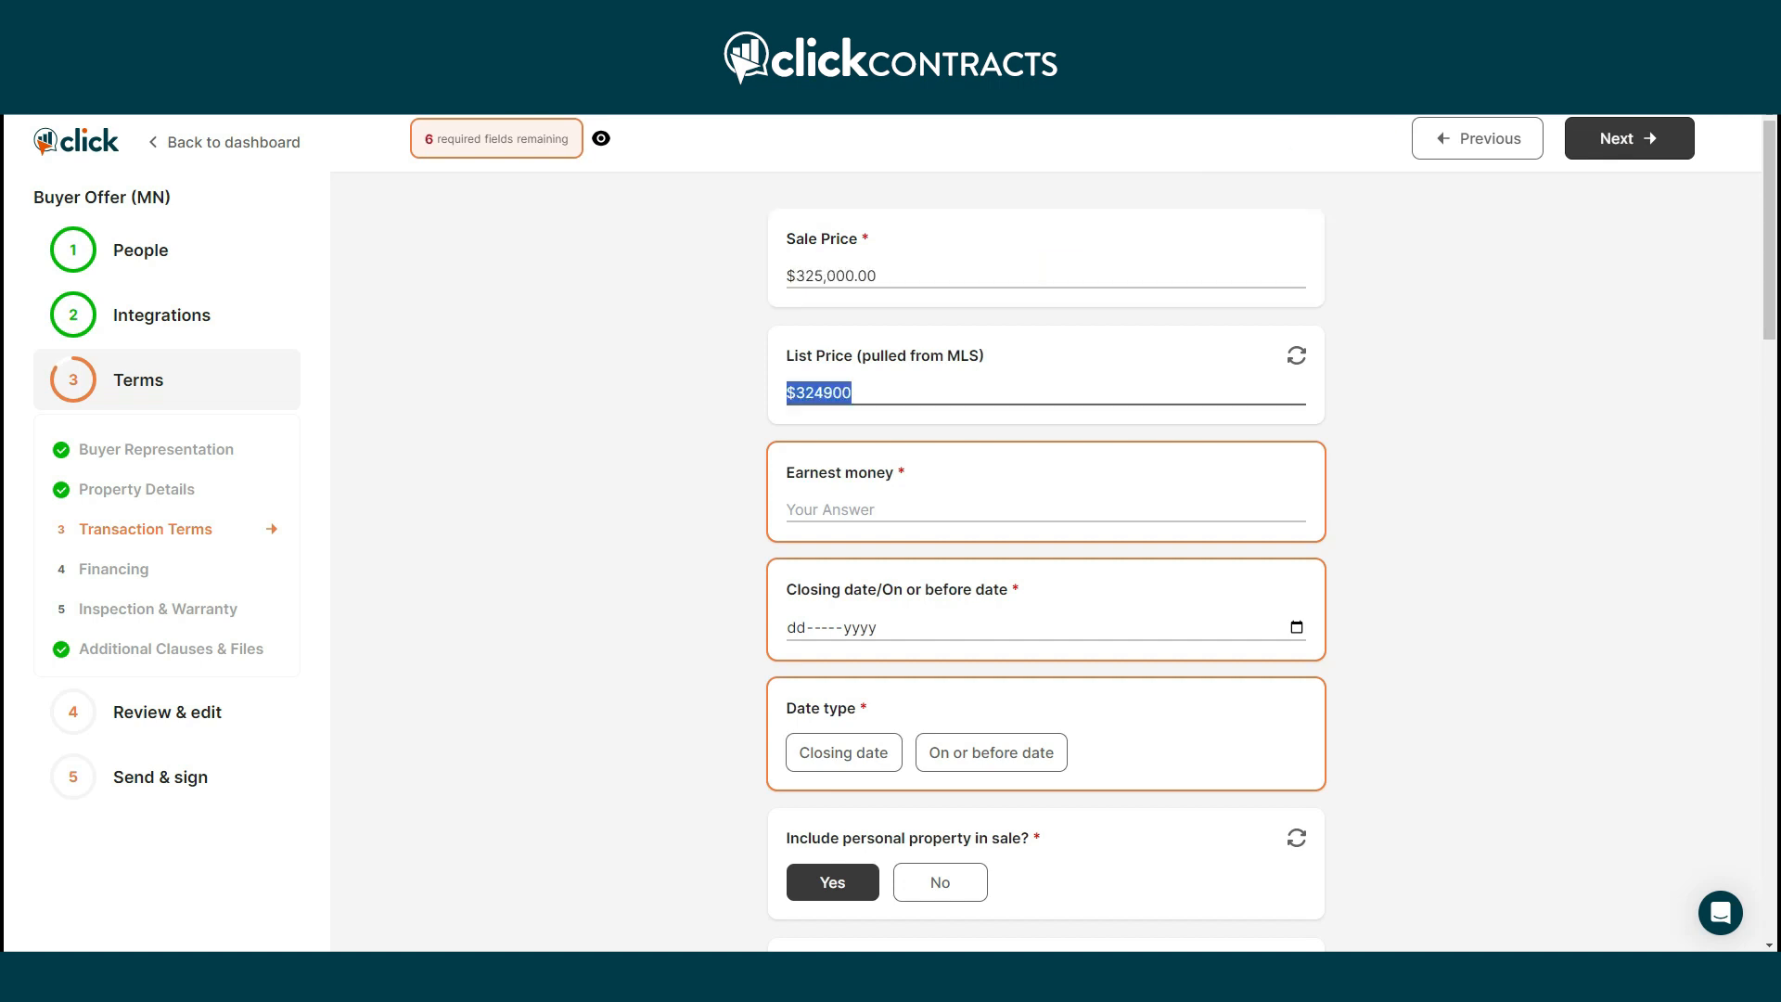
left_click(992, 487)
type("3,250")
key("Tab")
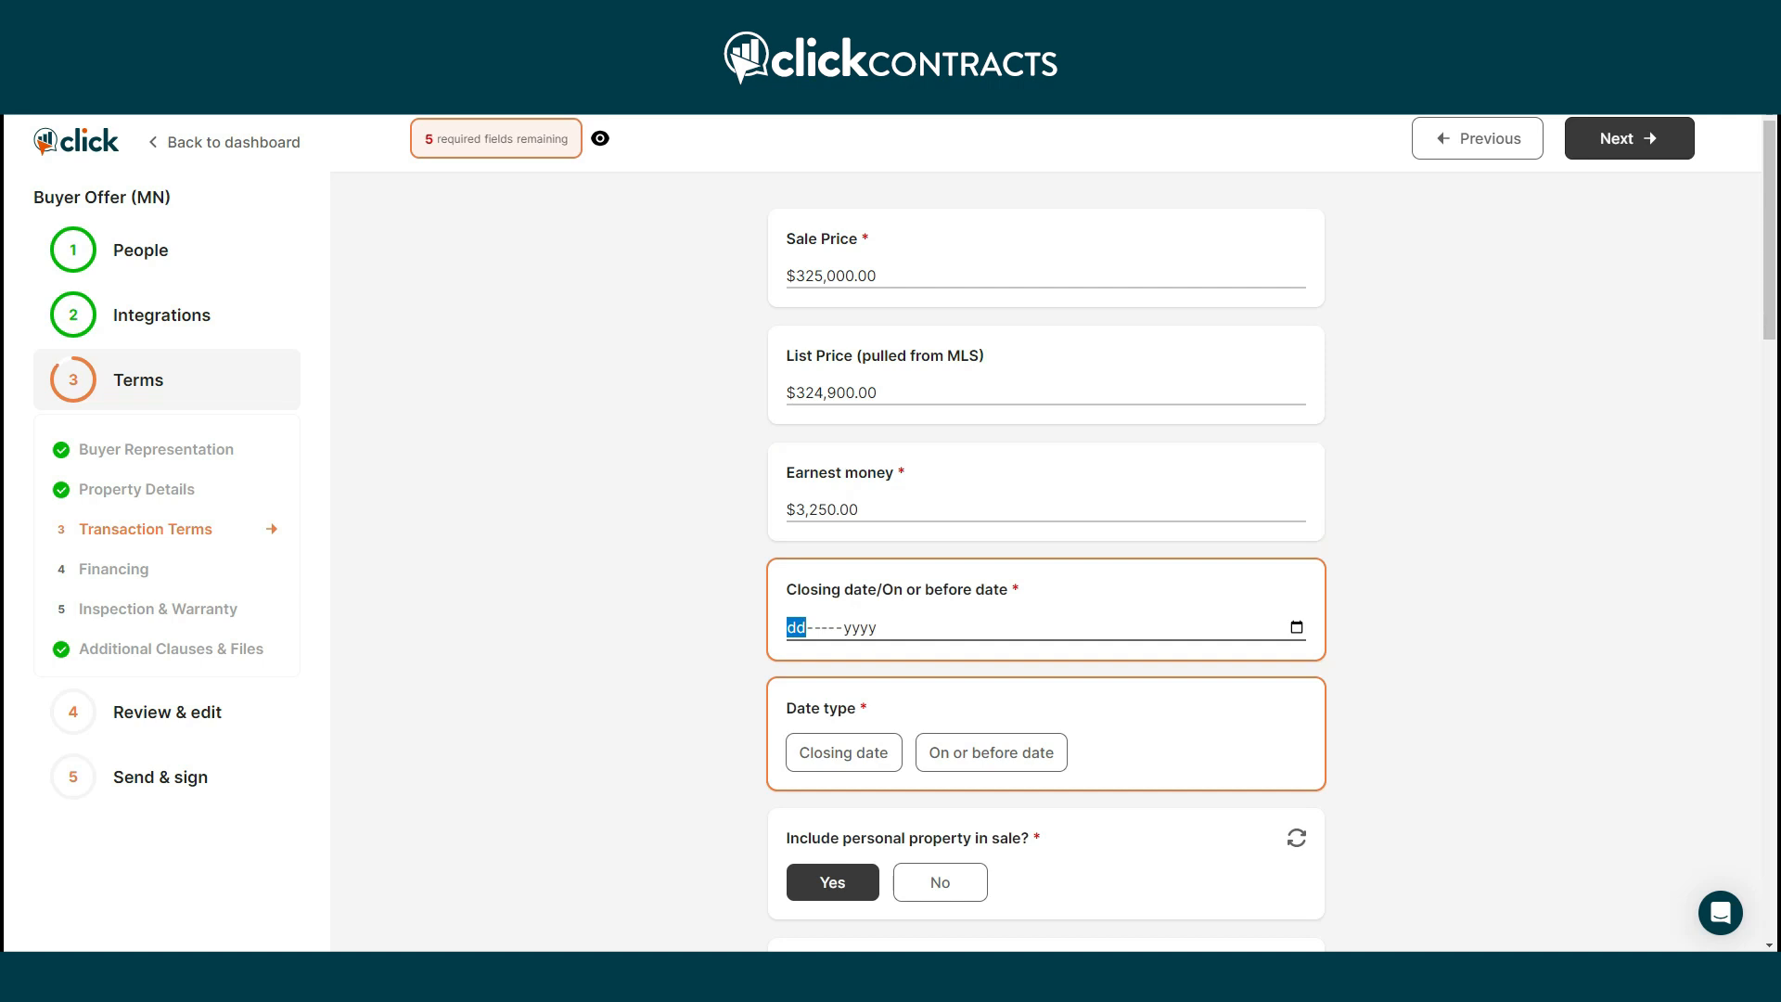
left_click(1296, 627)
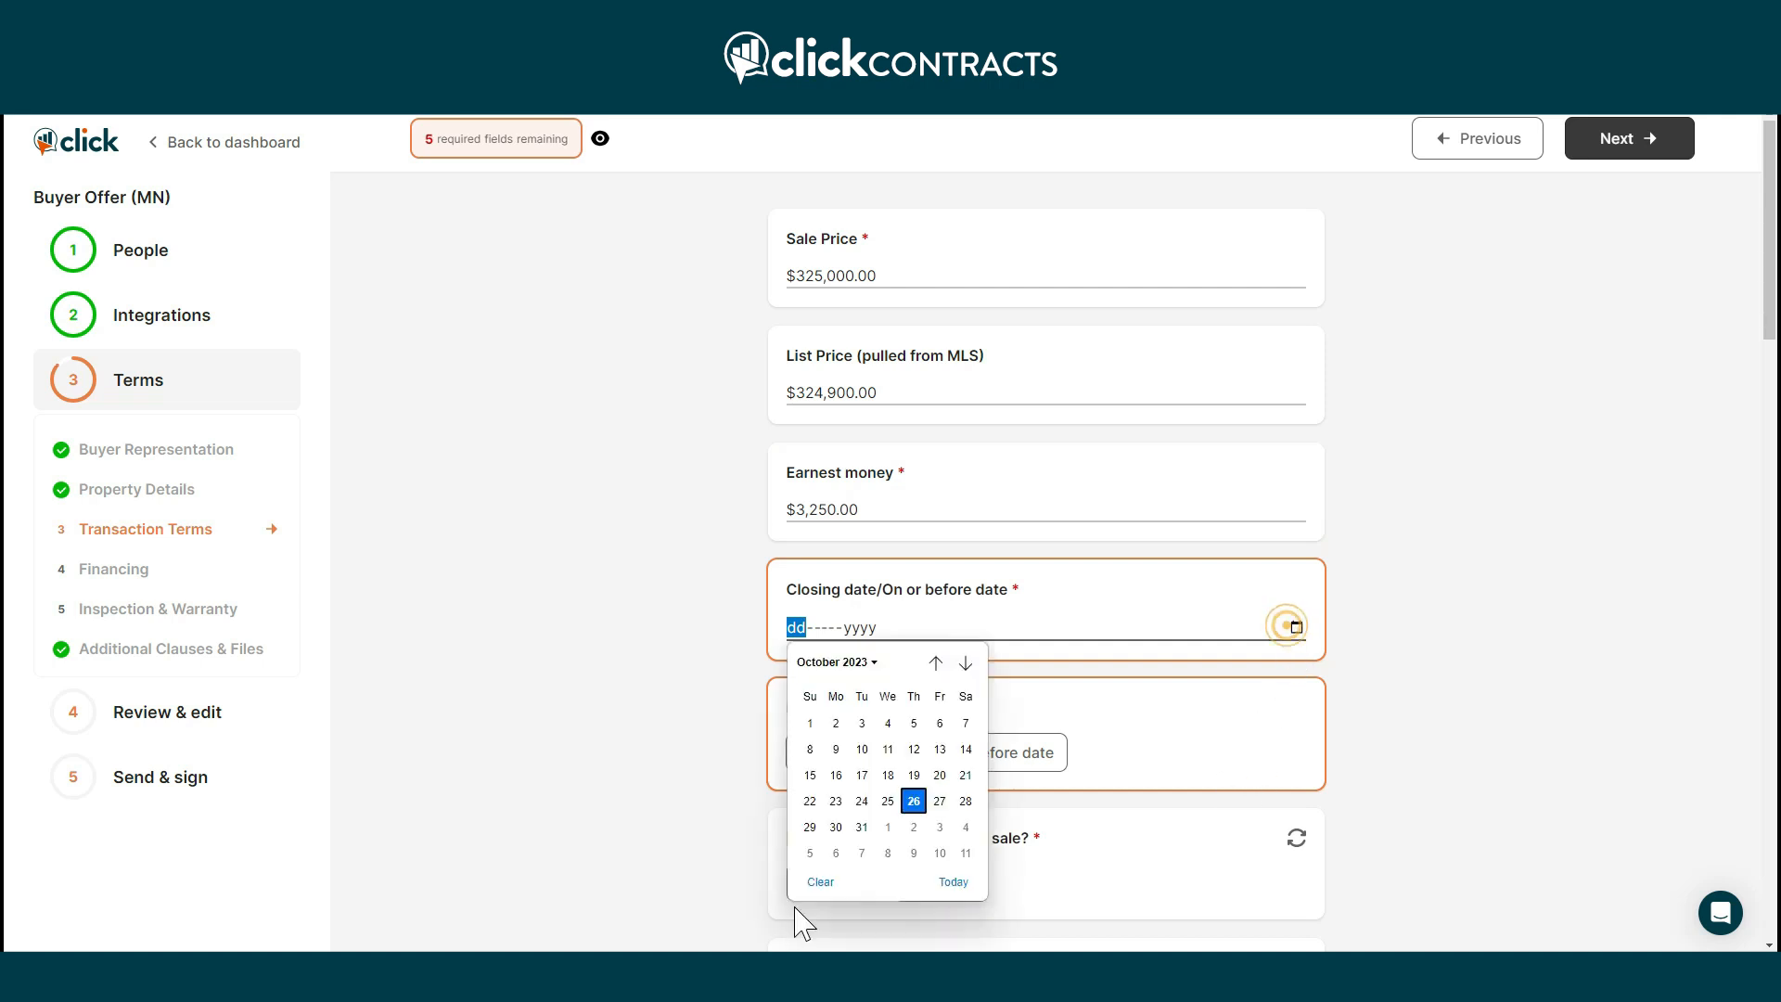
left_click(940, 853)
left_click(1006, 754)
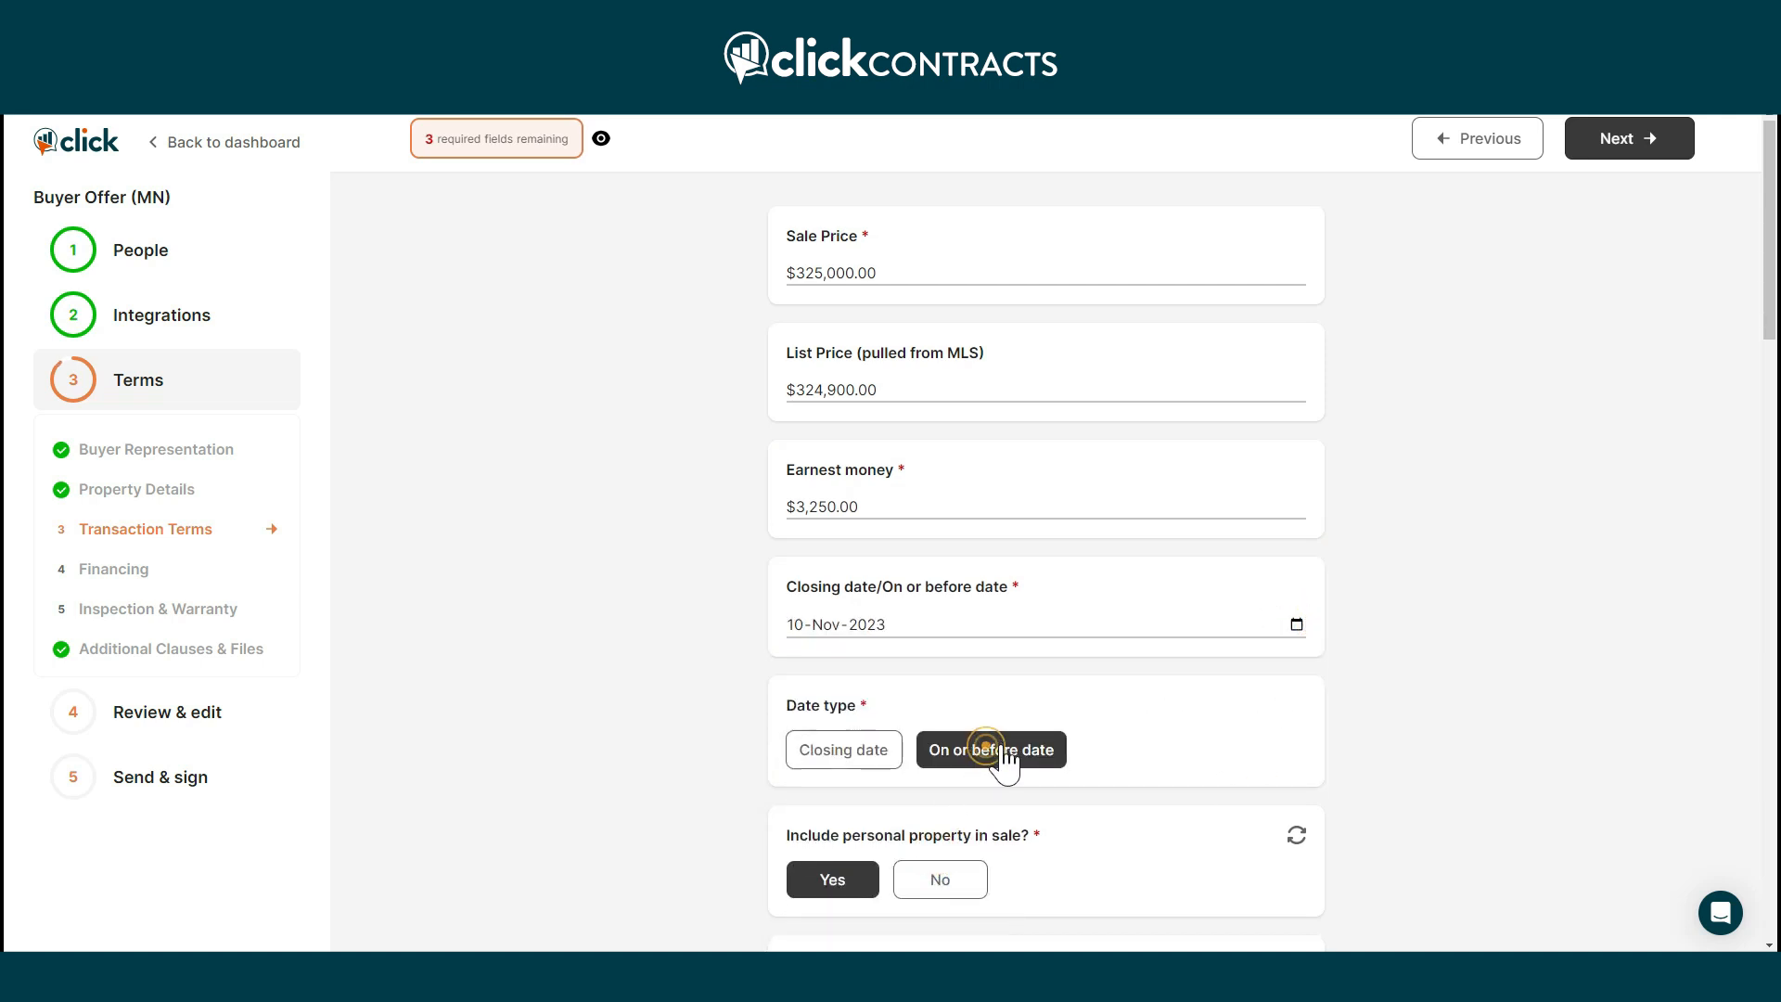
Add 'Garage Door Opener(s)' to personal property and set possession immediately after closing.
scroll(1007, 758, "down", 3)
left_click(931, 637)
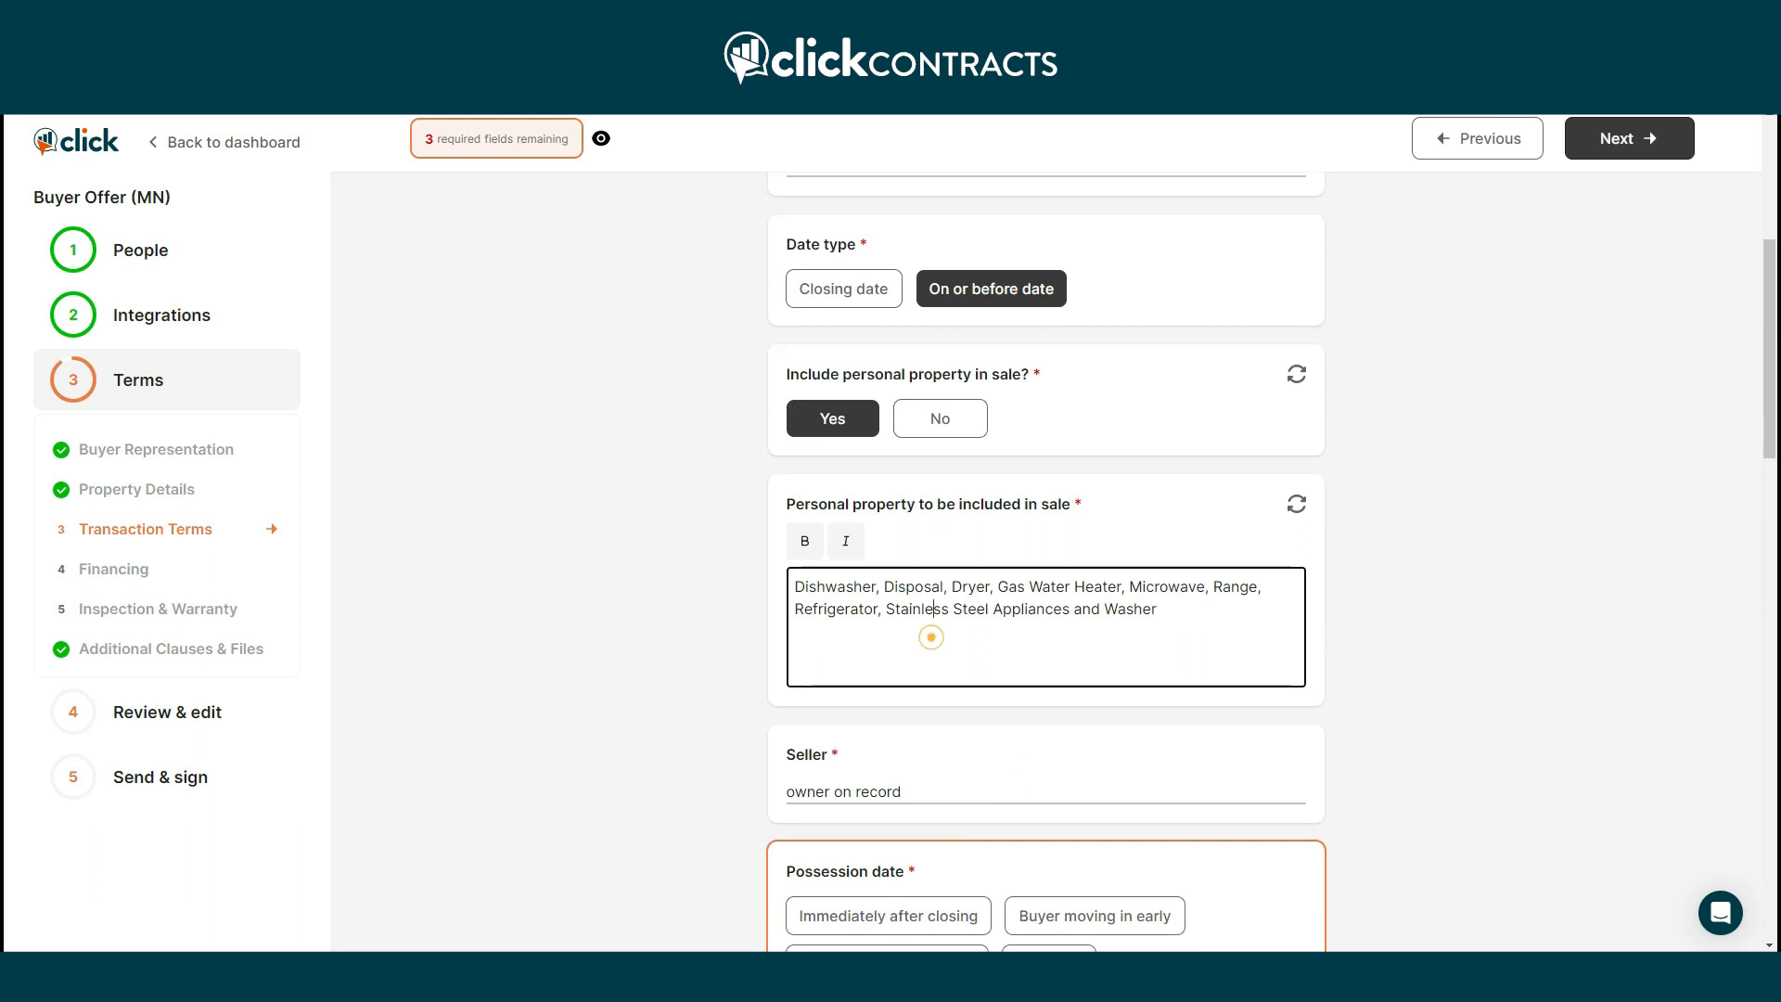
left_click(1186, 607)
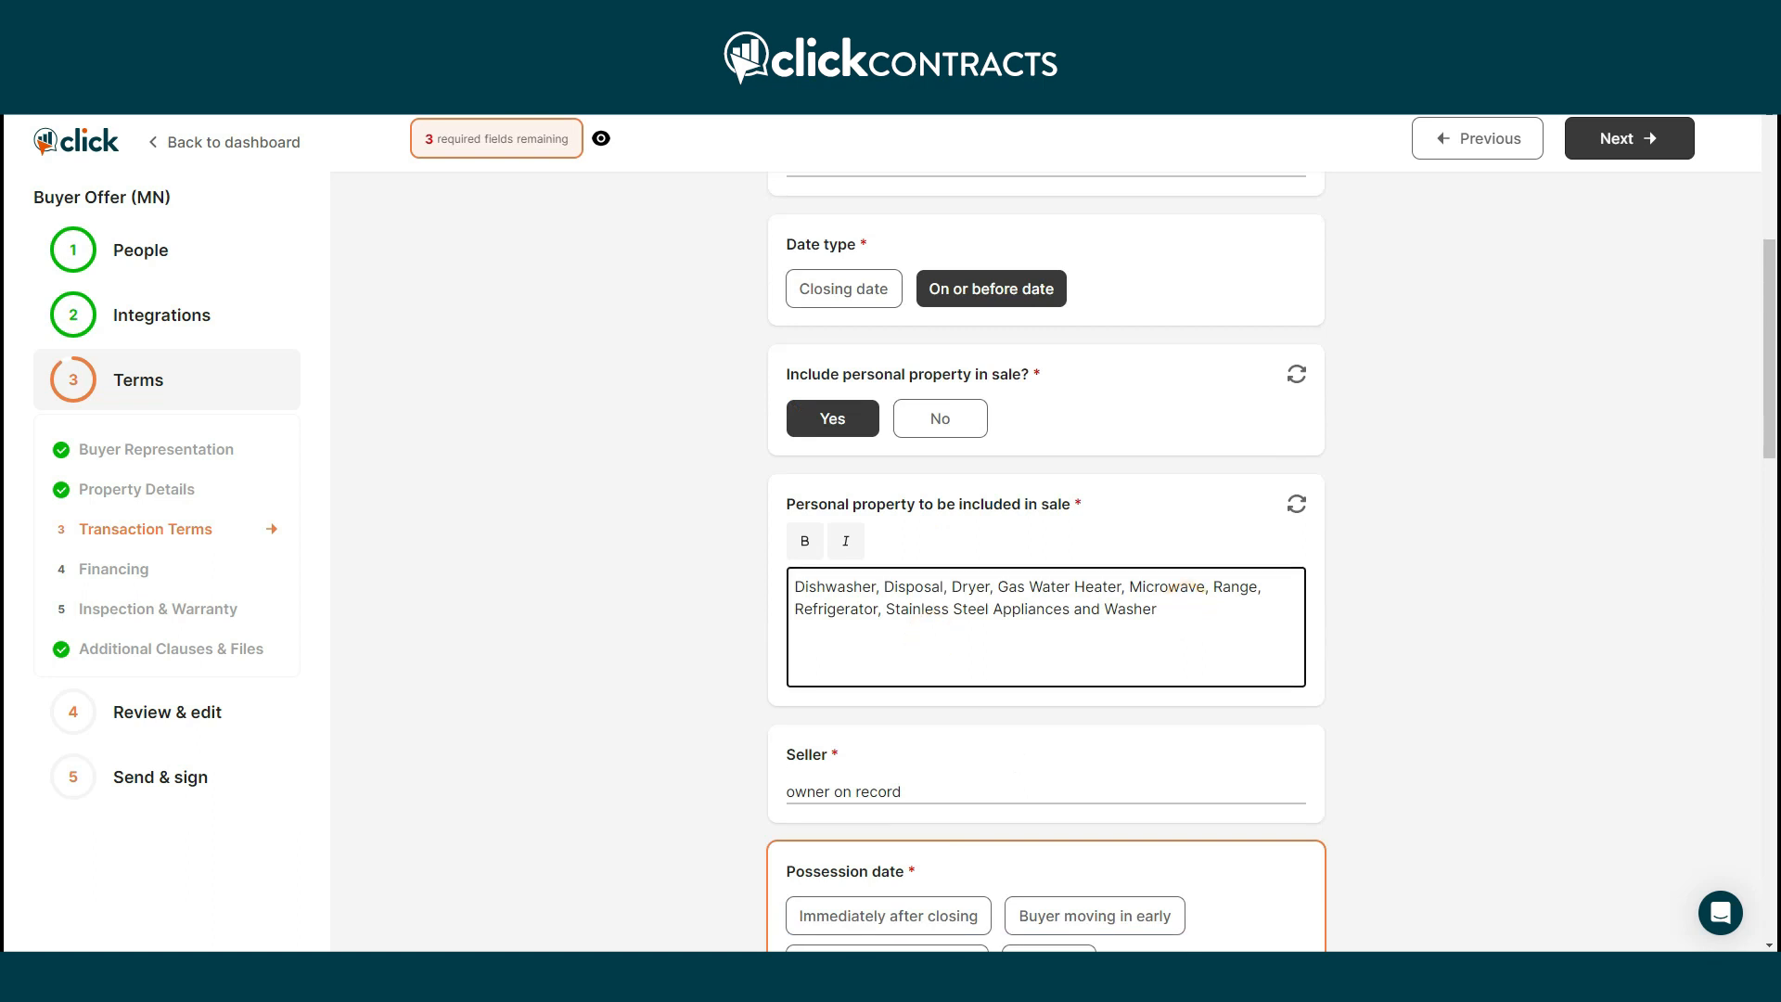
type(", Garage ")
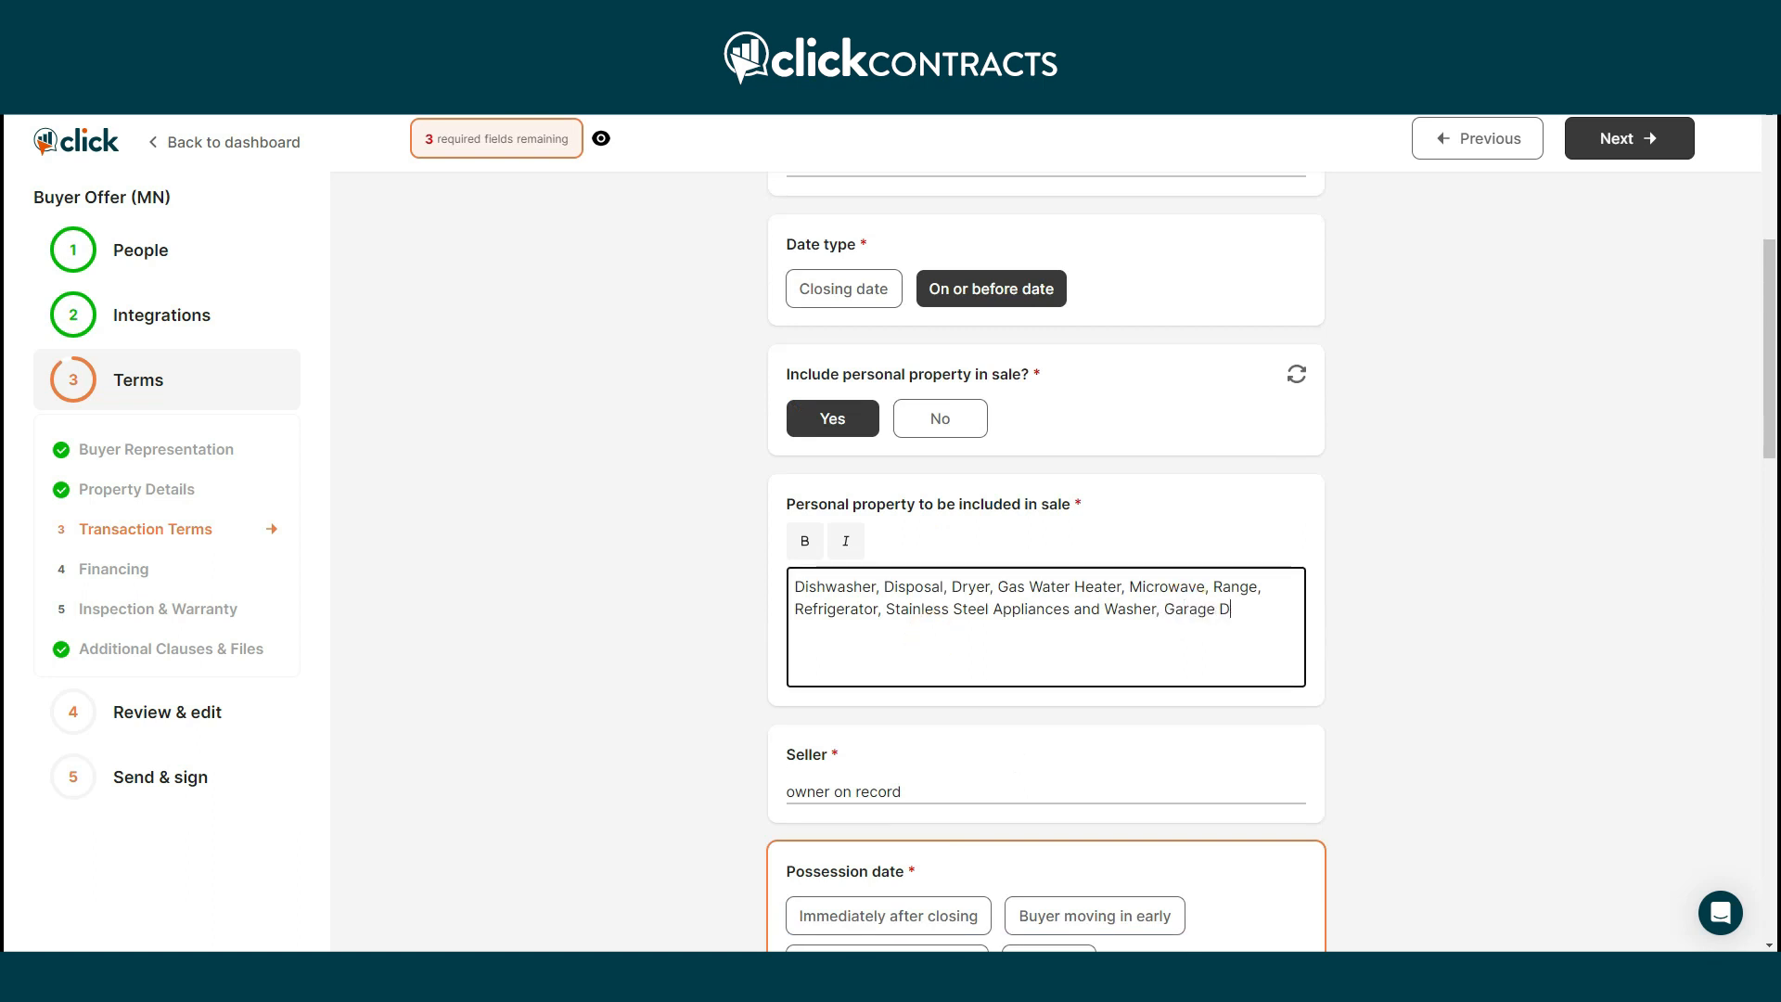
type("Door Opener(s_")
scroll(1312, 576, "down", 5)
left_click(851, 464)
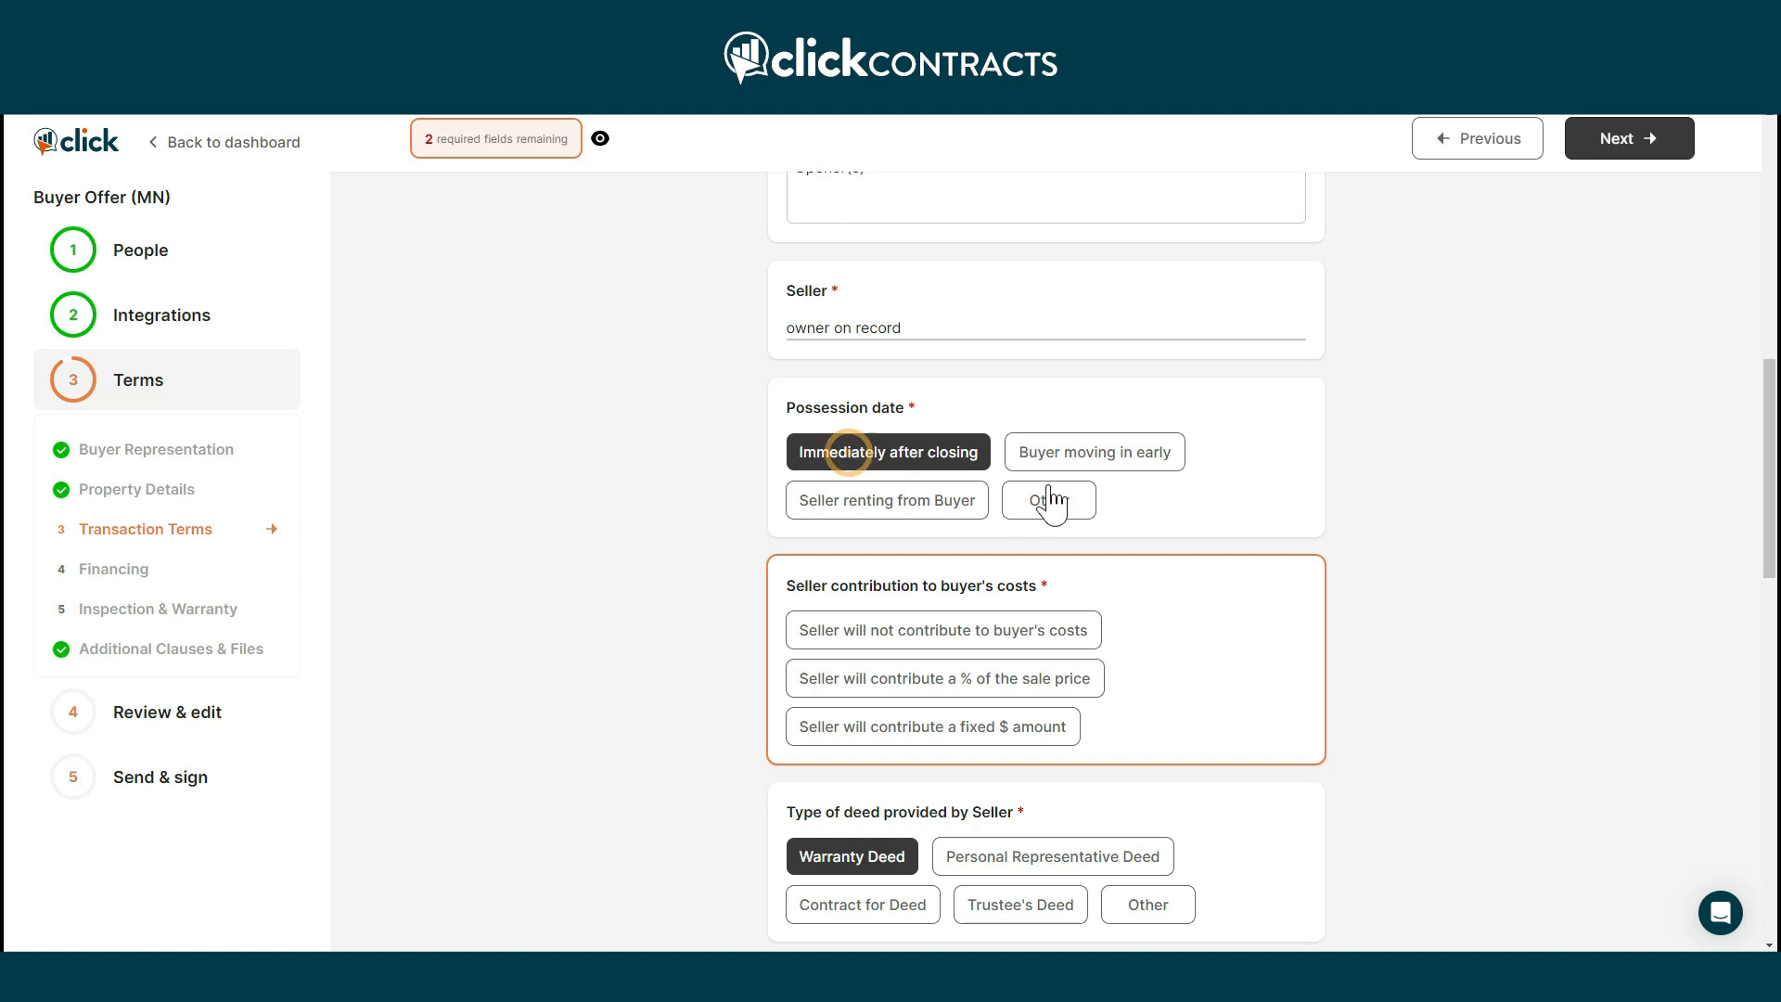
left_click(1067, 459)
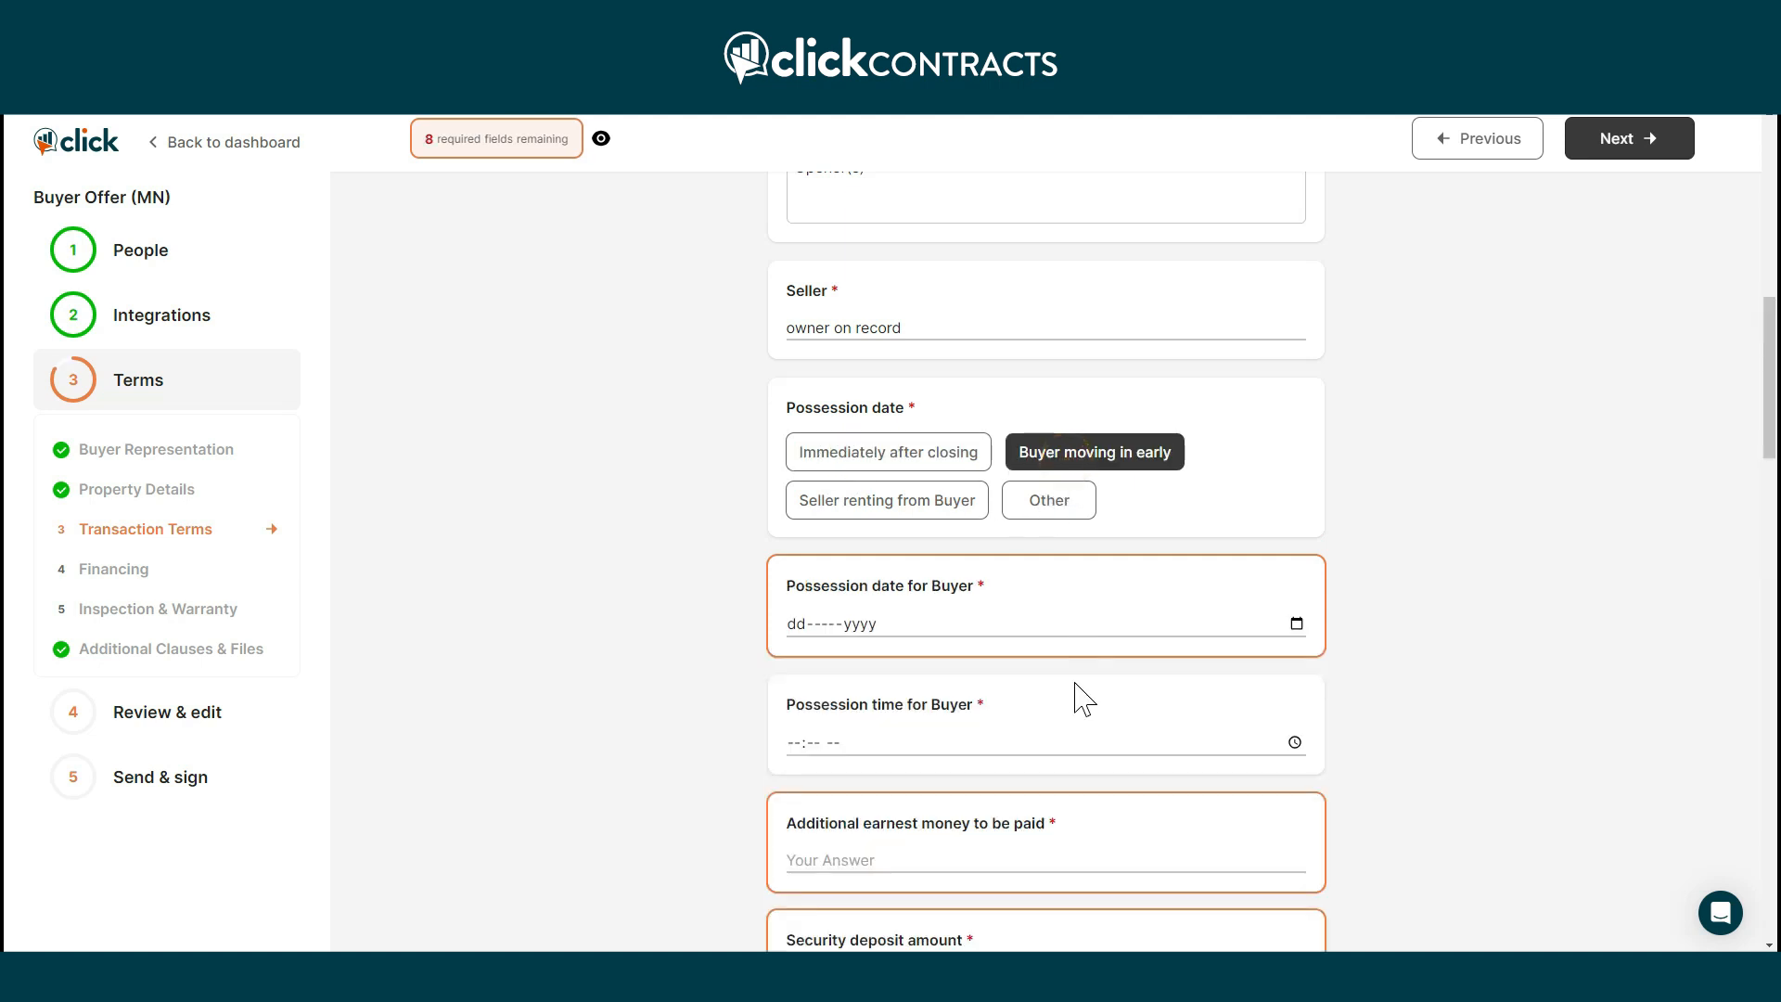
left_click(872, 455)
Set a 3% seller contribution and make the offer not subject to another property's sale.
scroll(1157, 533, "down", 2)
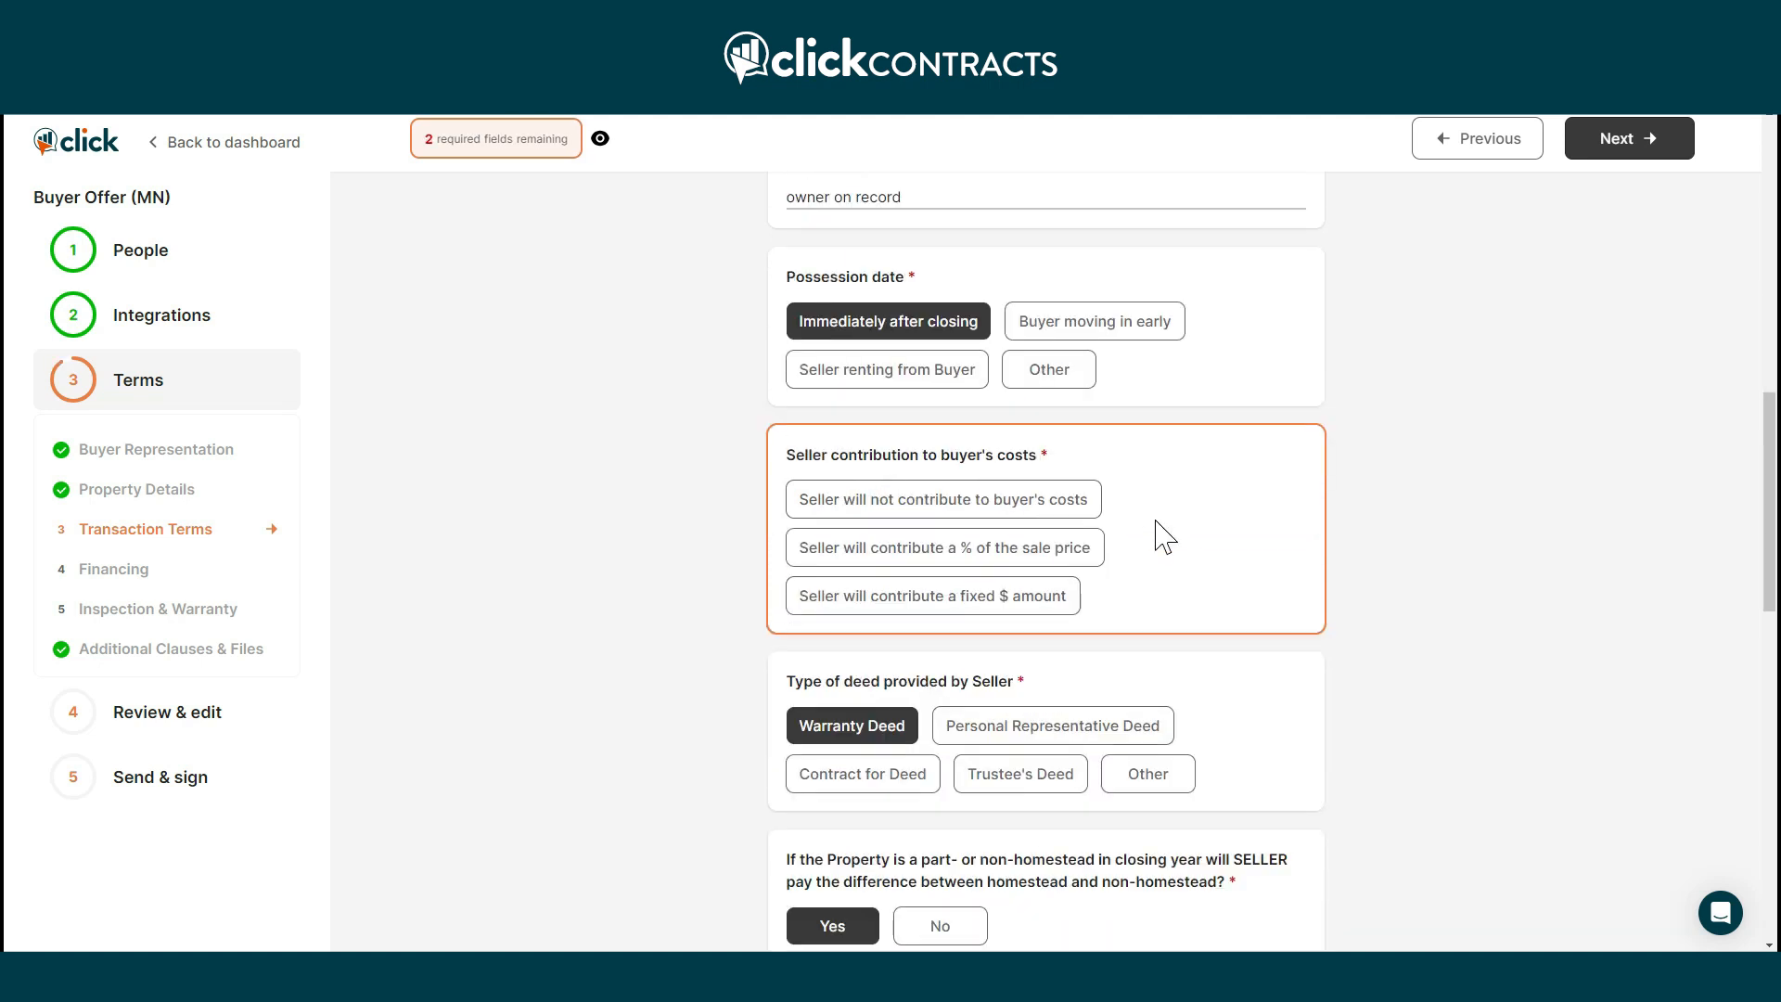
left_click(1011, 529)
left_click(1041, 691)
type("3")
scroll(1061, 715, "down", 5)
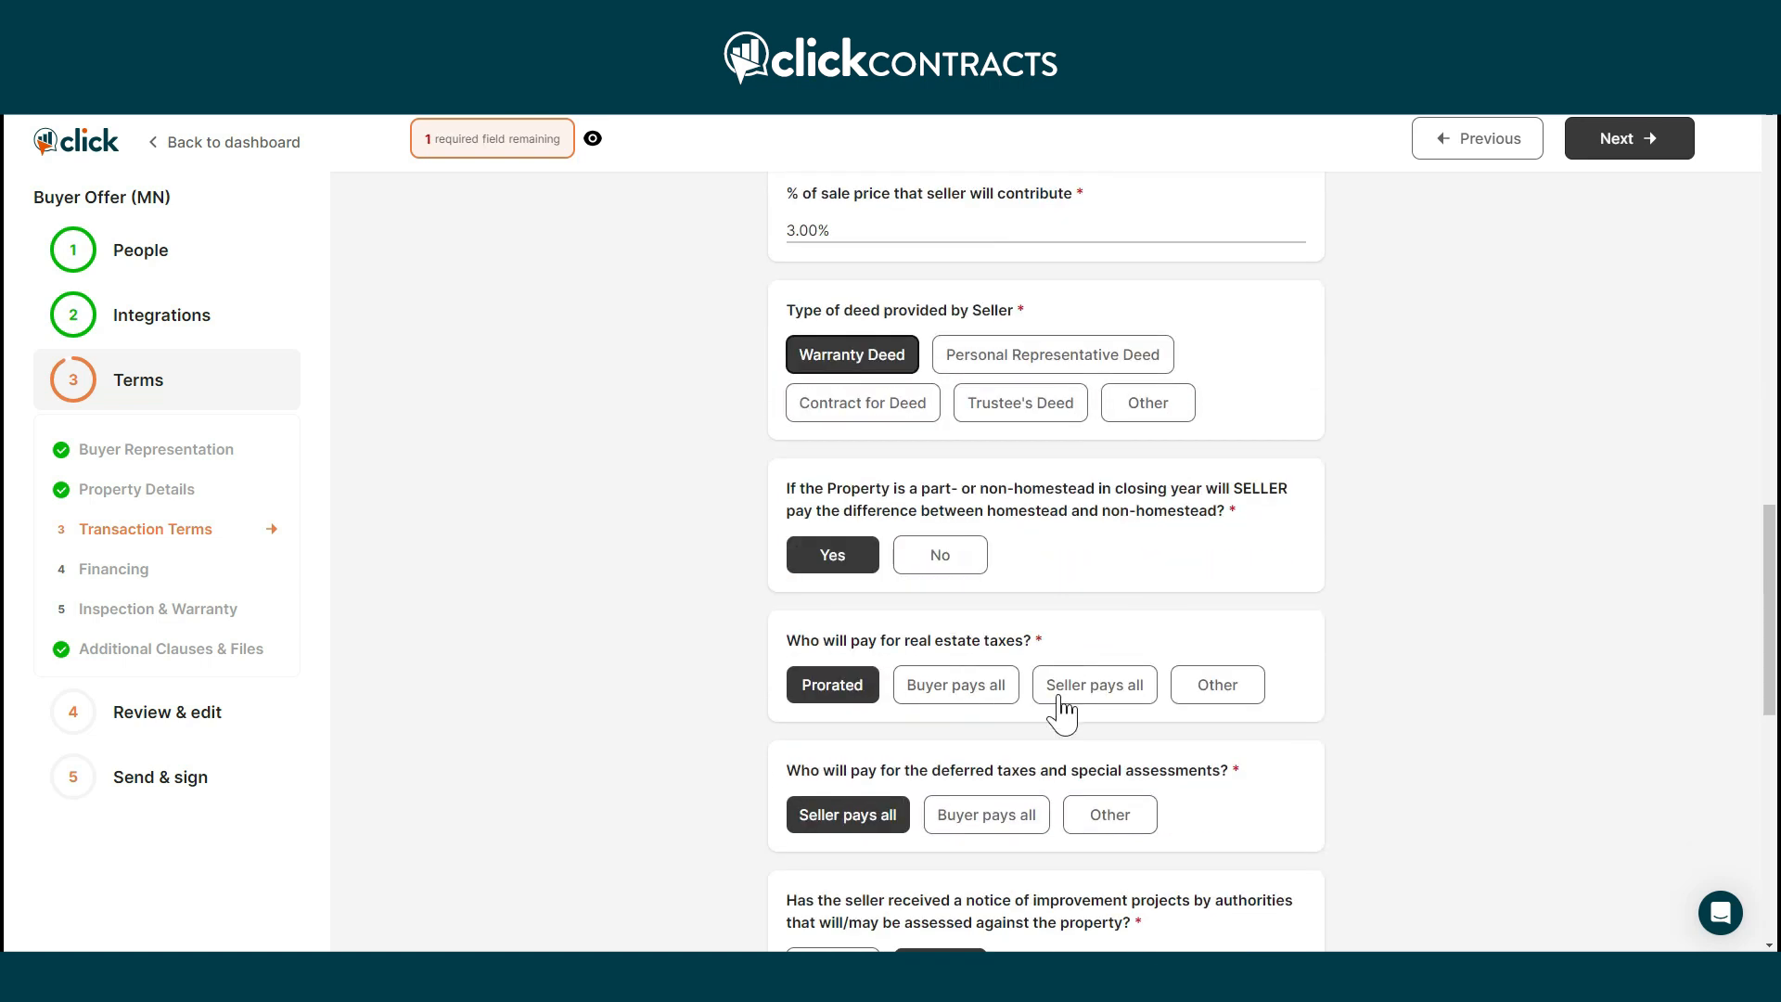
scroll(1385, 517, "down", 2)
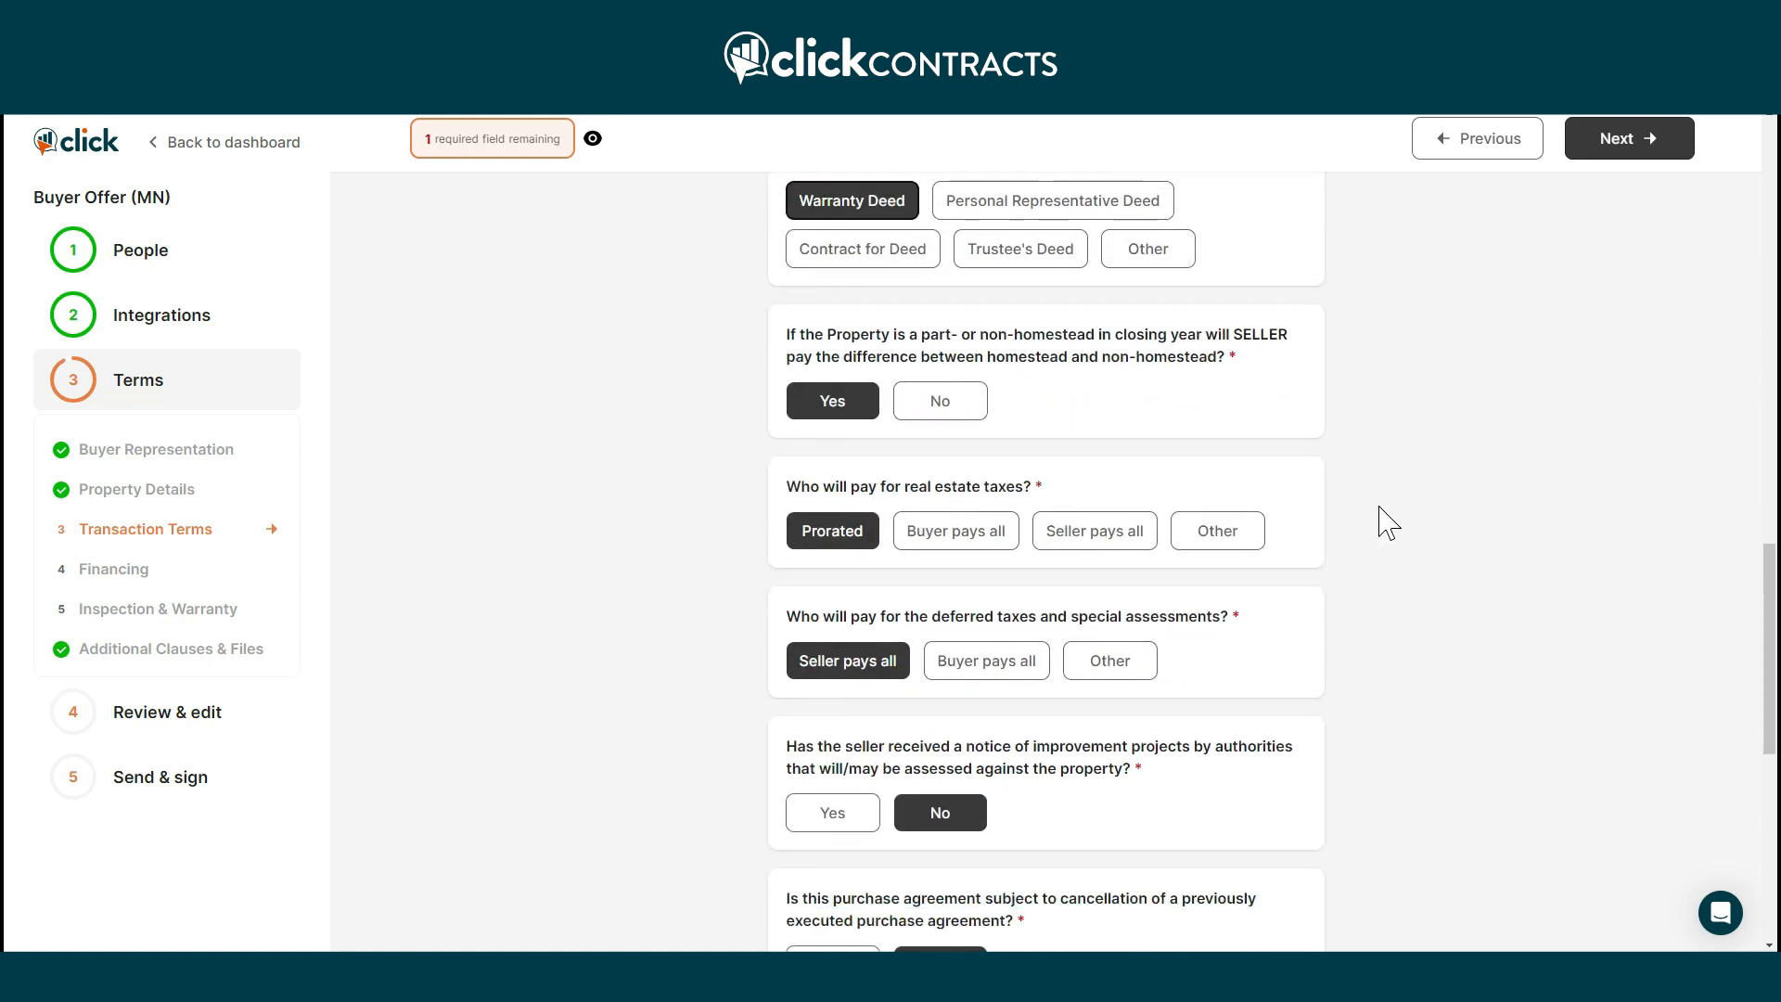
scroll(1387, 522, "down", 4)
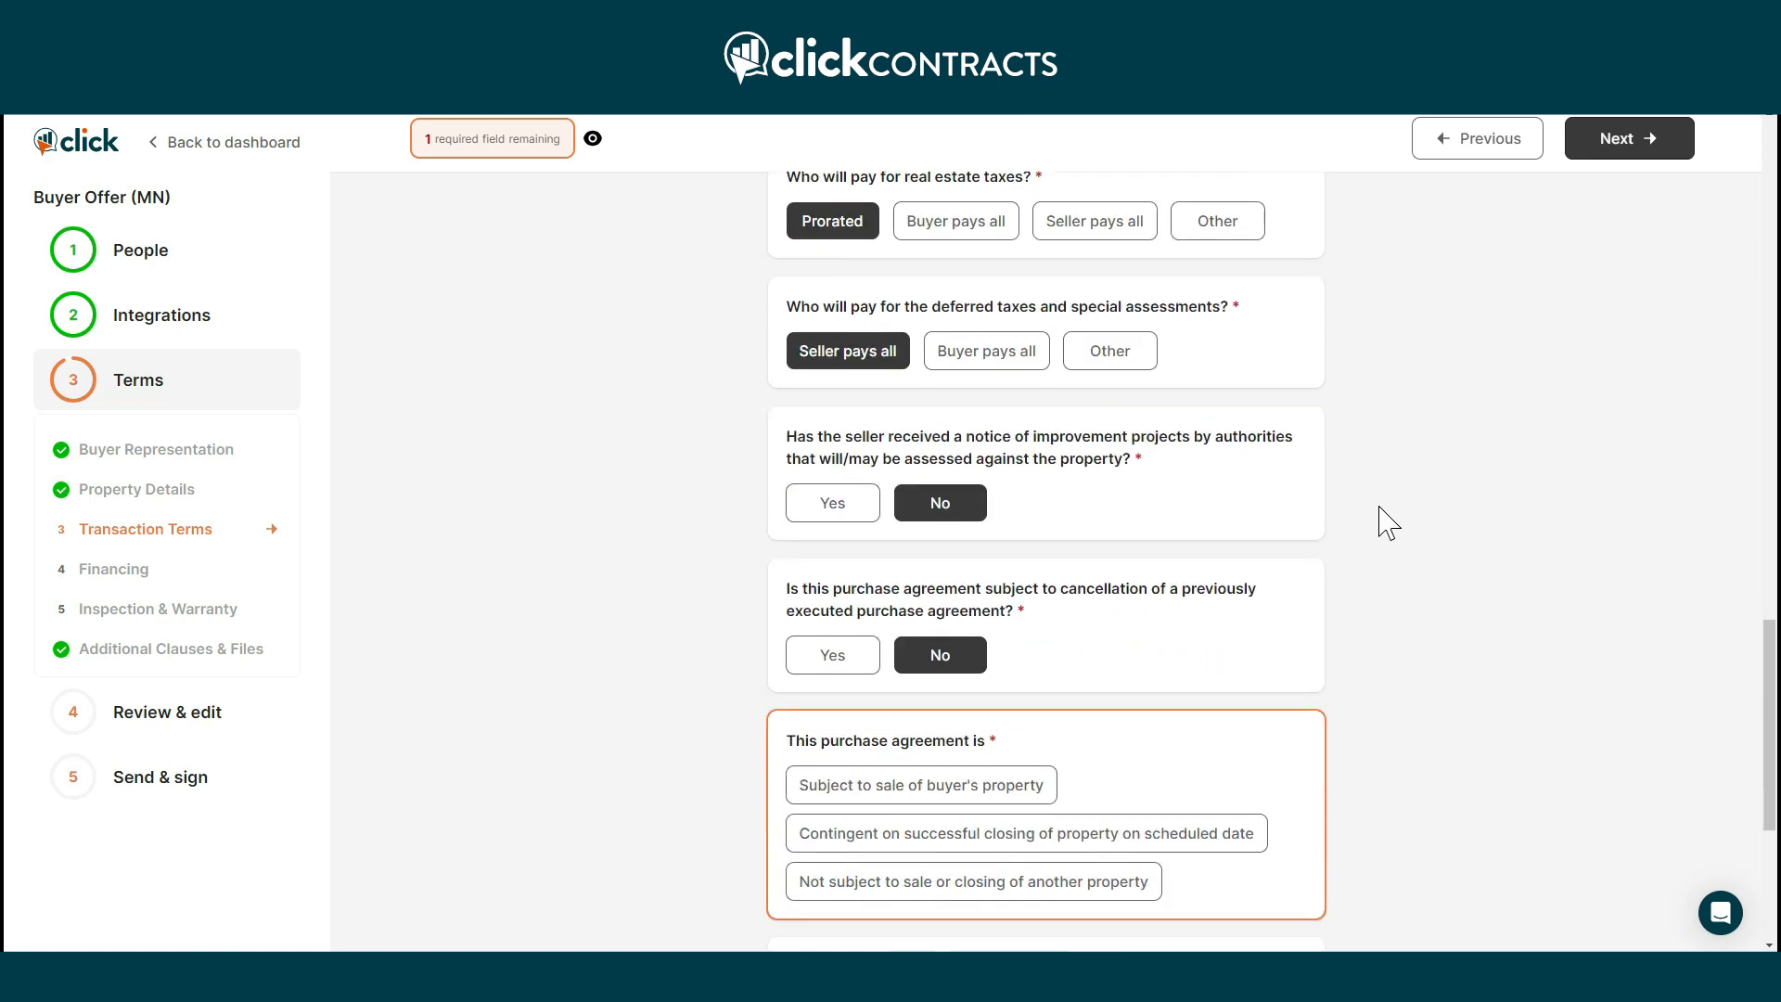
scroll(1382, 524, "down", 2)
left_click(1113, 727)
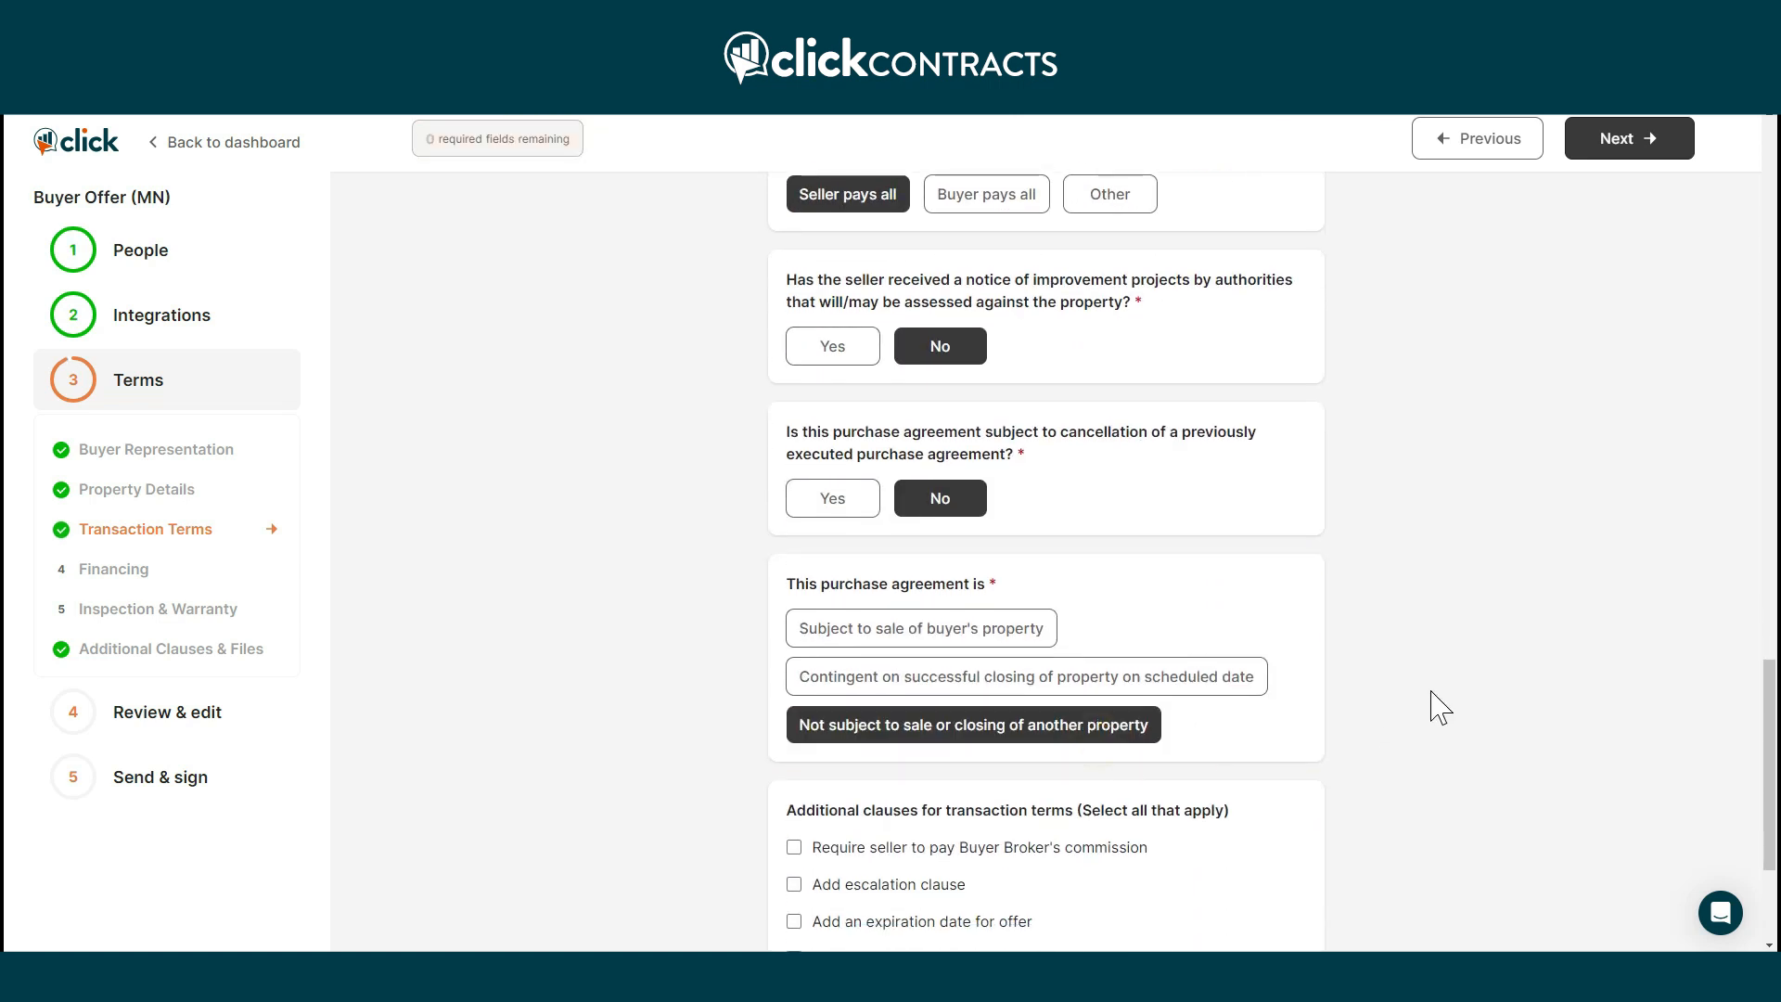
Add an escalation clause with a $1,000 factor and a $350,000 cap.
scroll(1440, 708, "down", 2)
scroll(1440, 708, "down", 2)
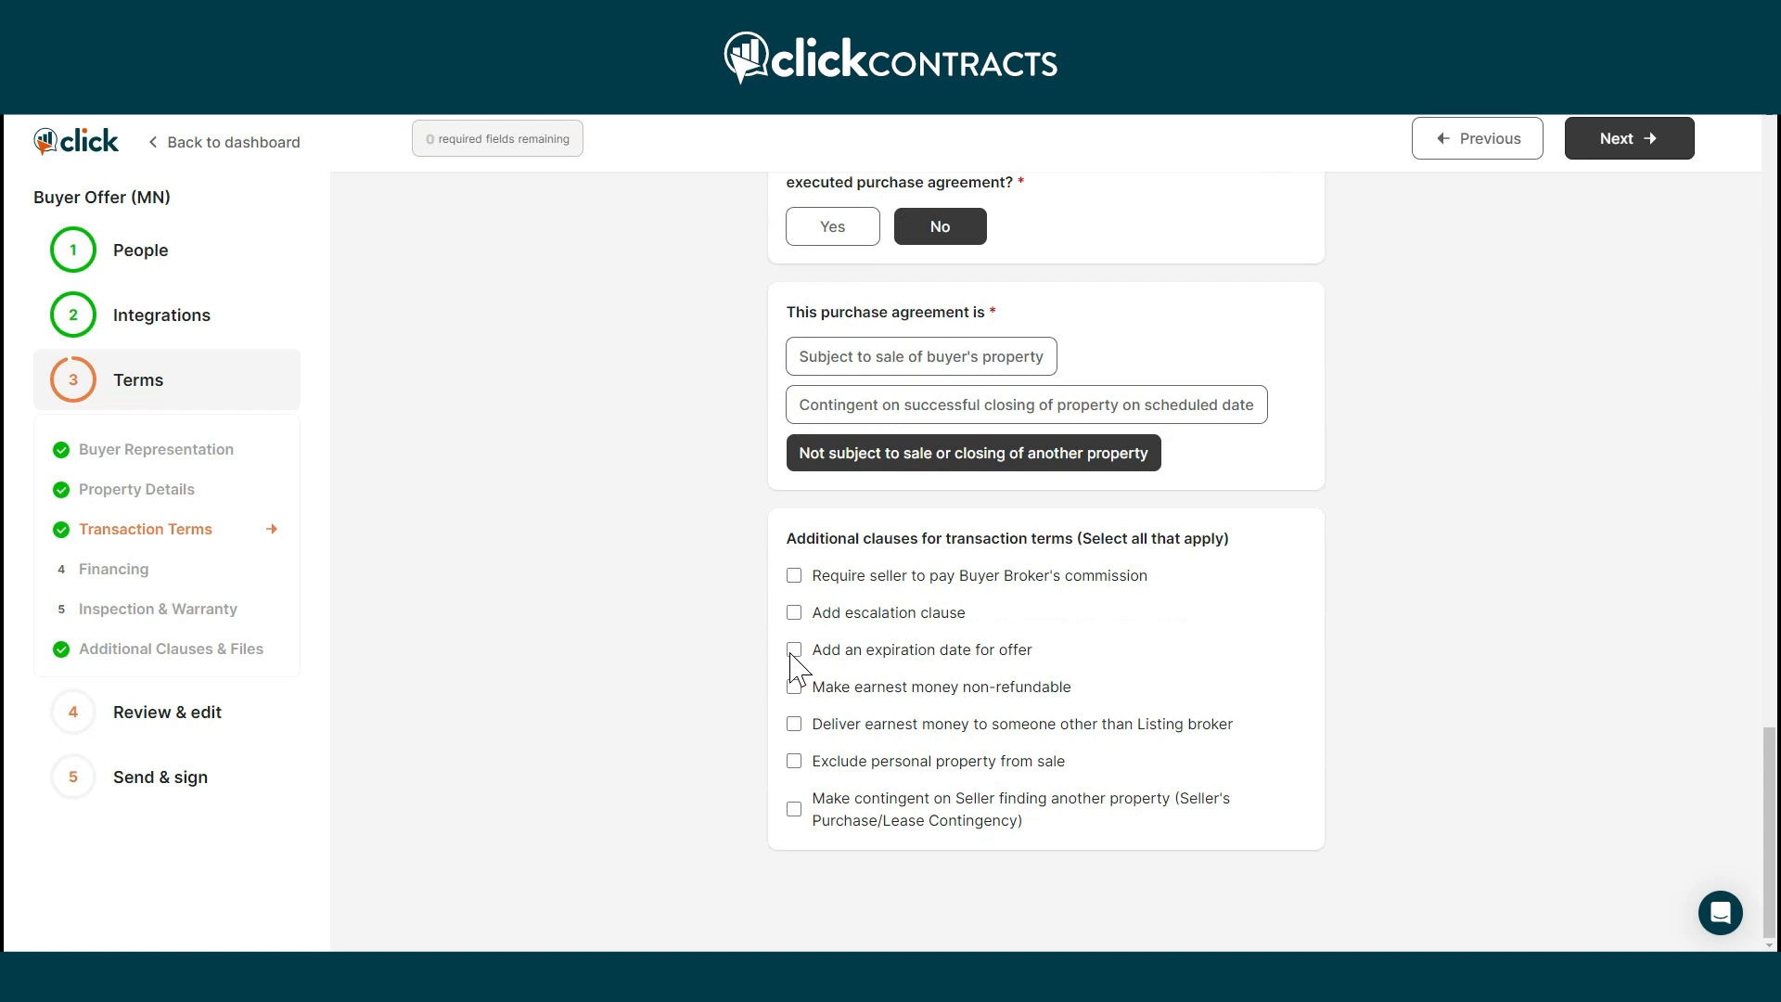
left_click(794, 612)
scroll(954, 816, "down", 3)
left_click(908, 709)
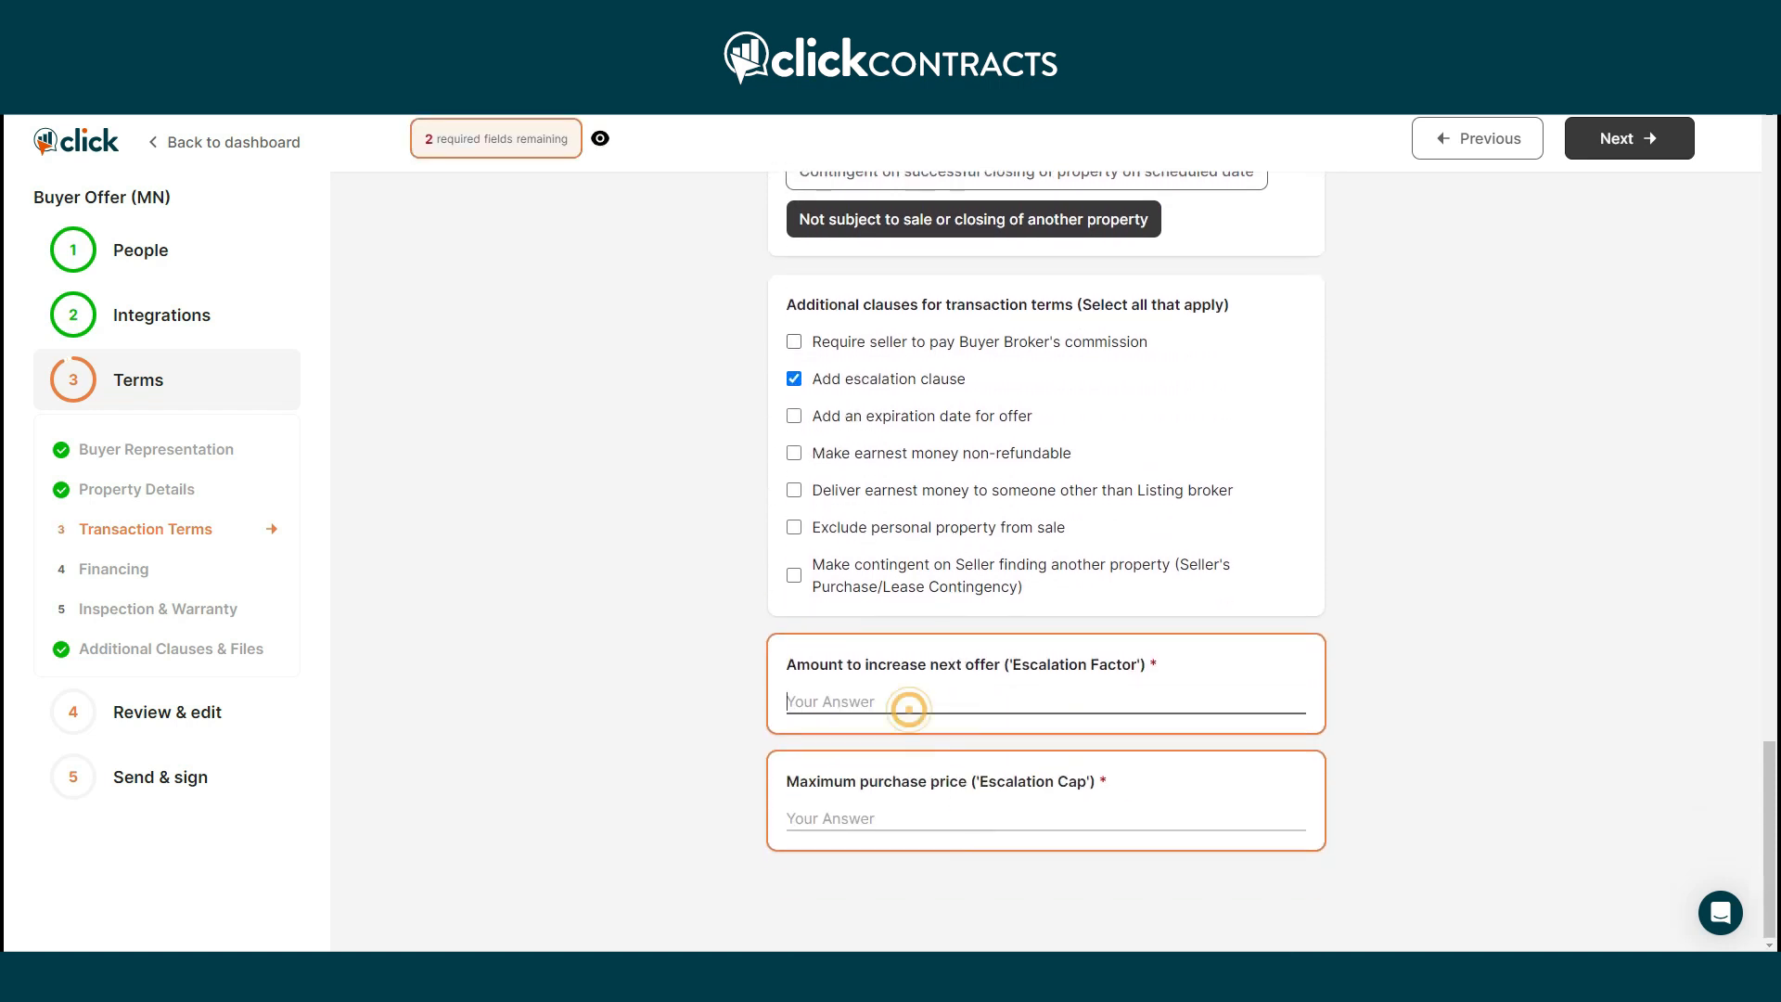
type("1000")
key("Tab")
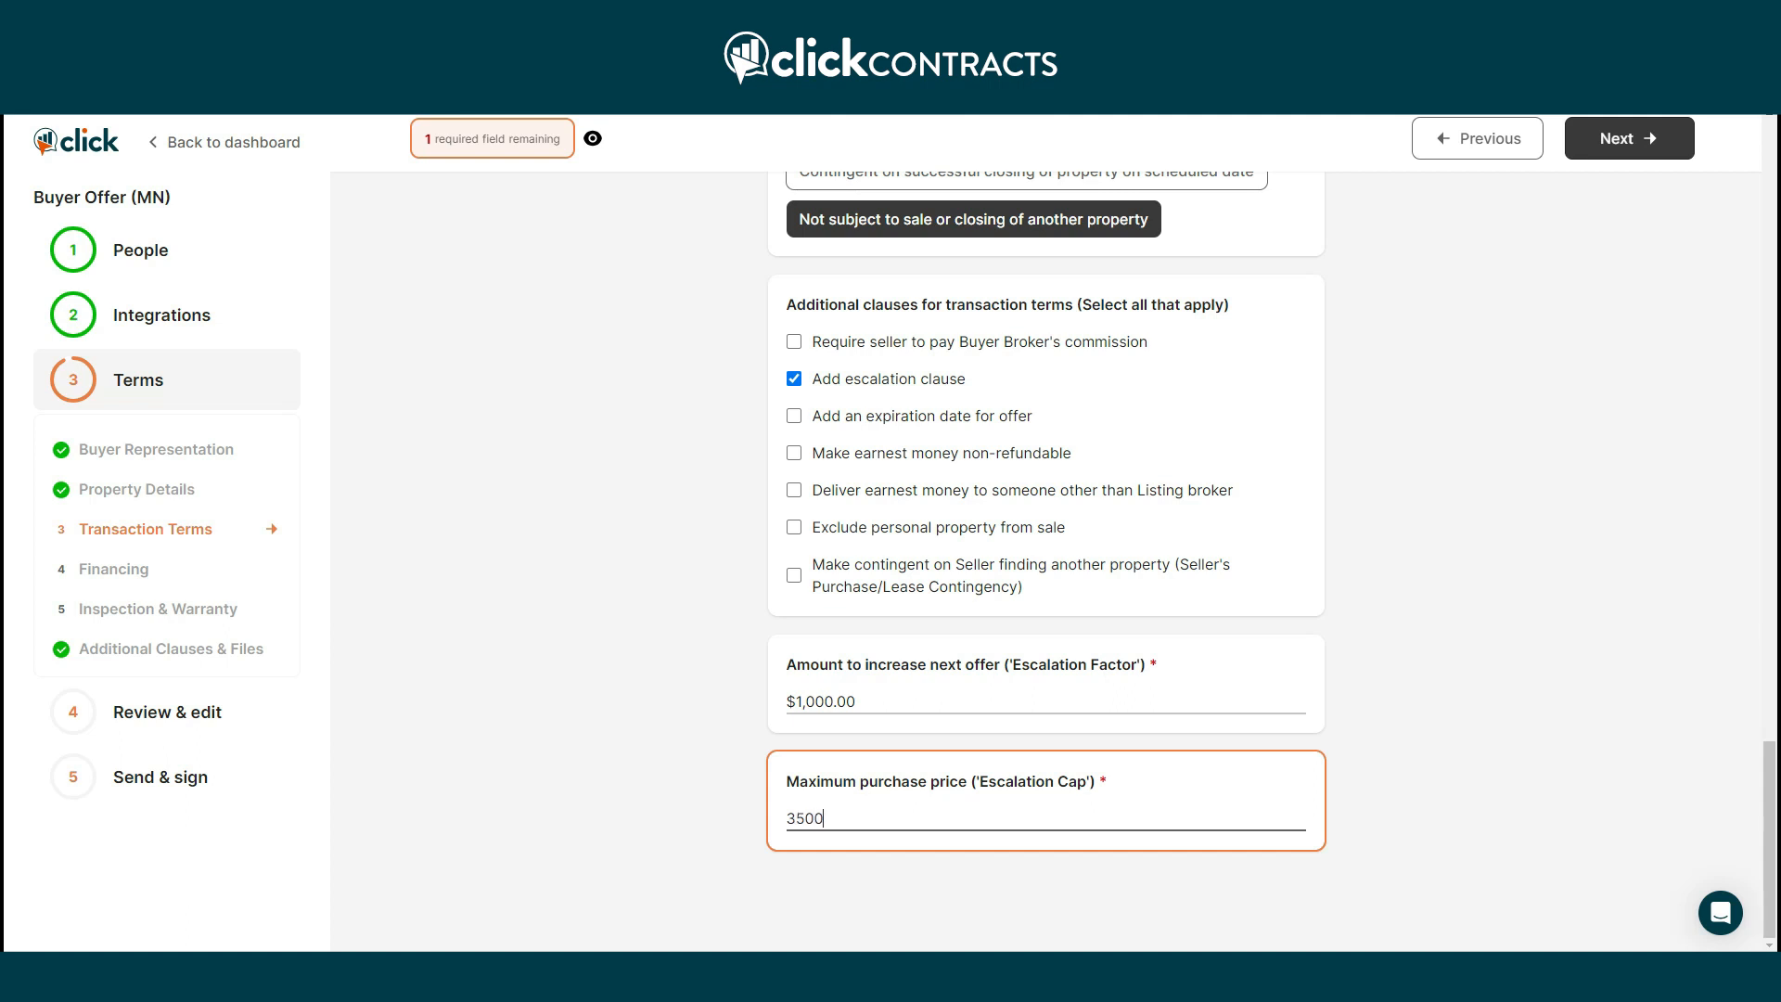
key("Tab")
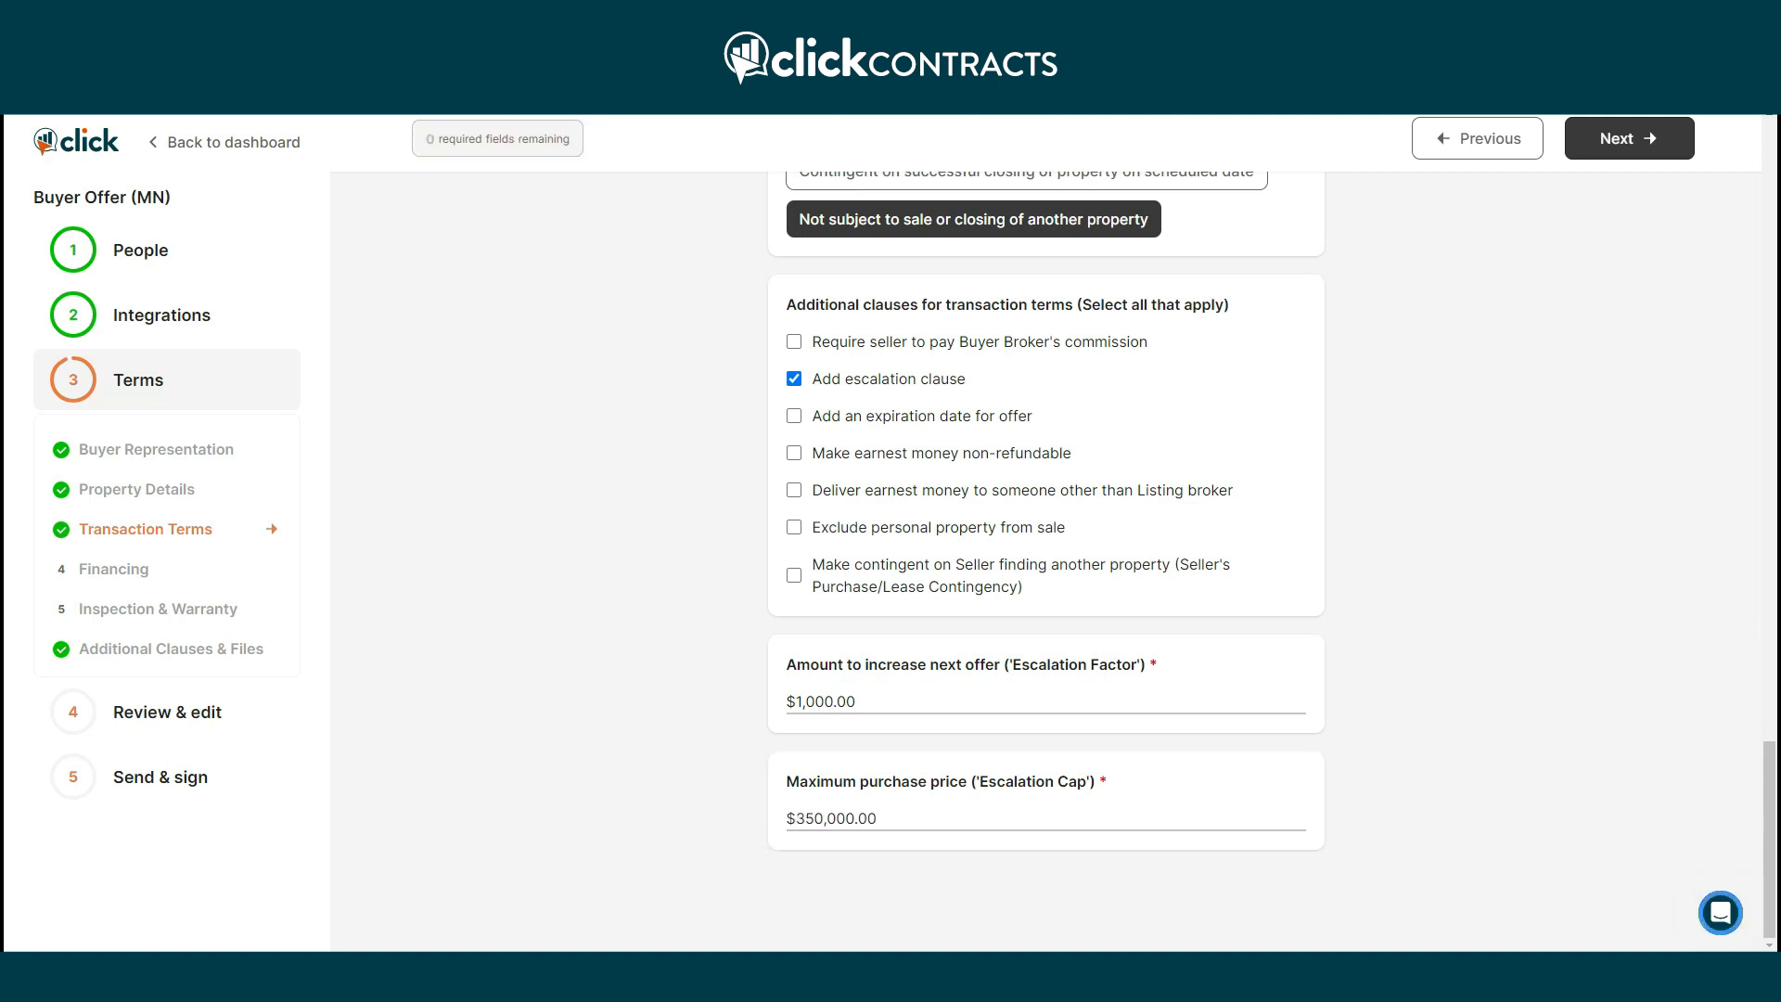
Choose FHA financing with a 3.50% down payment.
left_click(1619, 138)
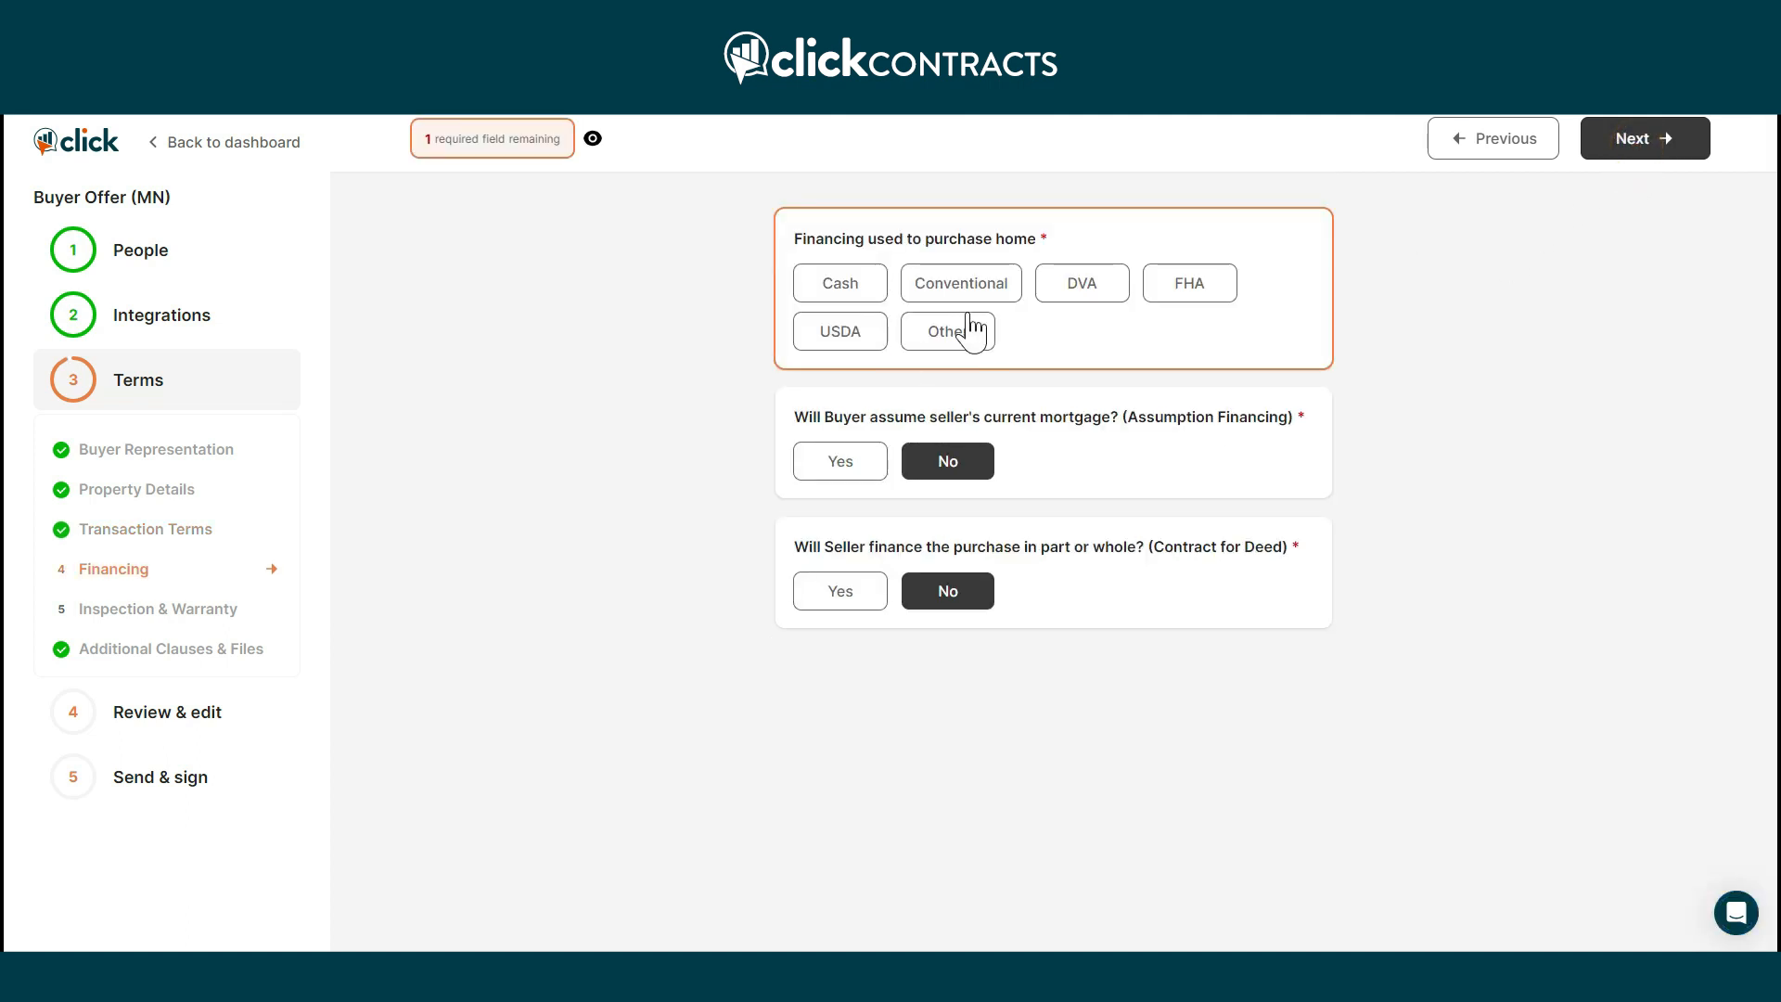
left_click(1178, 287)
left_click(1062, 432)
type("3.")
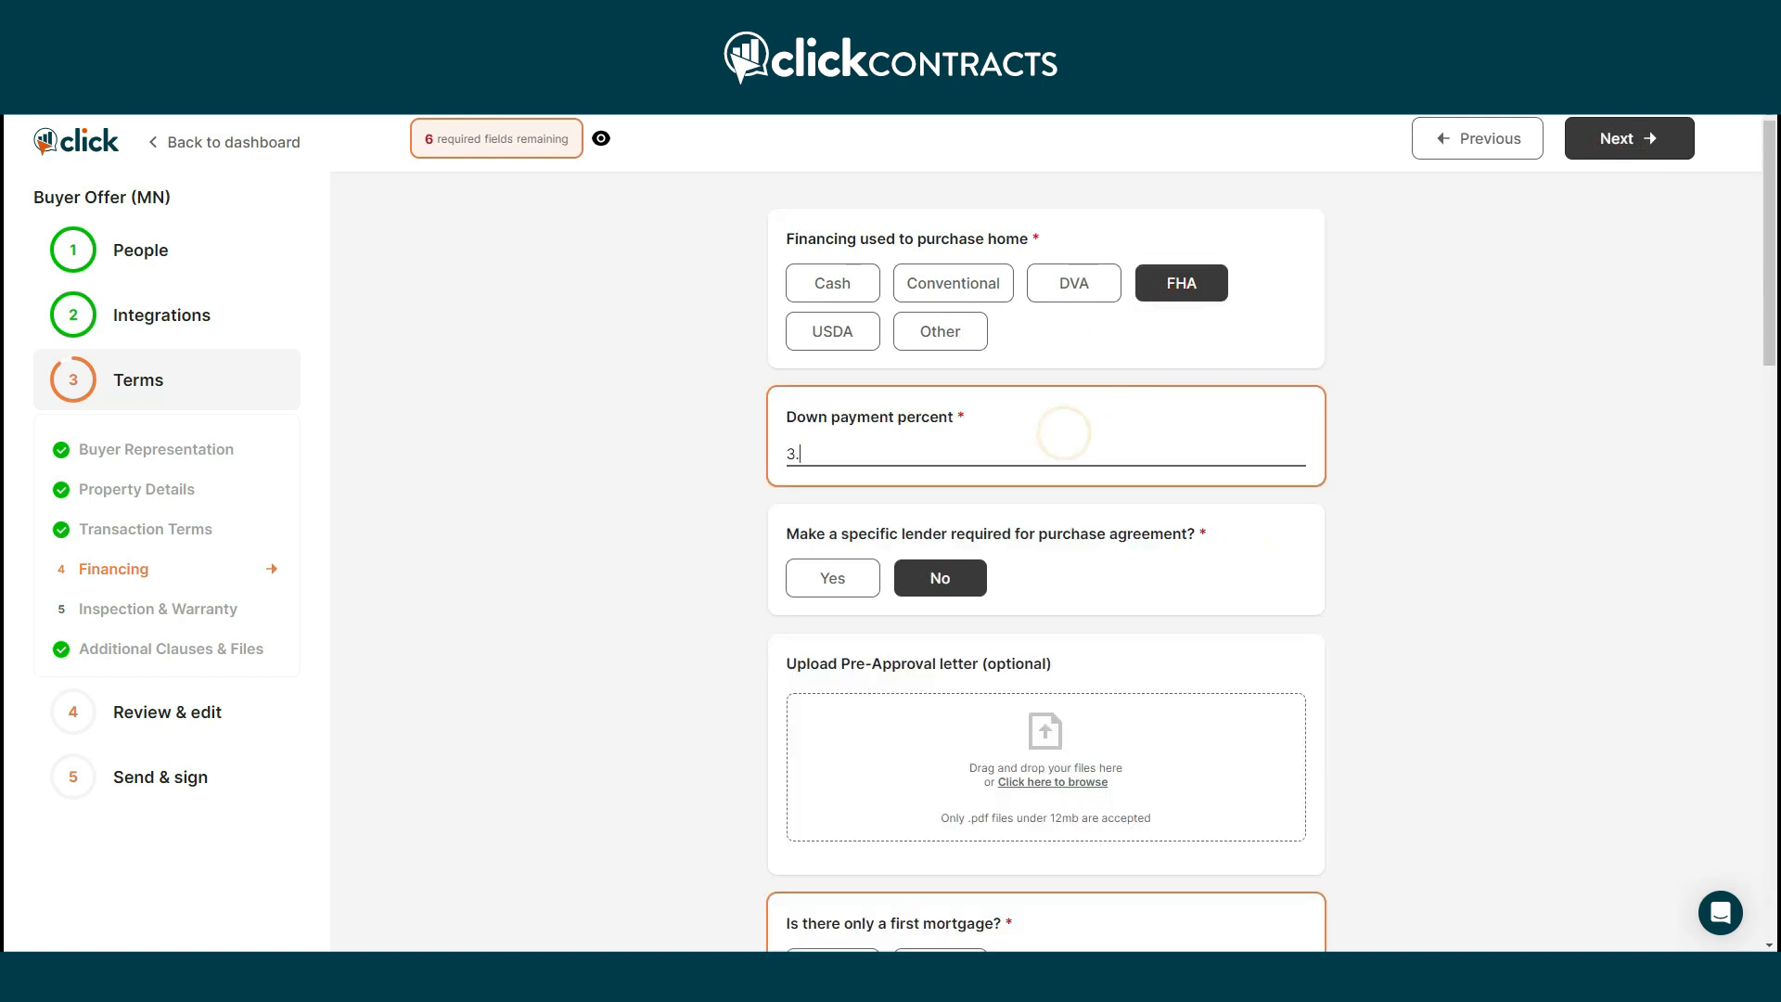
type("5")
key("Tab")
Upload the pre-approval letter and confirm there is only a first mortgage.
scroll(1046, 624, "down", 3)
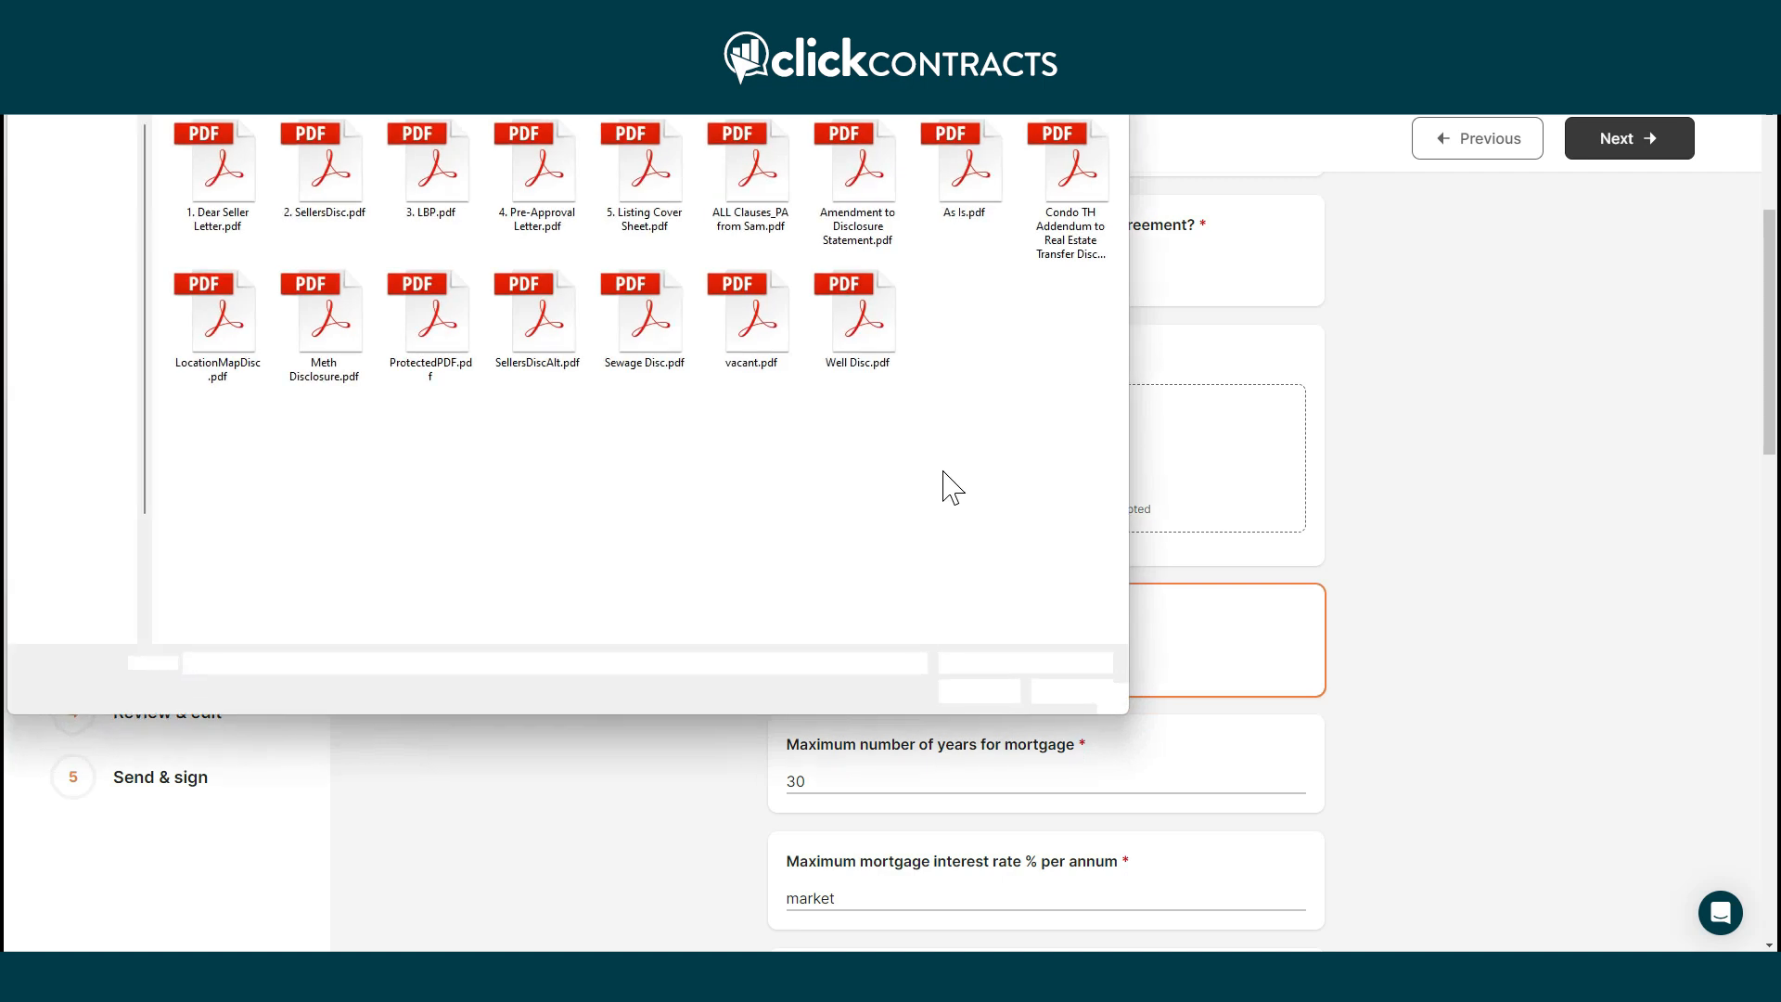
left_click(538, 171)
left_click(974, 690)
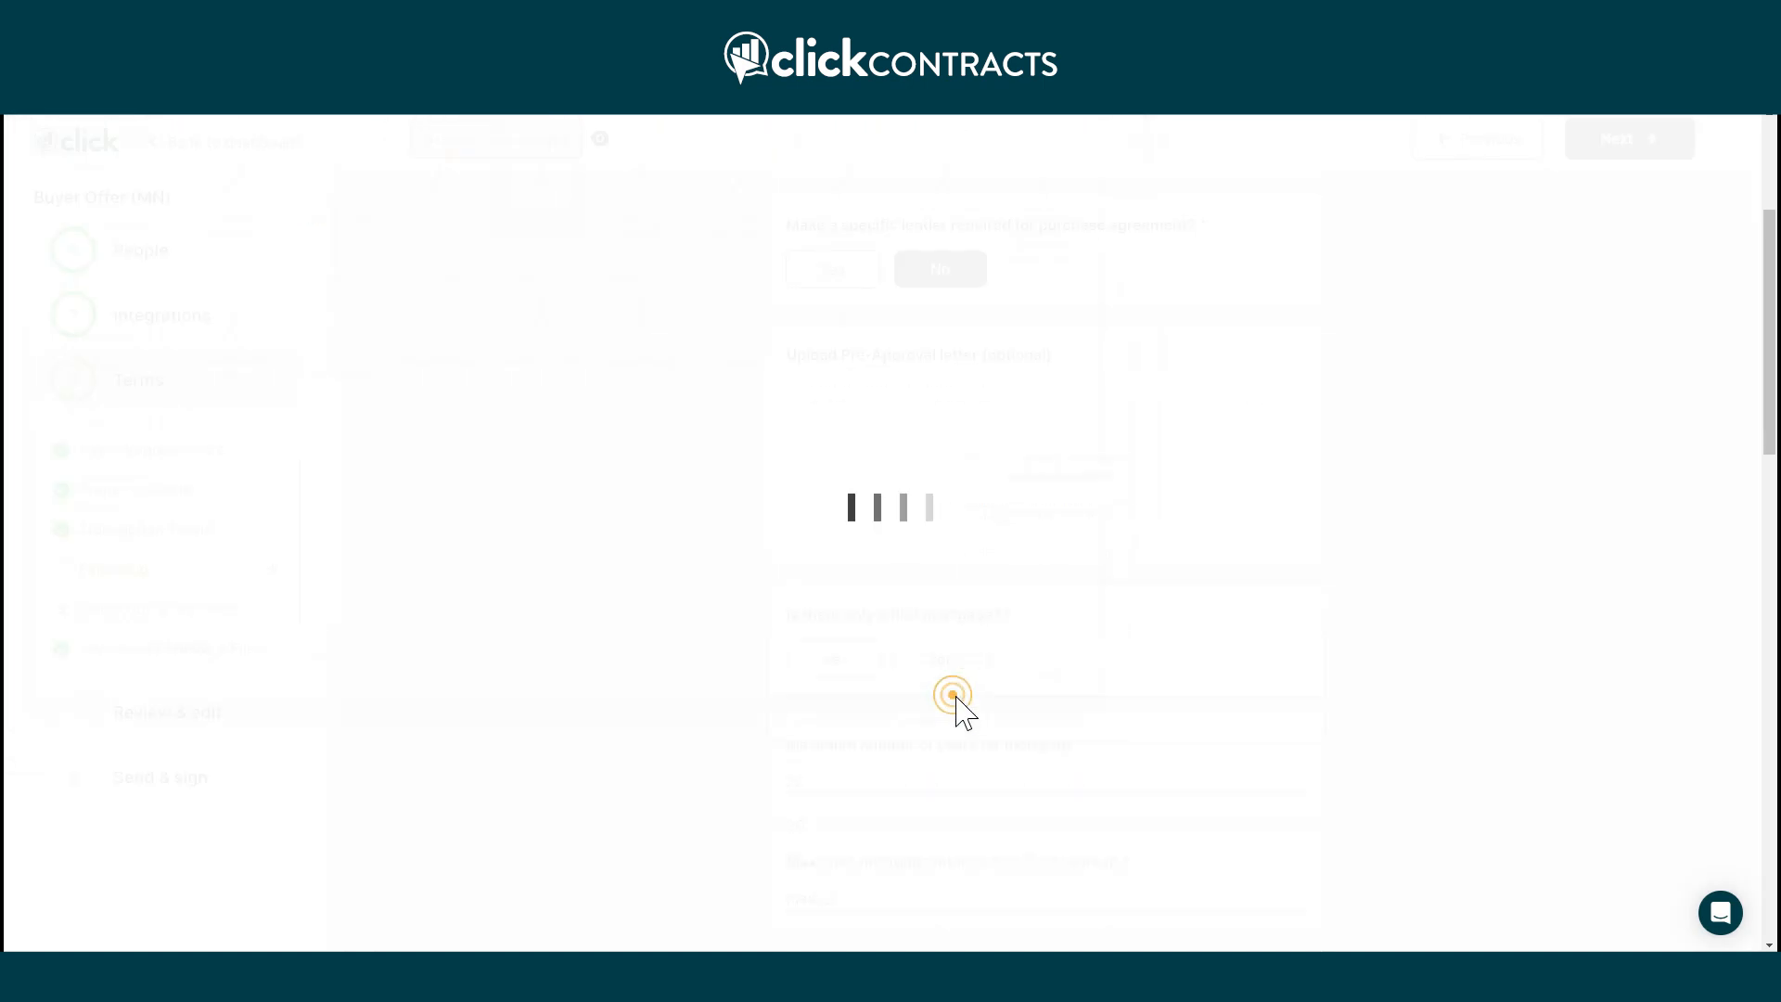
scroll(1040, 717, "down", 2)
left_click(827, 569)
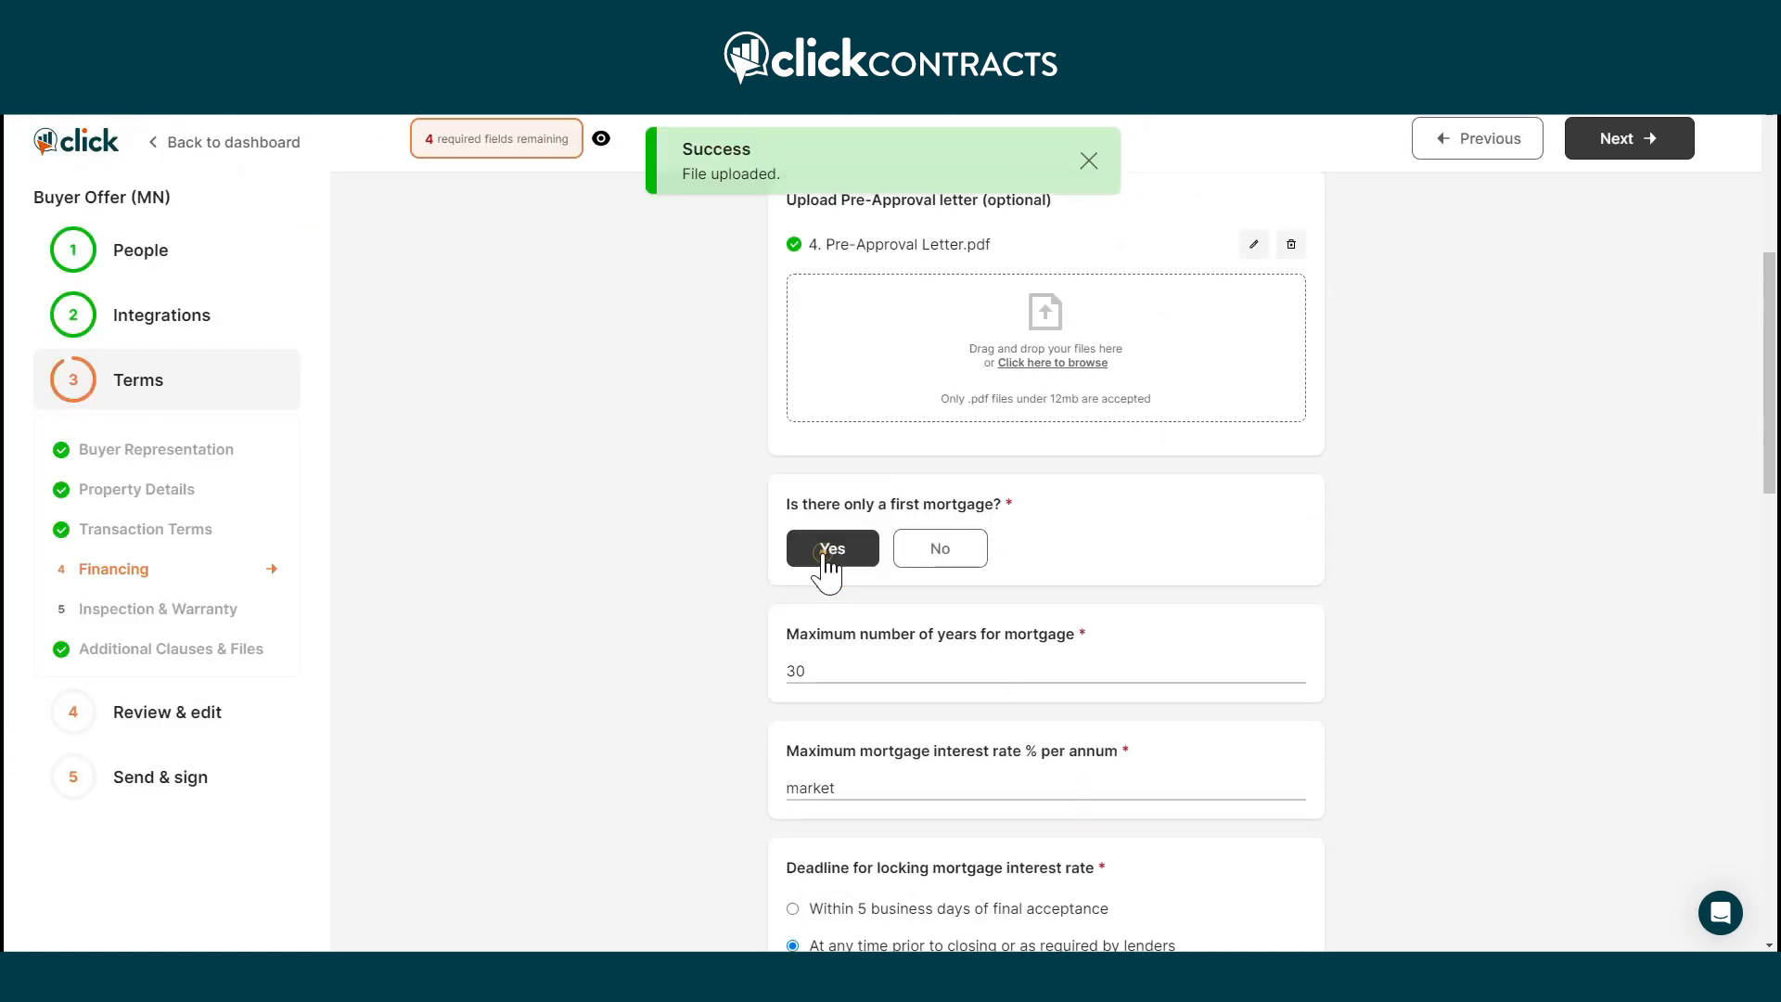
Set contingency refund to buyer, $0 lender repairs, buyer-paid reinspection, 'None of these' for appraisal.
scroll(1292, 624, "down", 2)
scroll(1301, 628, "down", 4)
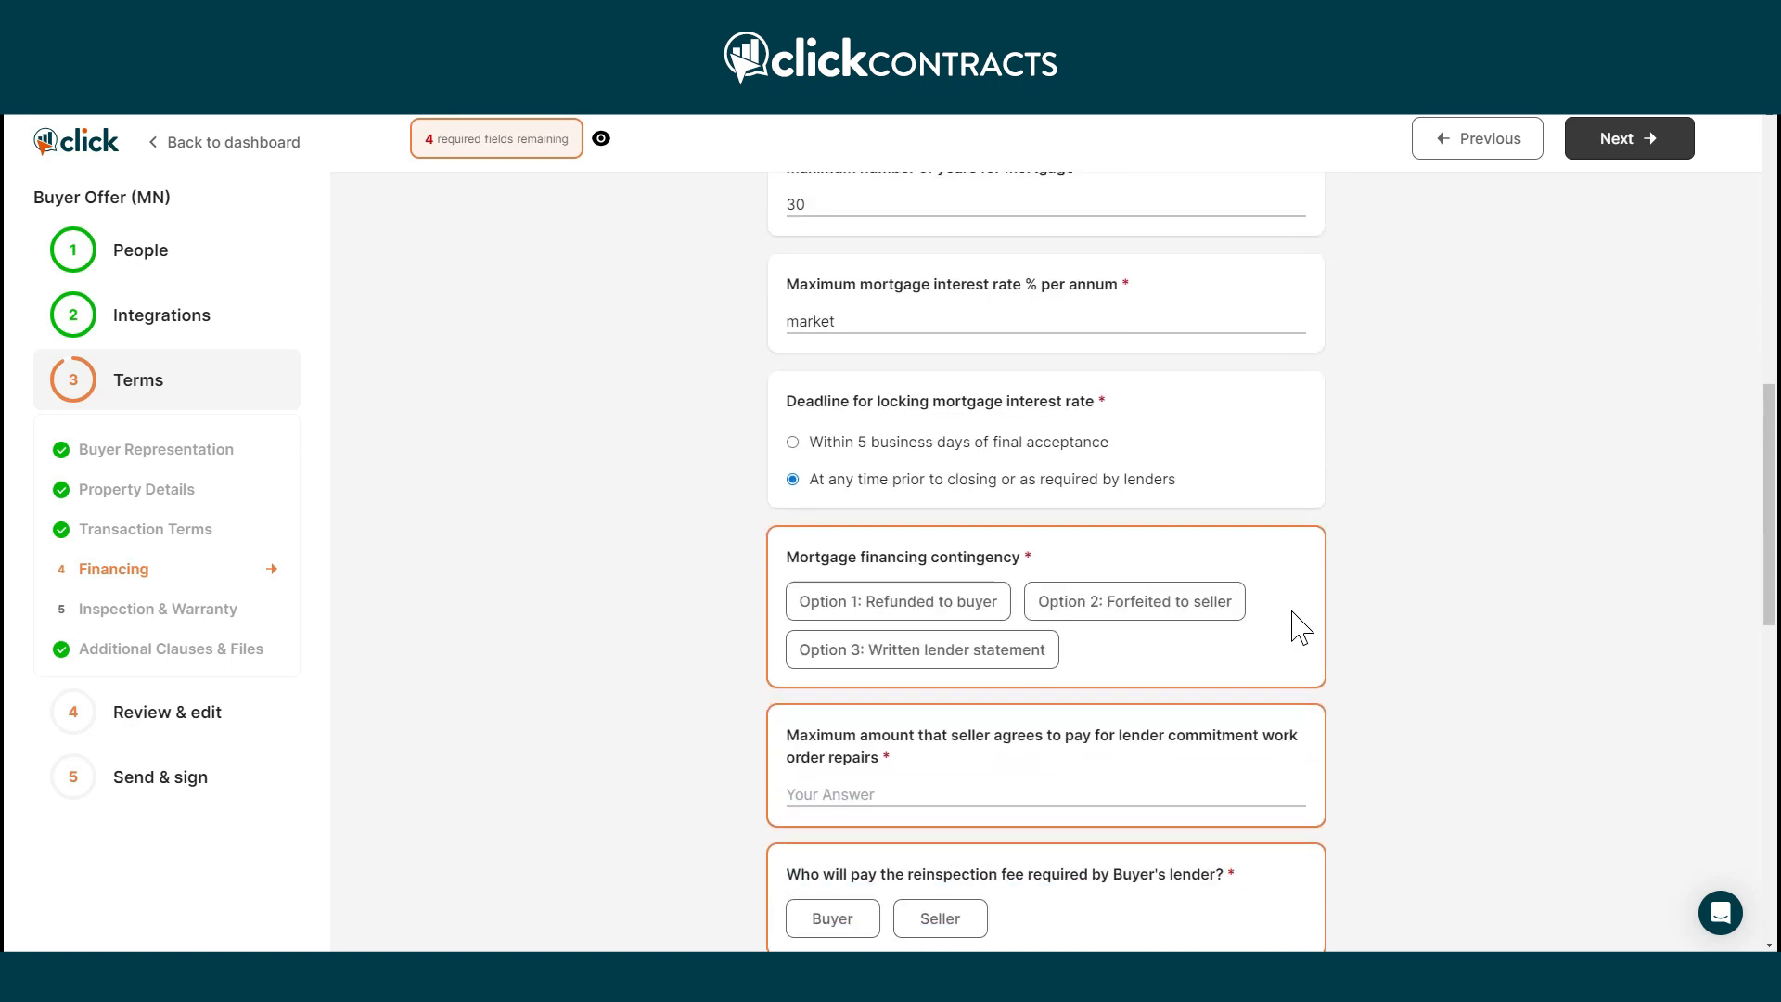
scroll(1301, 624, "down", 2)
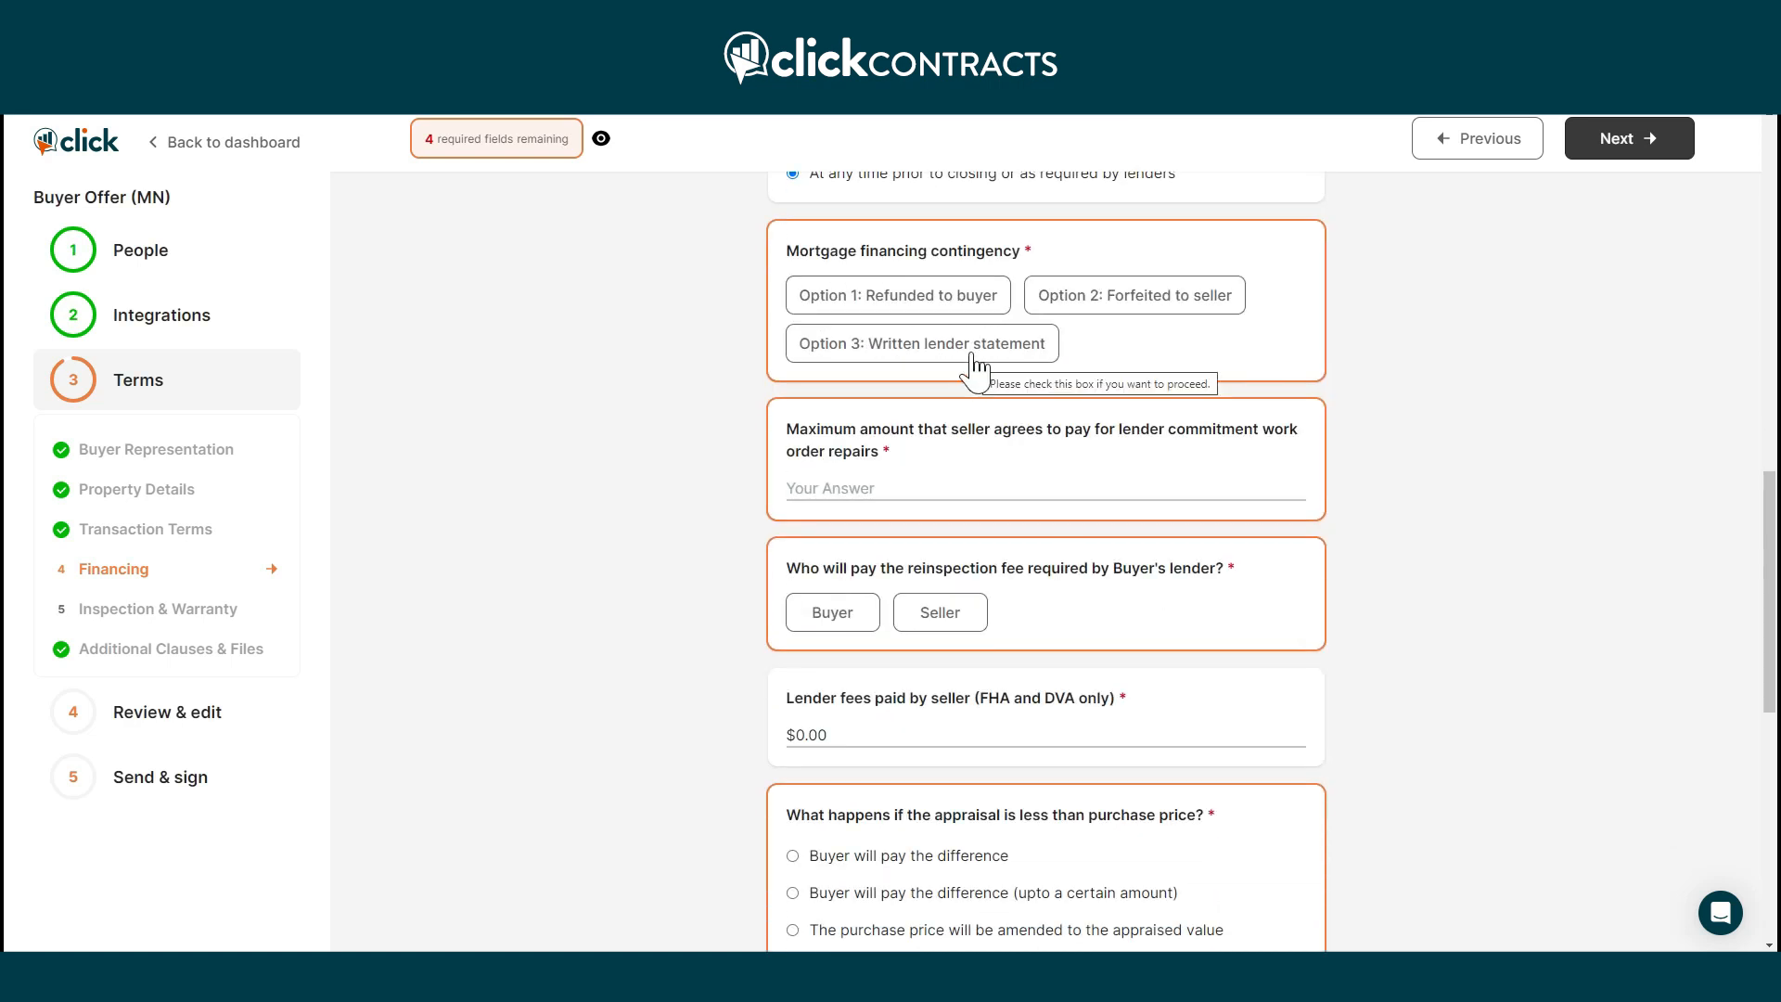
left_click(955, 306)
left_click(931, 334)
type("0")
left_click(838, 463)
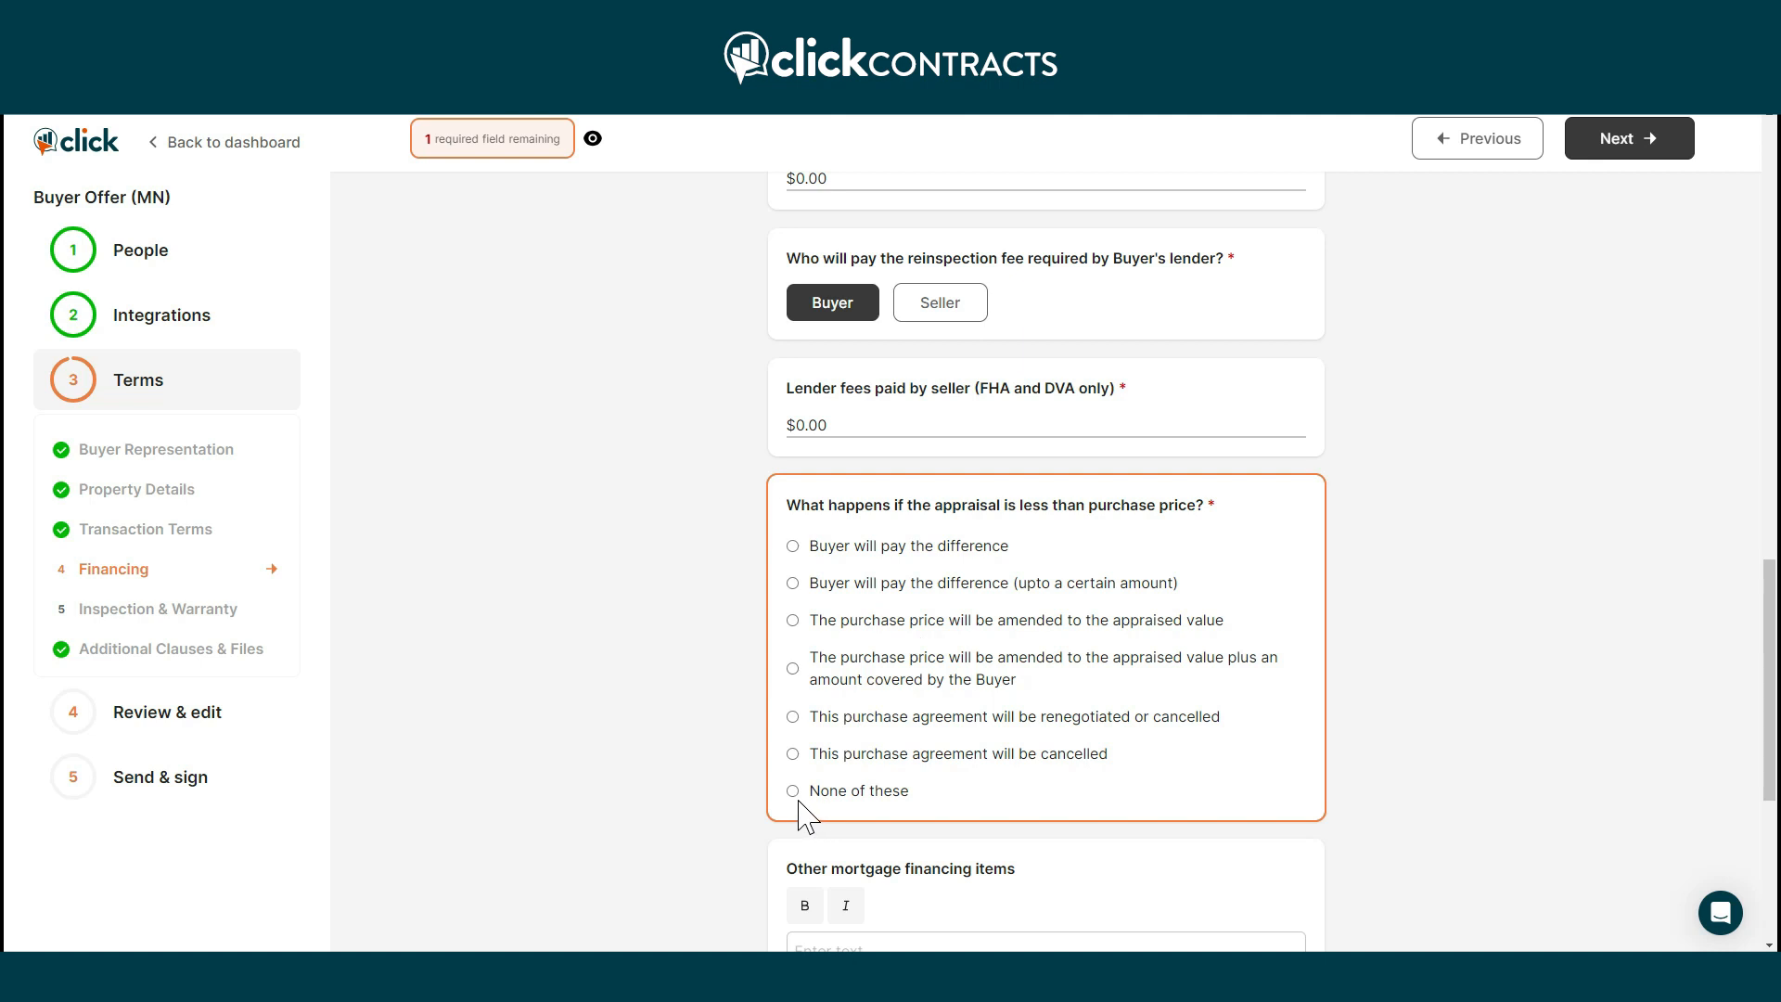
left_click(792, 794)
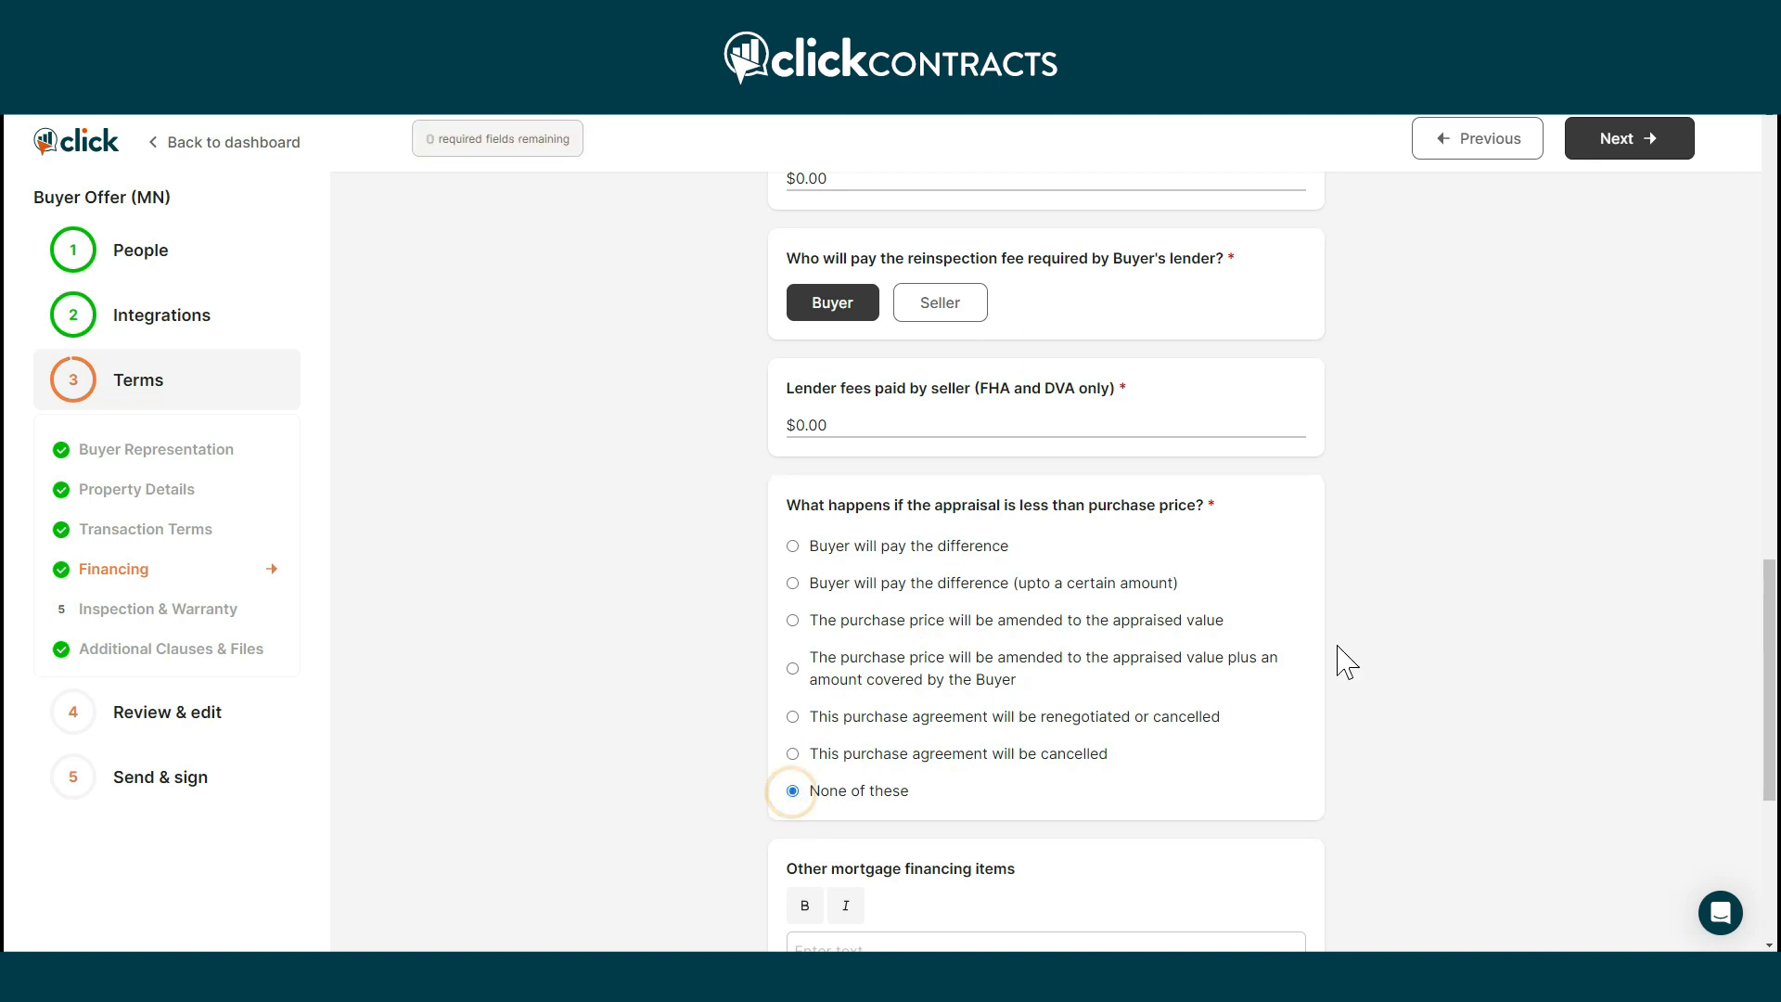
scroll(1350, 658, "down", 4)
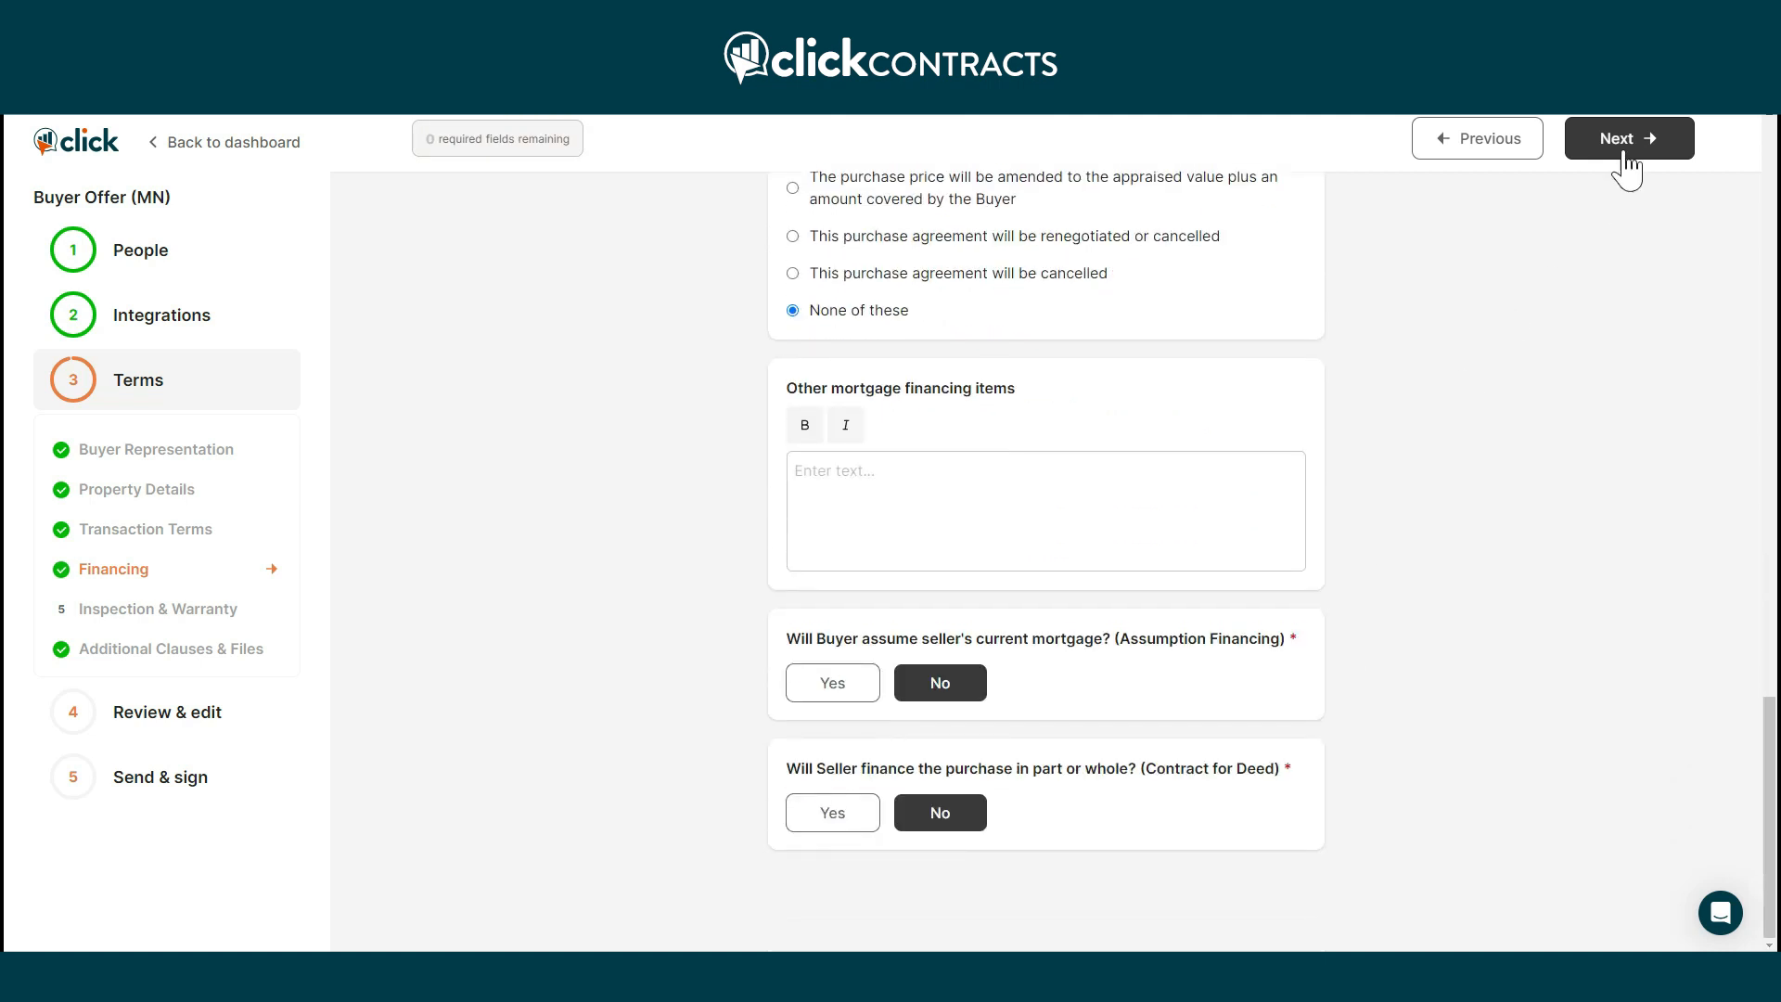
Make a 3-day buyer inspection a contingency, with no intrusive testing, lead-paint inspection or warranty.
left_click(1619, 151)
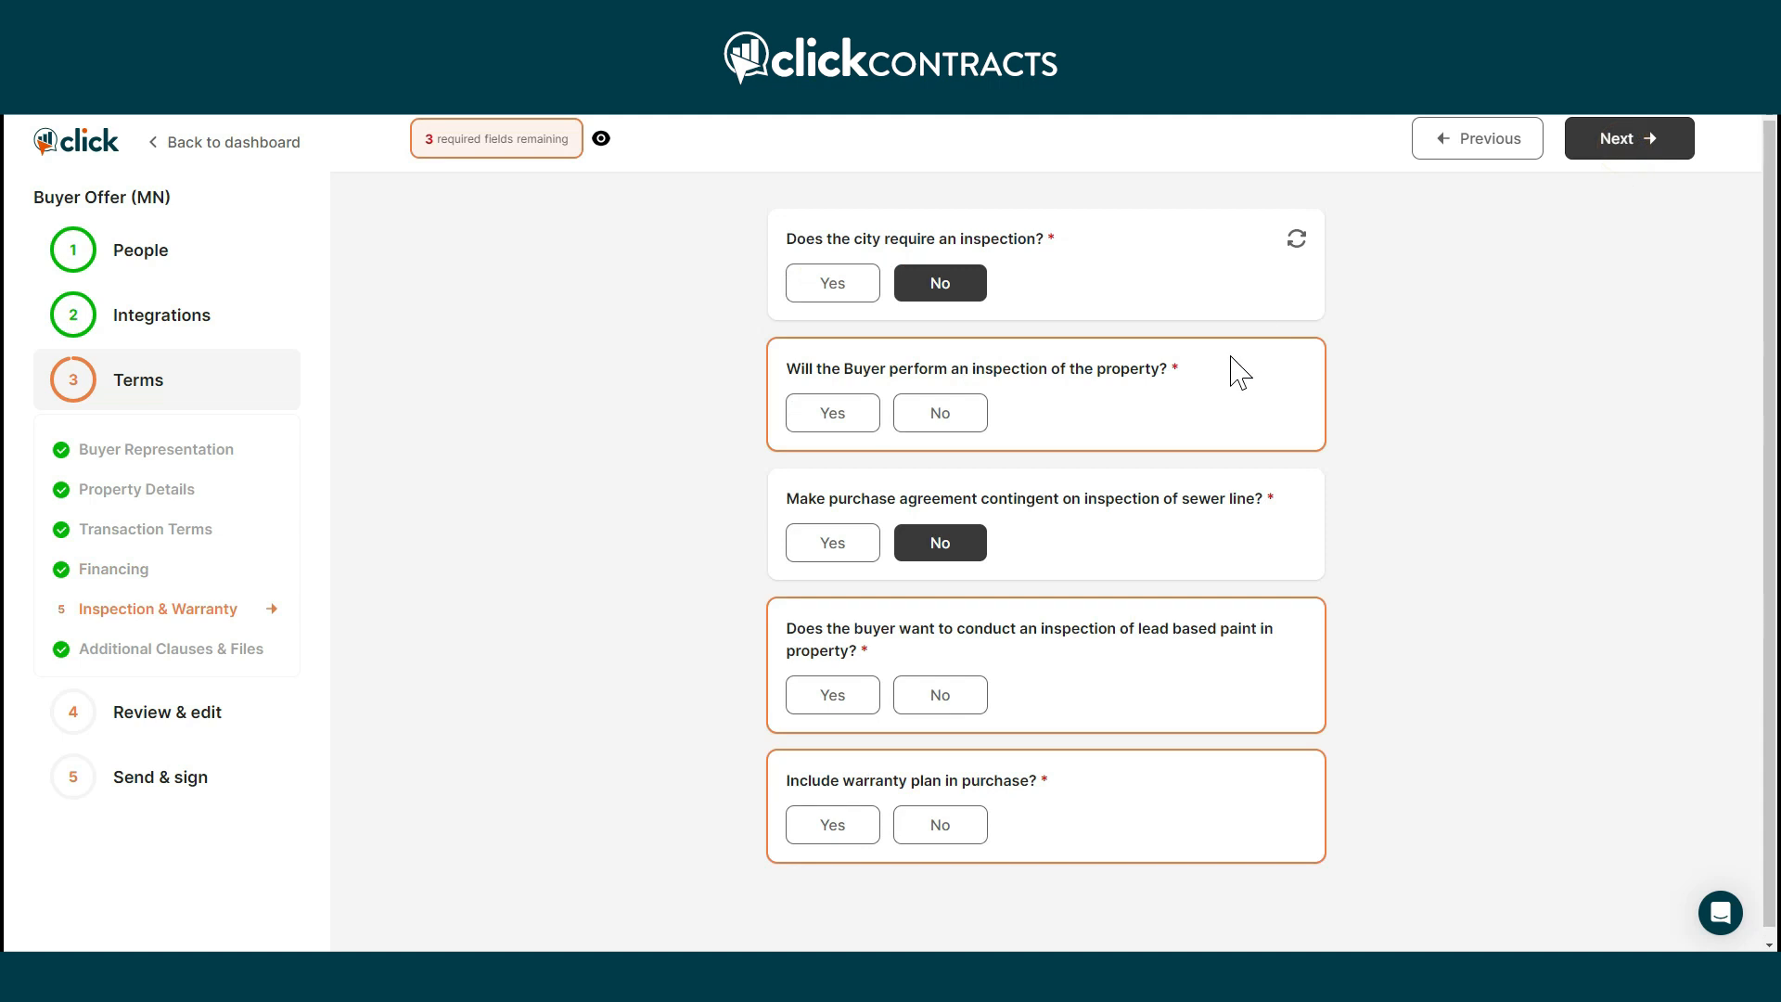
left_click(851, 418)
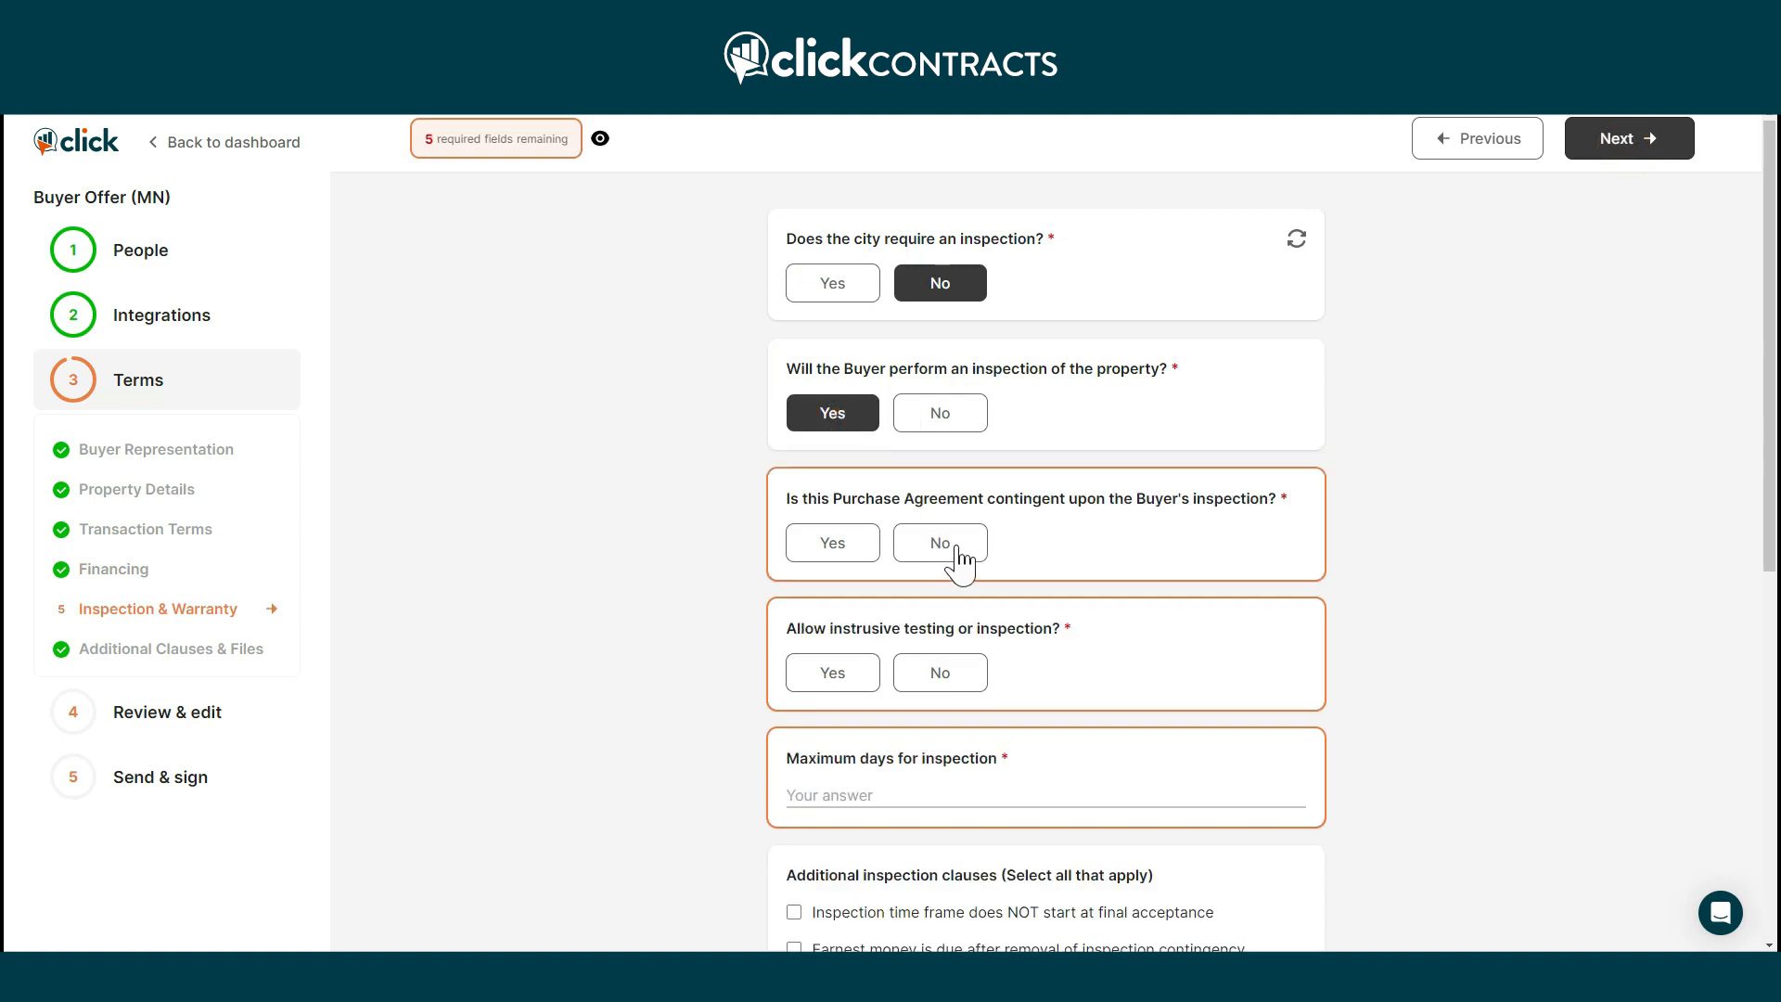
left_click(849, 549)
left_click(942, 677)
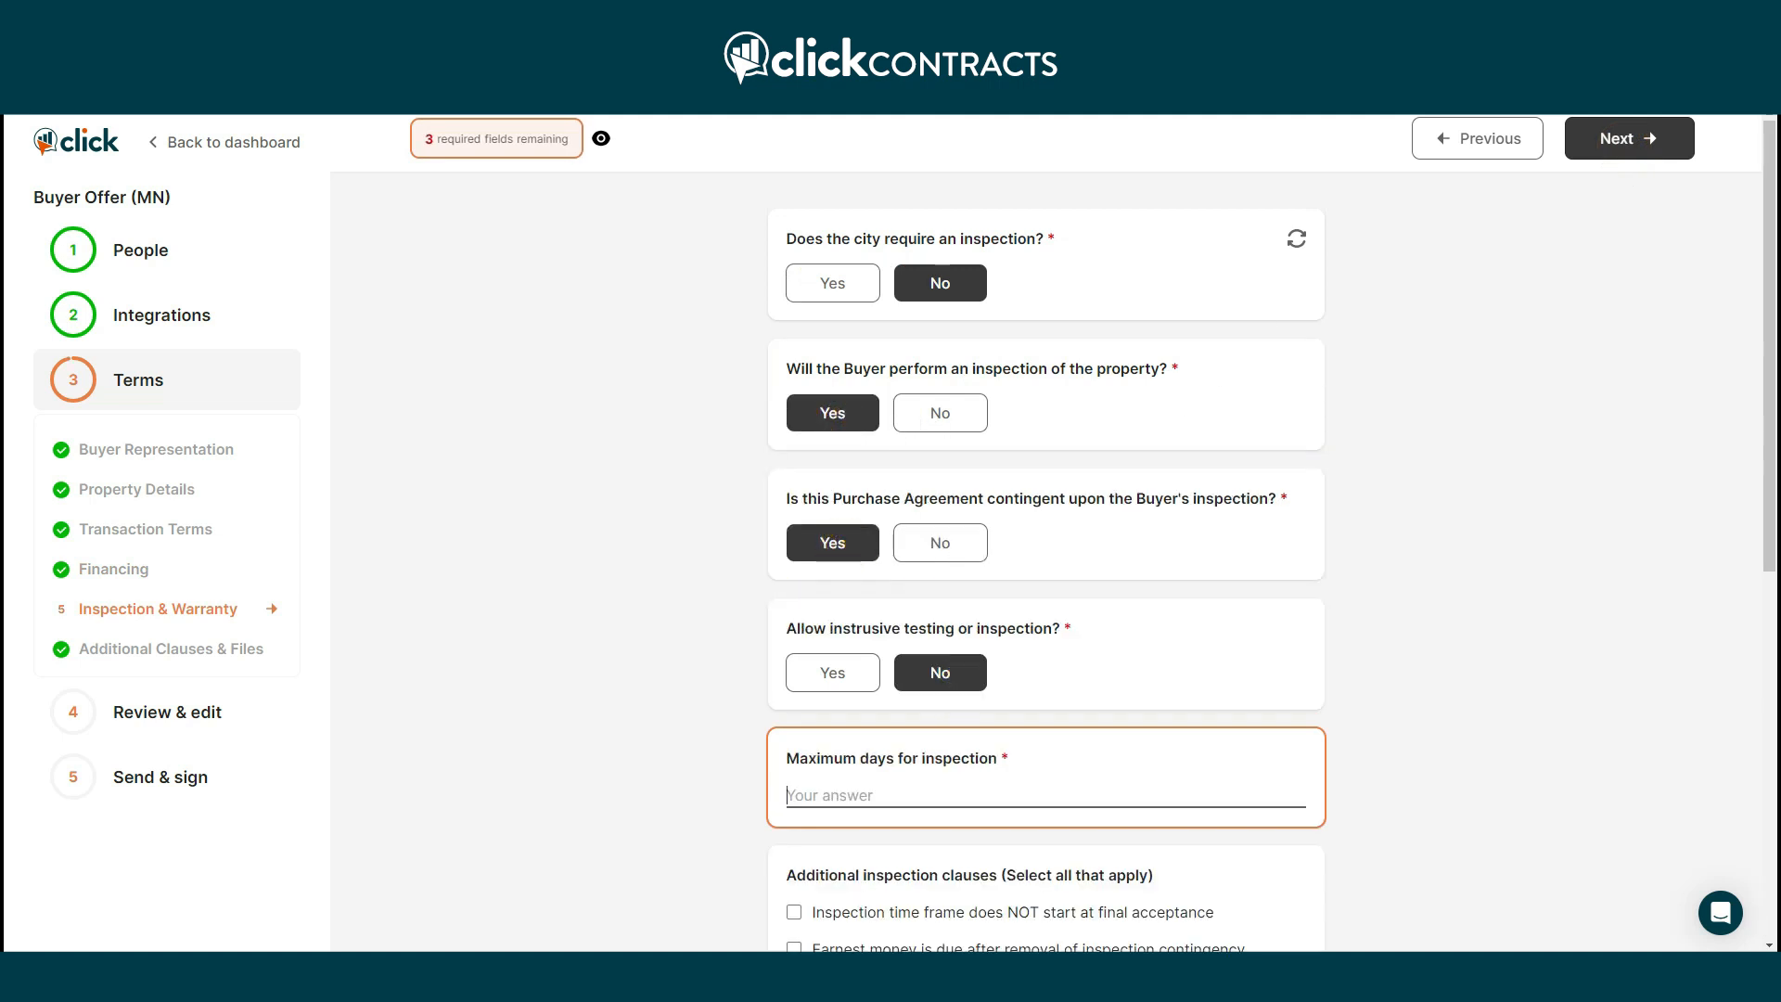
type("3")
key("Tab")
scroll(980, 720, "down", 3)
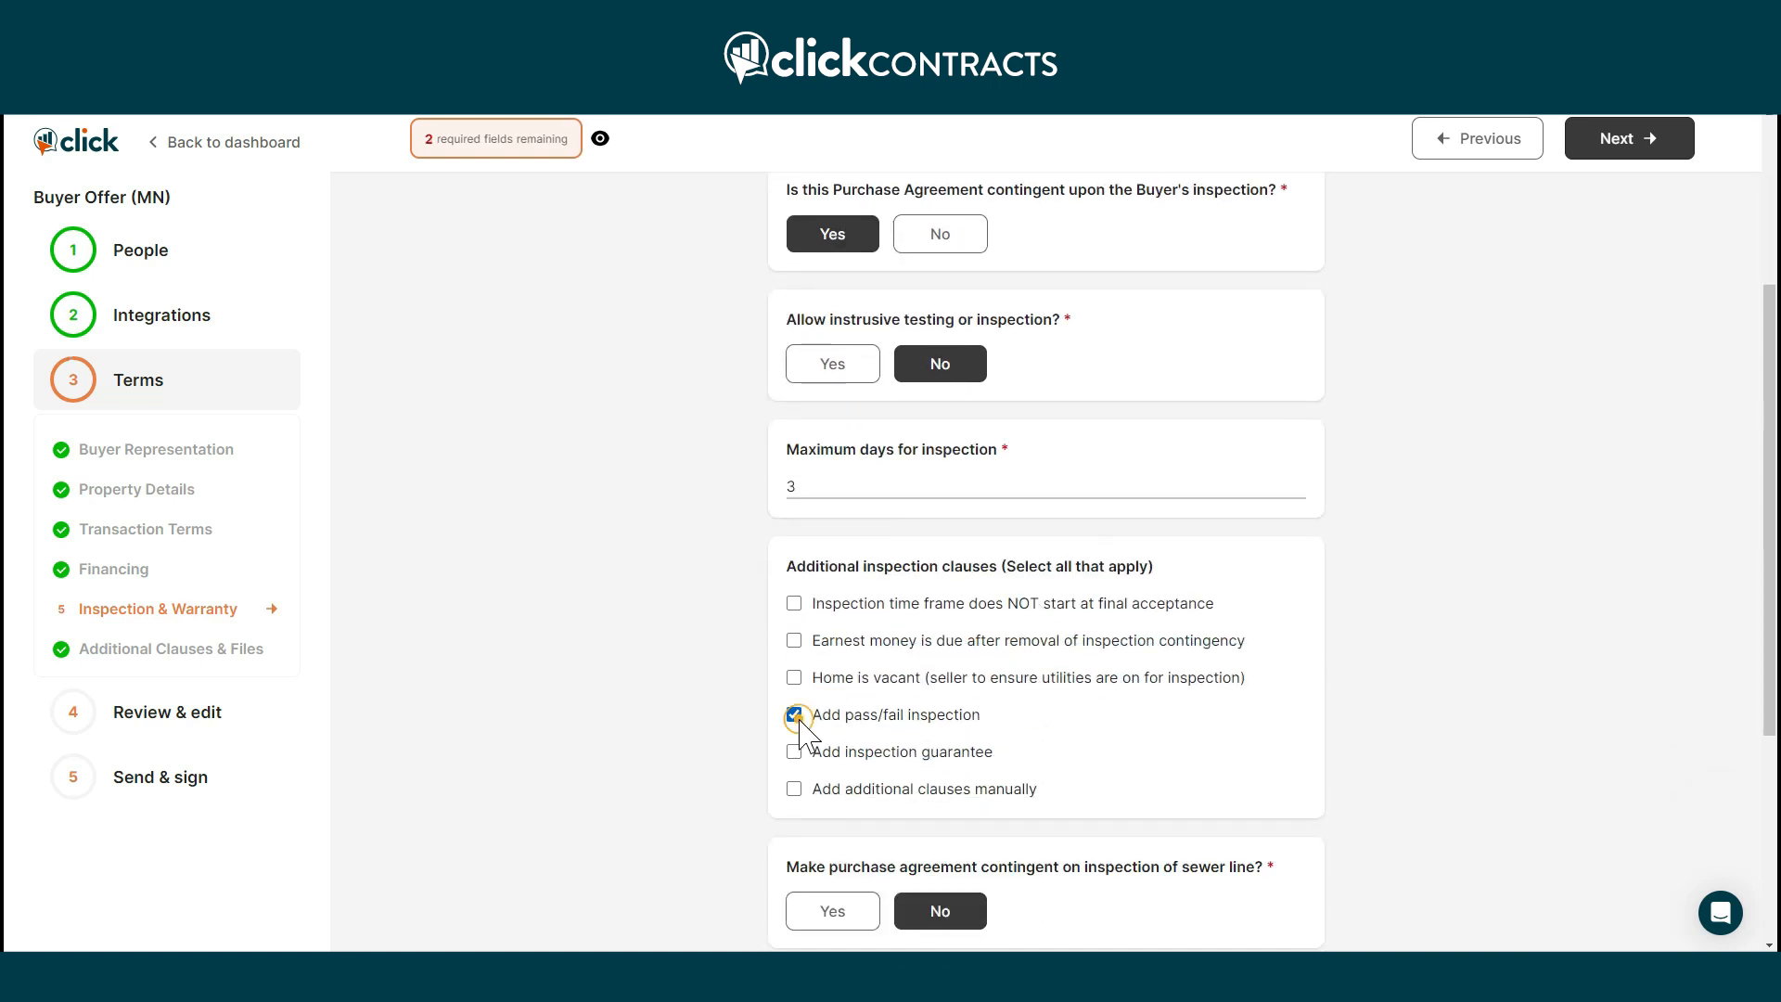
scroll(800, 733, "down", 4)
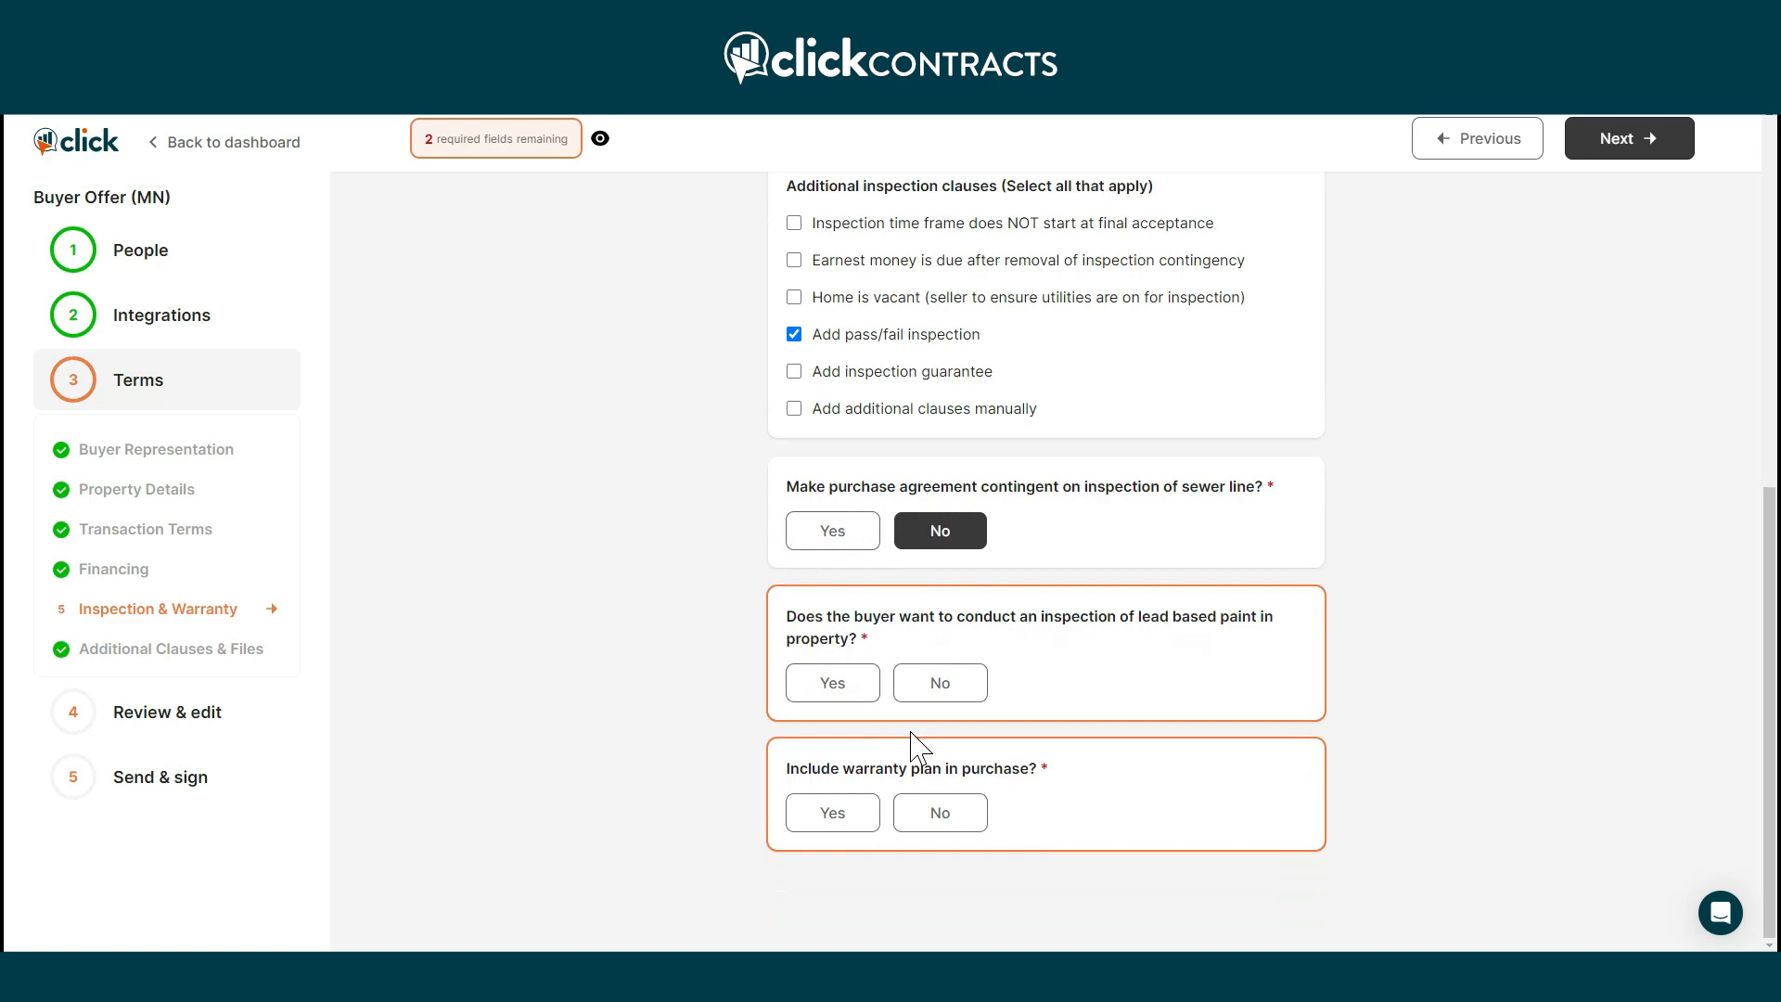
left_click(926, 697)
left_click(948, 825)
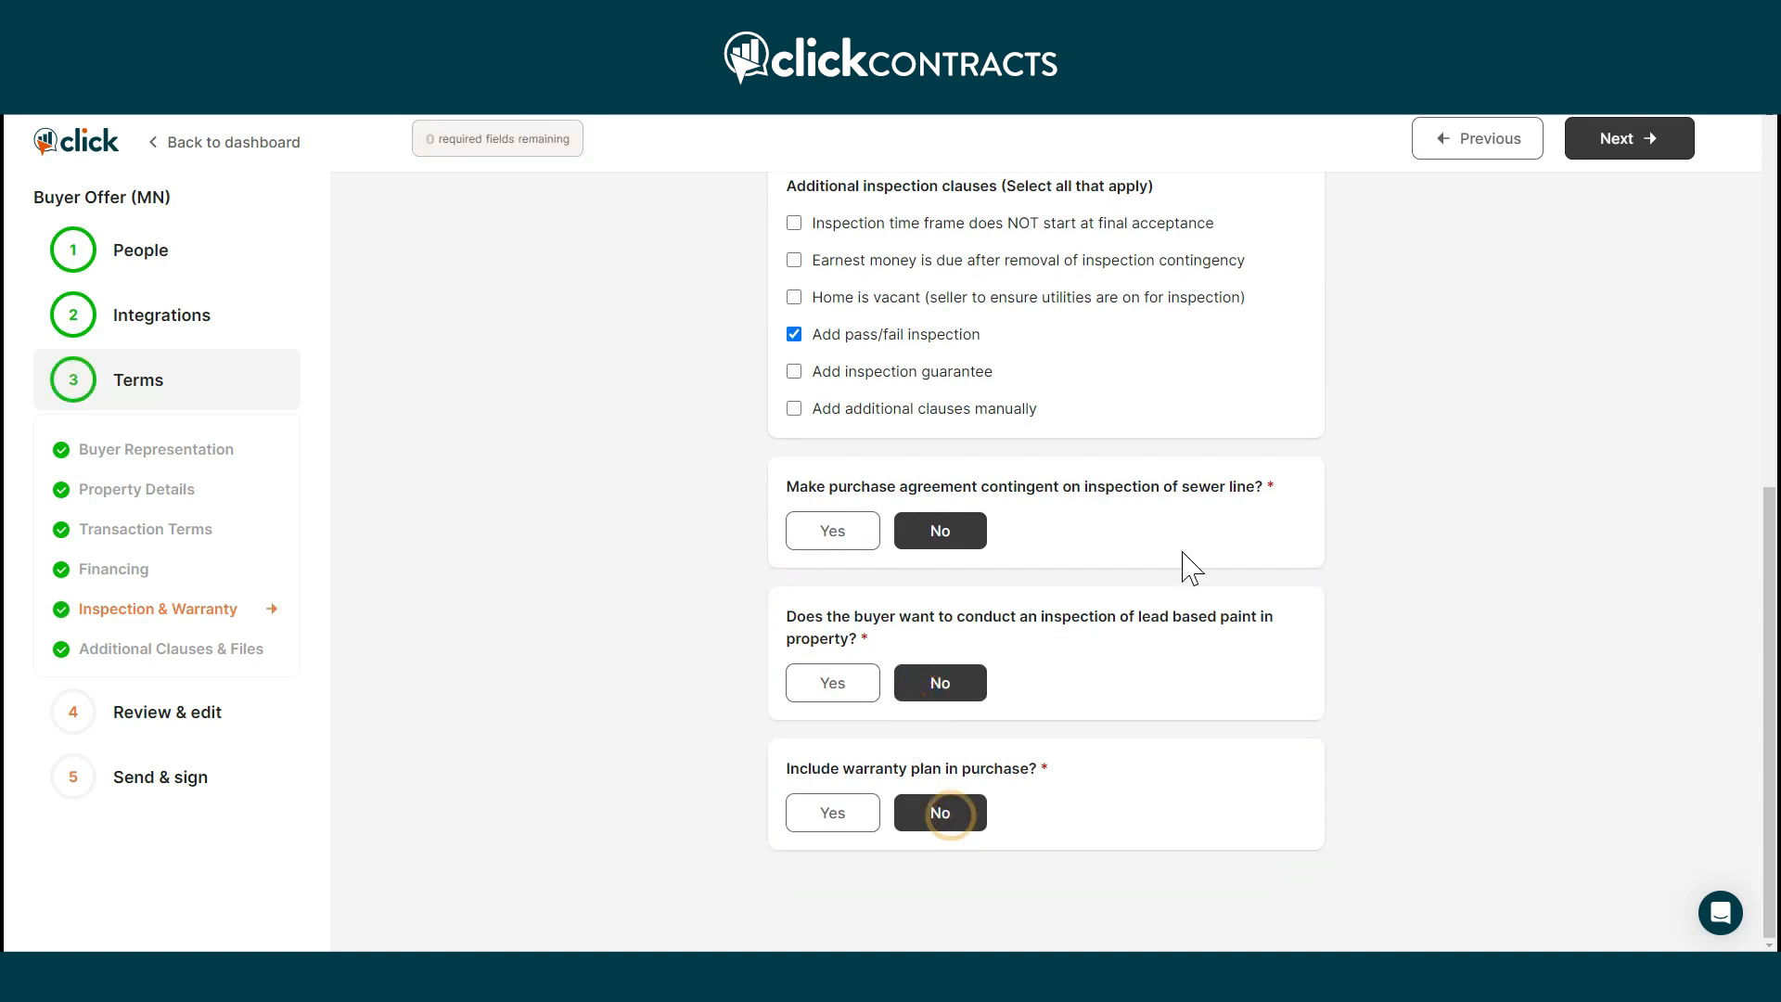
left_click(1611, 156)
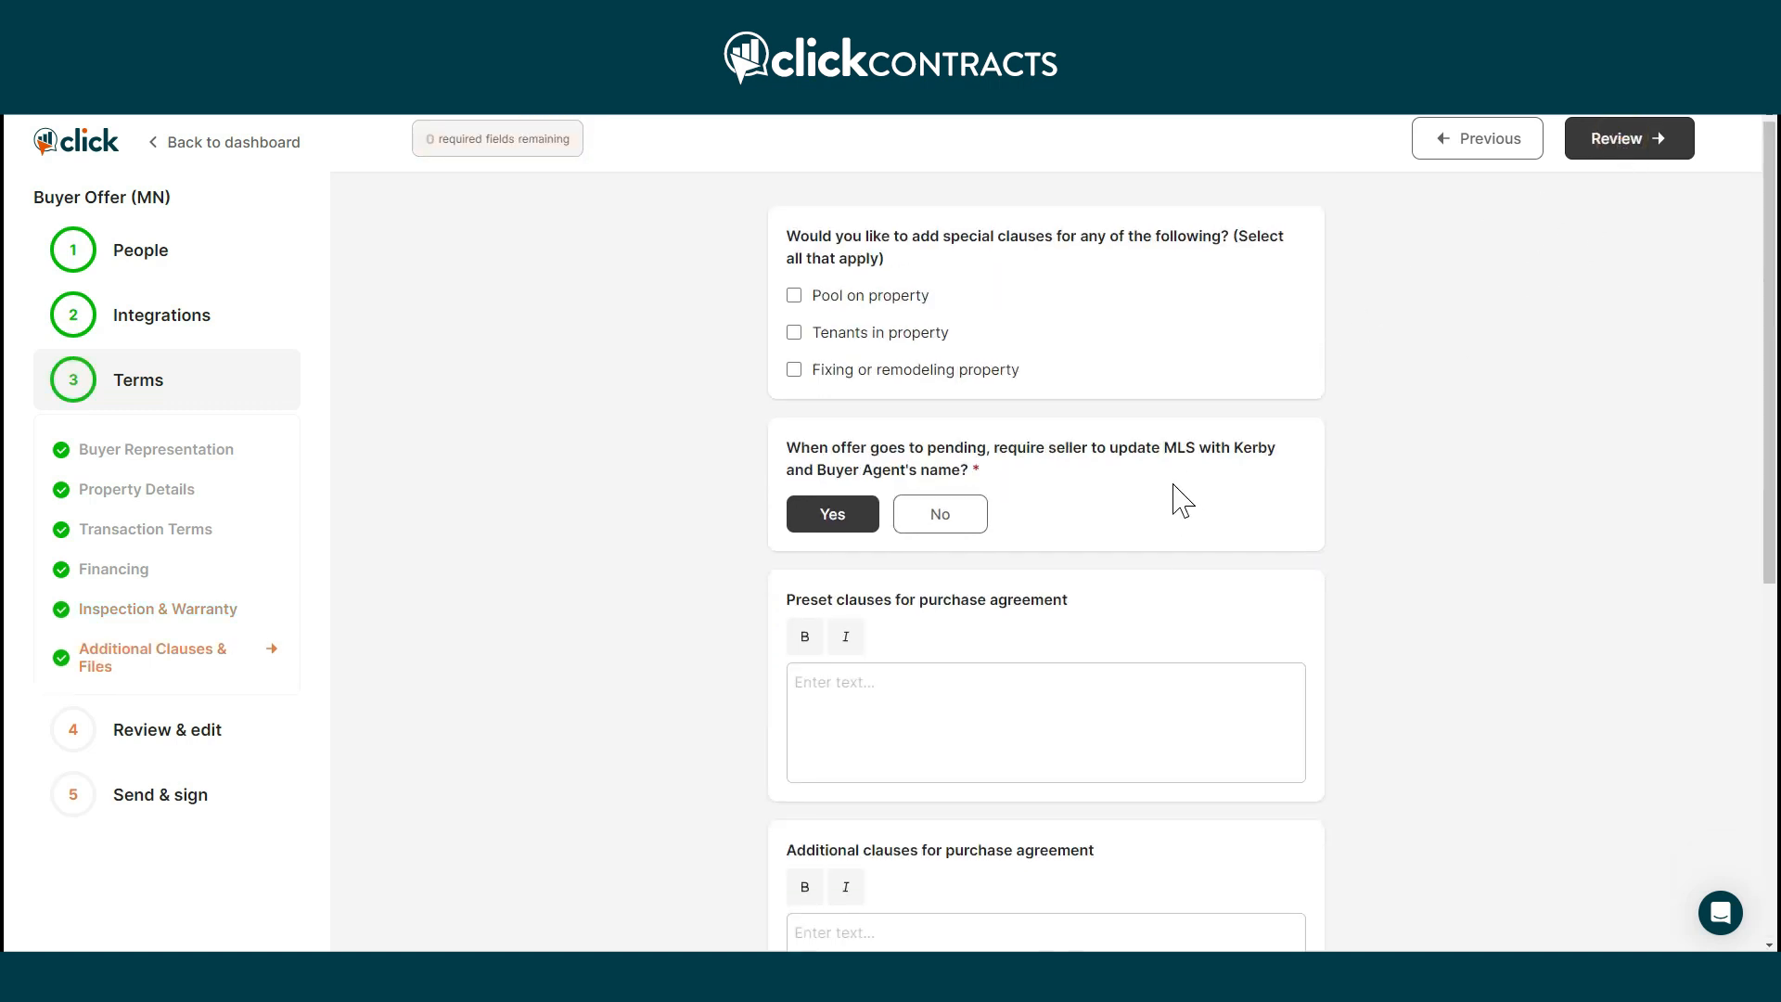
Look over the options in the Additional Clauses & Files section.
scroll(1125, 612, "down", 3)
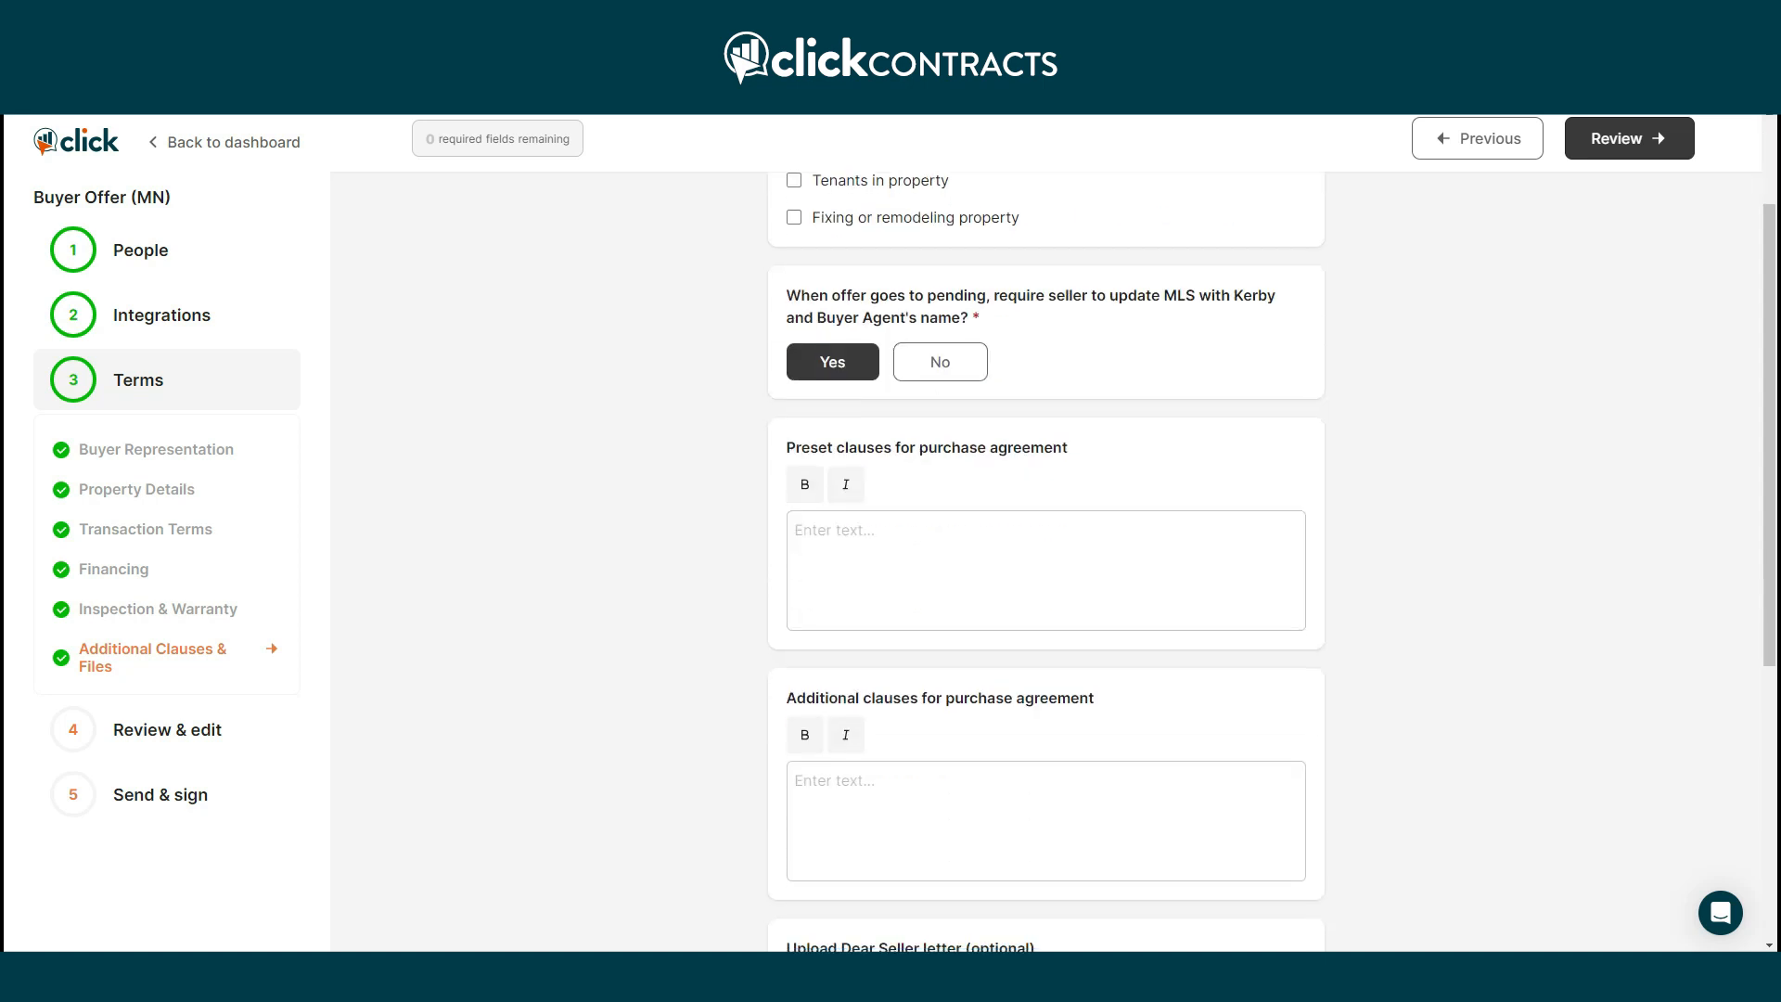
left_click(965, 208)
scroll(1165, 386, "down", 3)
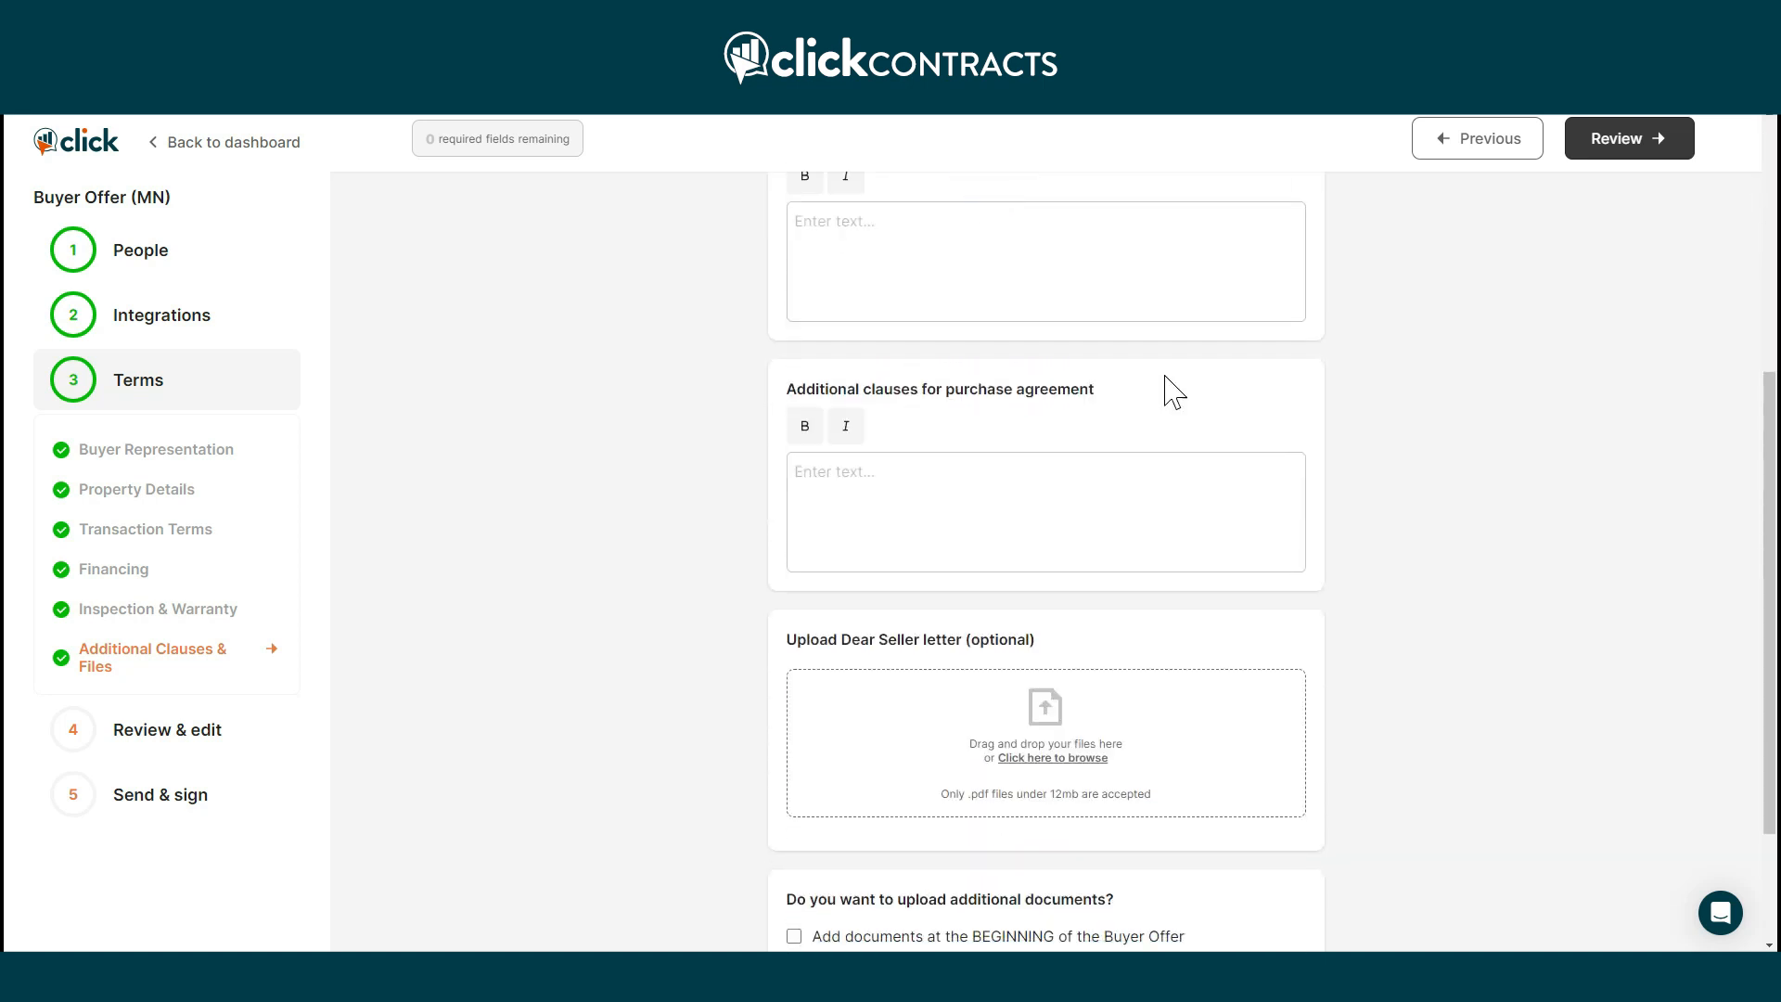
scroll(1166, 473, "down", 1)
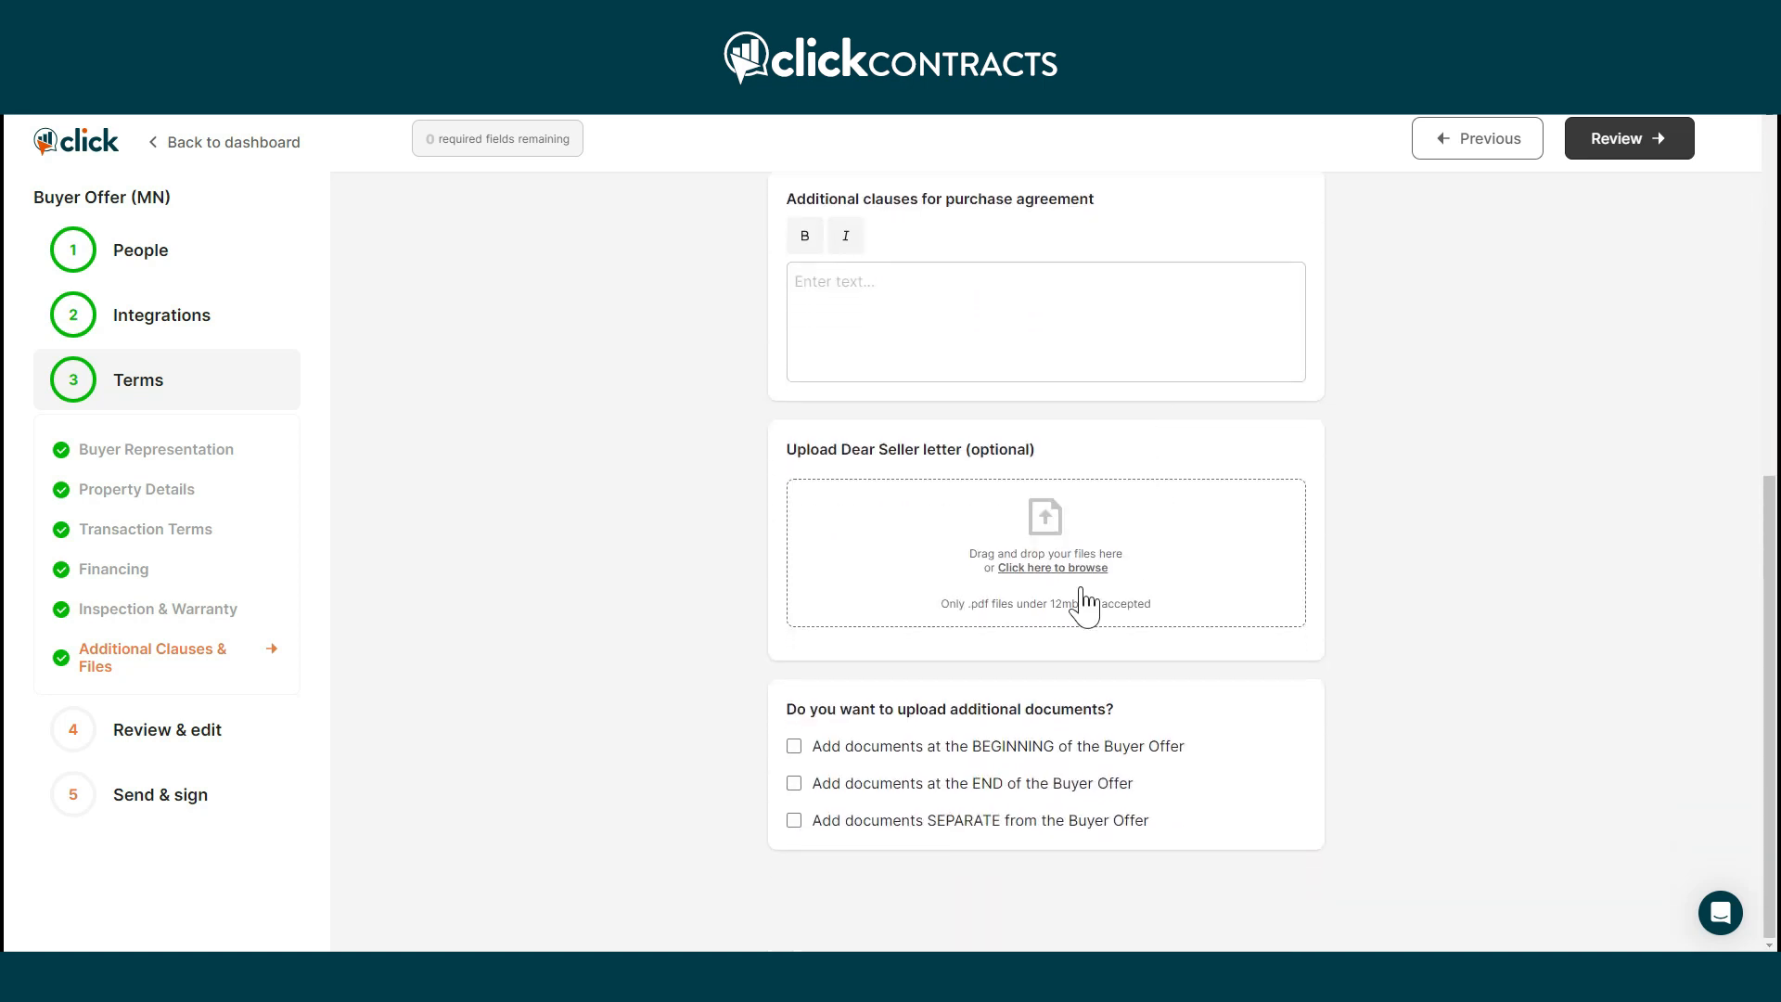
scroll(1046, 707, "up", 5)
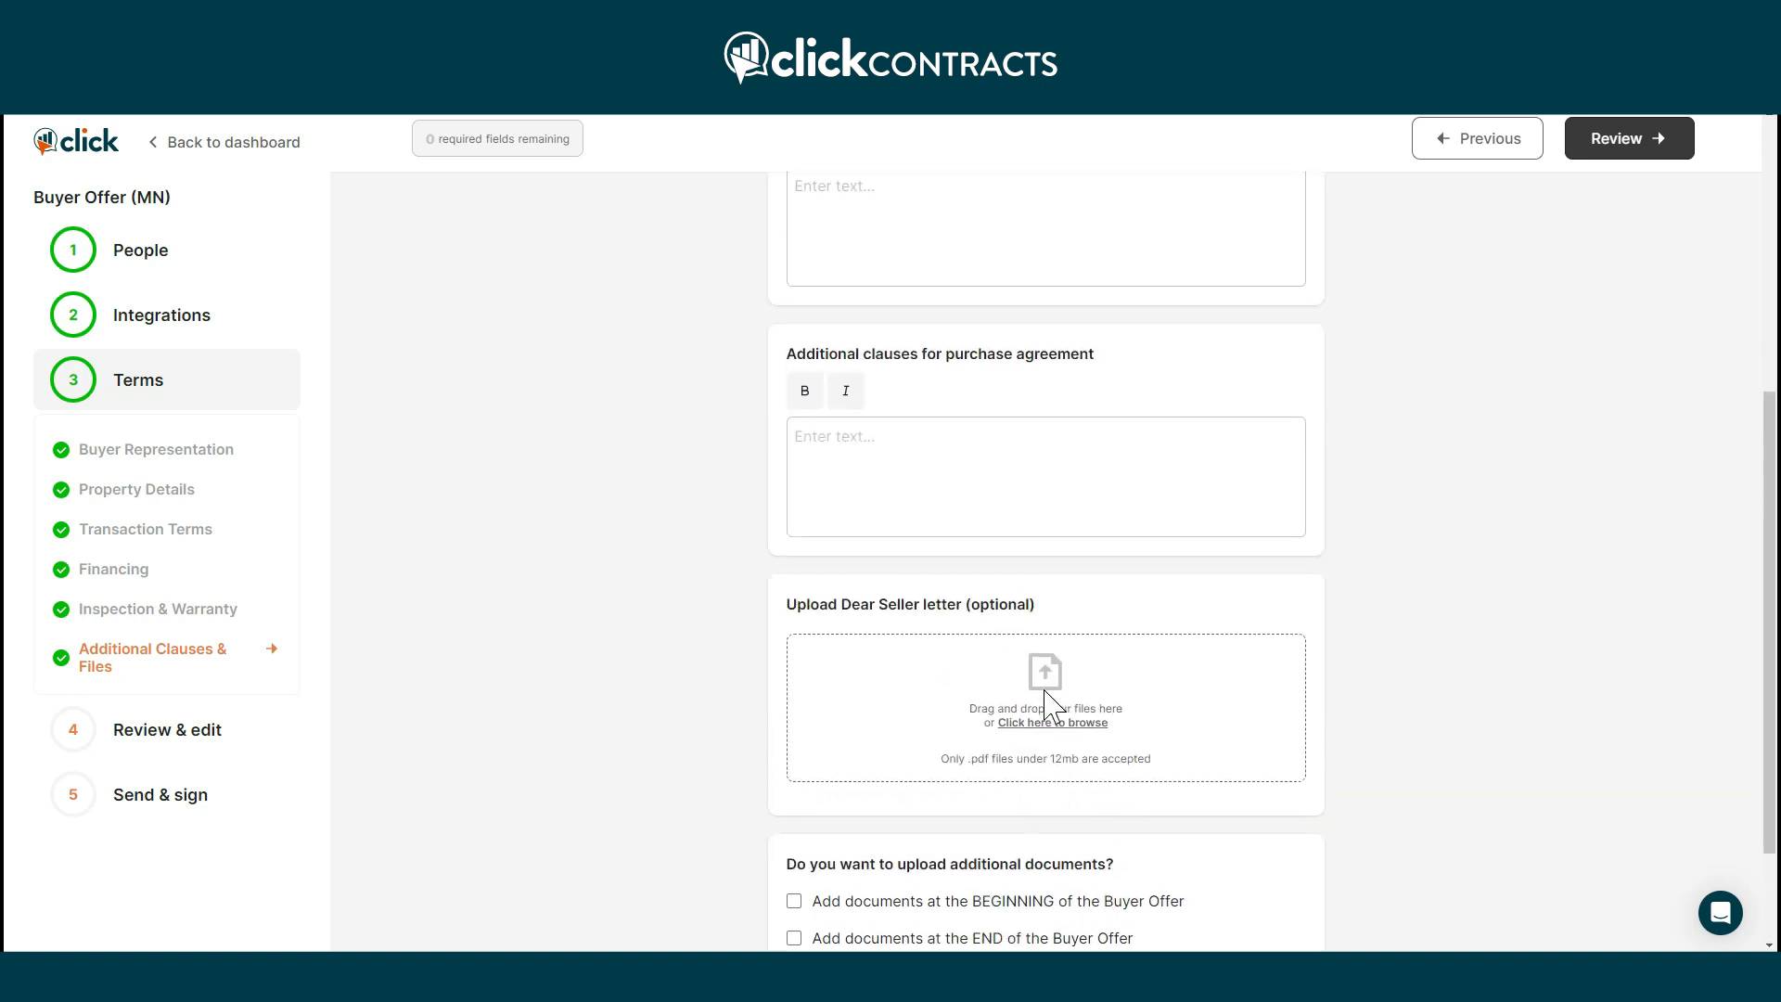
scroll(1046, 707, "down", 5)
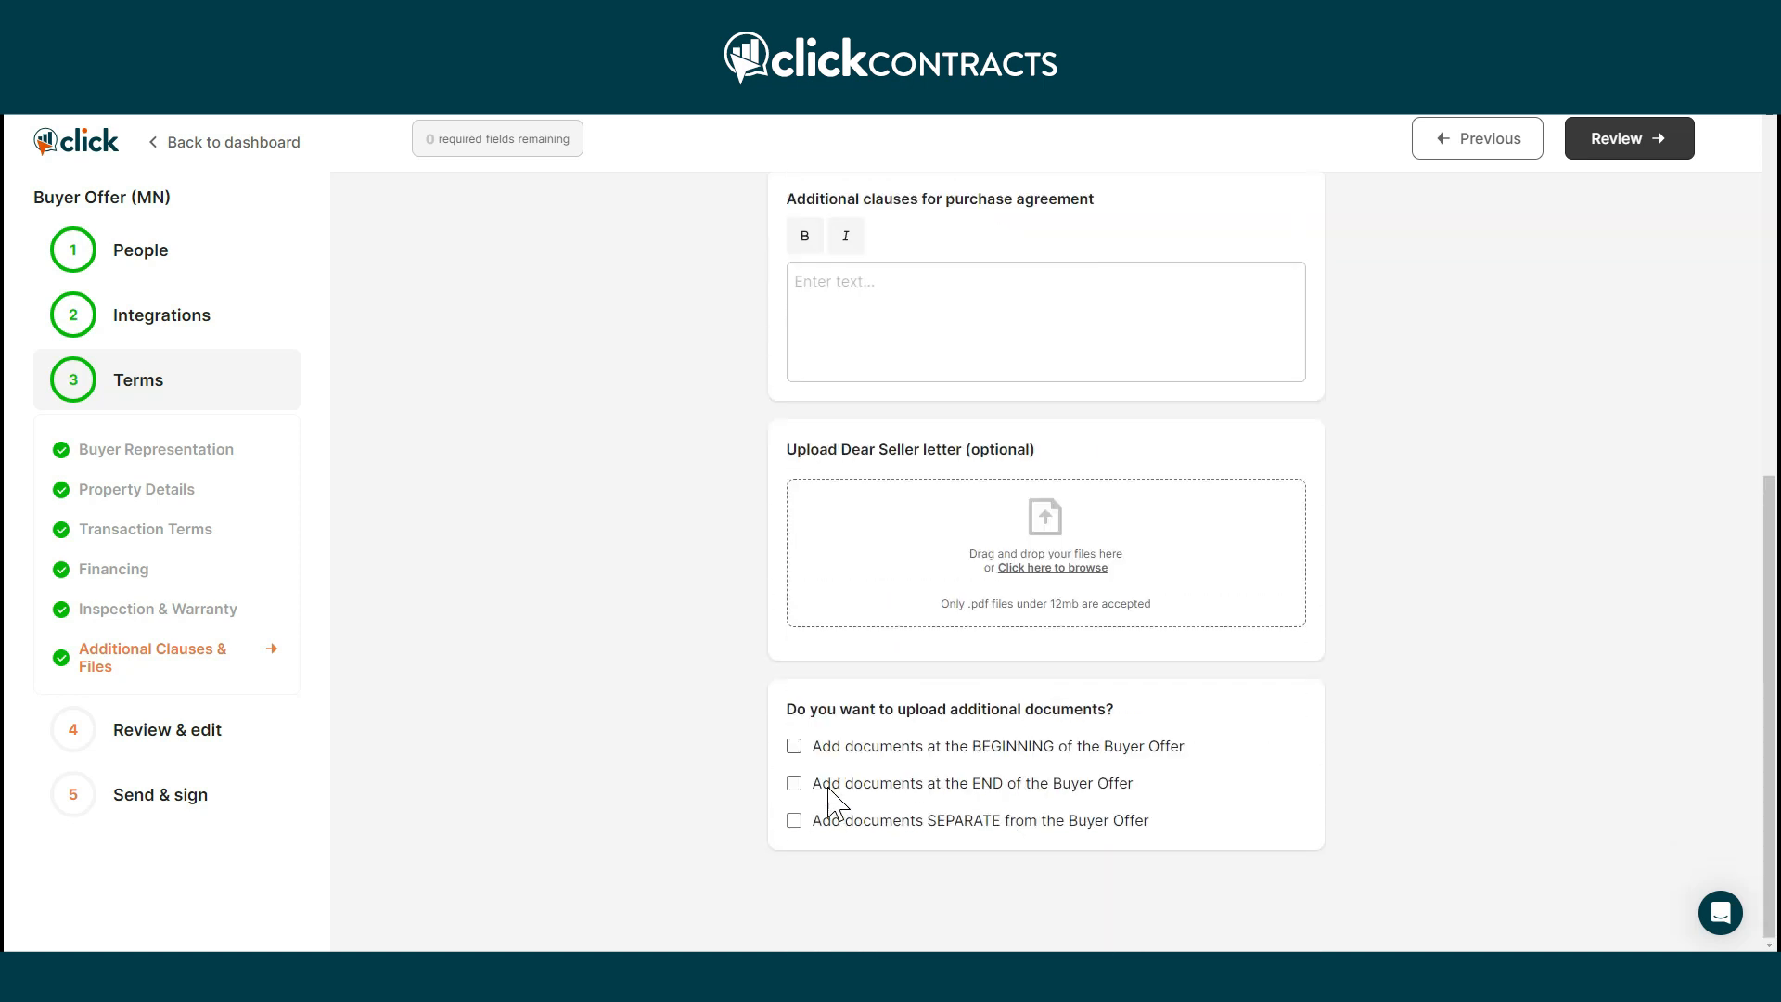
Attach 5. Listing Cover Sheet.pdf at the beginning and generate the offer for review.
left_click(794, 746)
scroll(983, 748, "down", 3)
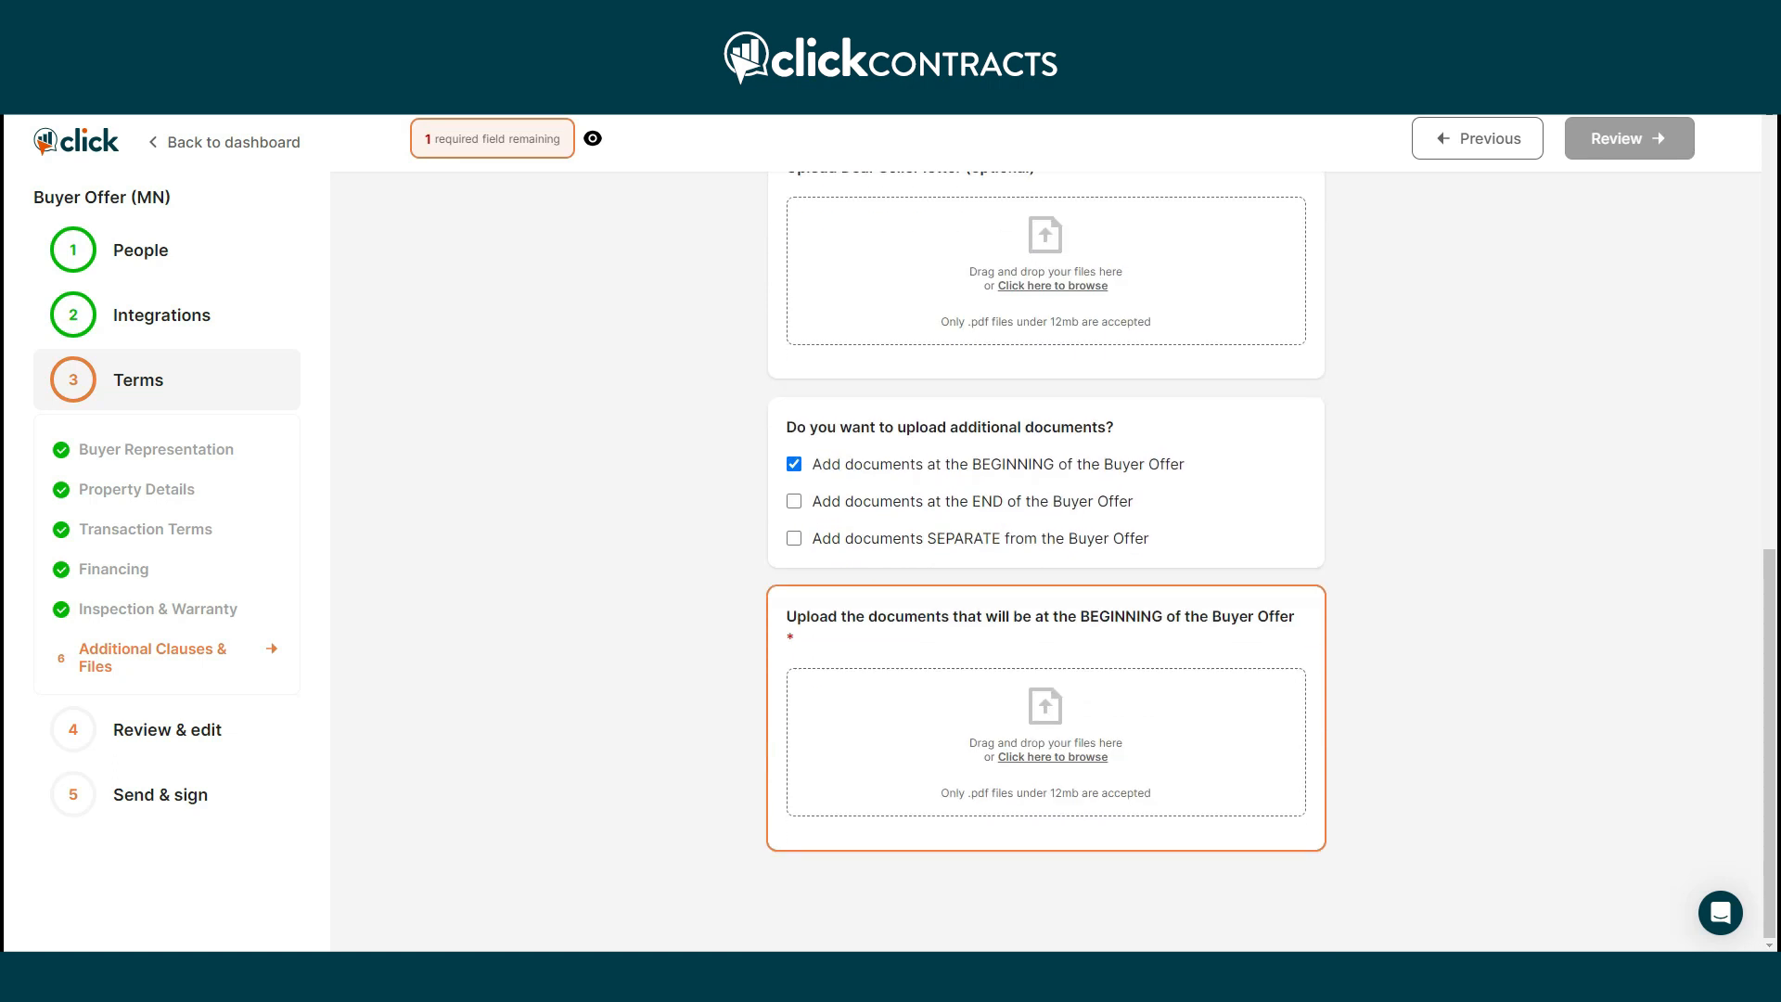
left_click(955, 746)
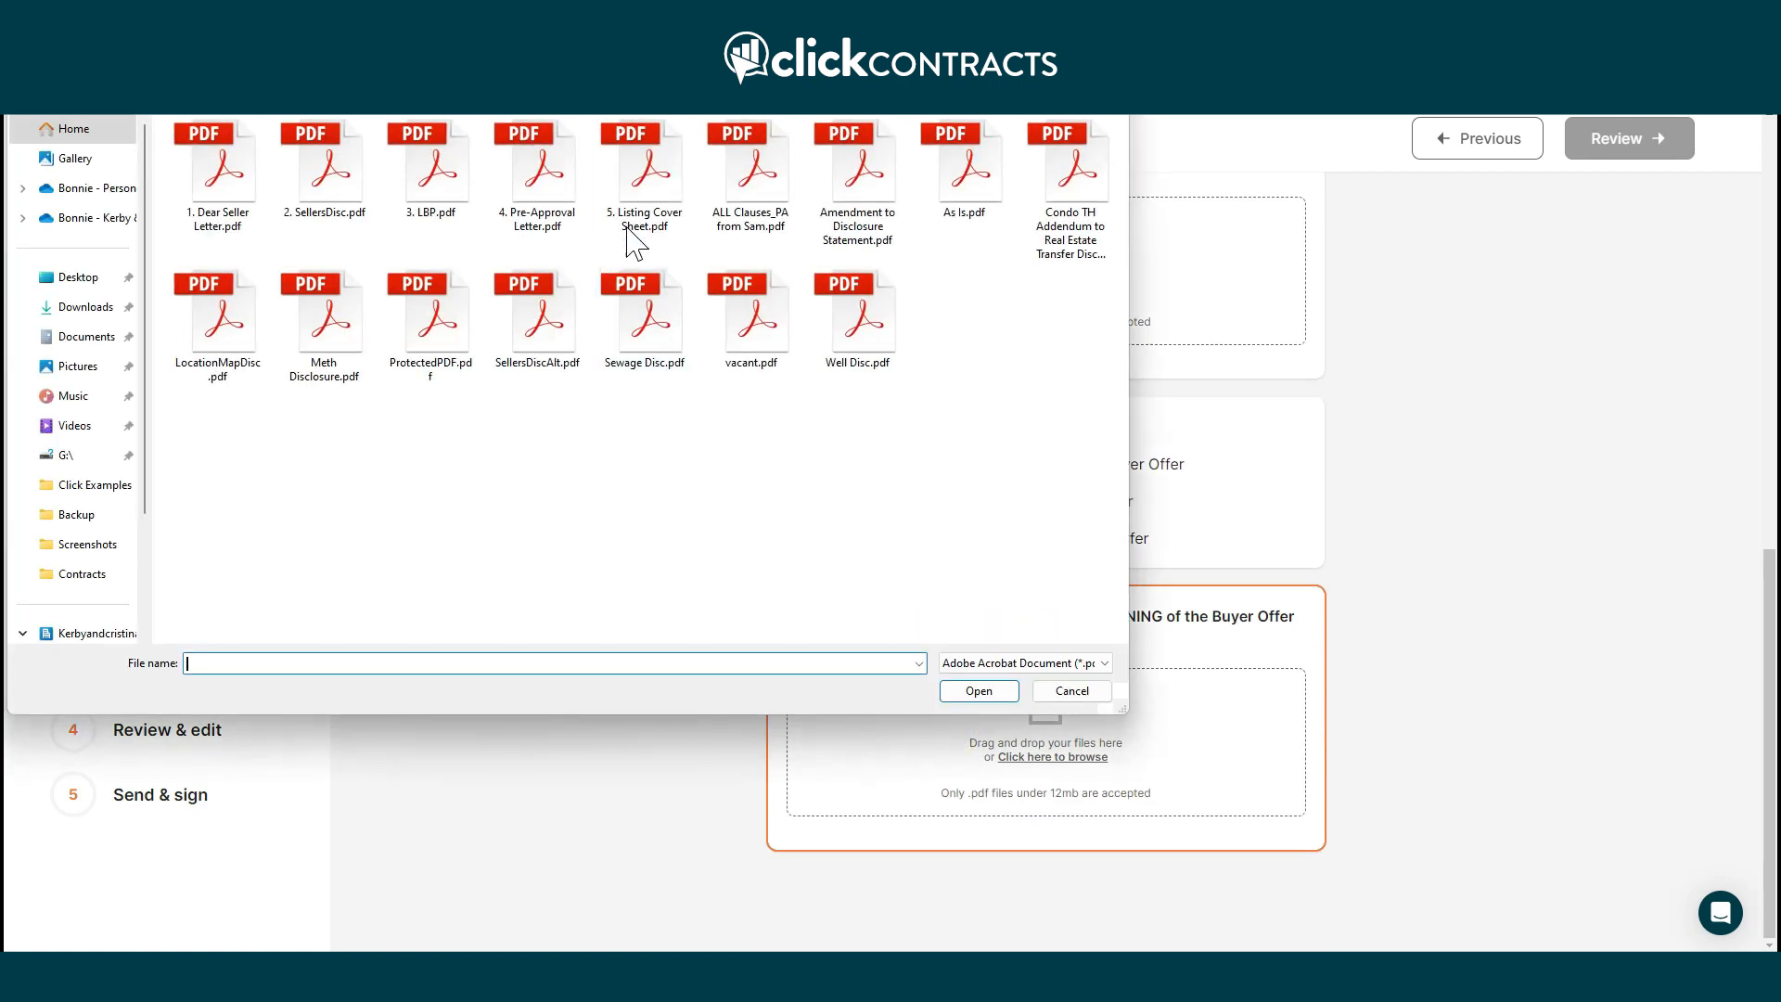
left_click(649, 181)
left_click(977, 698)
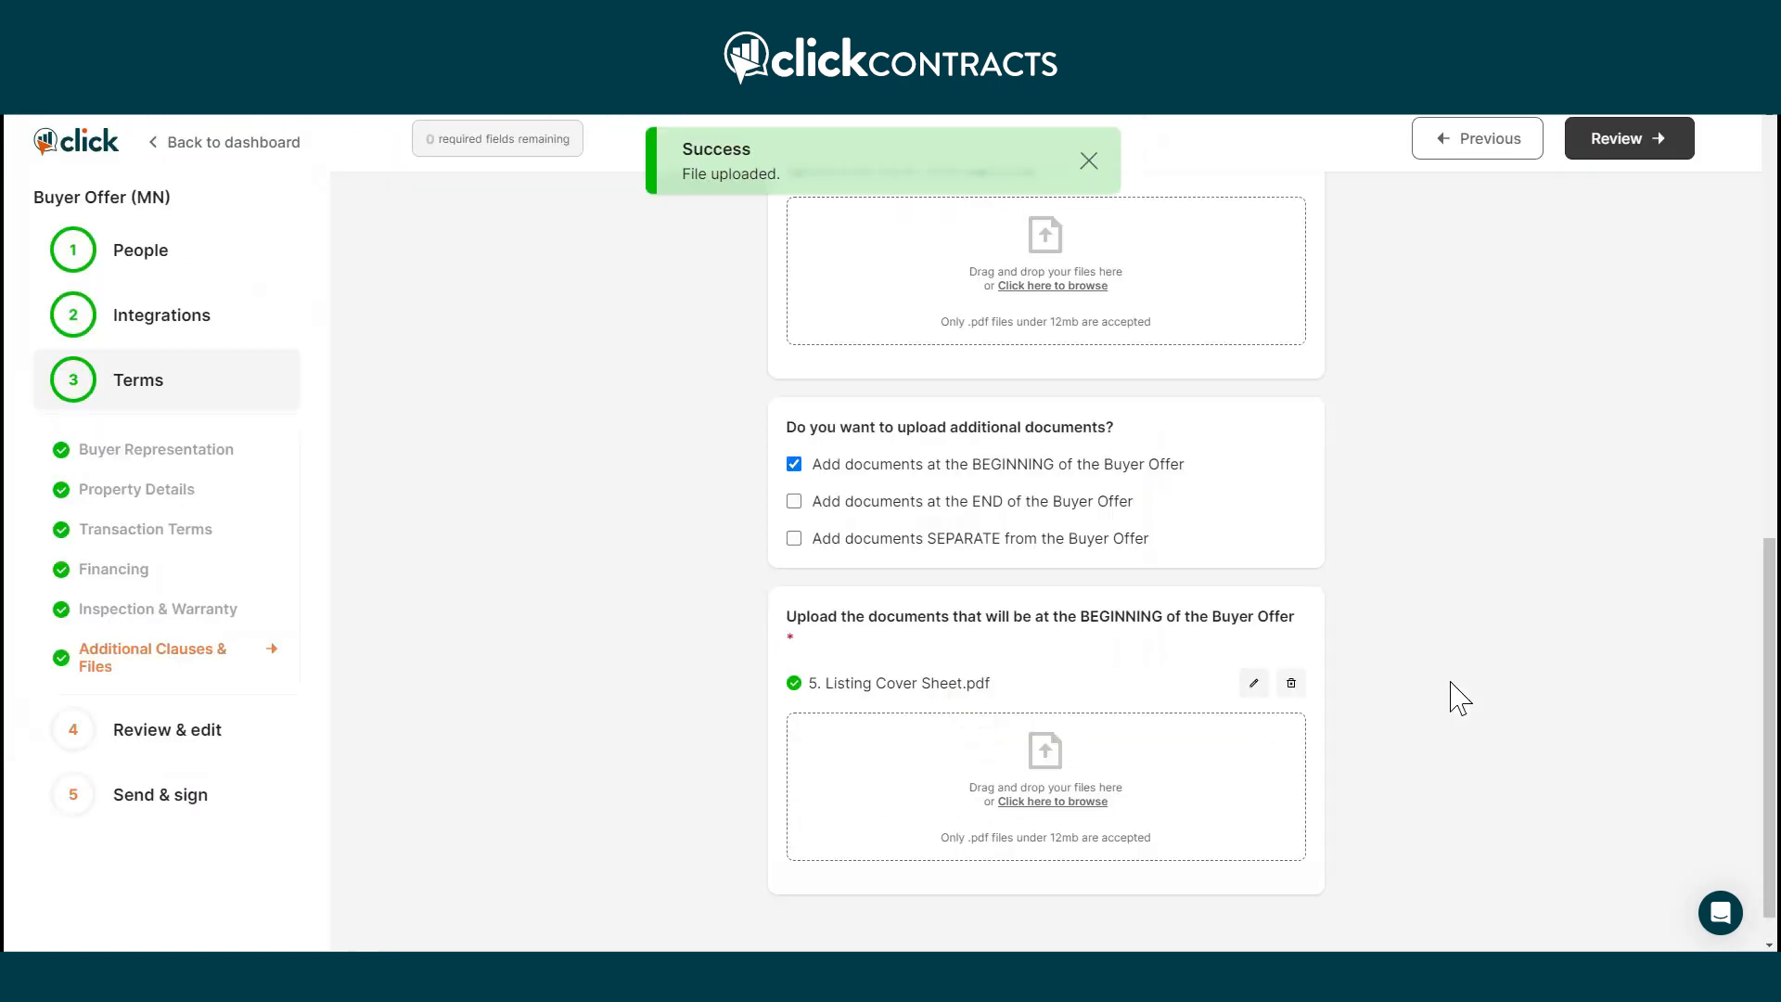
scroll(1448, 675, "down", 1)
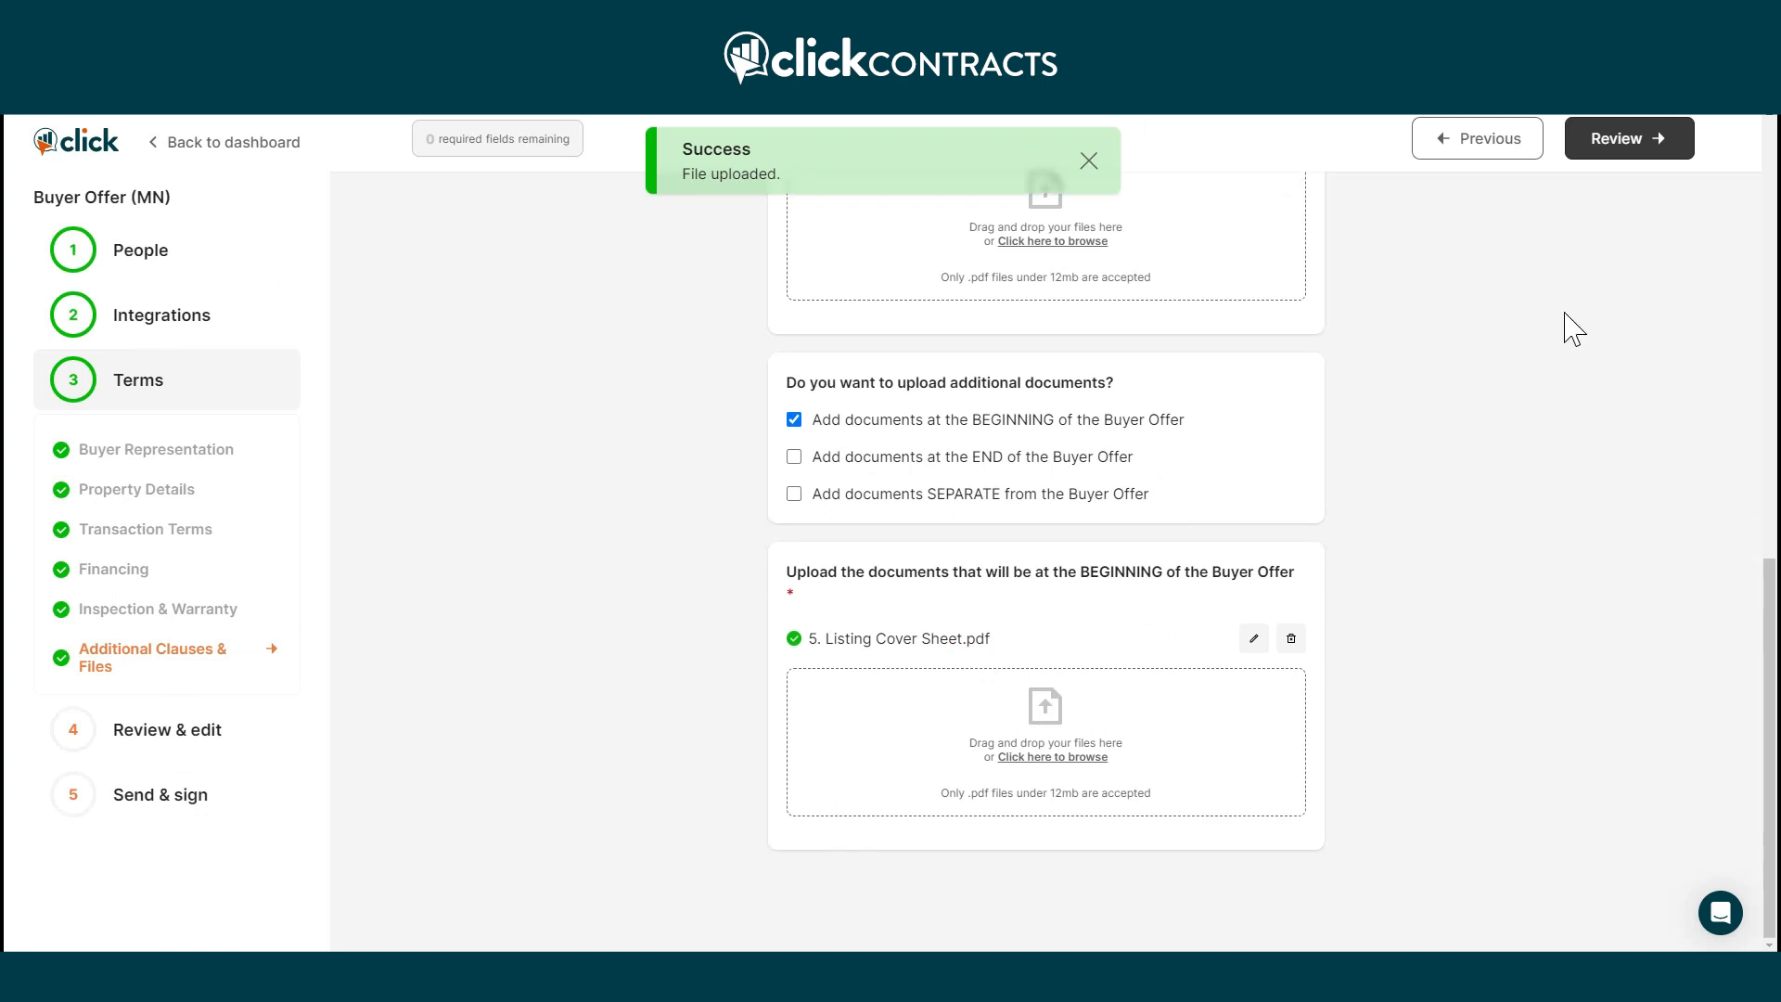
left_click(1618, 146)
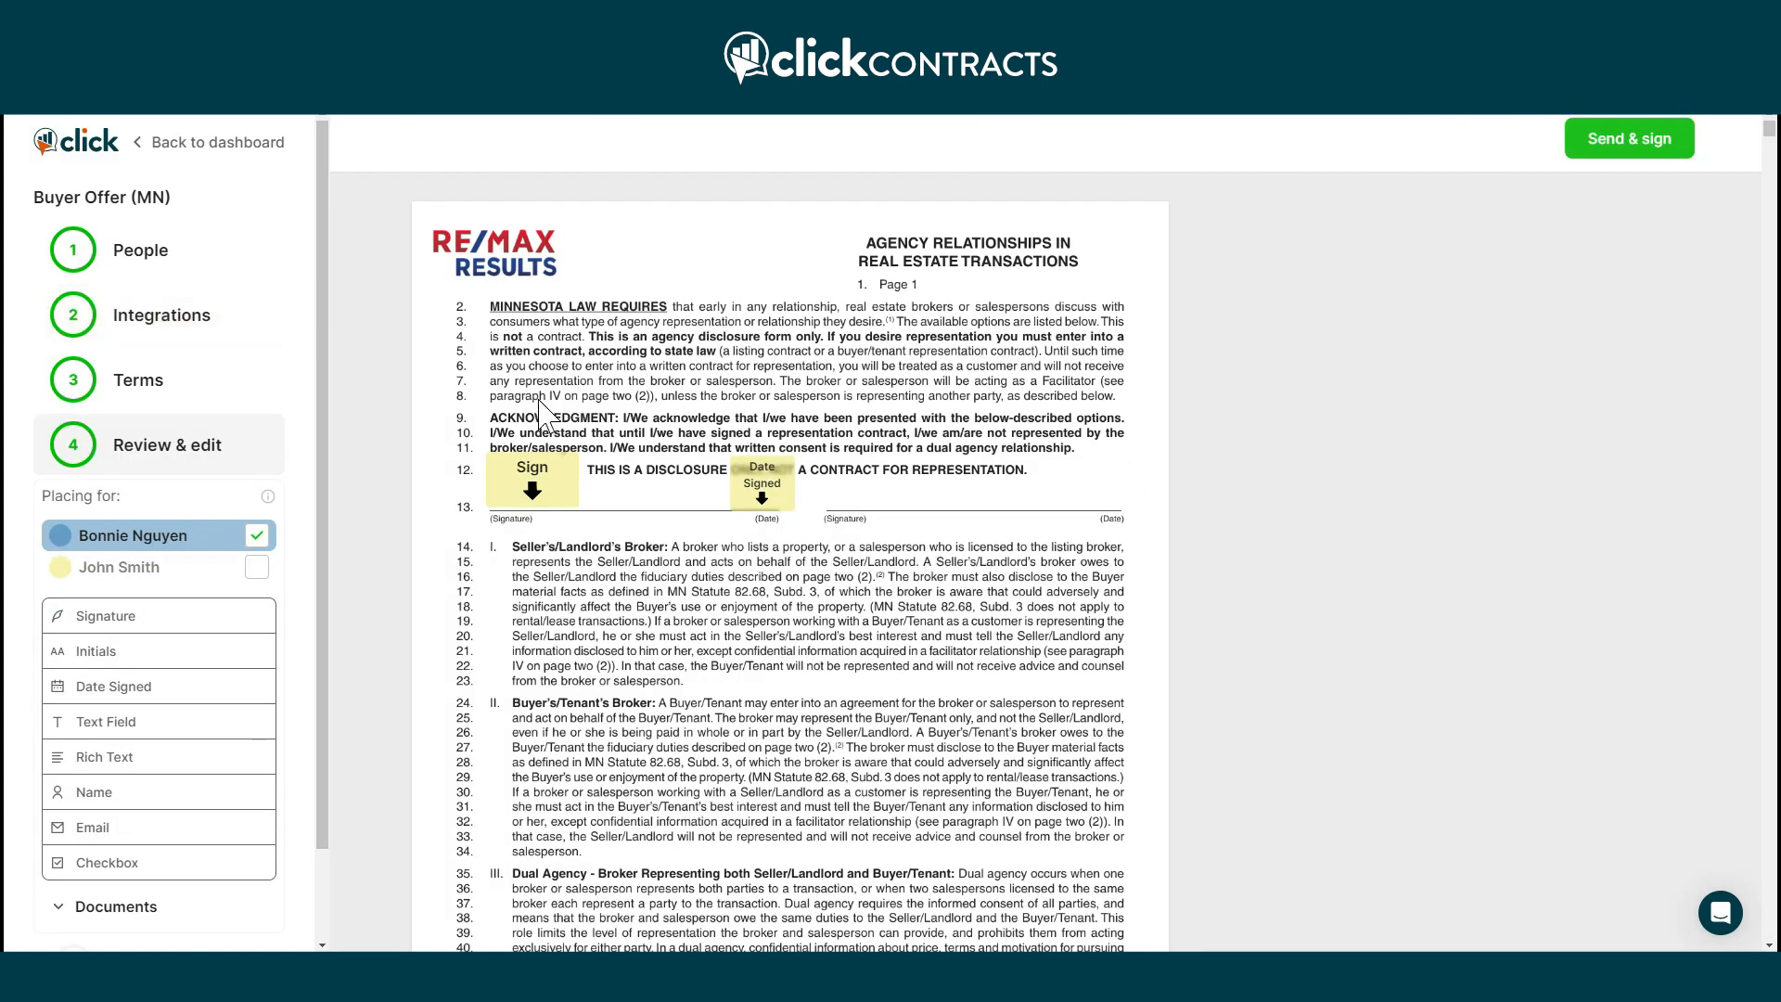
Scroll the Buyer Offer preview down to the Listing Coversheet, expanding the sidebar Documents list.
scroll(1178, 371, "down", 20)
scroll(1187, 342, "down", 10)
scroll(492, 741, "down", 10)
scroll(904, 661, "down", 10)
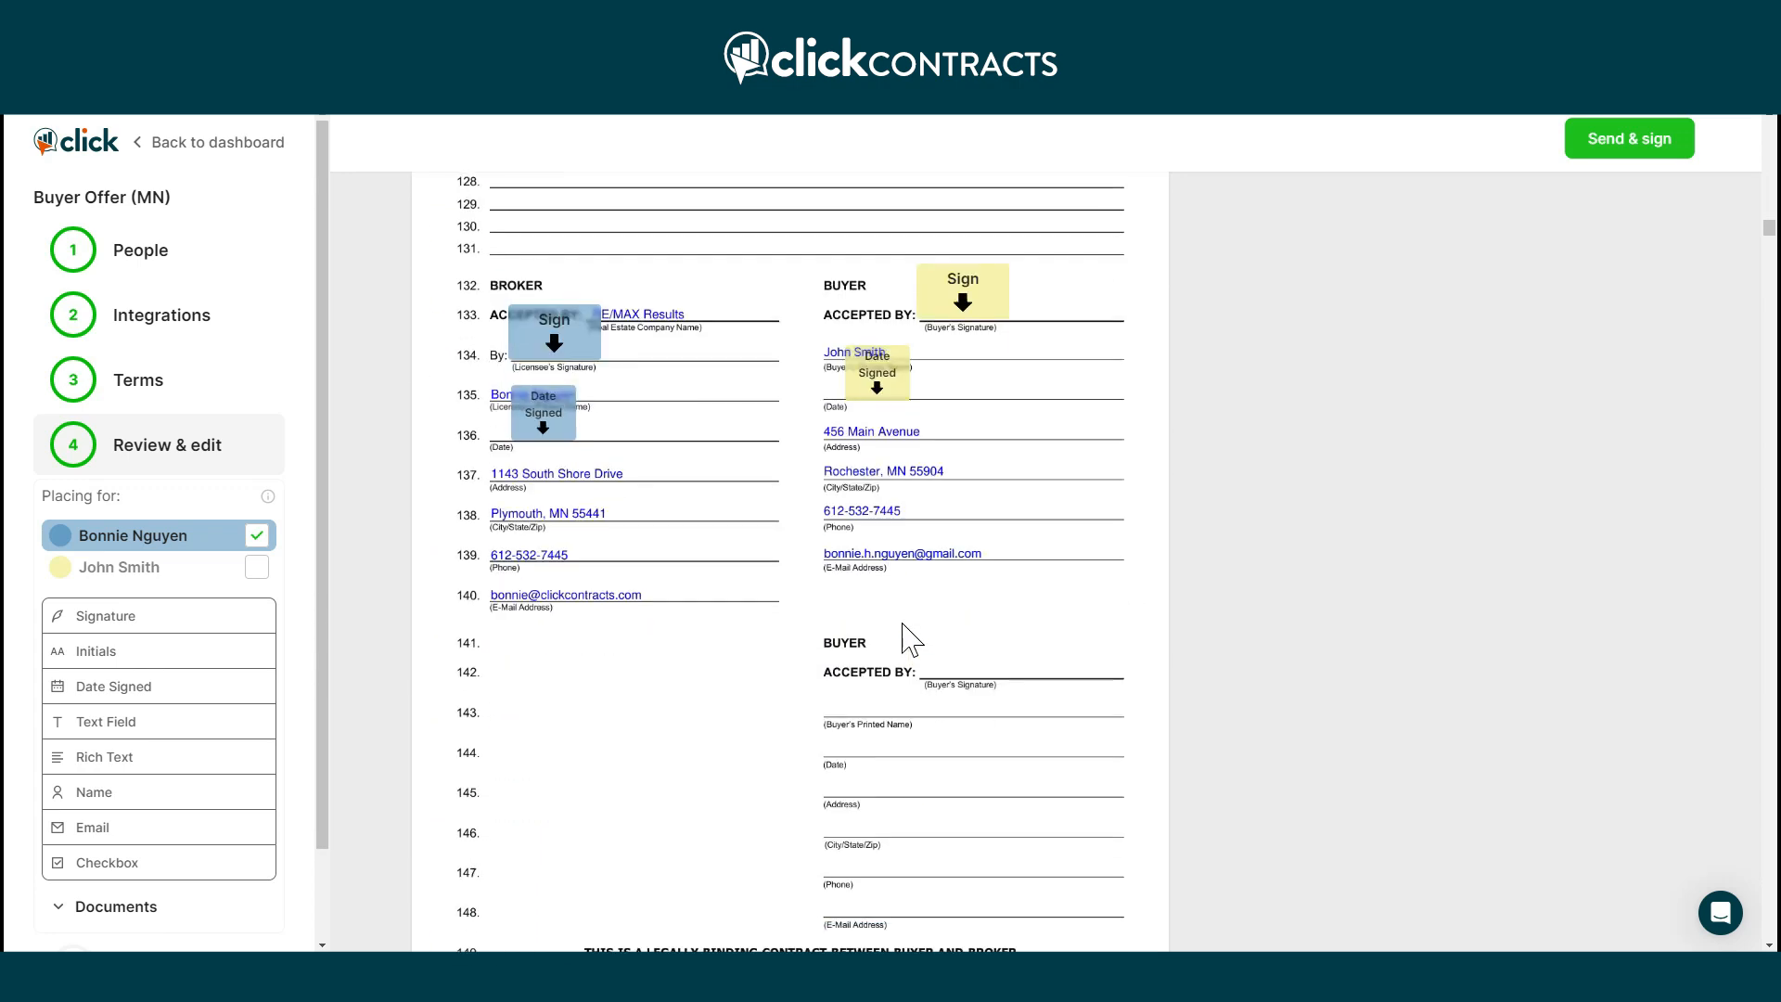
scroll(904, 640, "down", 8)
left_click(209, 904)
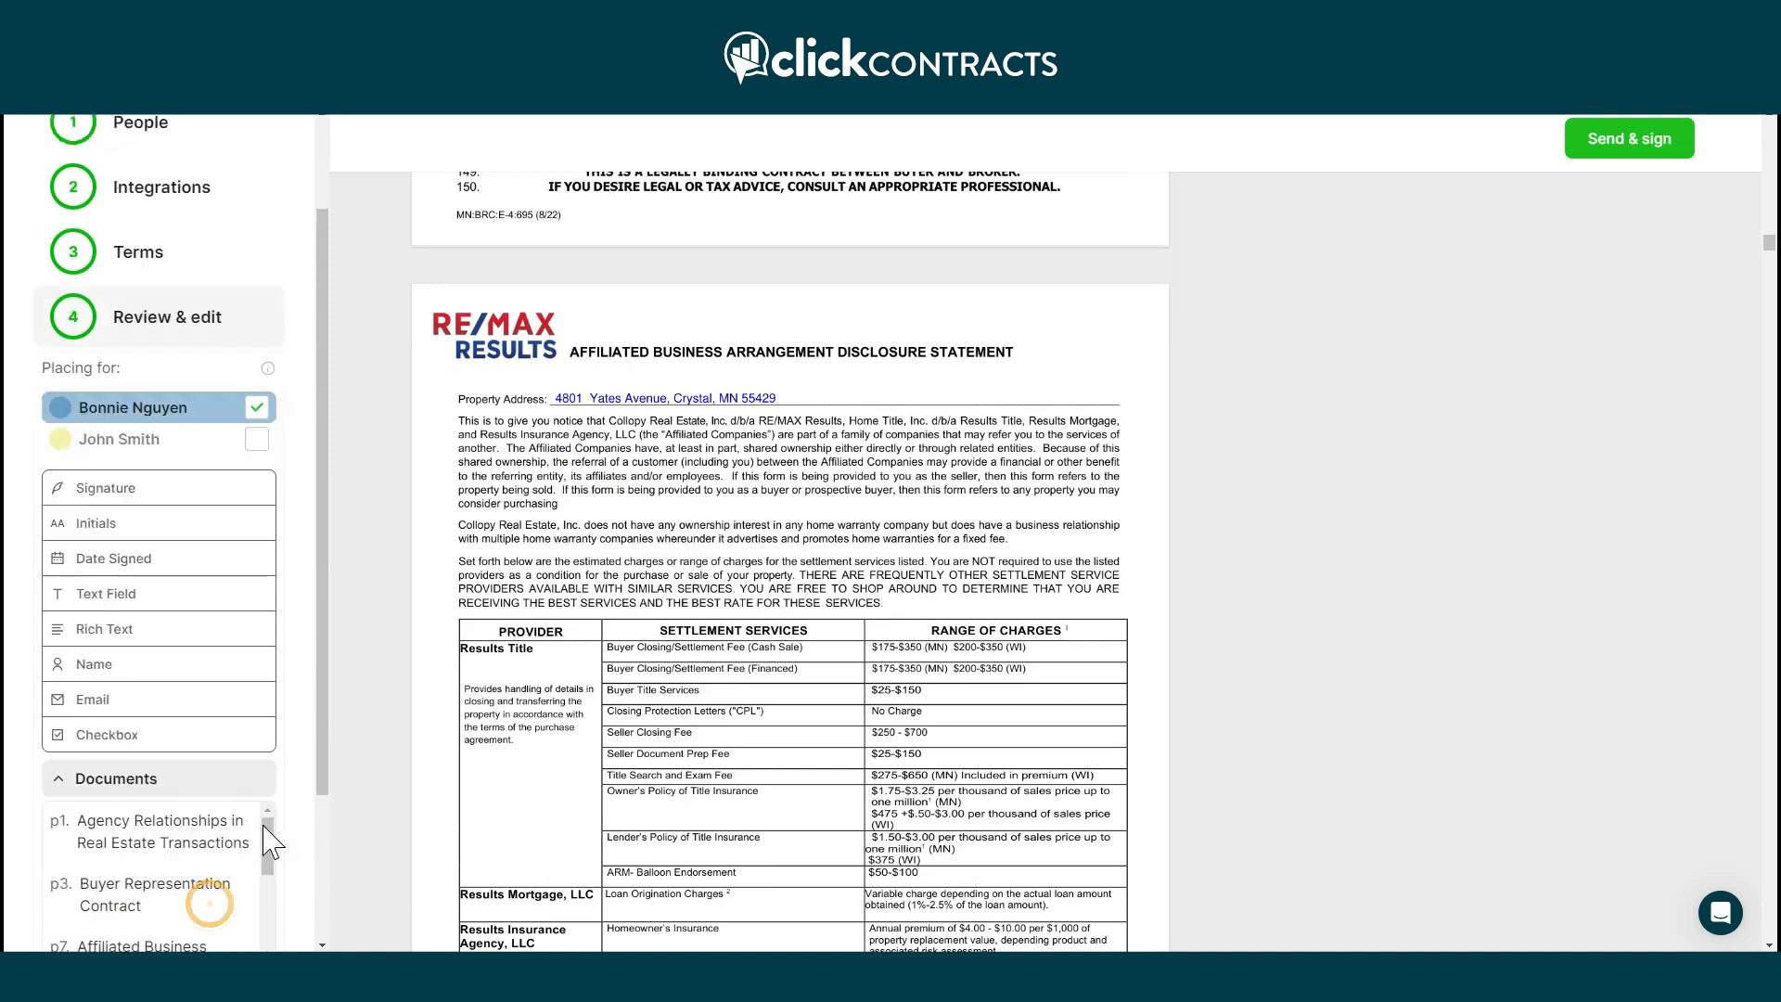
scroll(258, 807, "down", 10)
scroll(1143, 668, "down", 1)
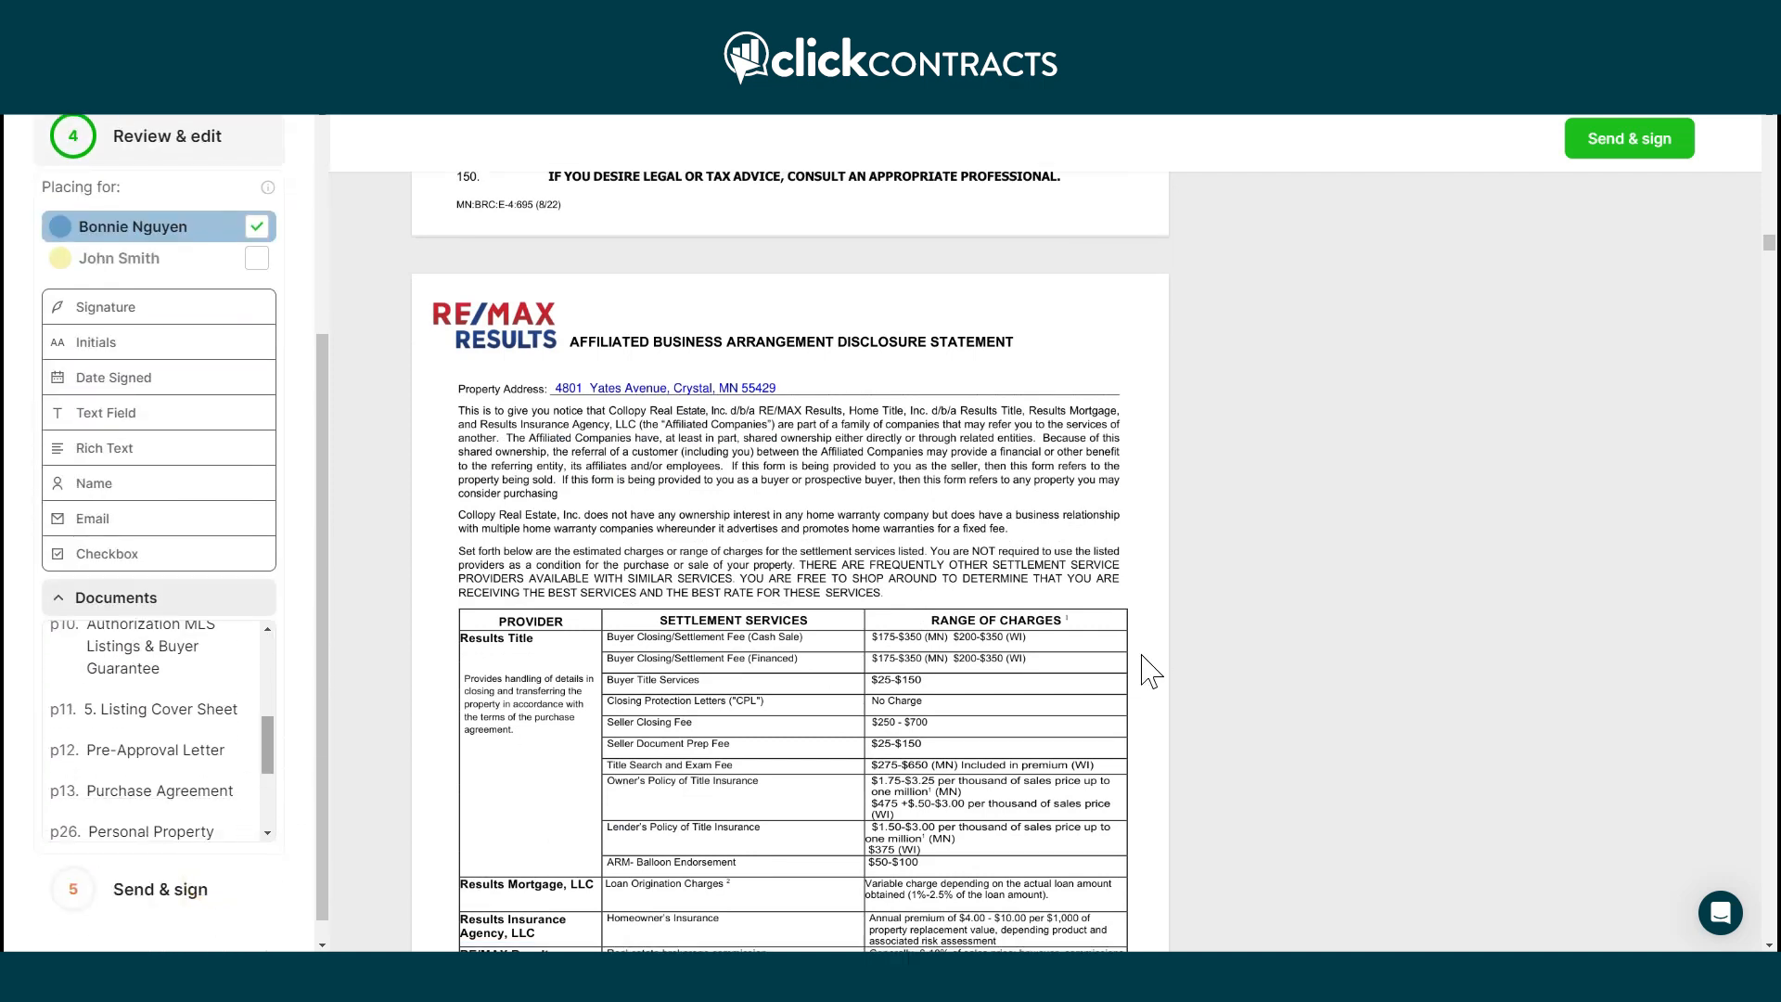
scroll(1150, 669, "down", 15)
scroll(1153, 666, "down", 15)
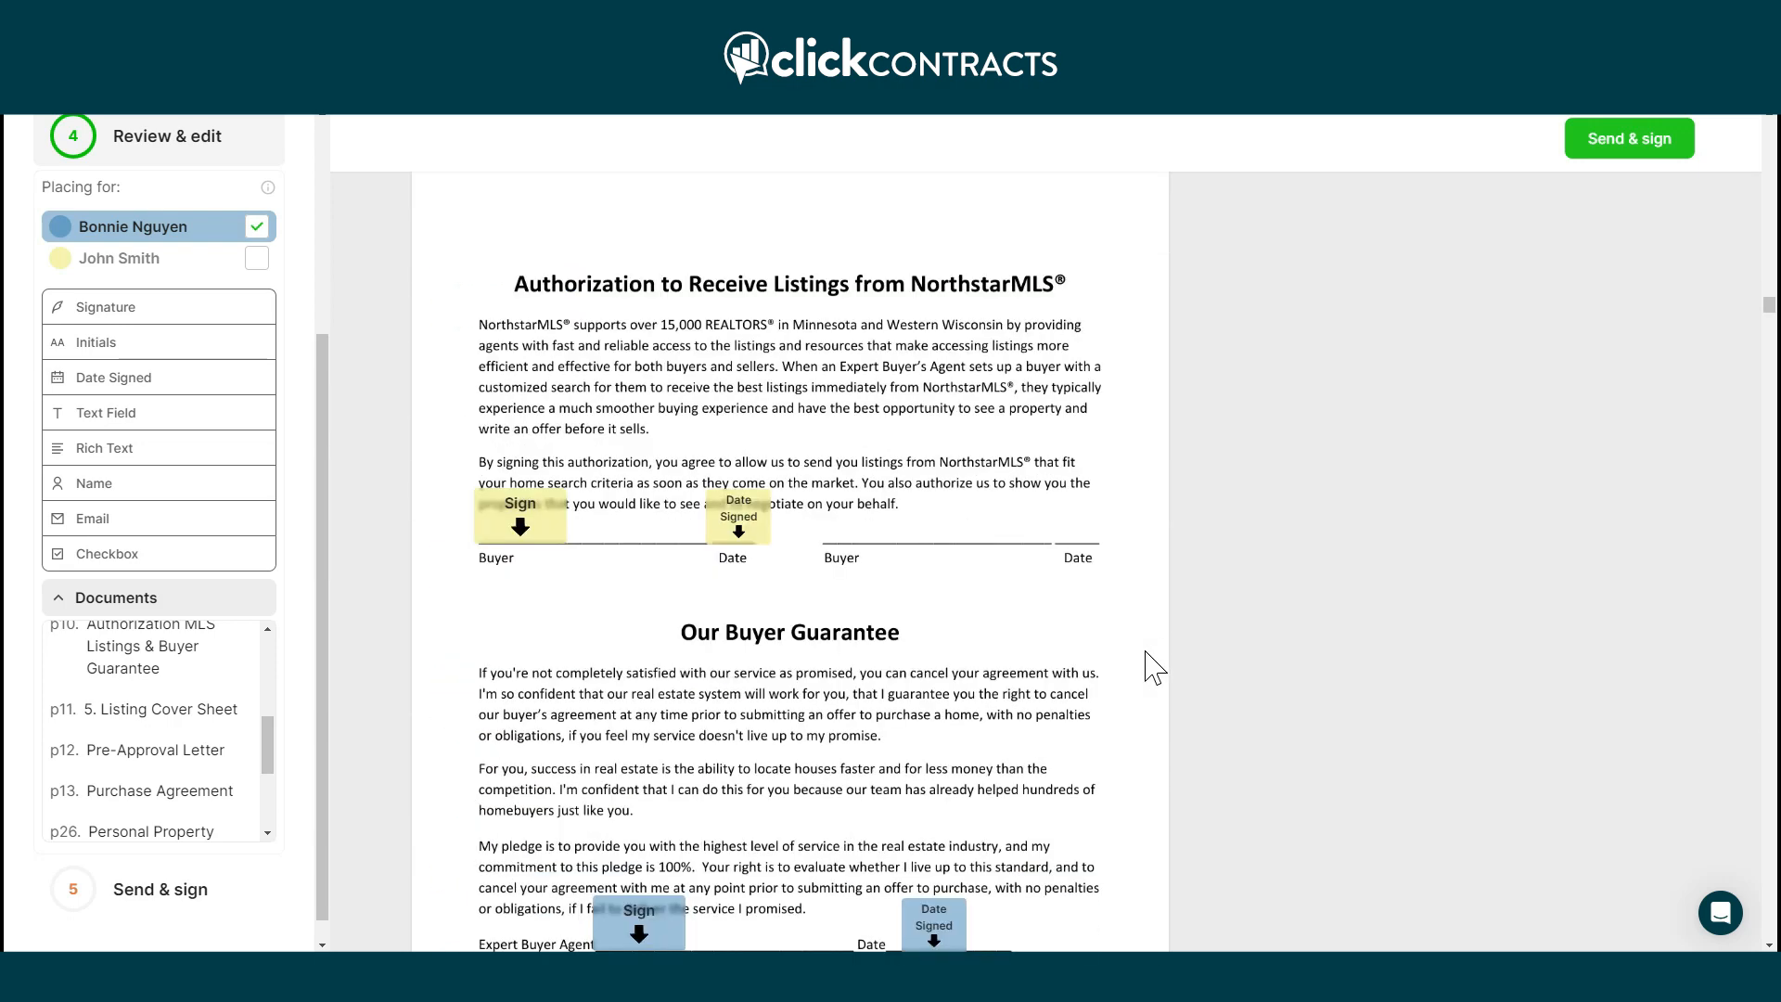
scroll(1146, 668, "down", 12)
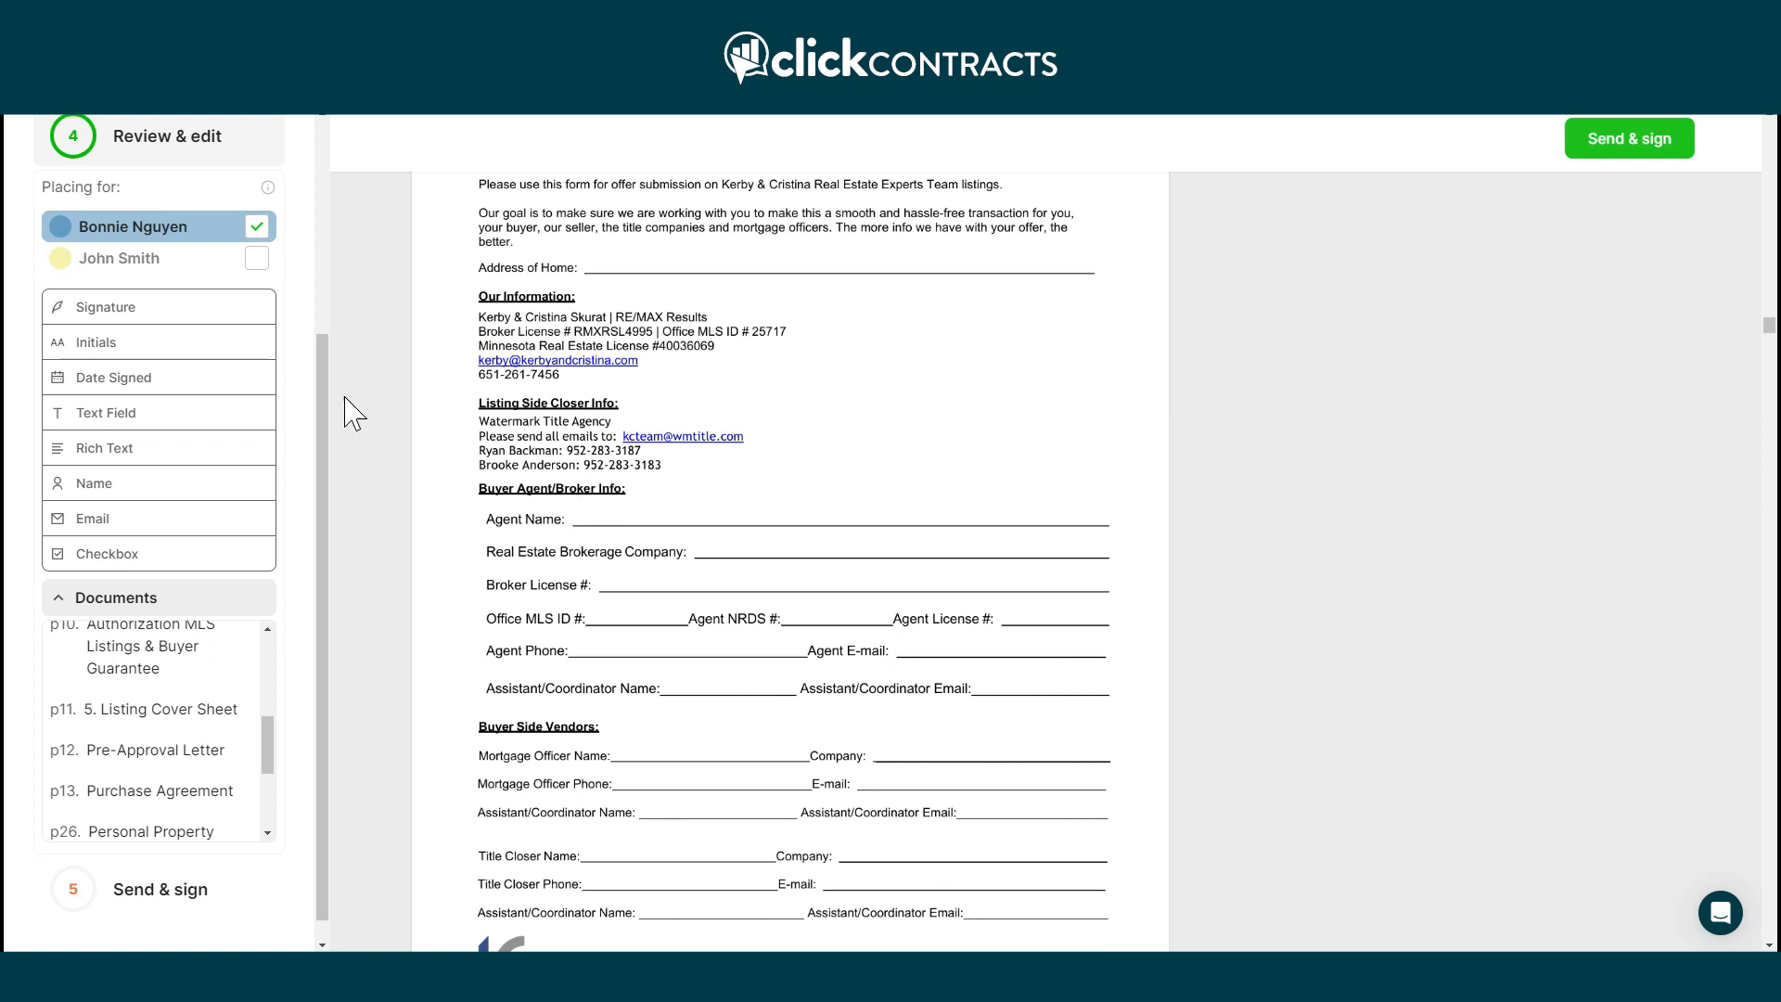
Add a read-only '123 Main St' field on the Address of Home line, then place fields for the buyer.
mouse_move(119, 412)
left_mouse_down()
mouse_move(551, 324)
mouse_move(675, 255)
mouse_move(694, 269)
left_mouse_up()
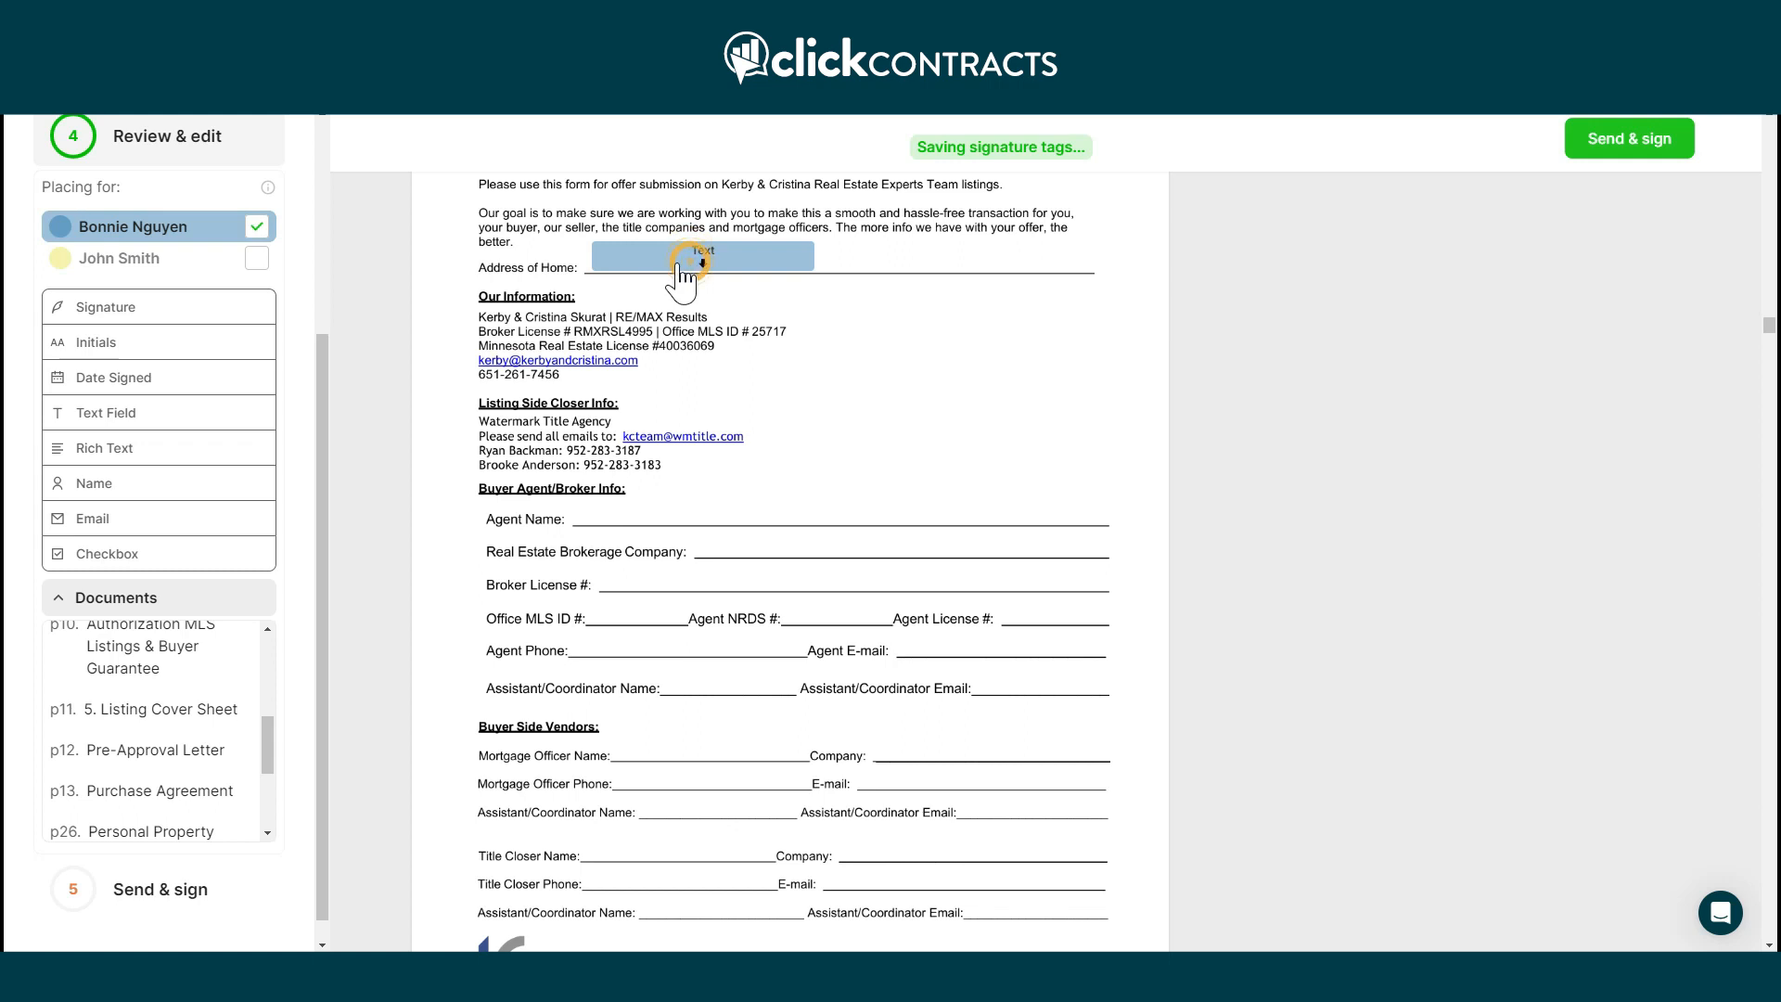
left_click(684, 264)
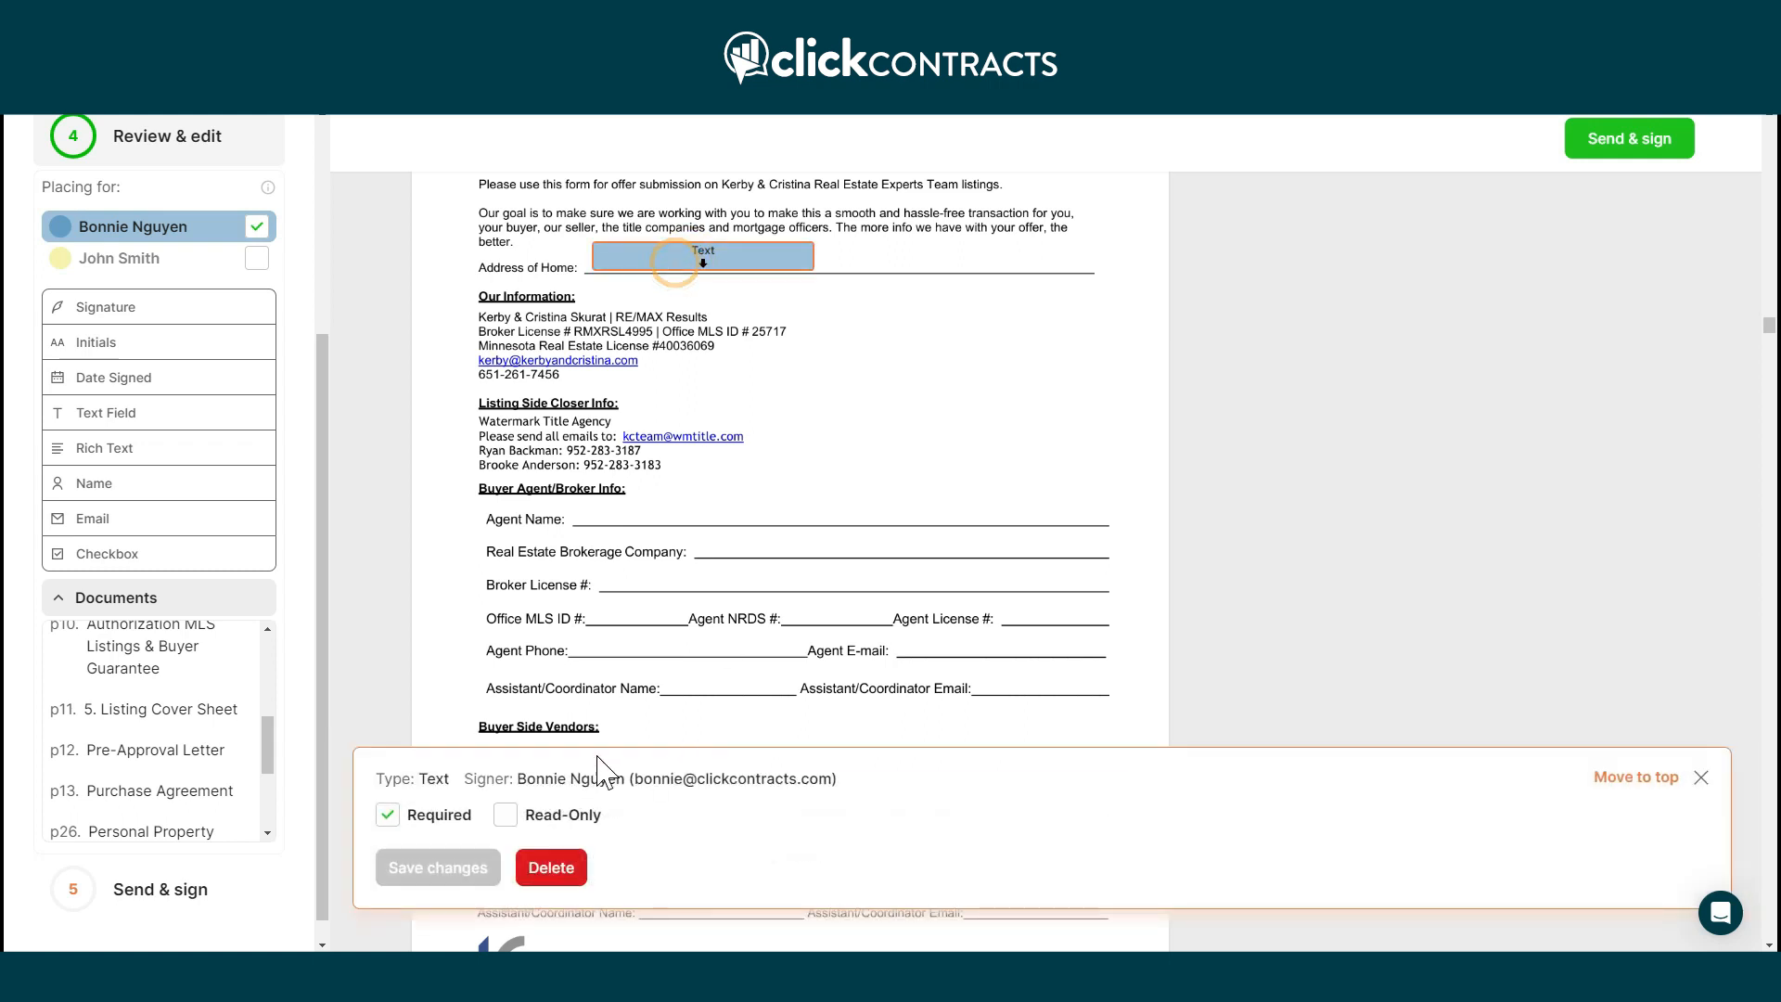
left_click(505, 815)
left_click(464, 818)
type("1")
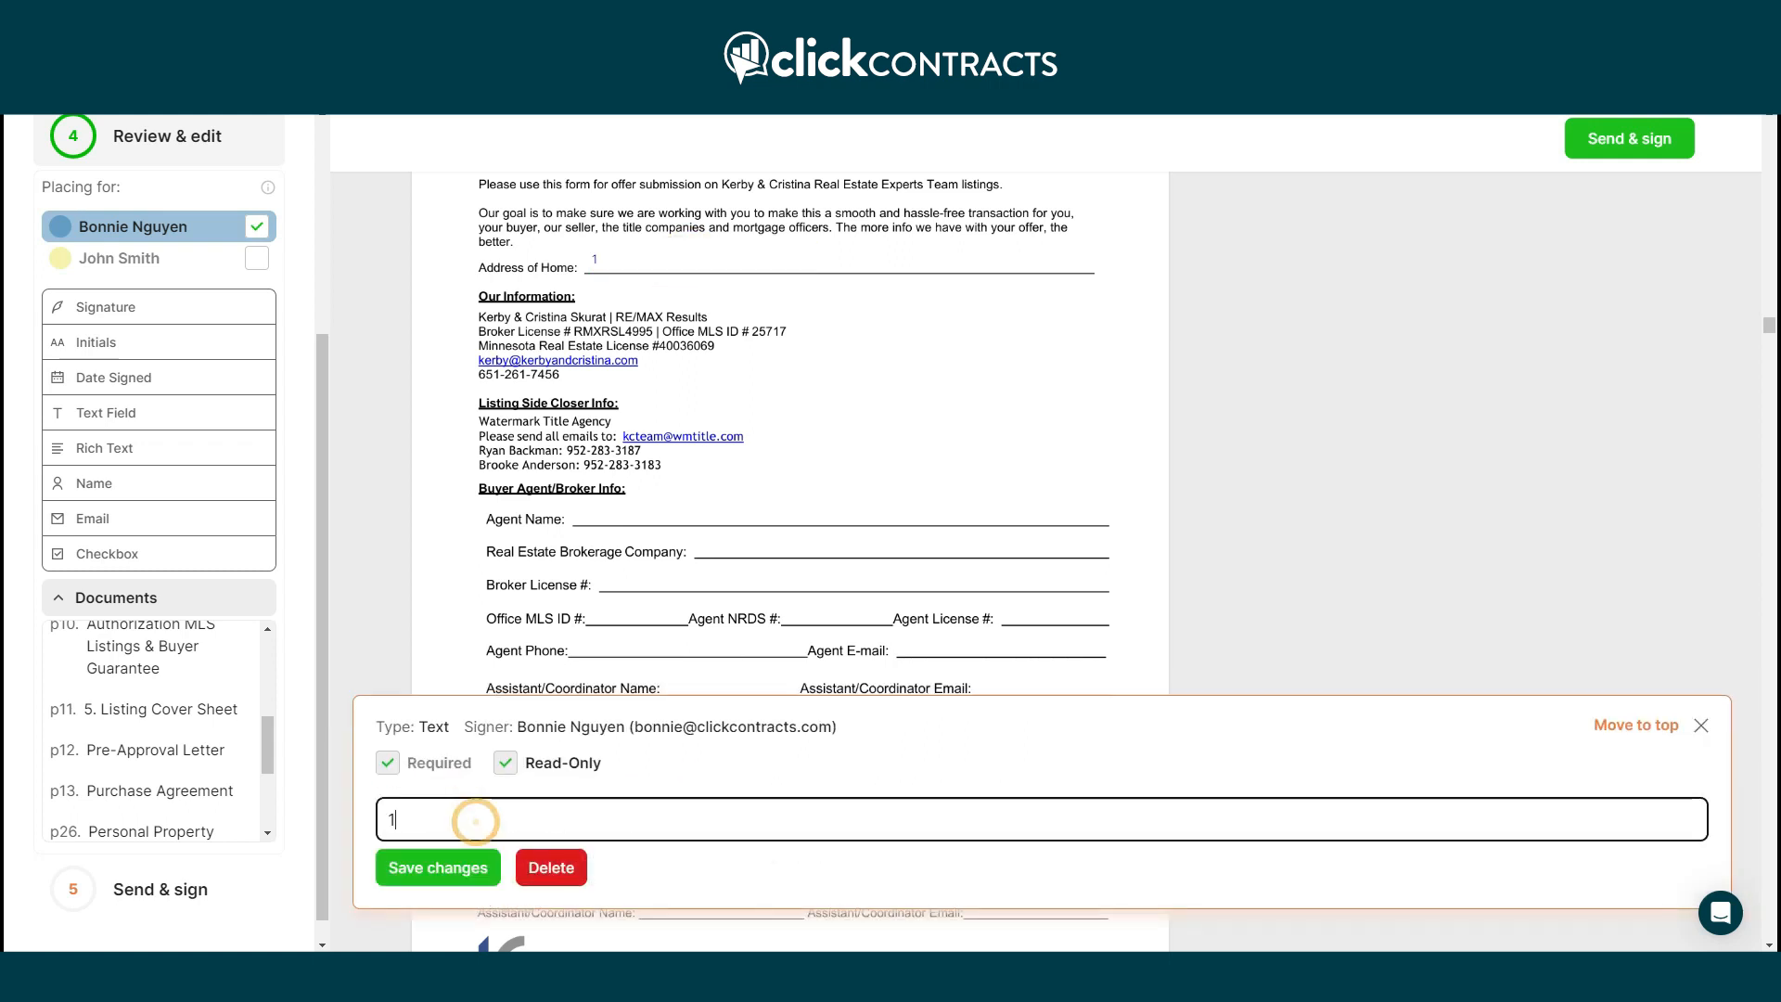
type("23 Main St Plymouth MN")
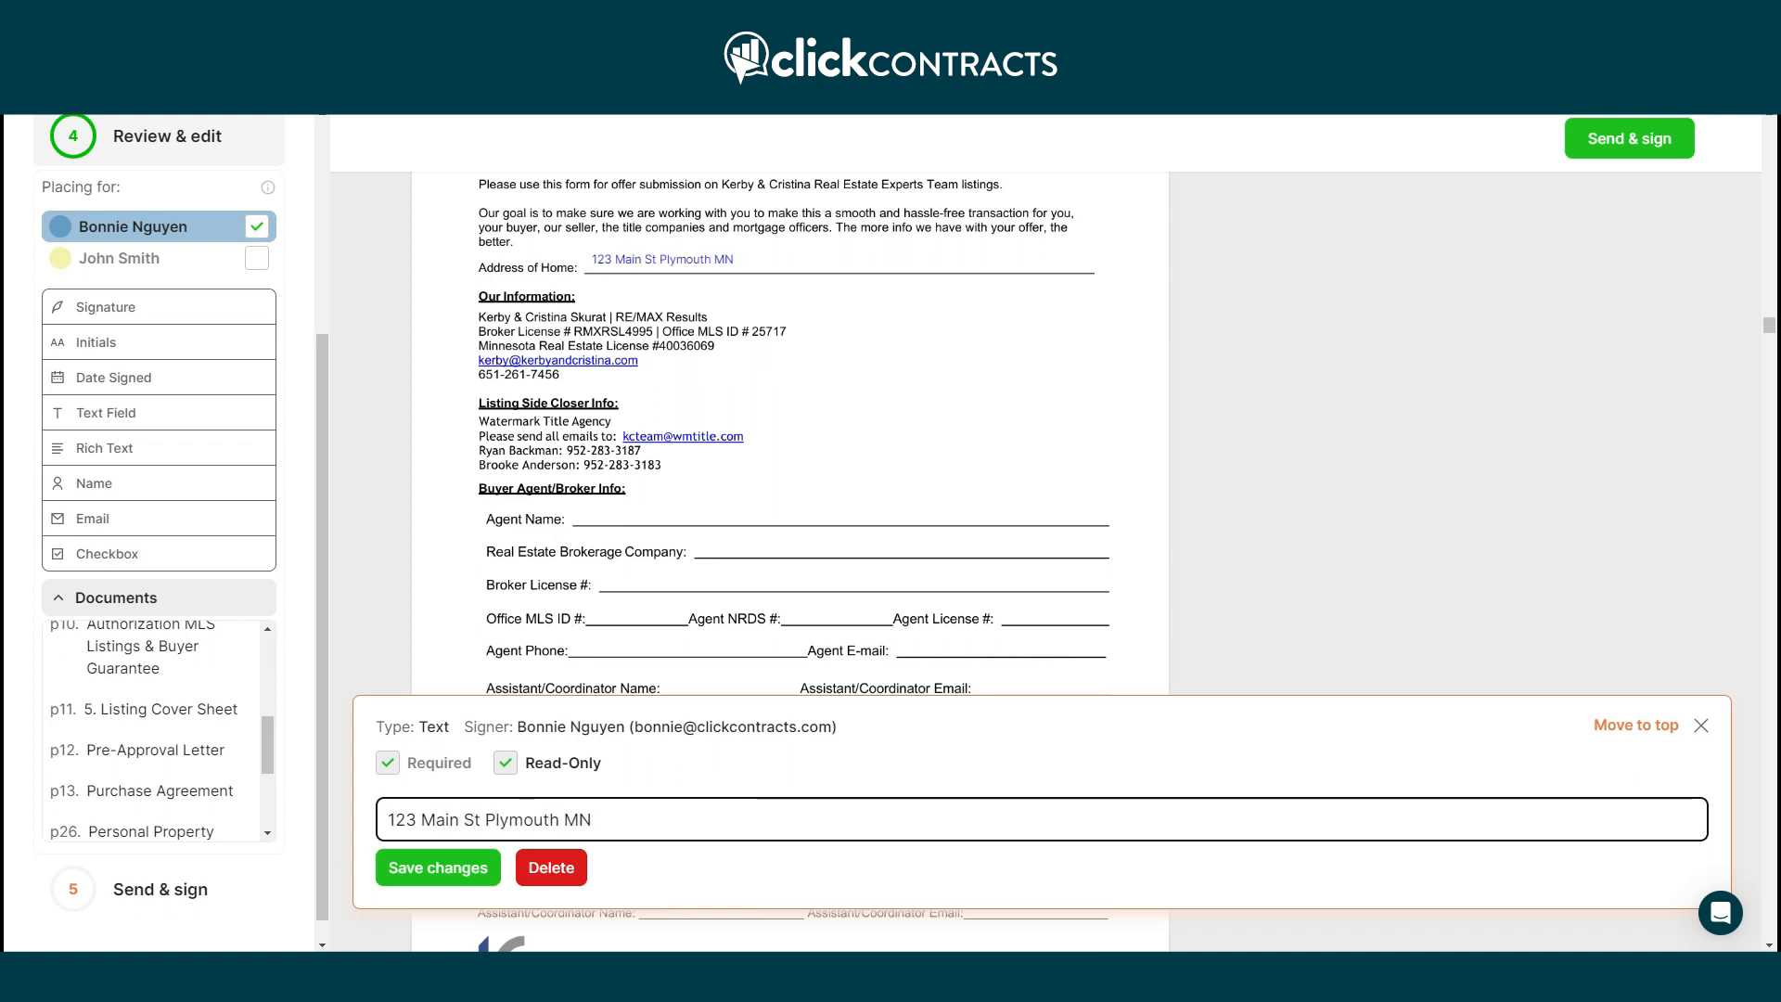
left_click(419, 868)
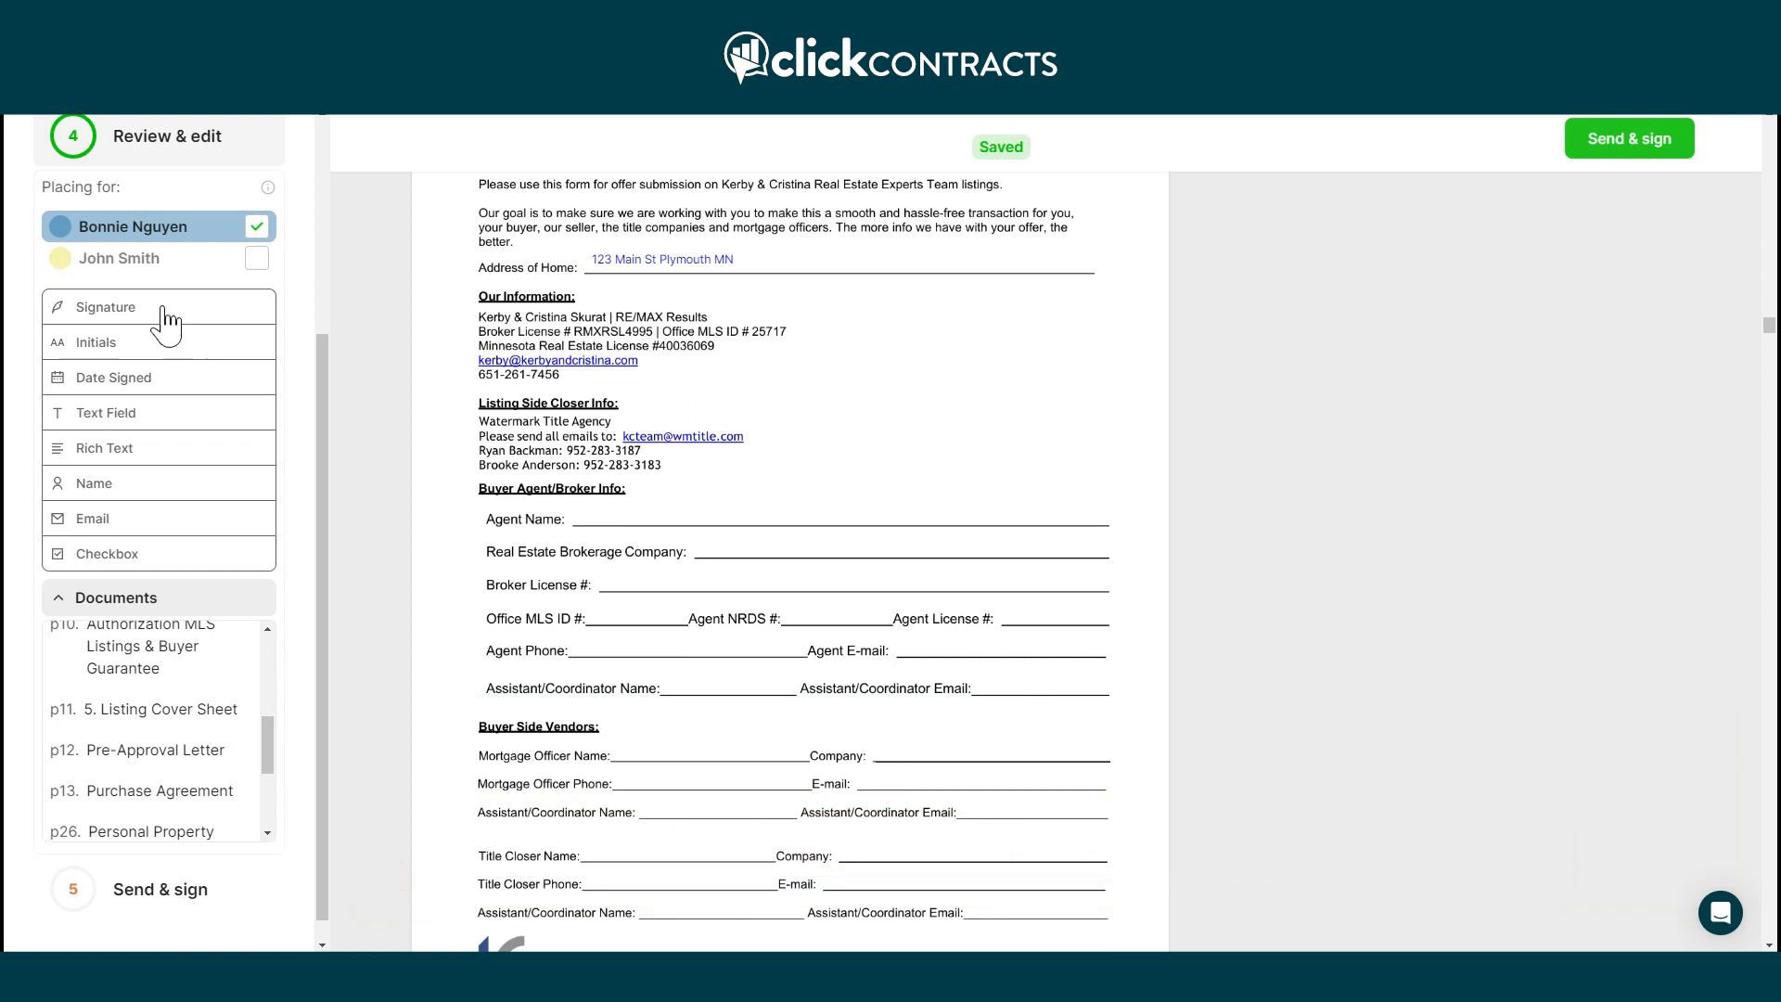
left_click(185, 258)
Place the buyer's signature, date-signed, email and checkbox fields along the Agent Name line.
mouse_move(167, 307)
left_mouse_down()
mouse_move(732, 519)
mouse_move(695, 526)
left_mouse_up()
left_click_drag(199, 394, 838, 527)
left_click(119, 526)
mouse_move(174, 543)
left_mouse_down()
mouse_move(840, 540)
mouse_move(843, 504)
mouse_move(930, 516)
left_mouse_up()
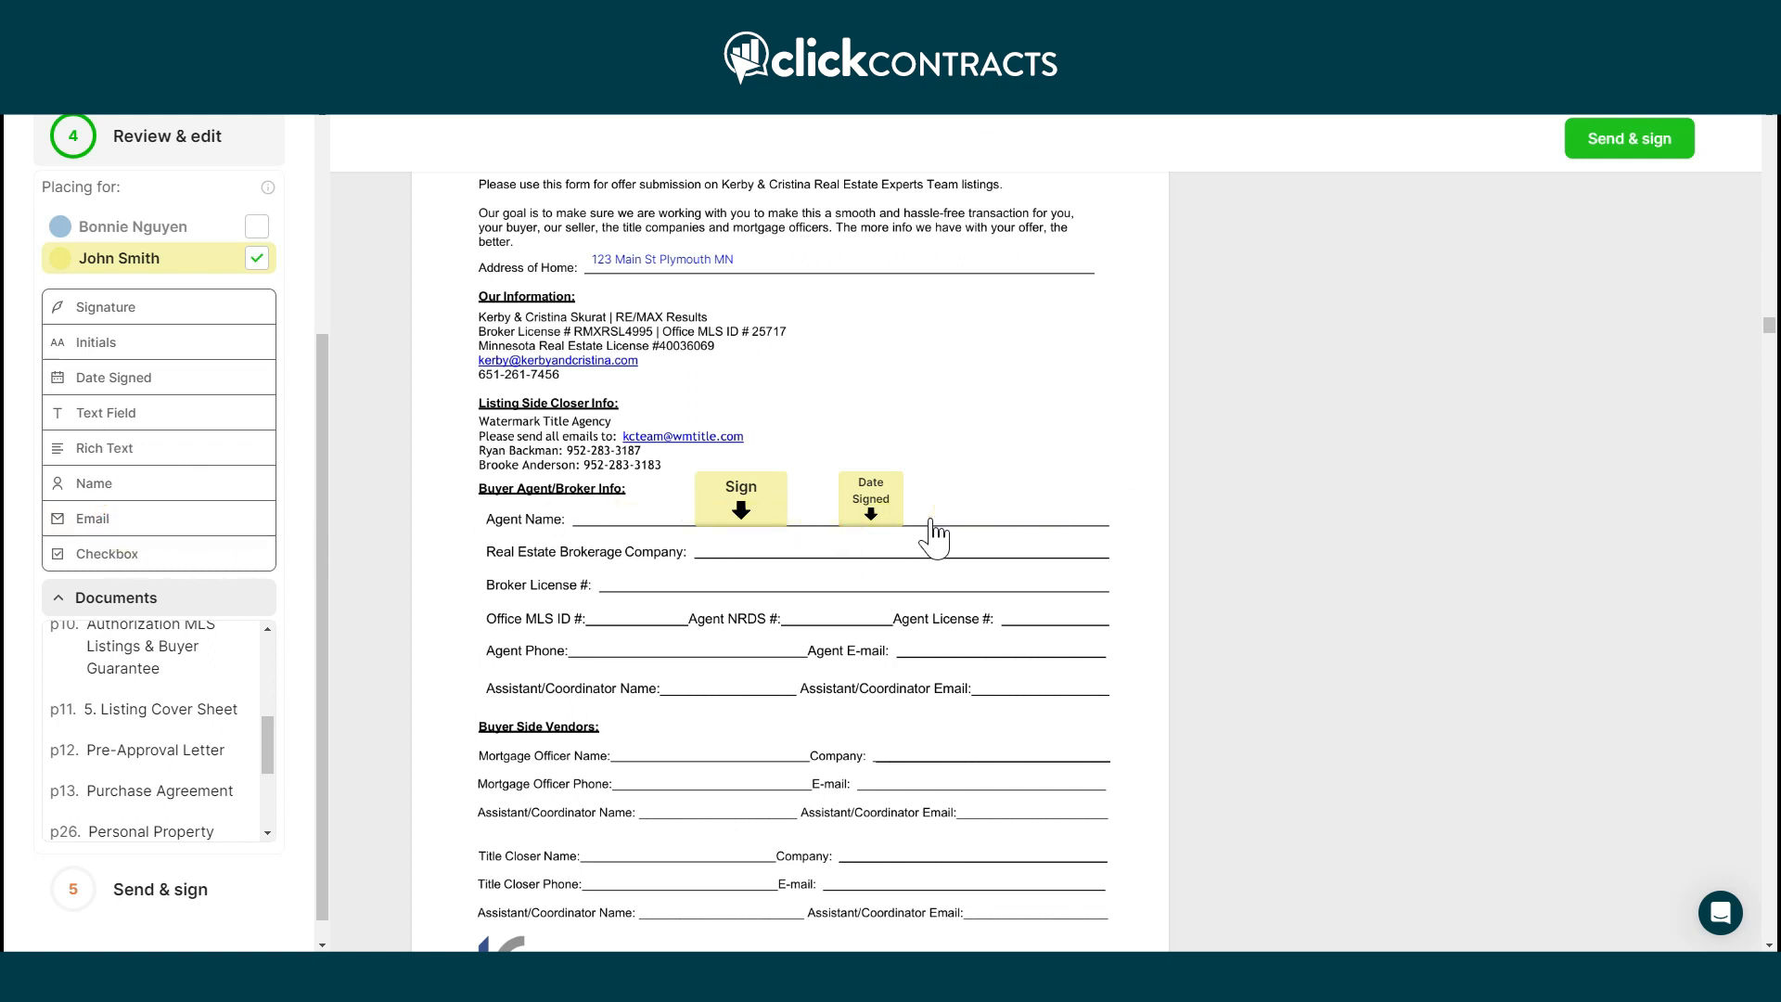
left_click(149, 556)
left_click(912, 518)
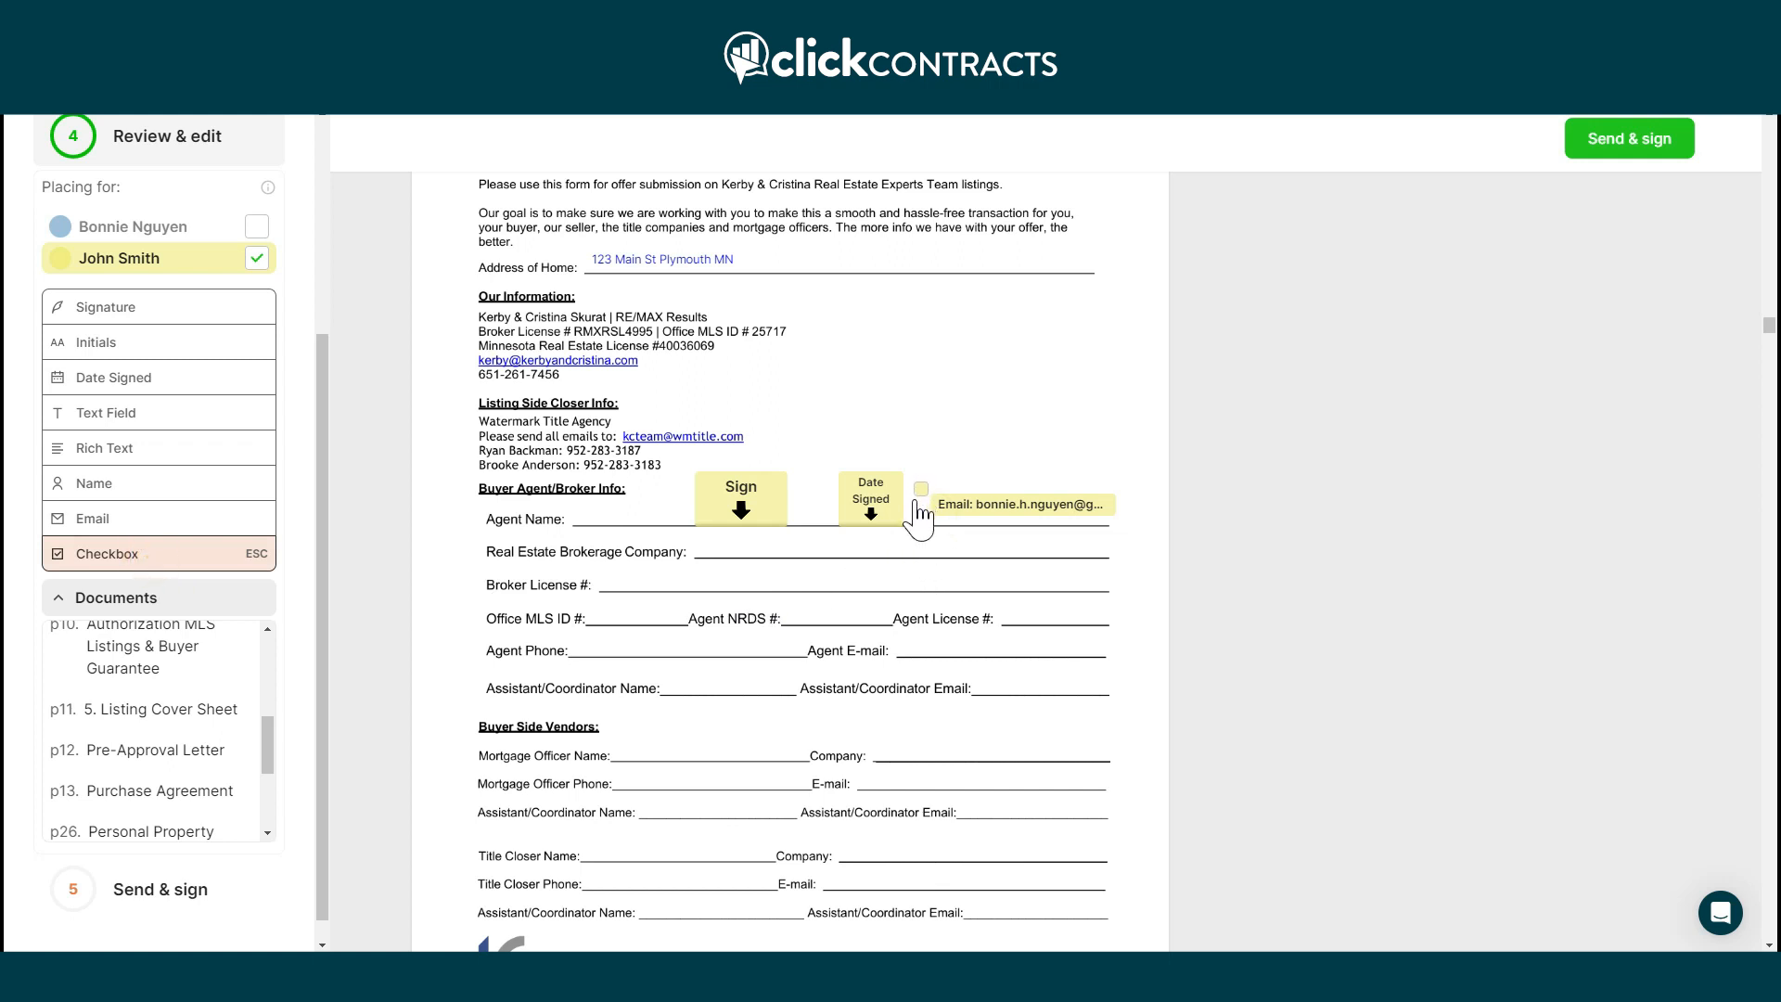
left_click(918, 524)
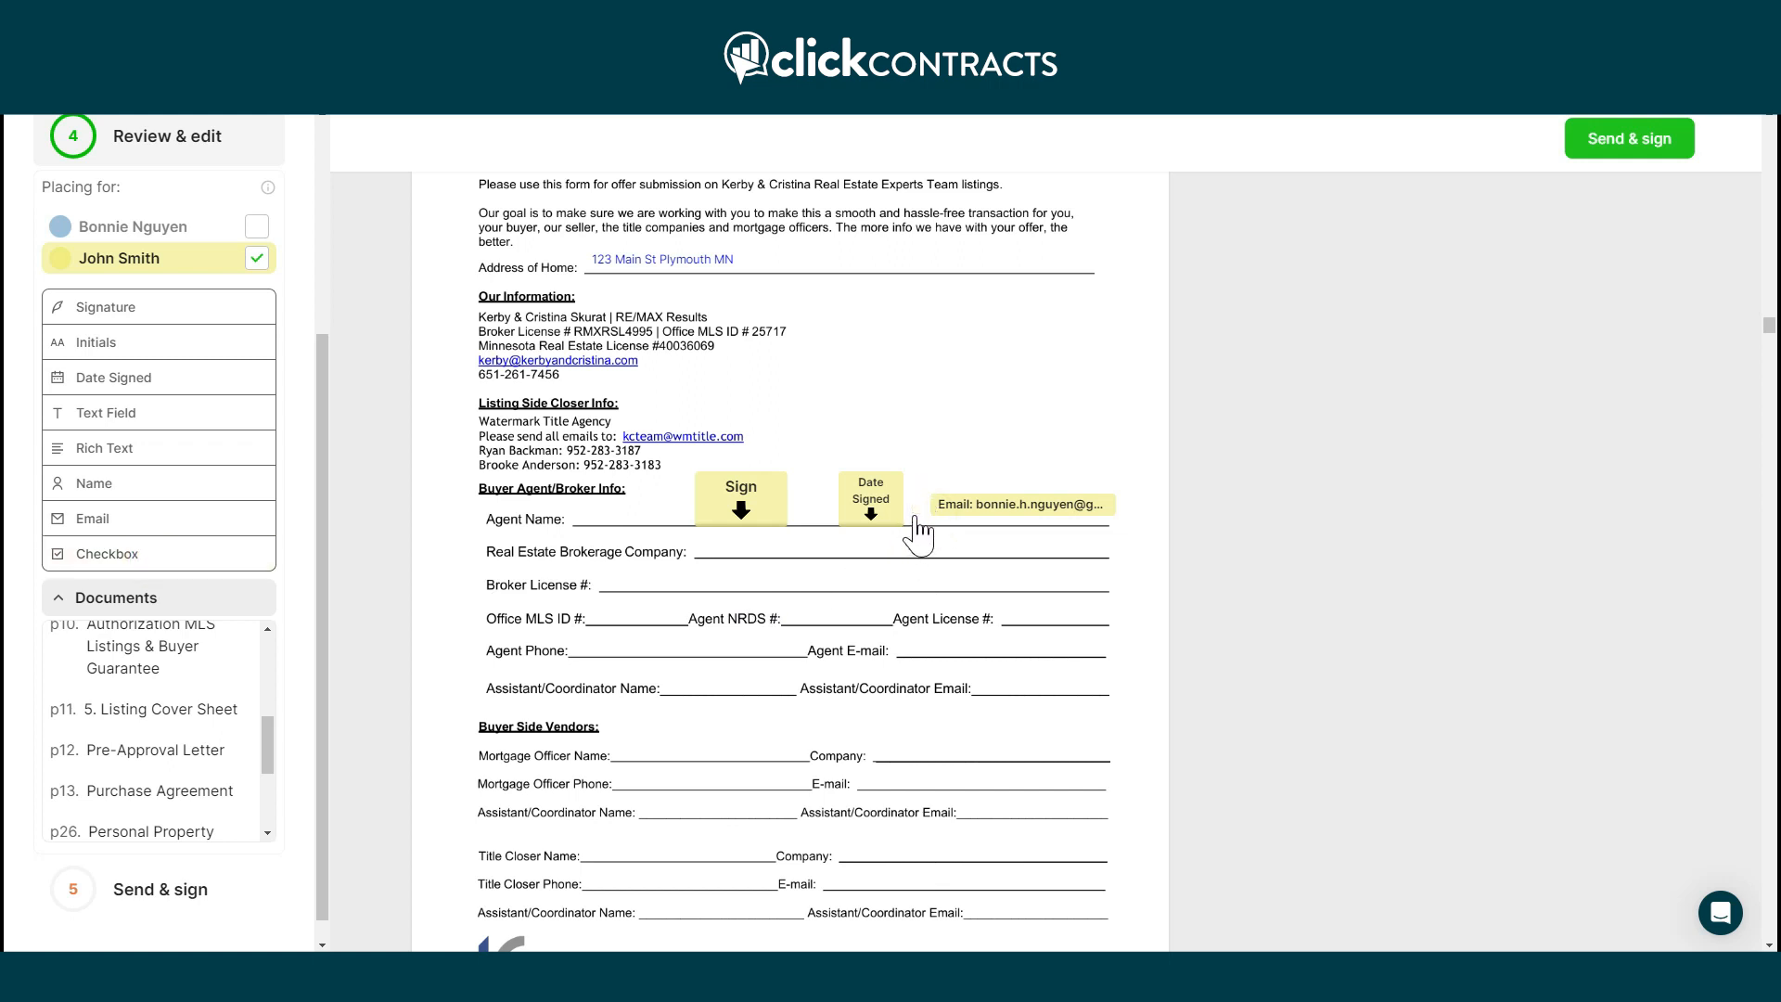
Scroll through the Purchase Agreement to its signature page with the buyer's Sign and Date Signed fields.
scroll(260, 705, "down", 2)
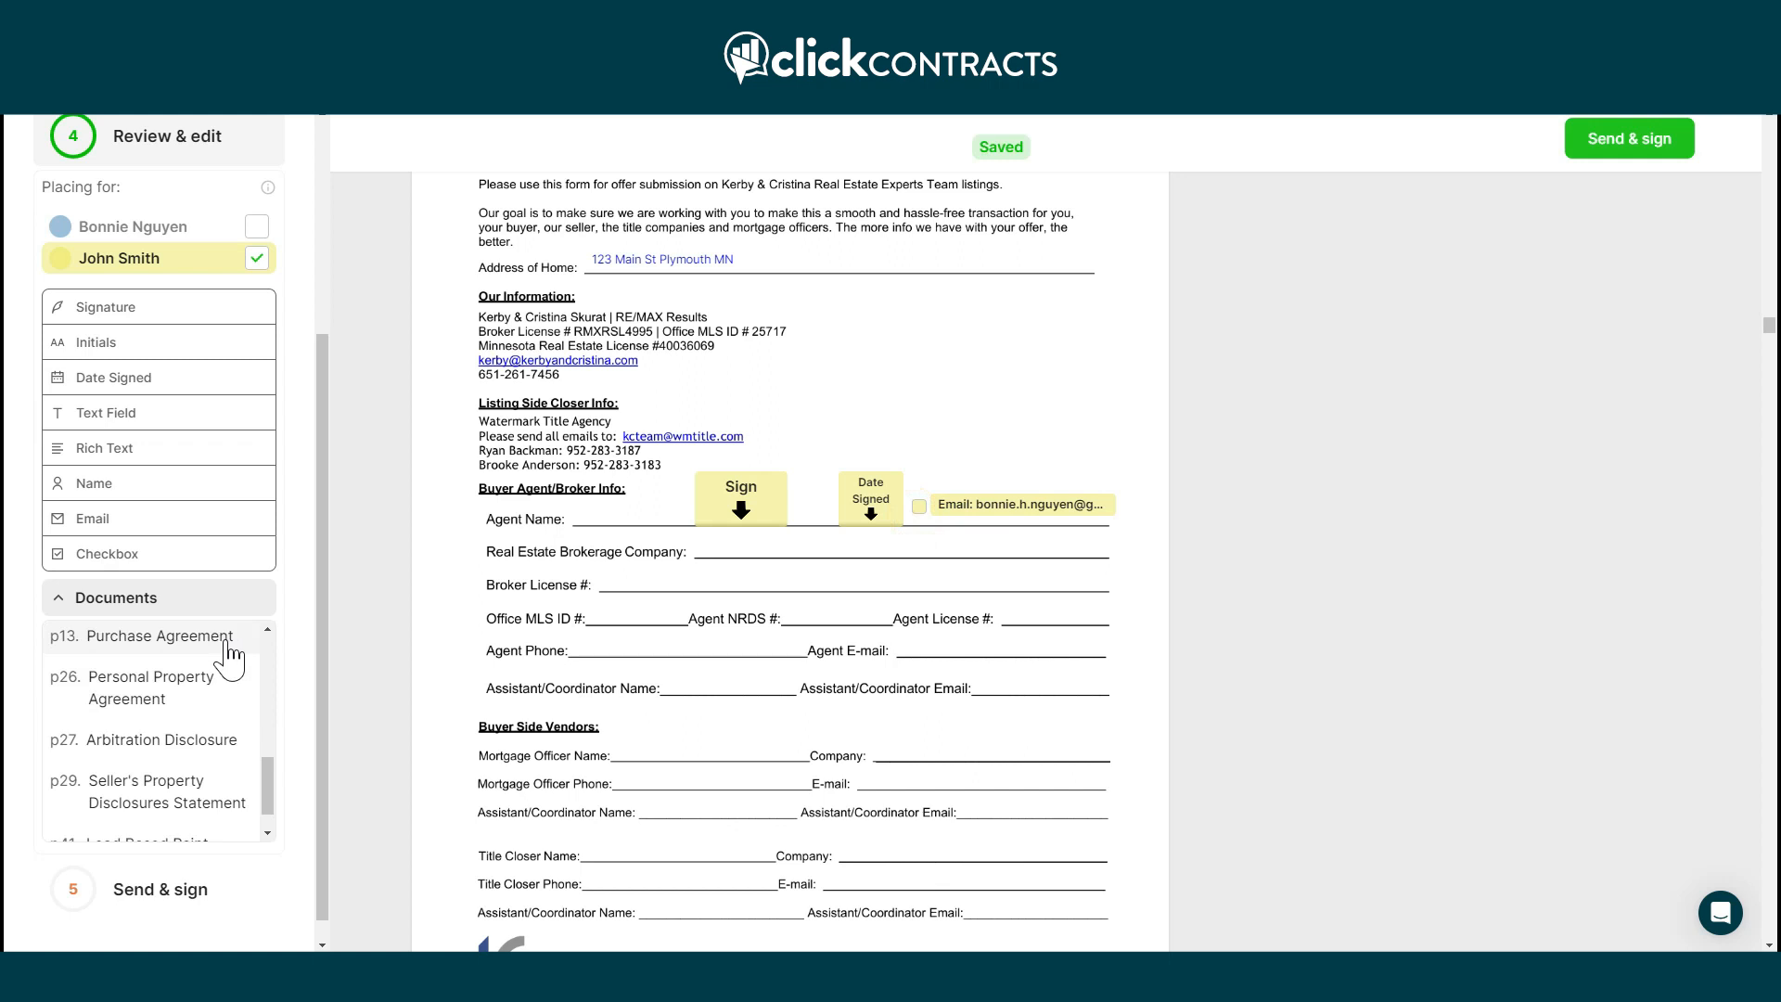
scroll(227, 687, "down", 2)
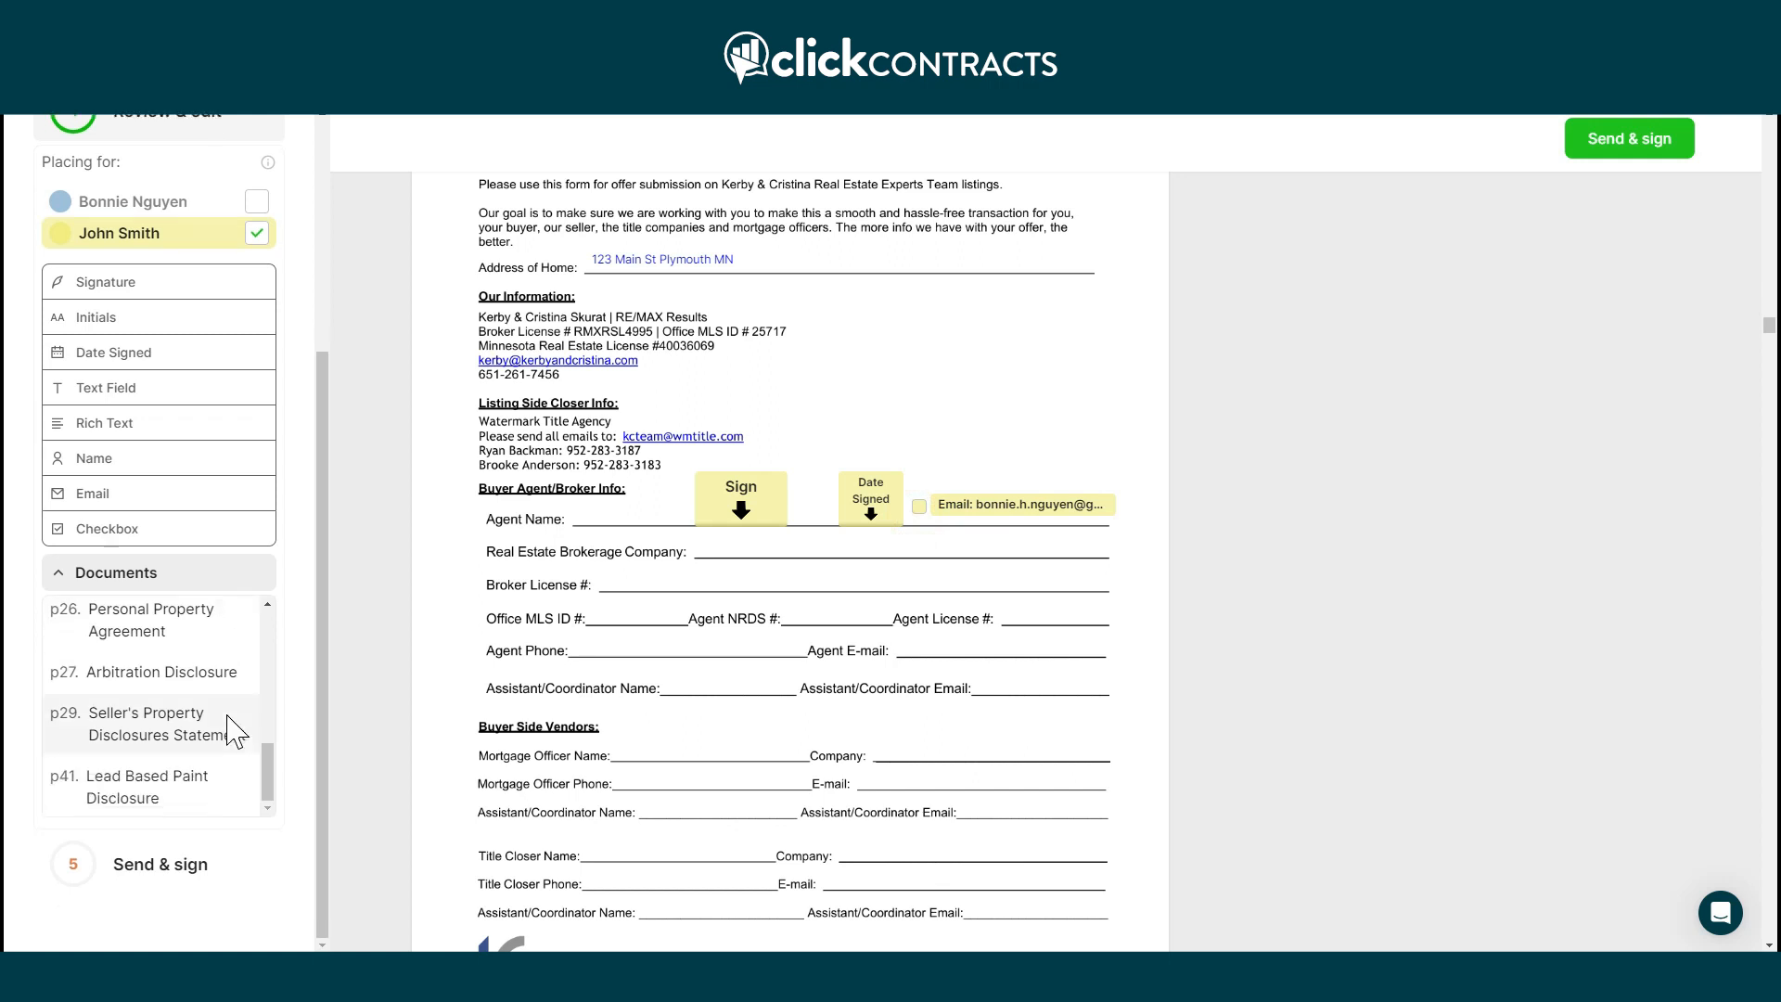
scroll(1021, 664, "down", 5)
scroll(1035, 661, "down", 12)
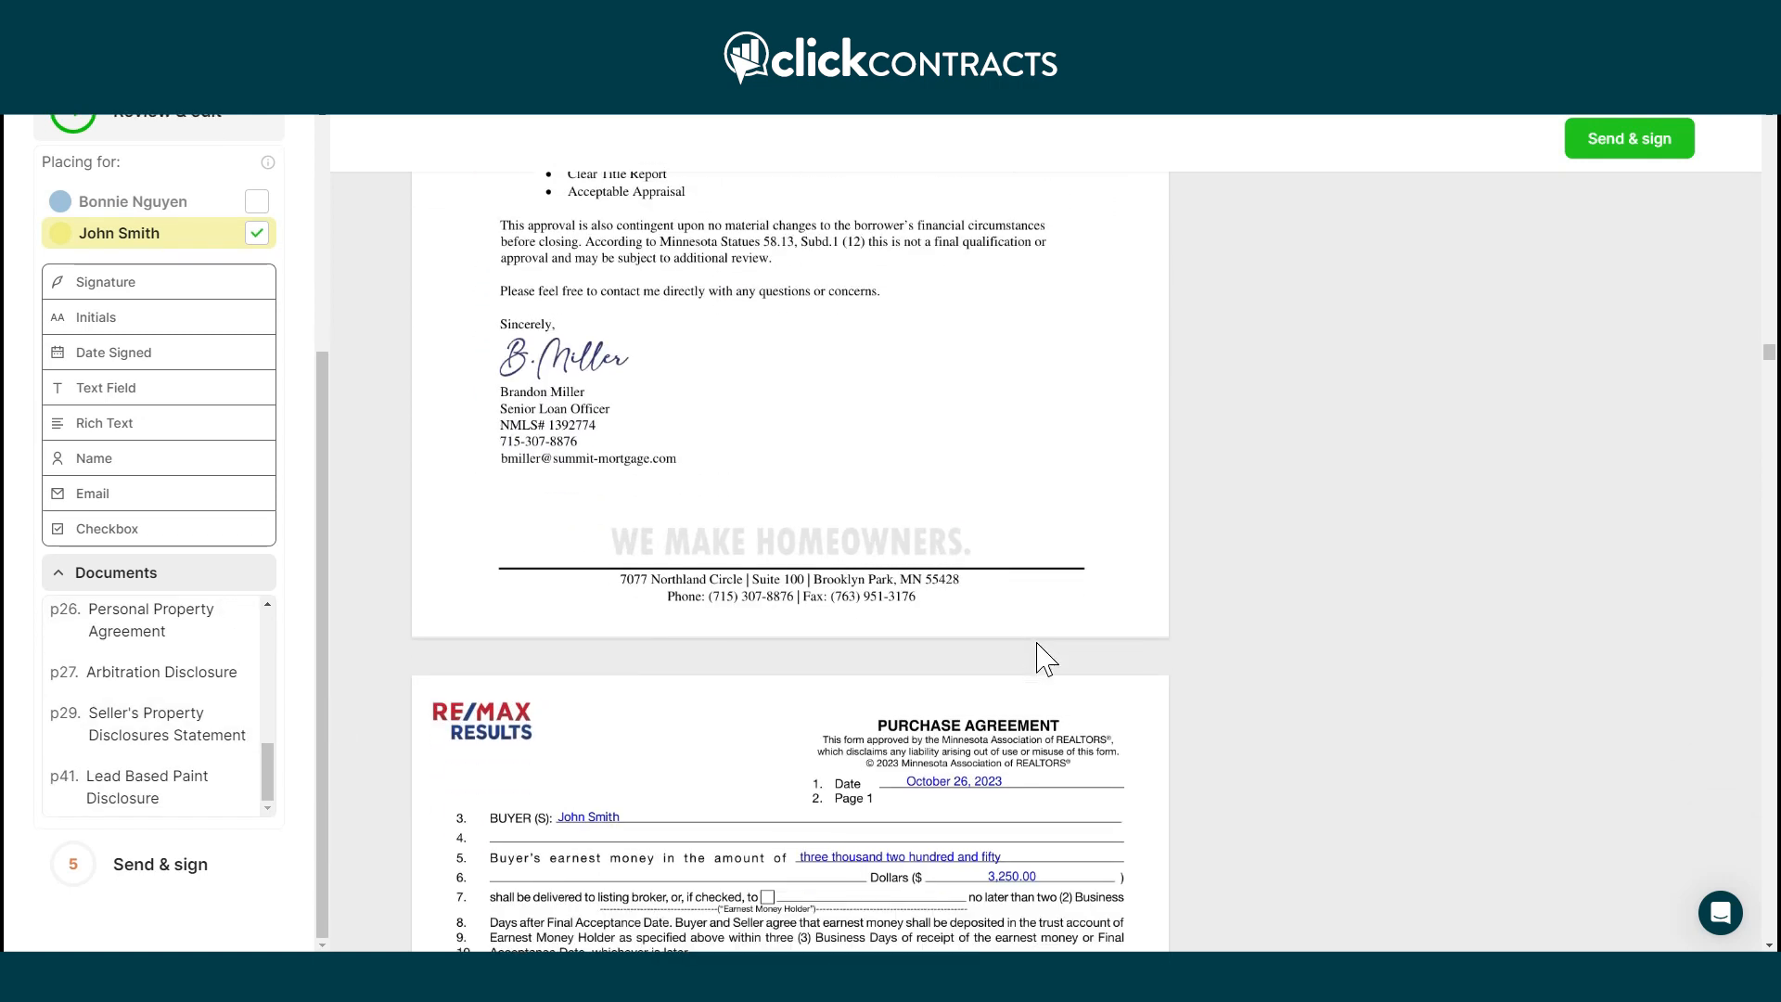
scroll(1051, 654, "down", 4)
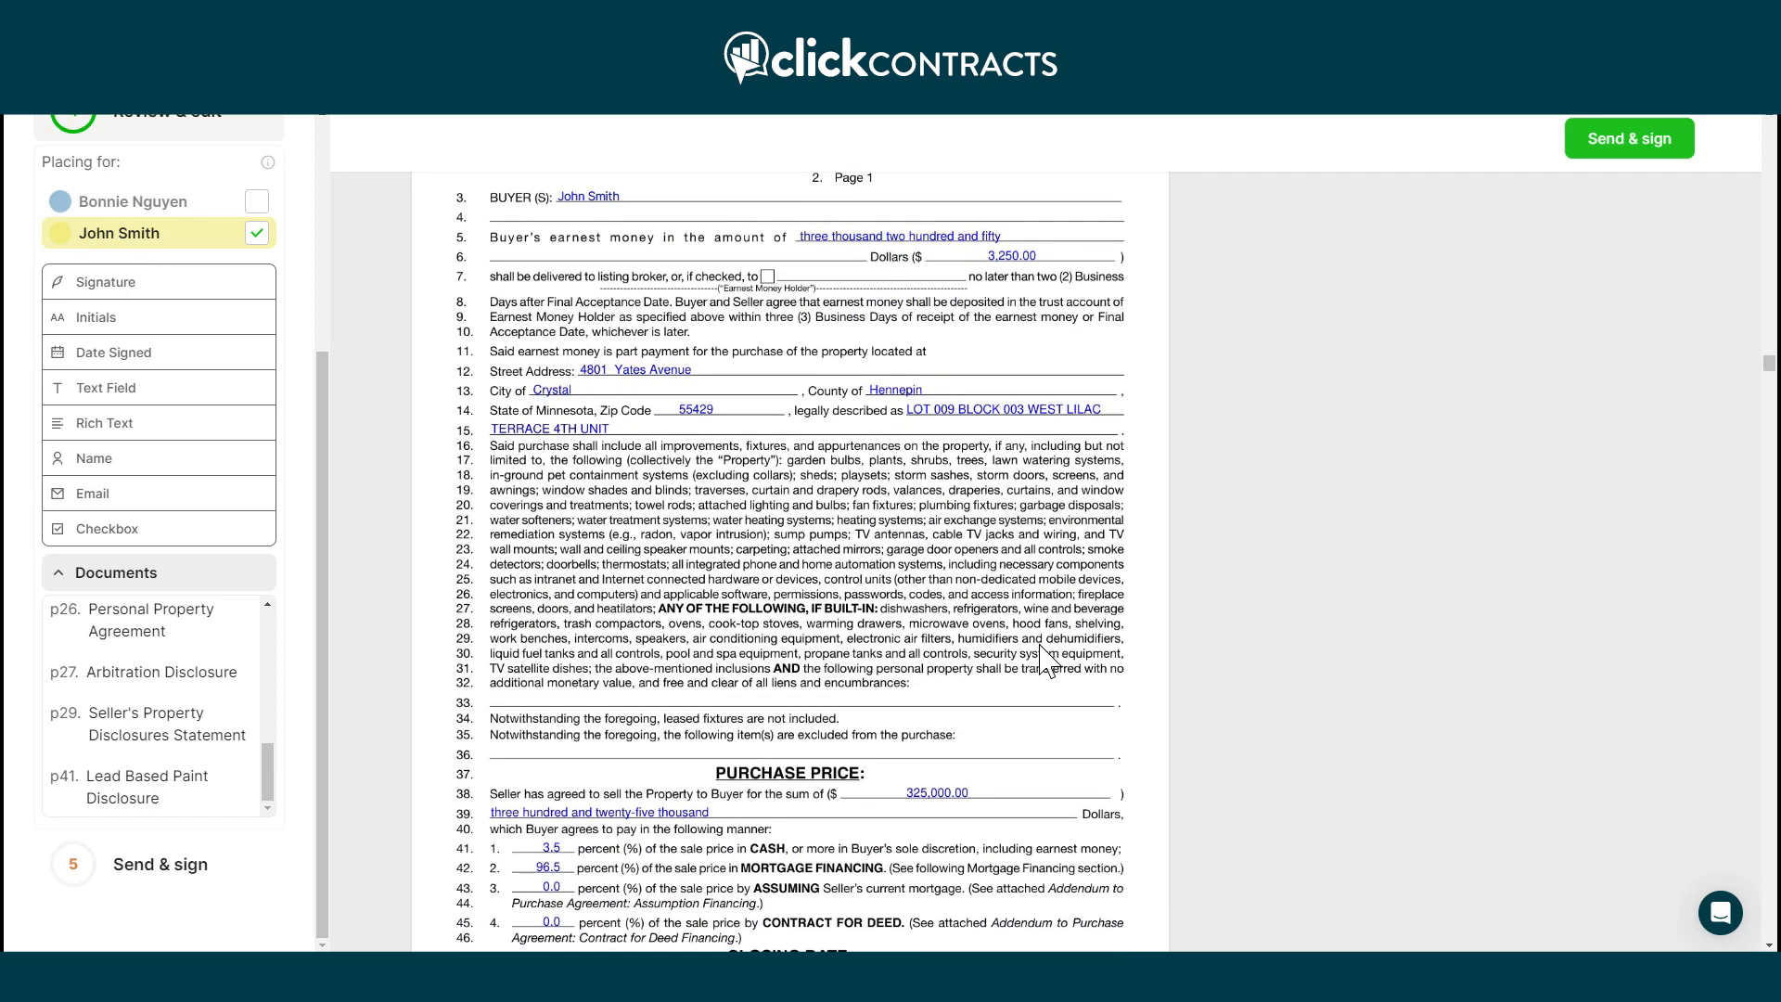
scroll(983, 834, "down", 20)
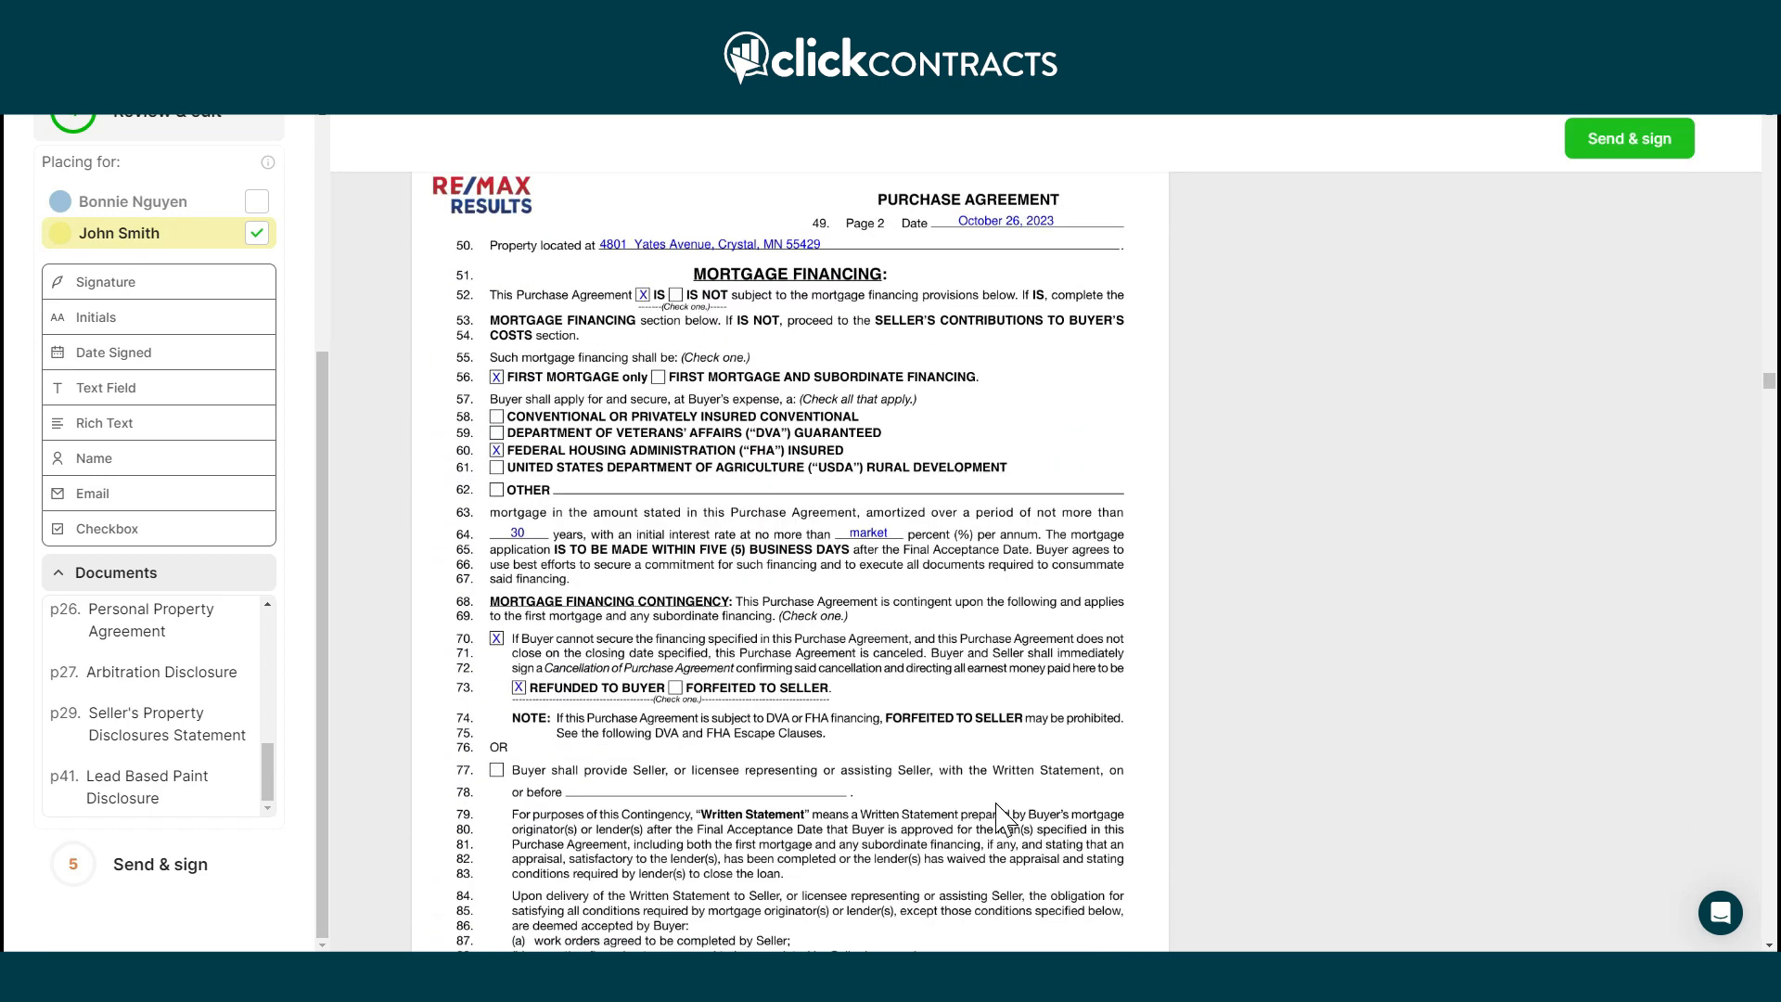
scroll(1018, 807, "down", 1)
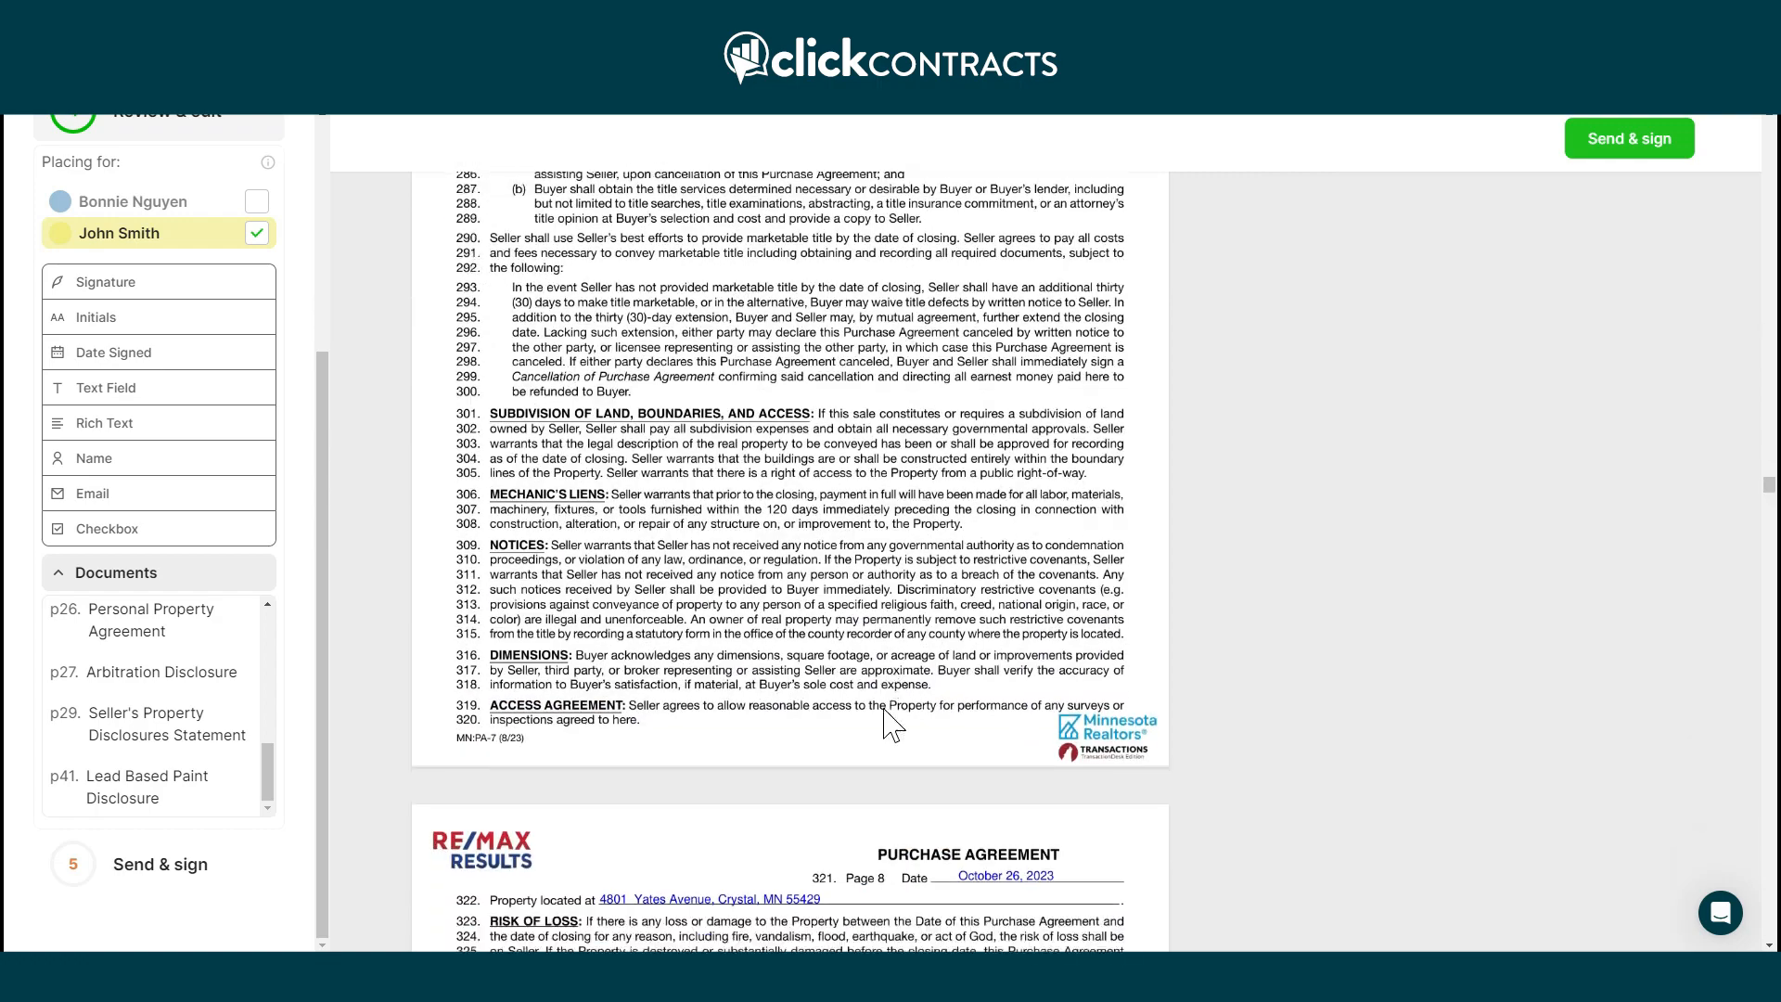
scroll(886, 723, "down", 15)
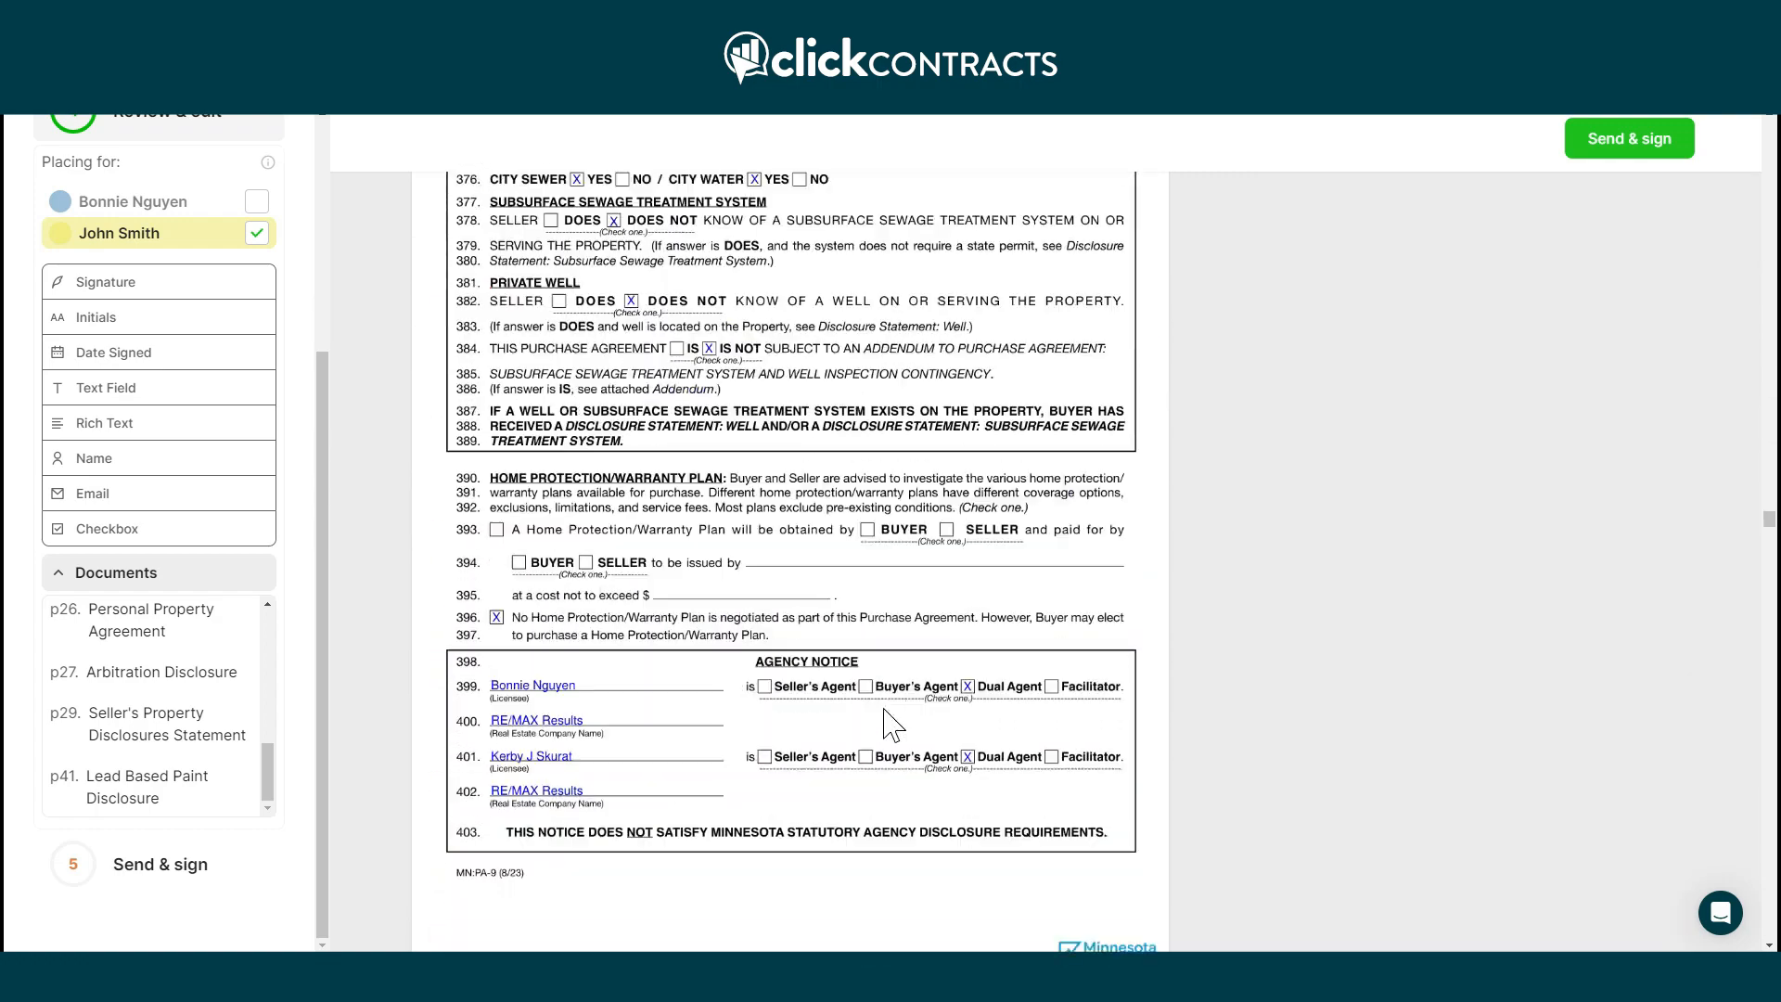
scroll(885, 724, "down", 15)
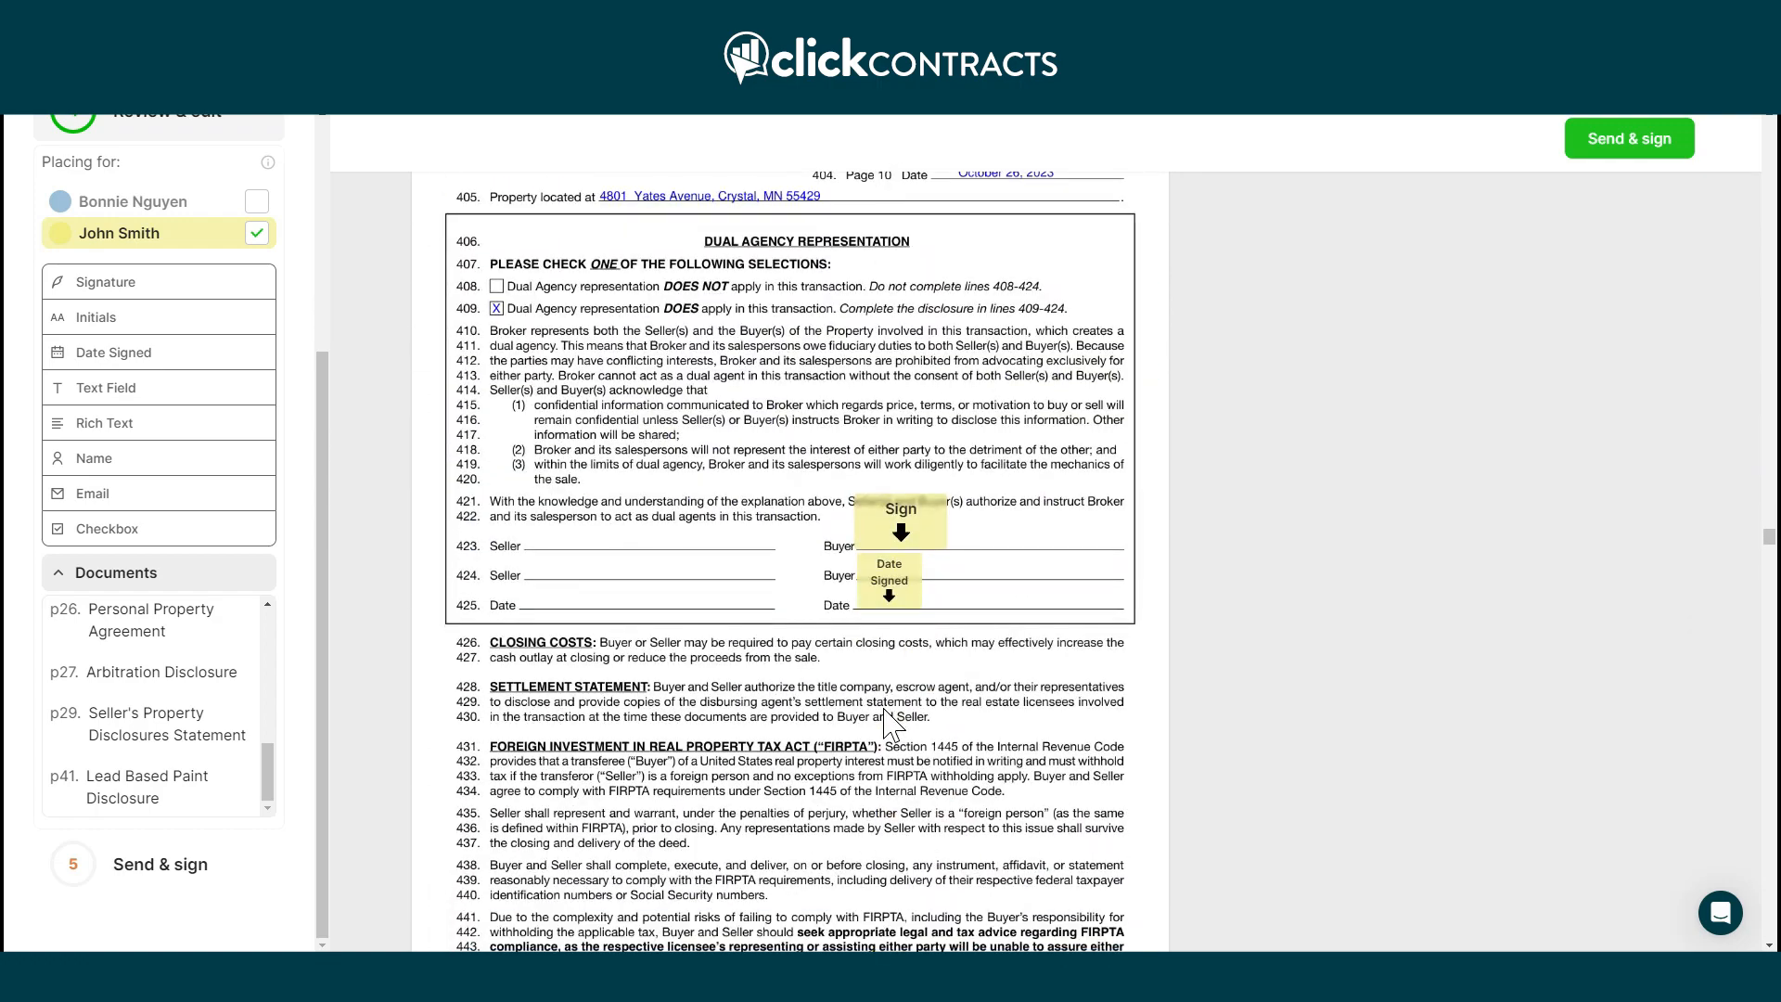
scroll(888, 722, "down", 7)
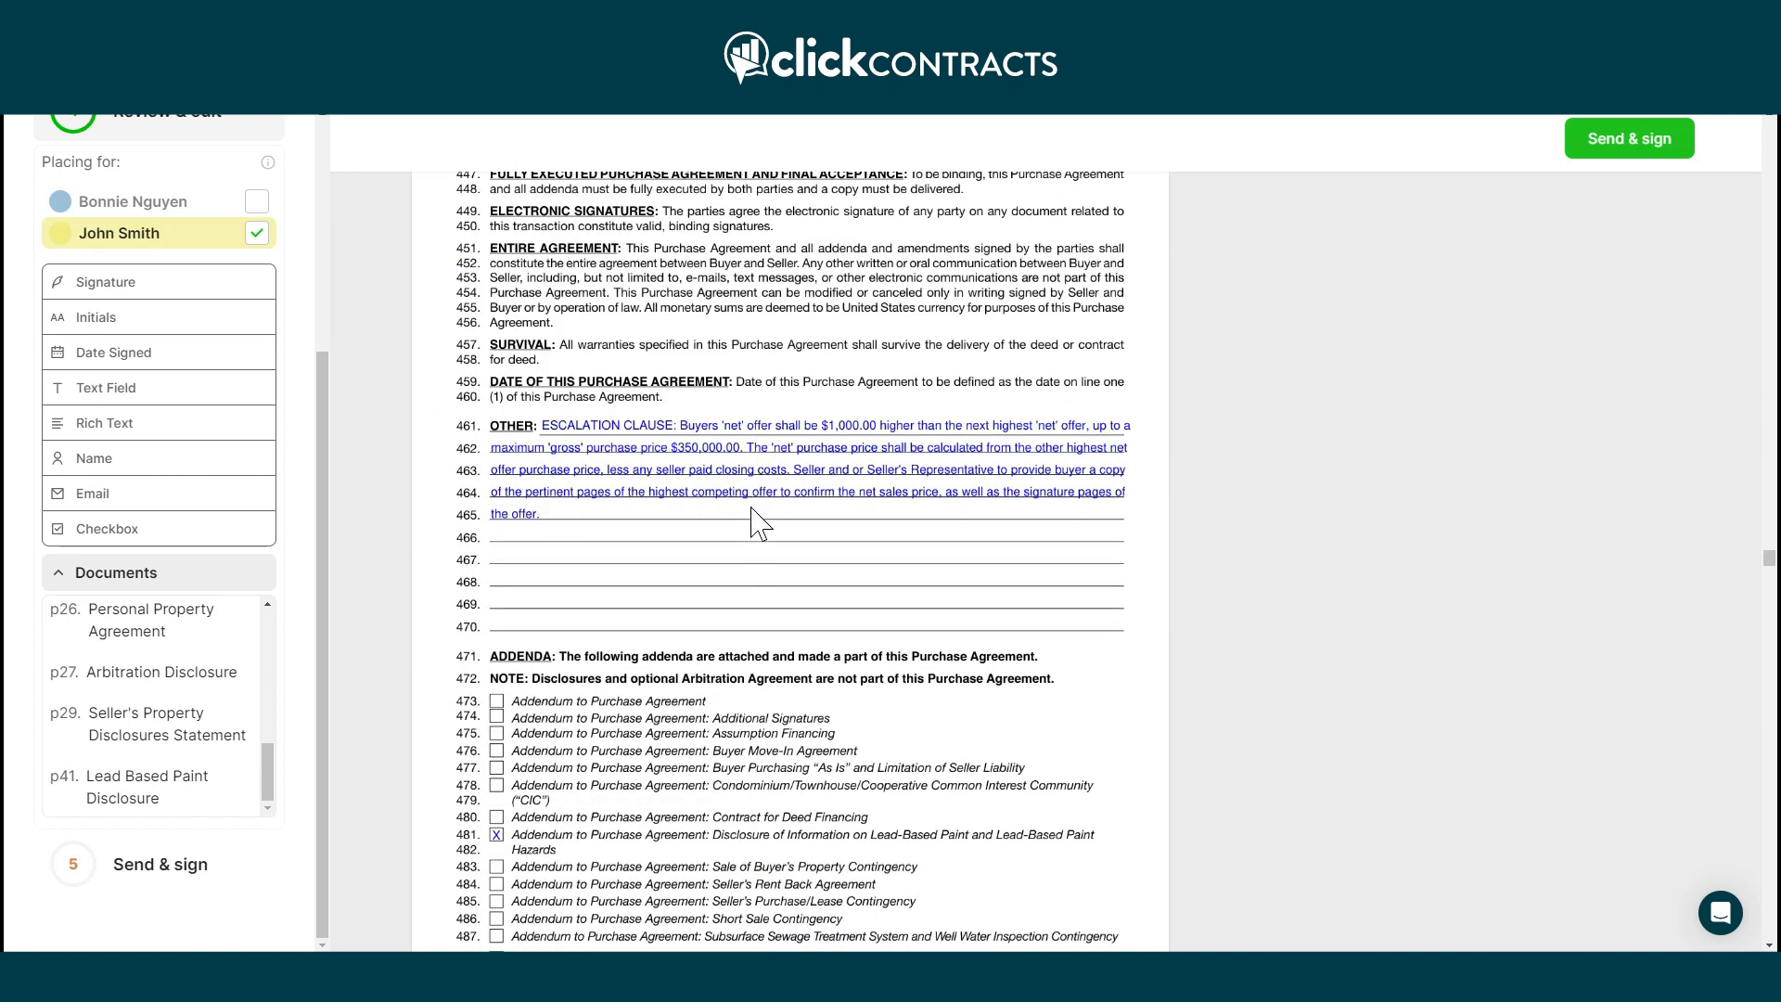
scroll(898, 737, "down", 10)
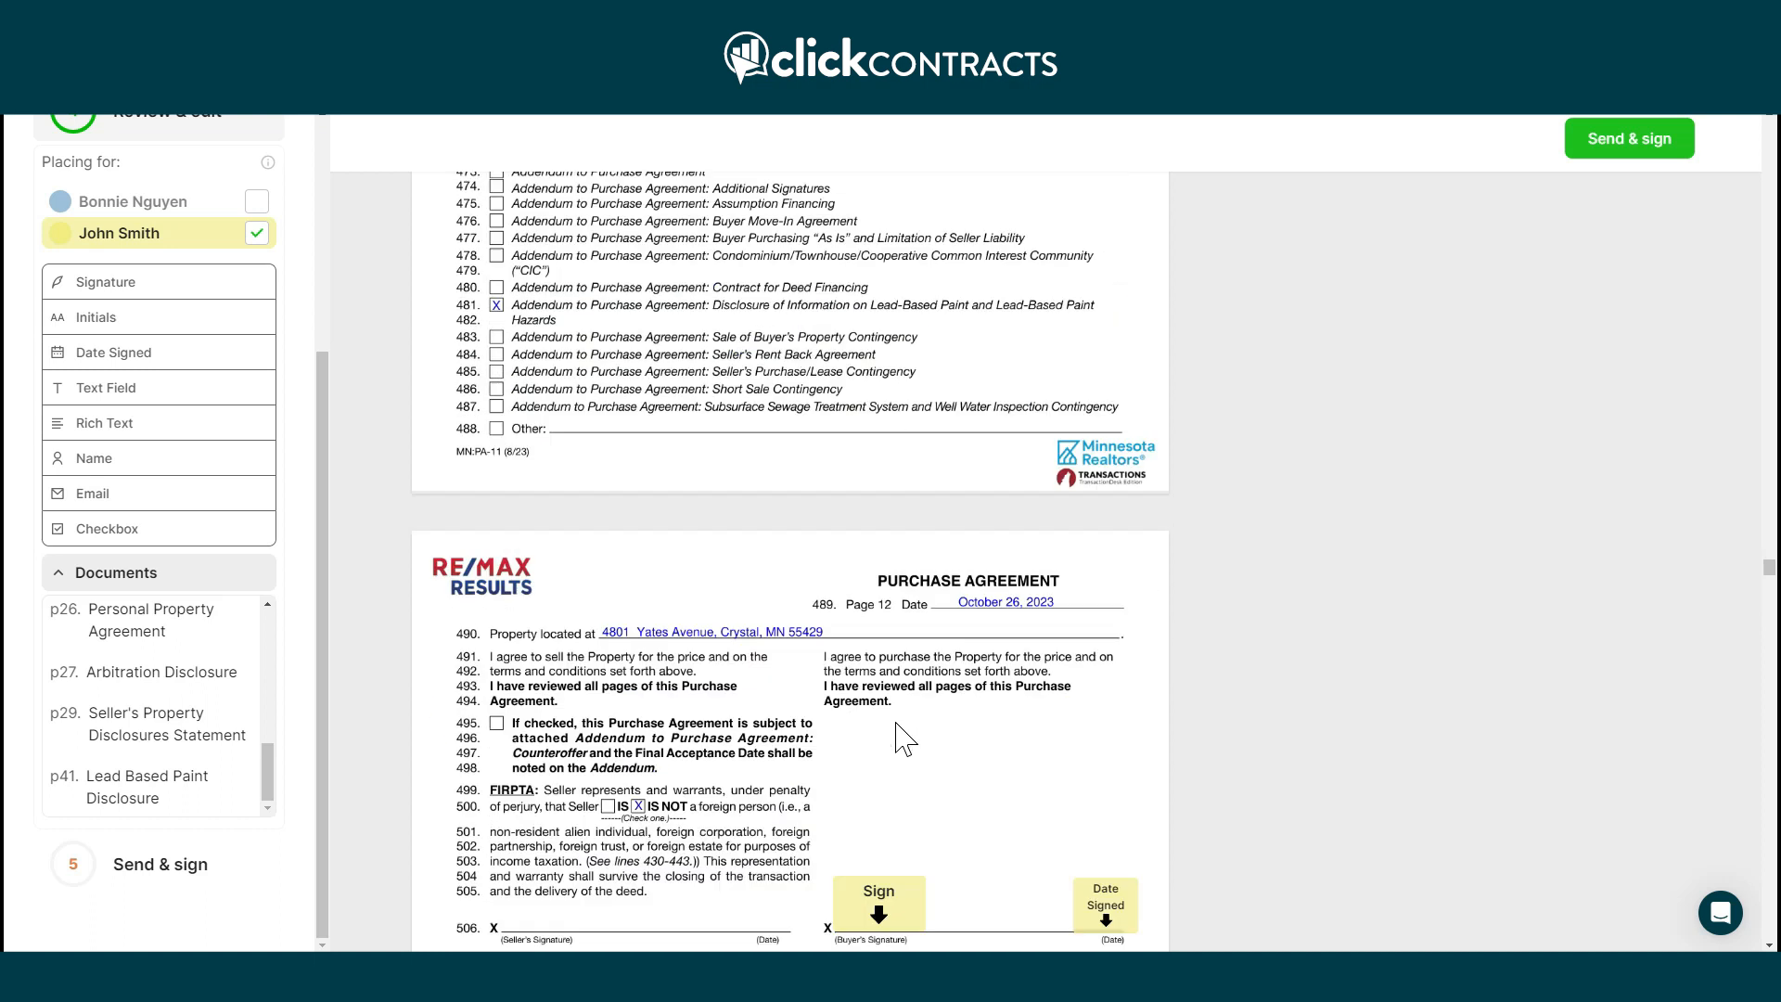
Choose Send & sign, sign now as first signer, and go to the first of six required items.
left_click(1650, 138)
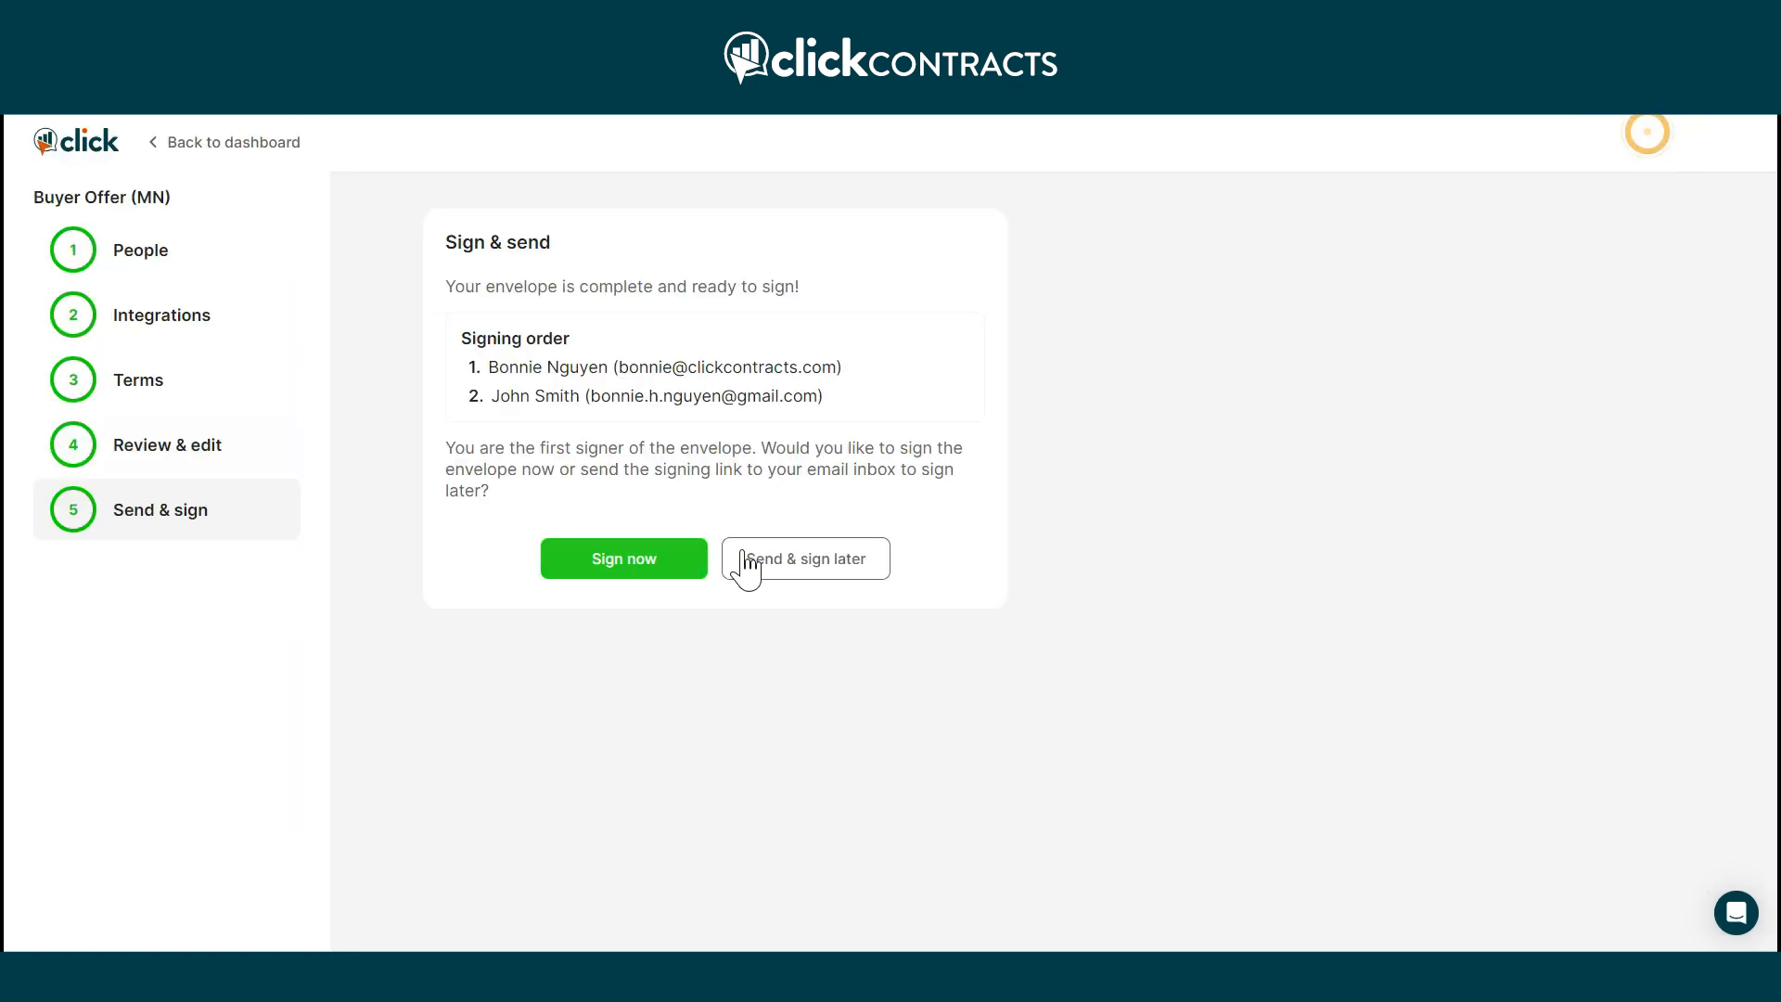
left_click(654, 580)
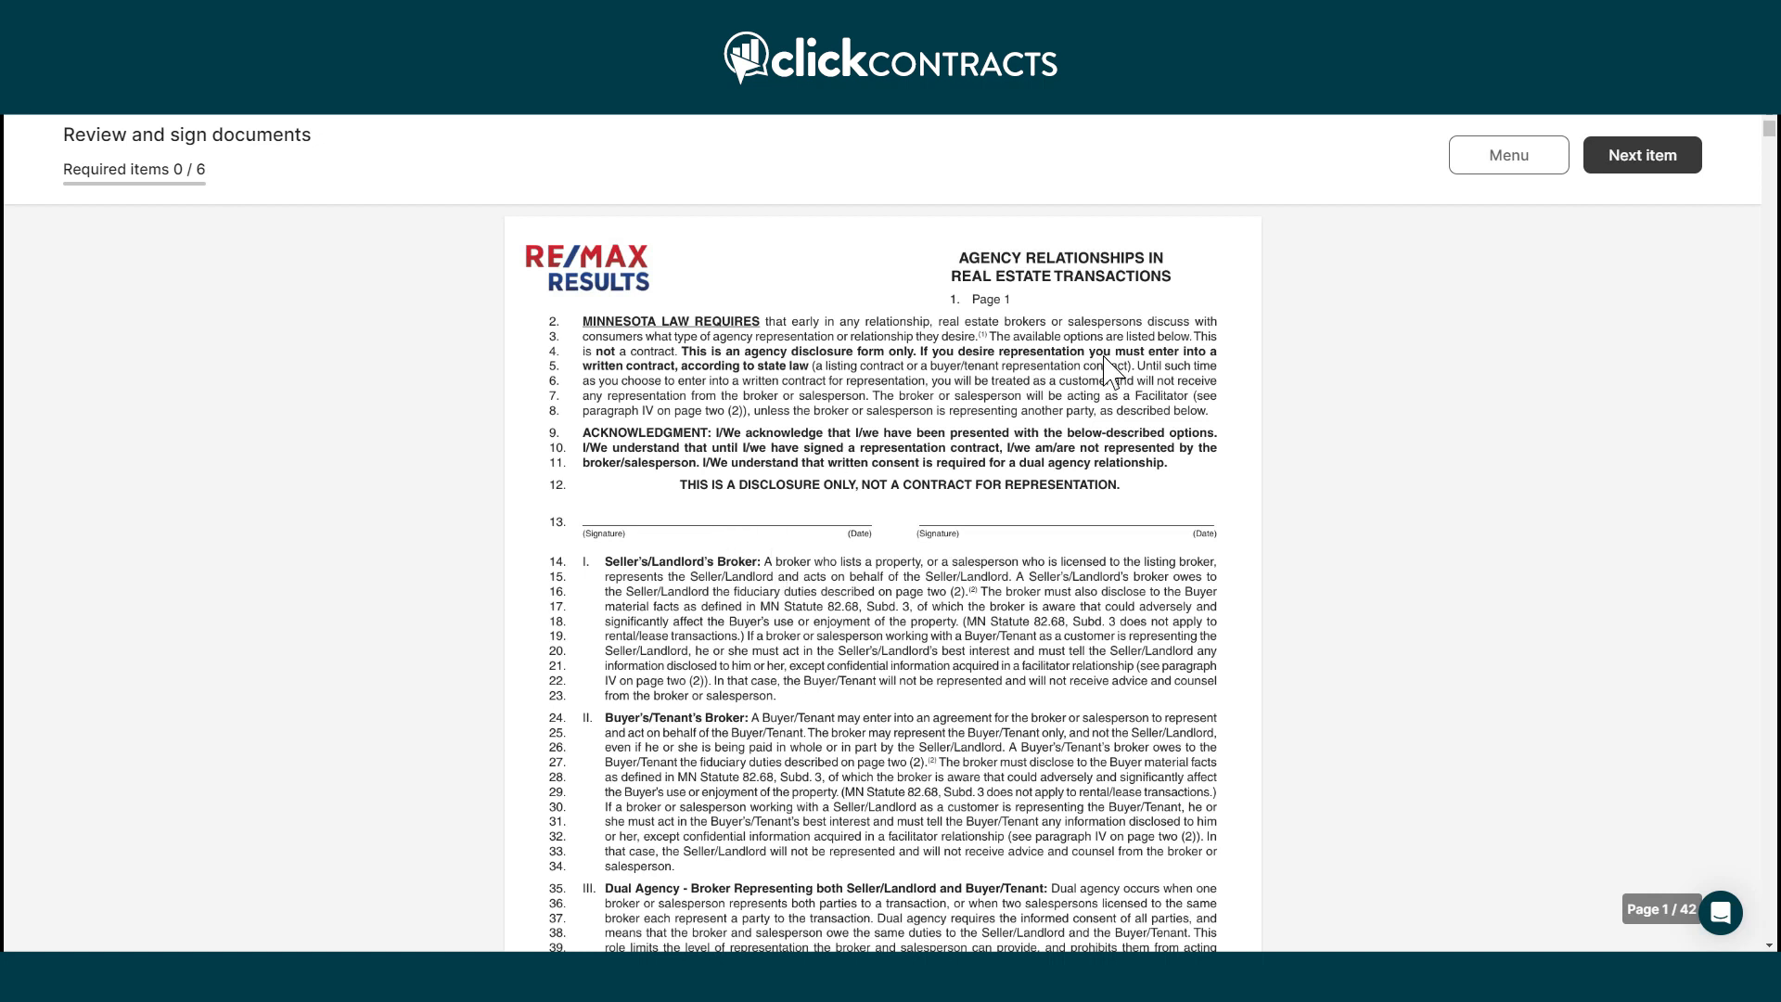
left_click_drag(269, 189, 102, 181)
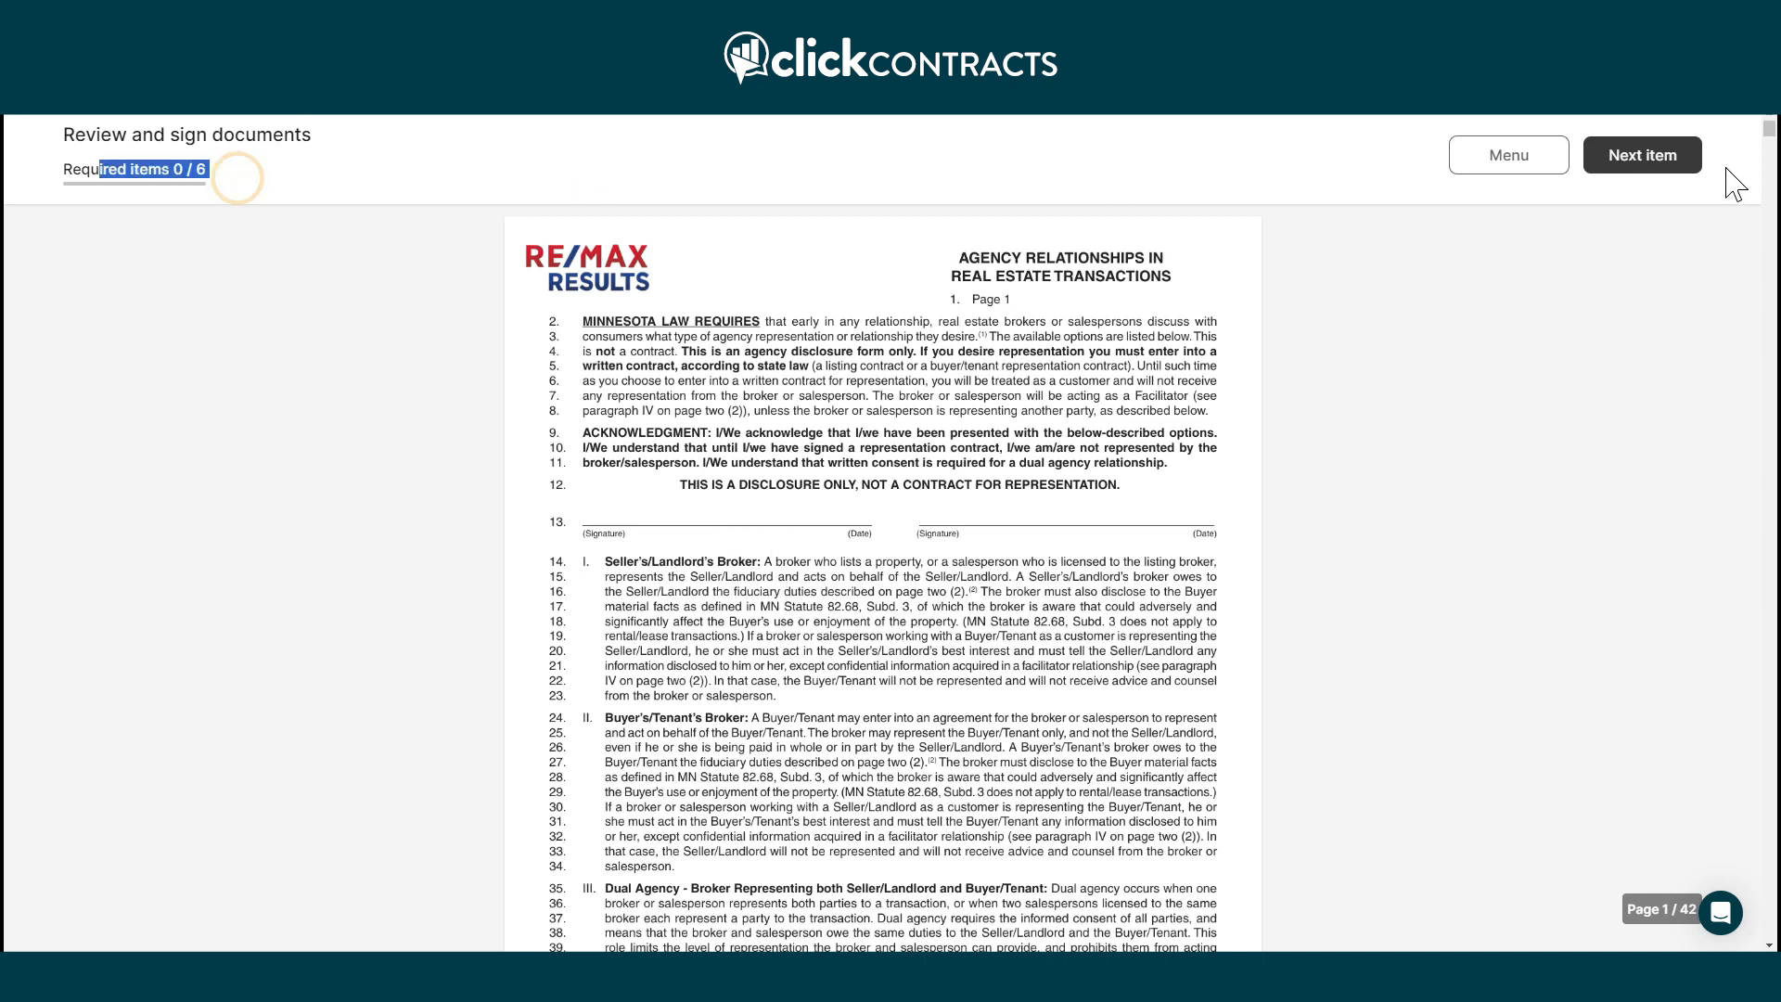
left_click(1658, 156)
Adopt a Yellowtail-font signature and sign the first required field.
left_click(675, 462)
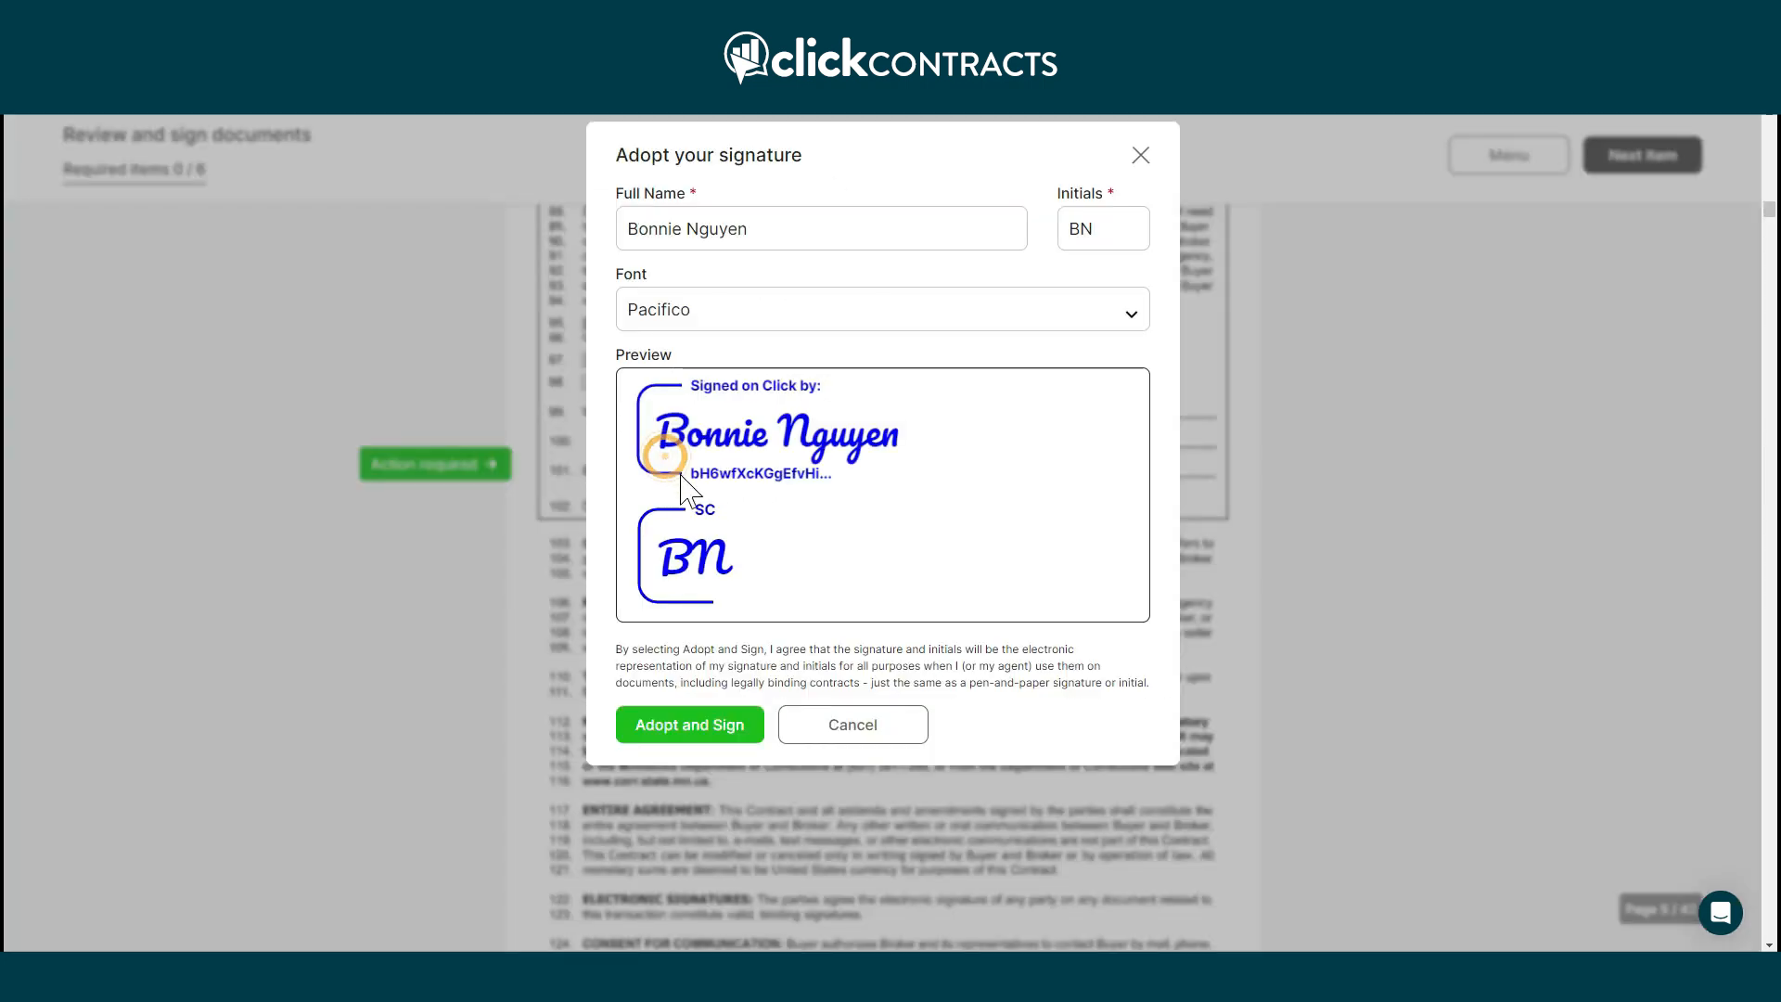
left_click(758, 315)
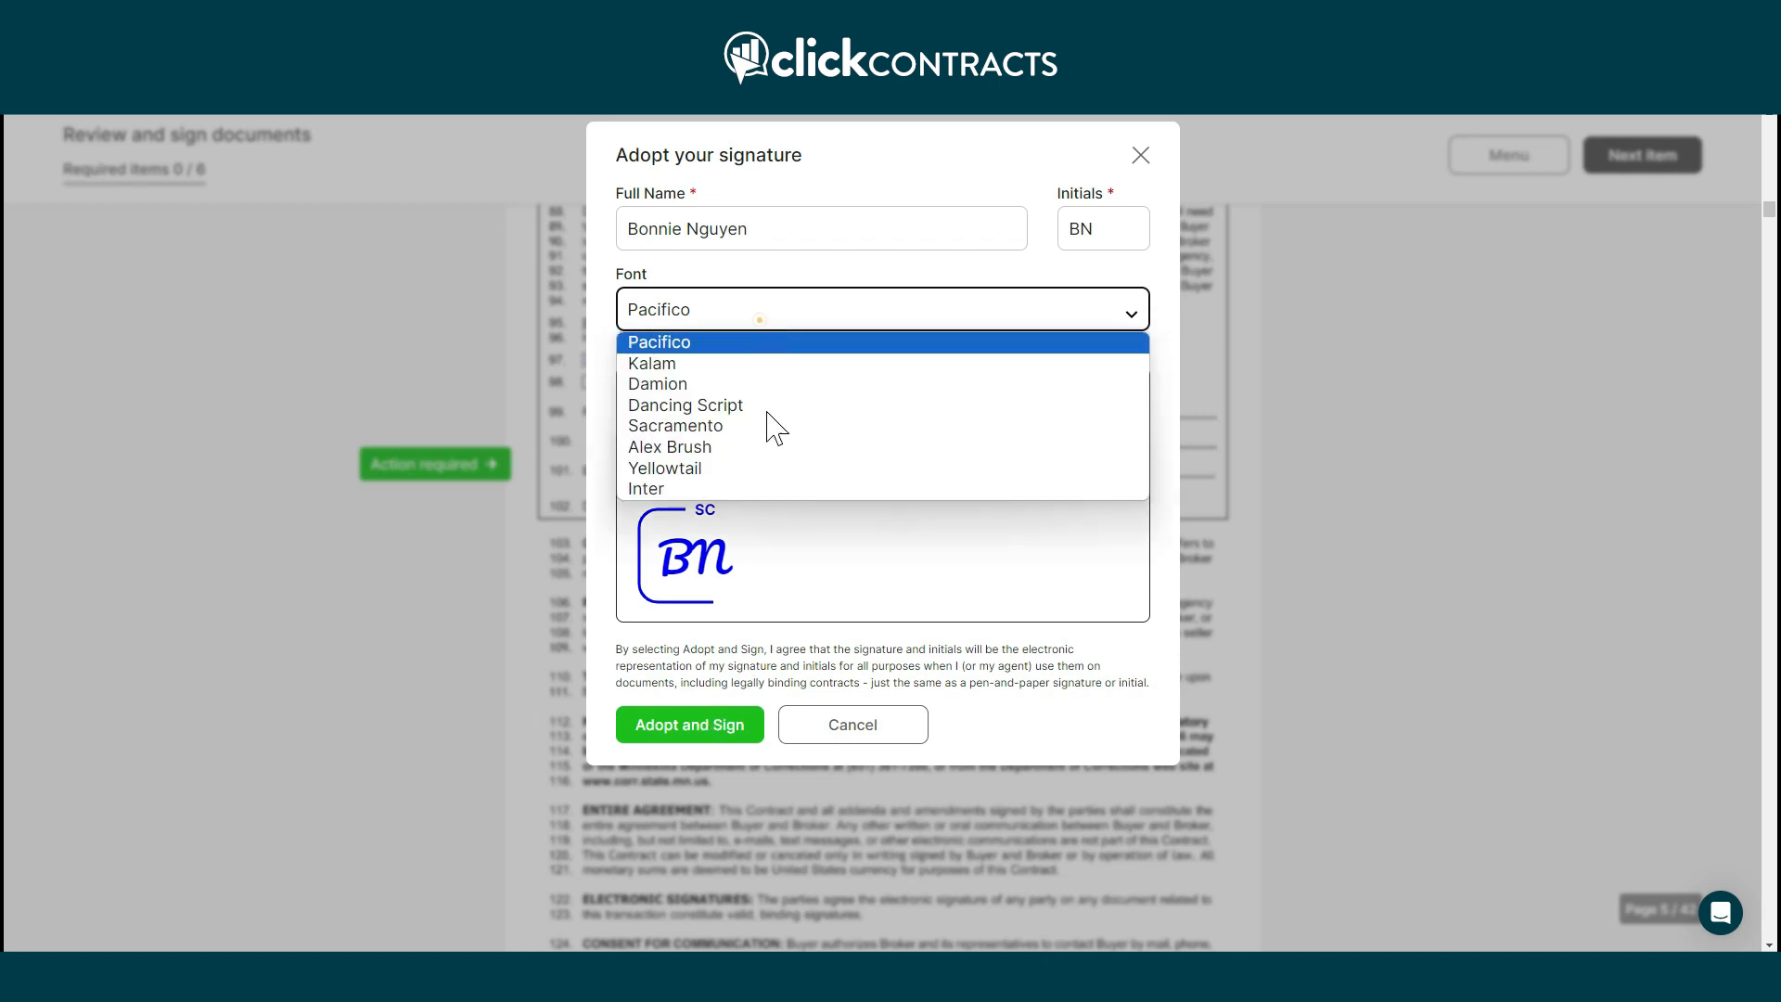
left_click(753, 467)
left_click(691, 728)
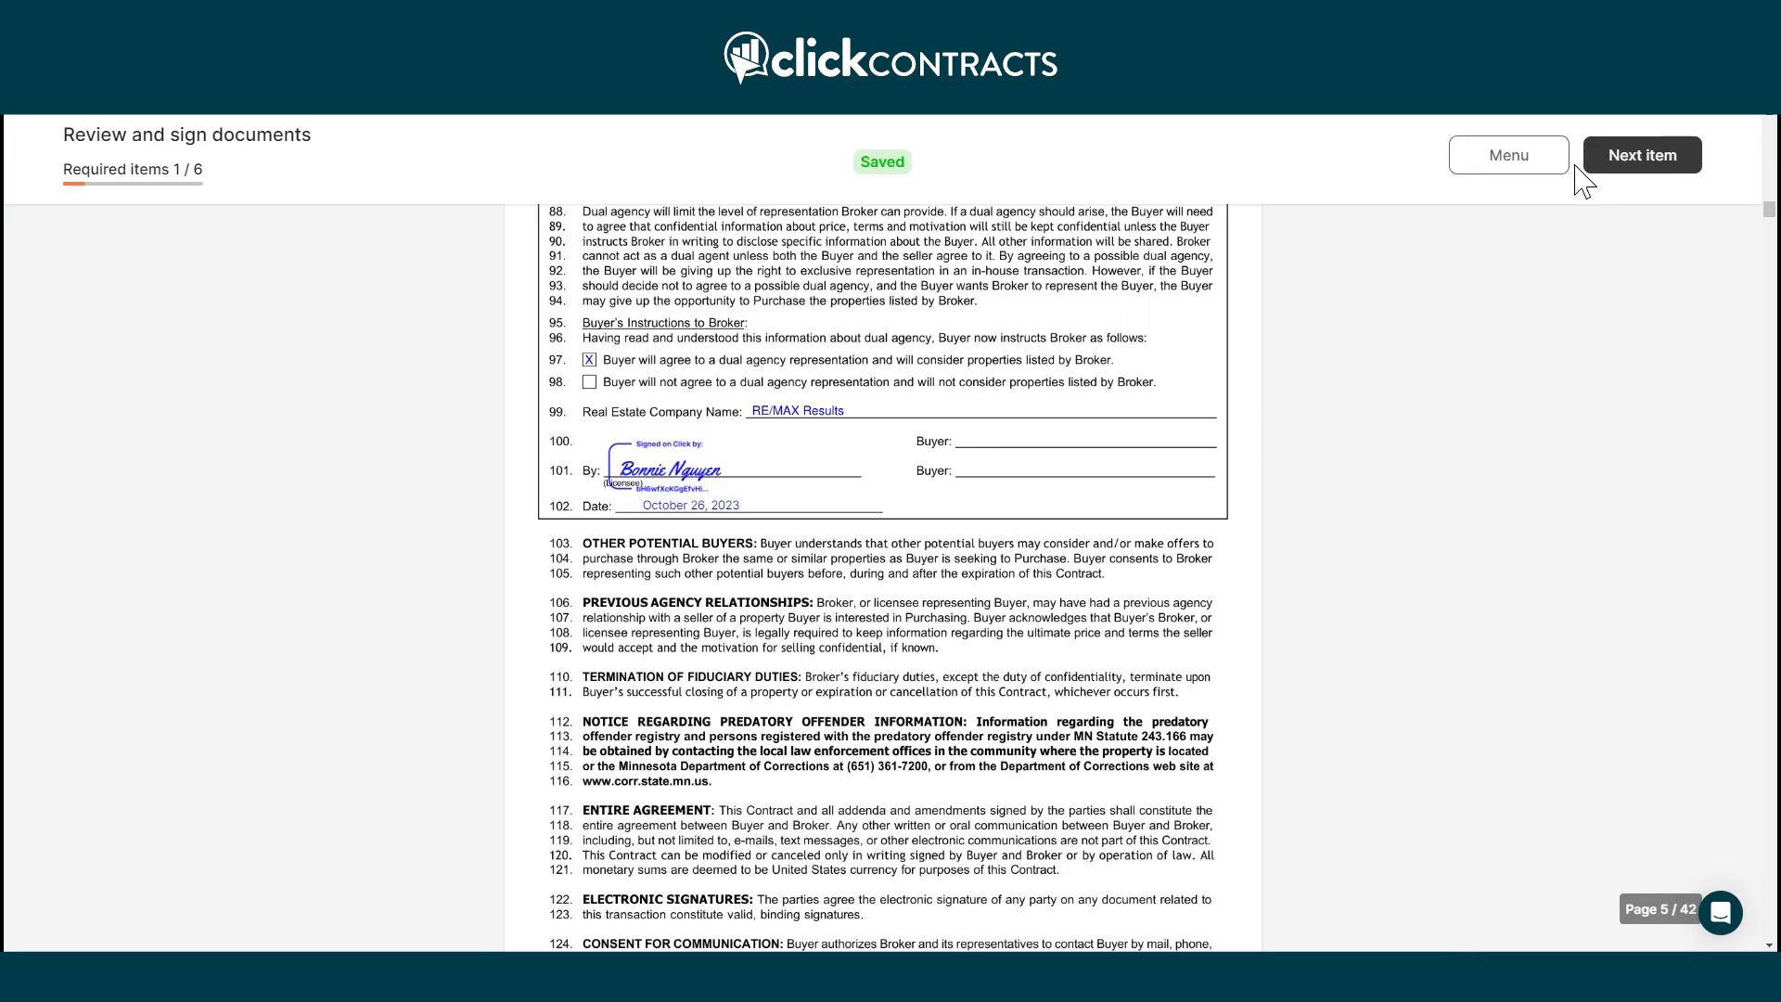
Sign pages 6, 8, 10 and 42, initial page 28, and finish the agent's signing.
left_click(1588, 162)
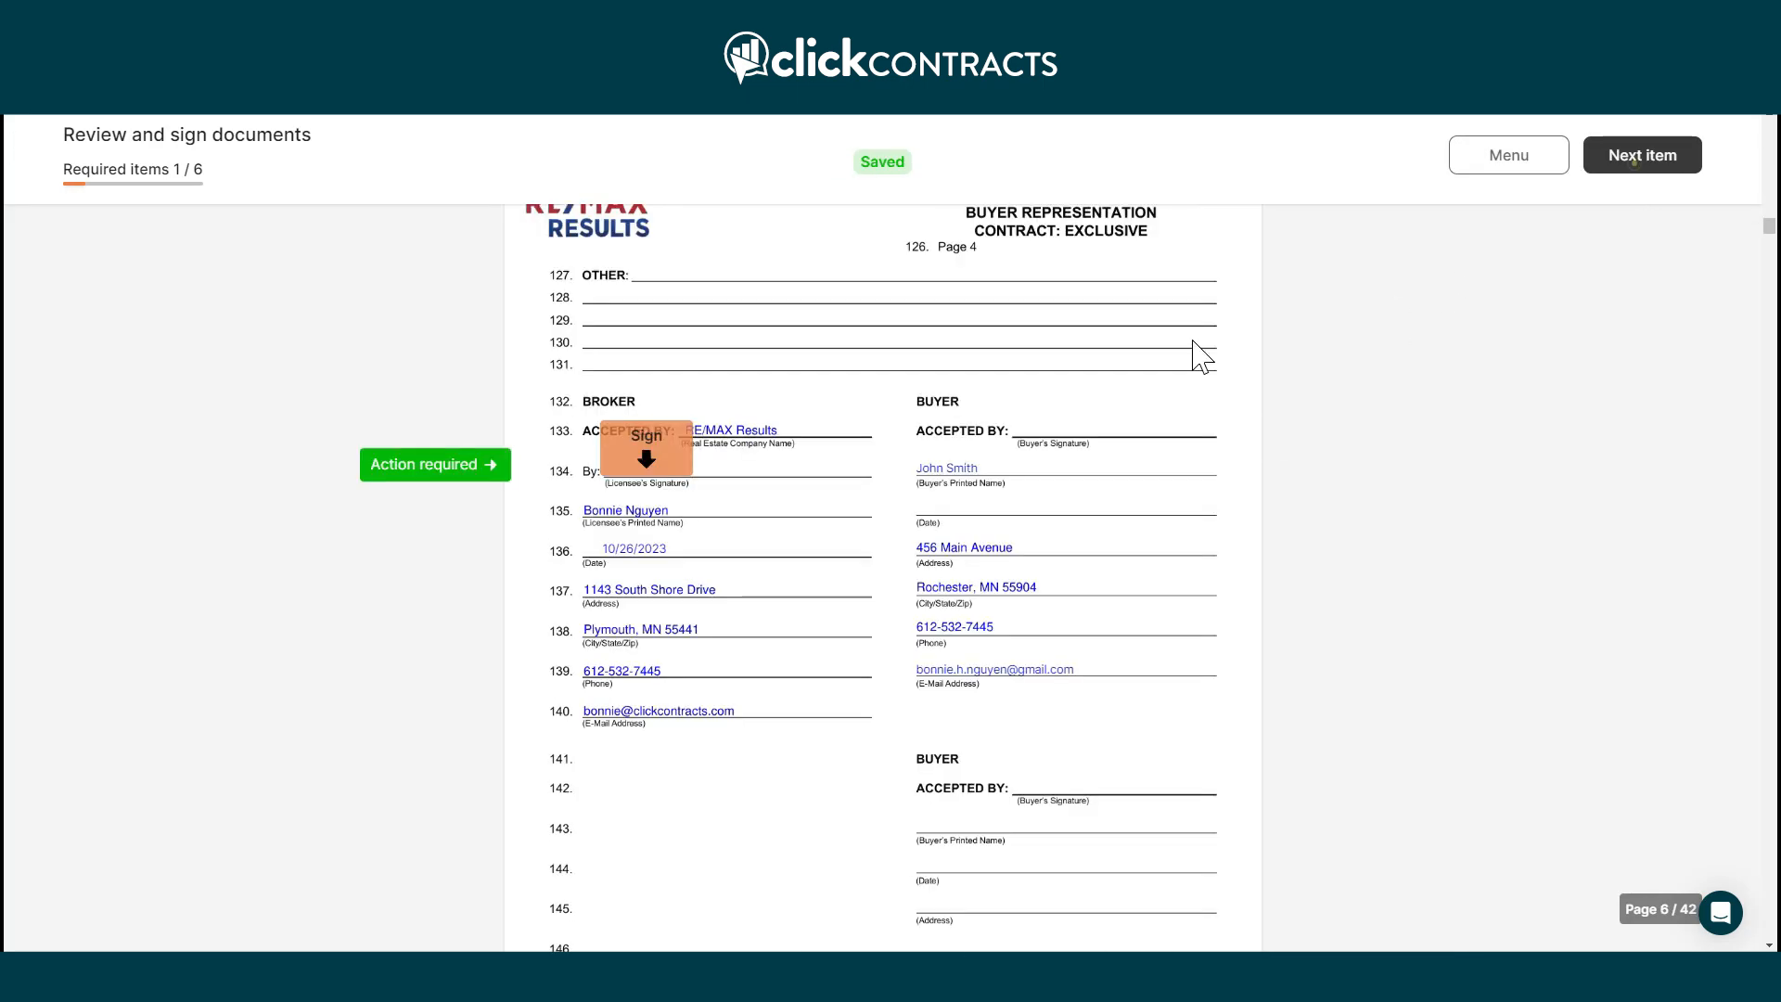
left_click(654, 455)
left_click(1621, 151)
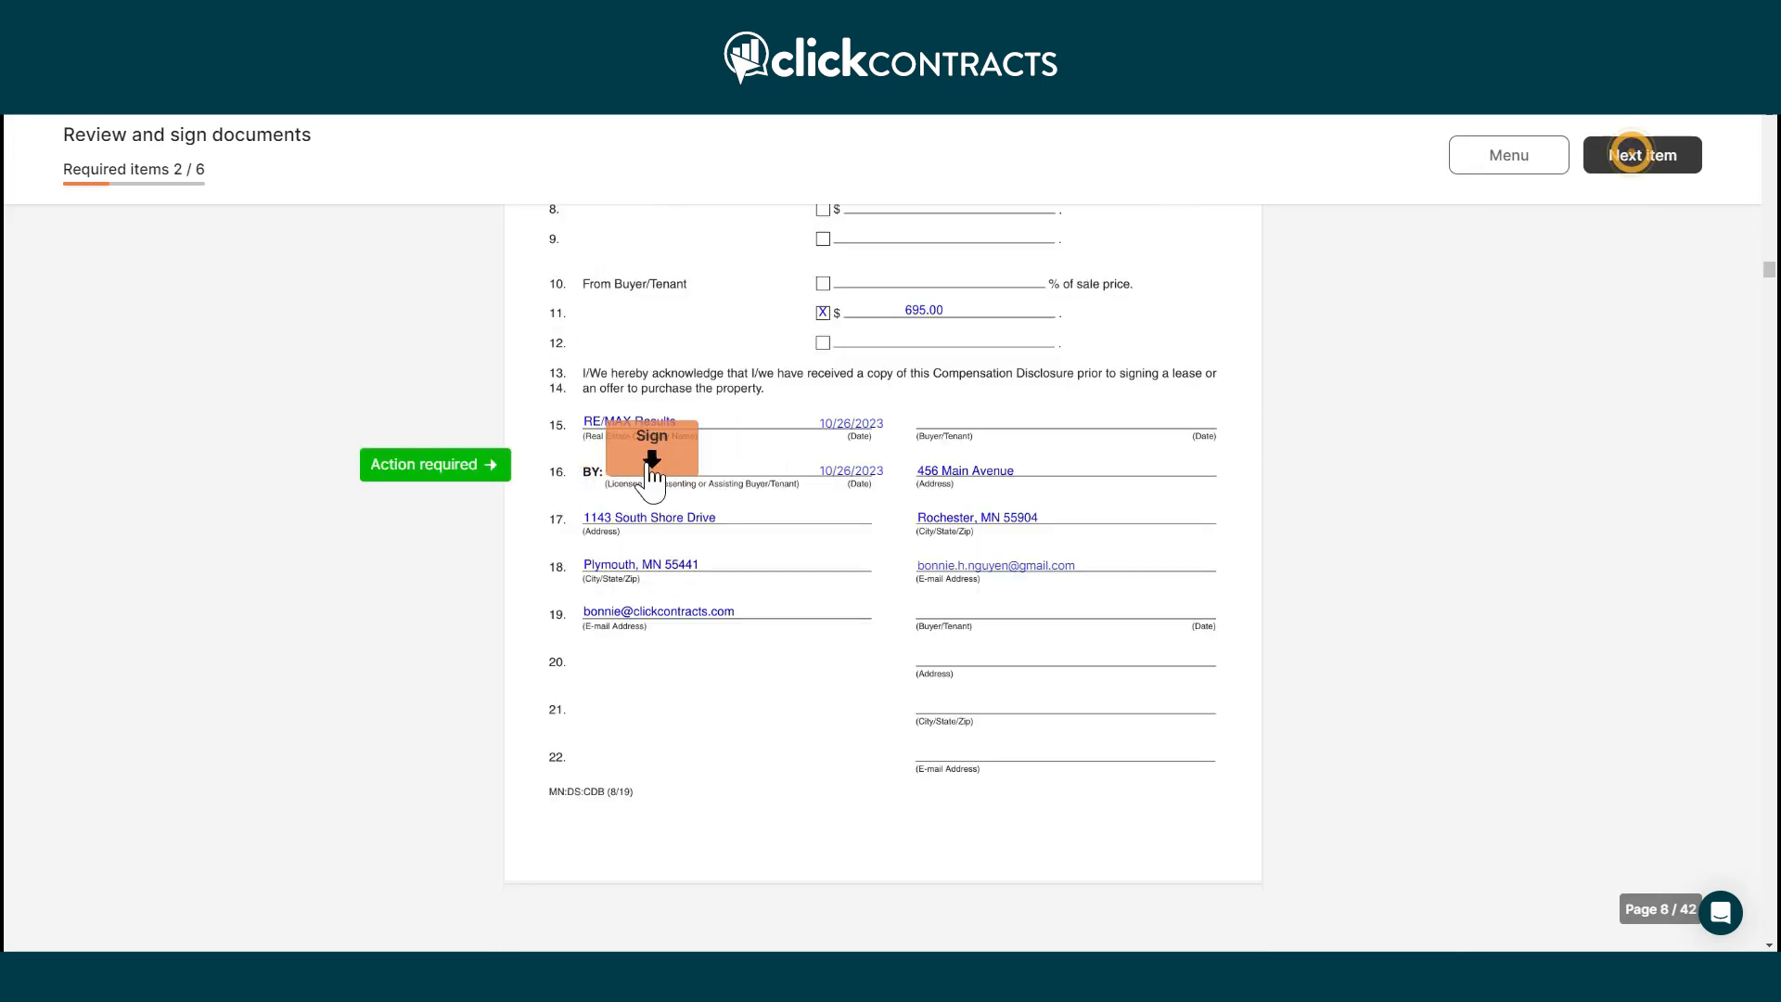
left_click(617, 471)
left_click(1644, 159)
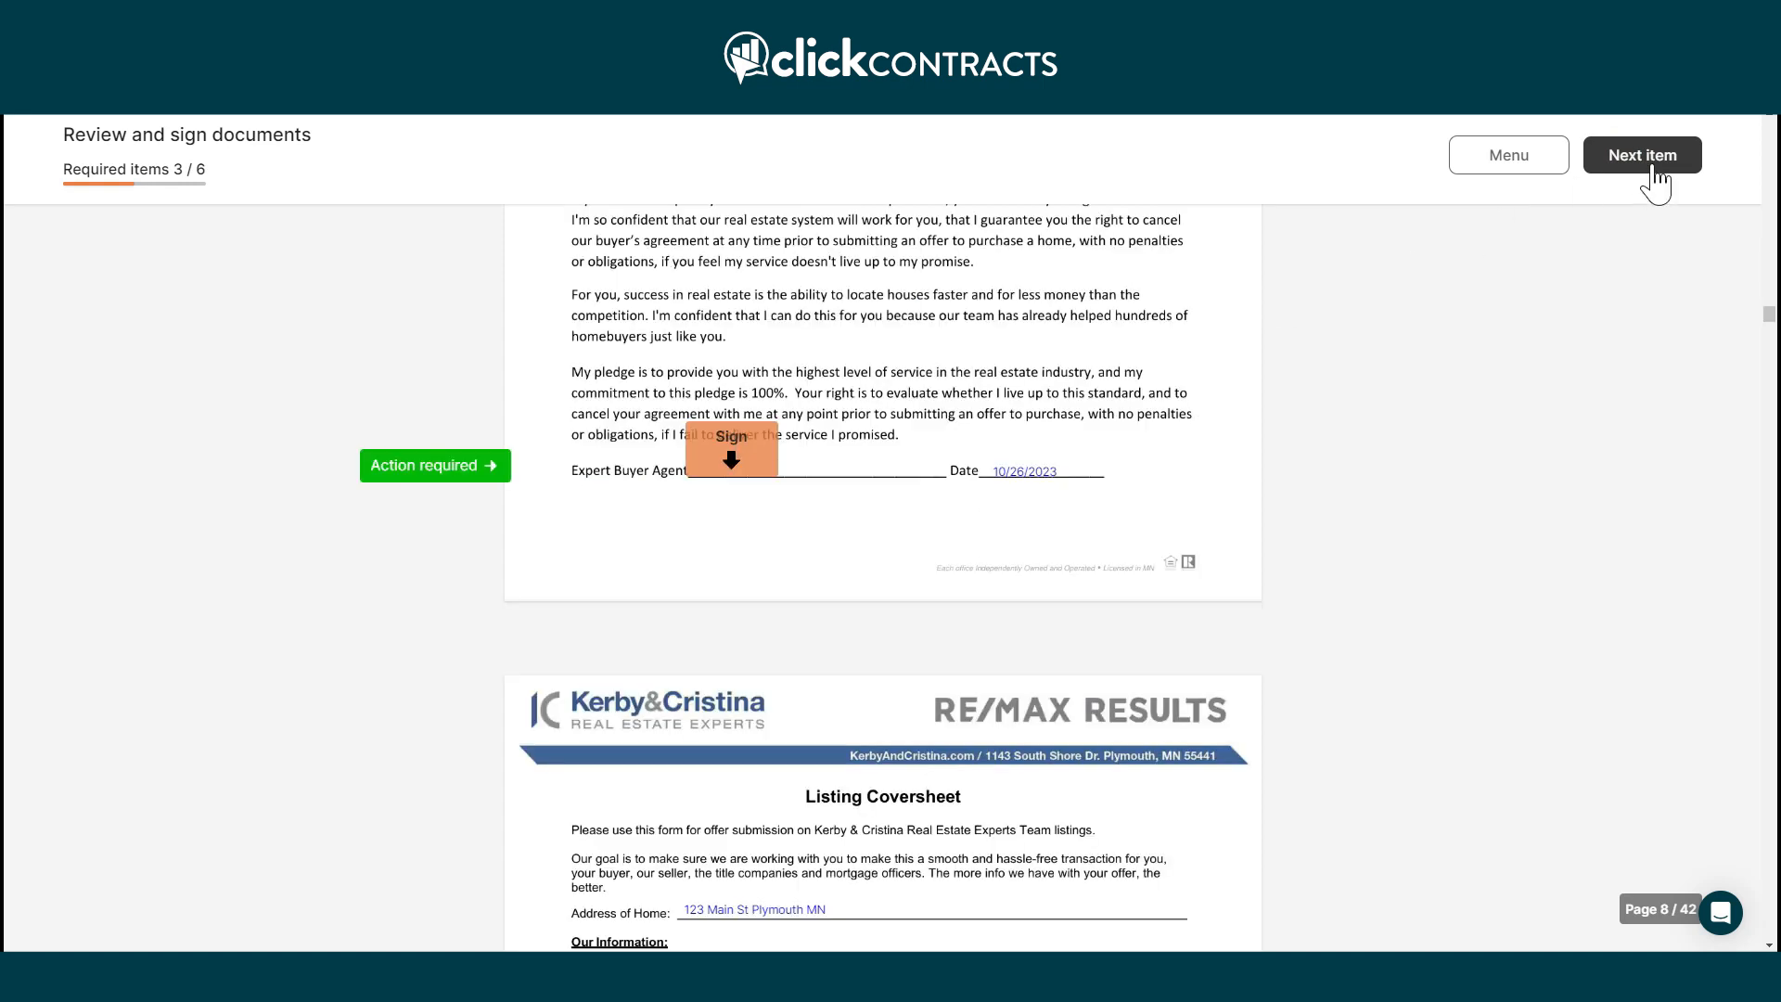
left_click(710, 452)
left_click(1639, 157)
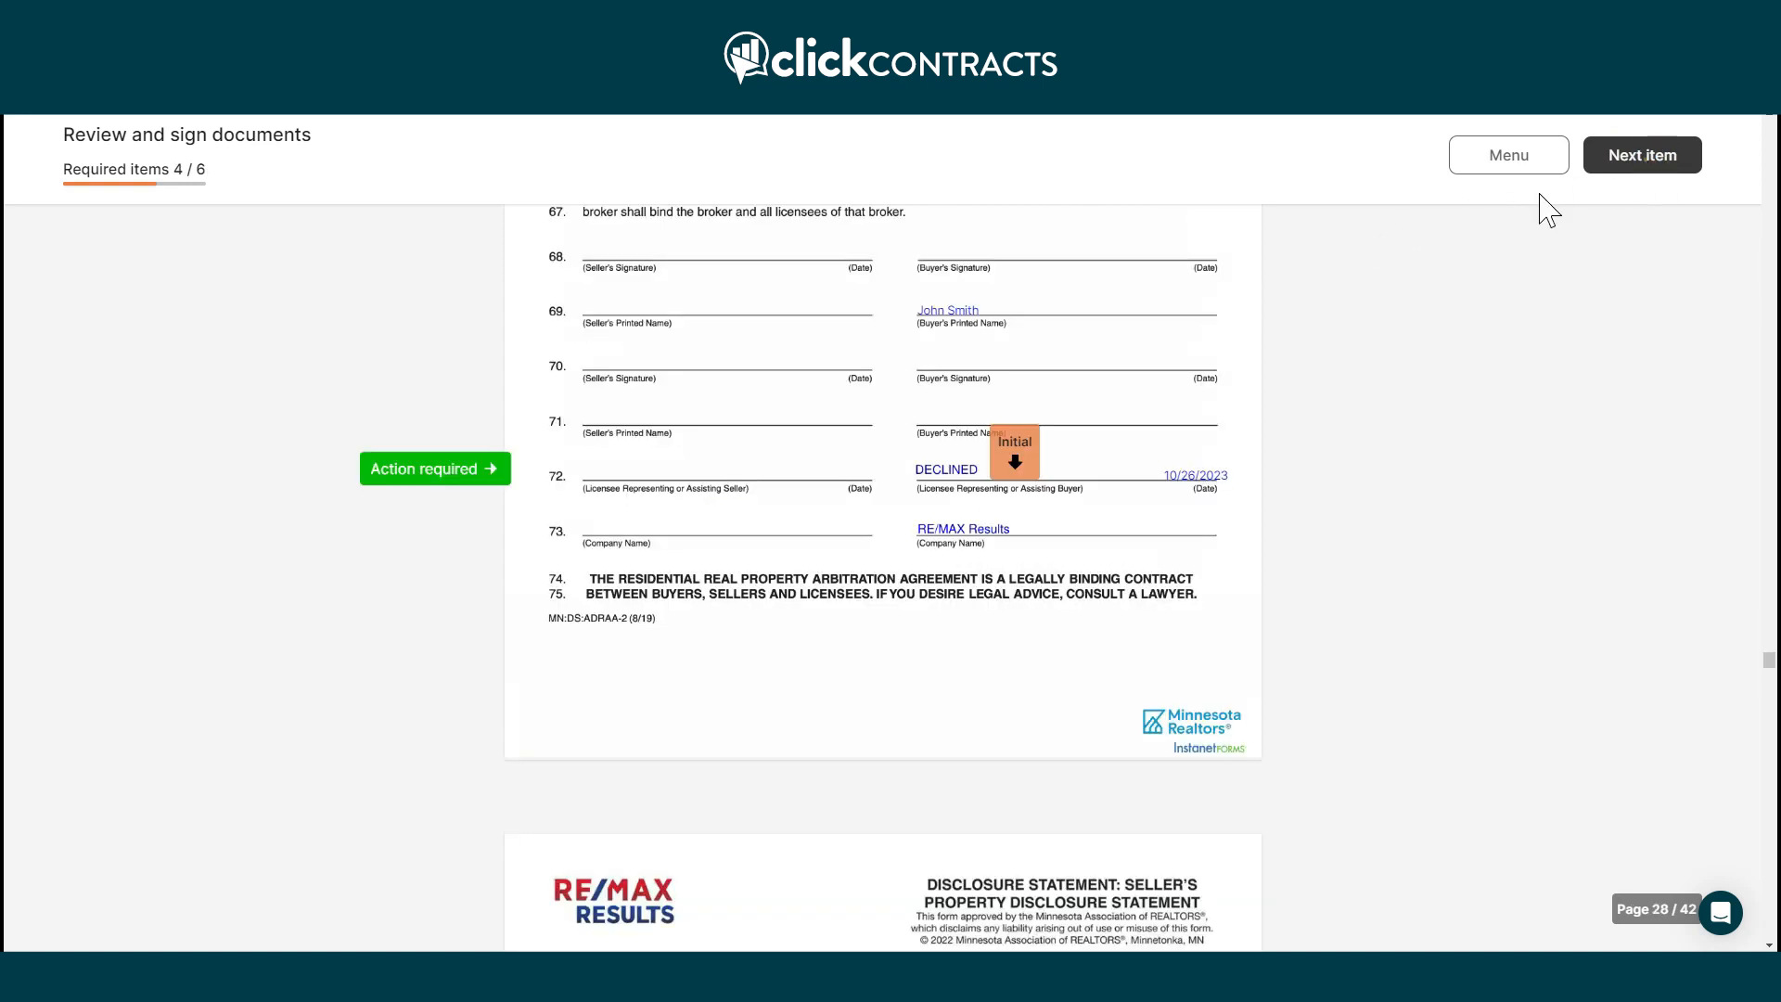
left_click(995, 461)
left_click(1637, 160)
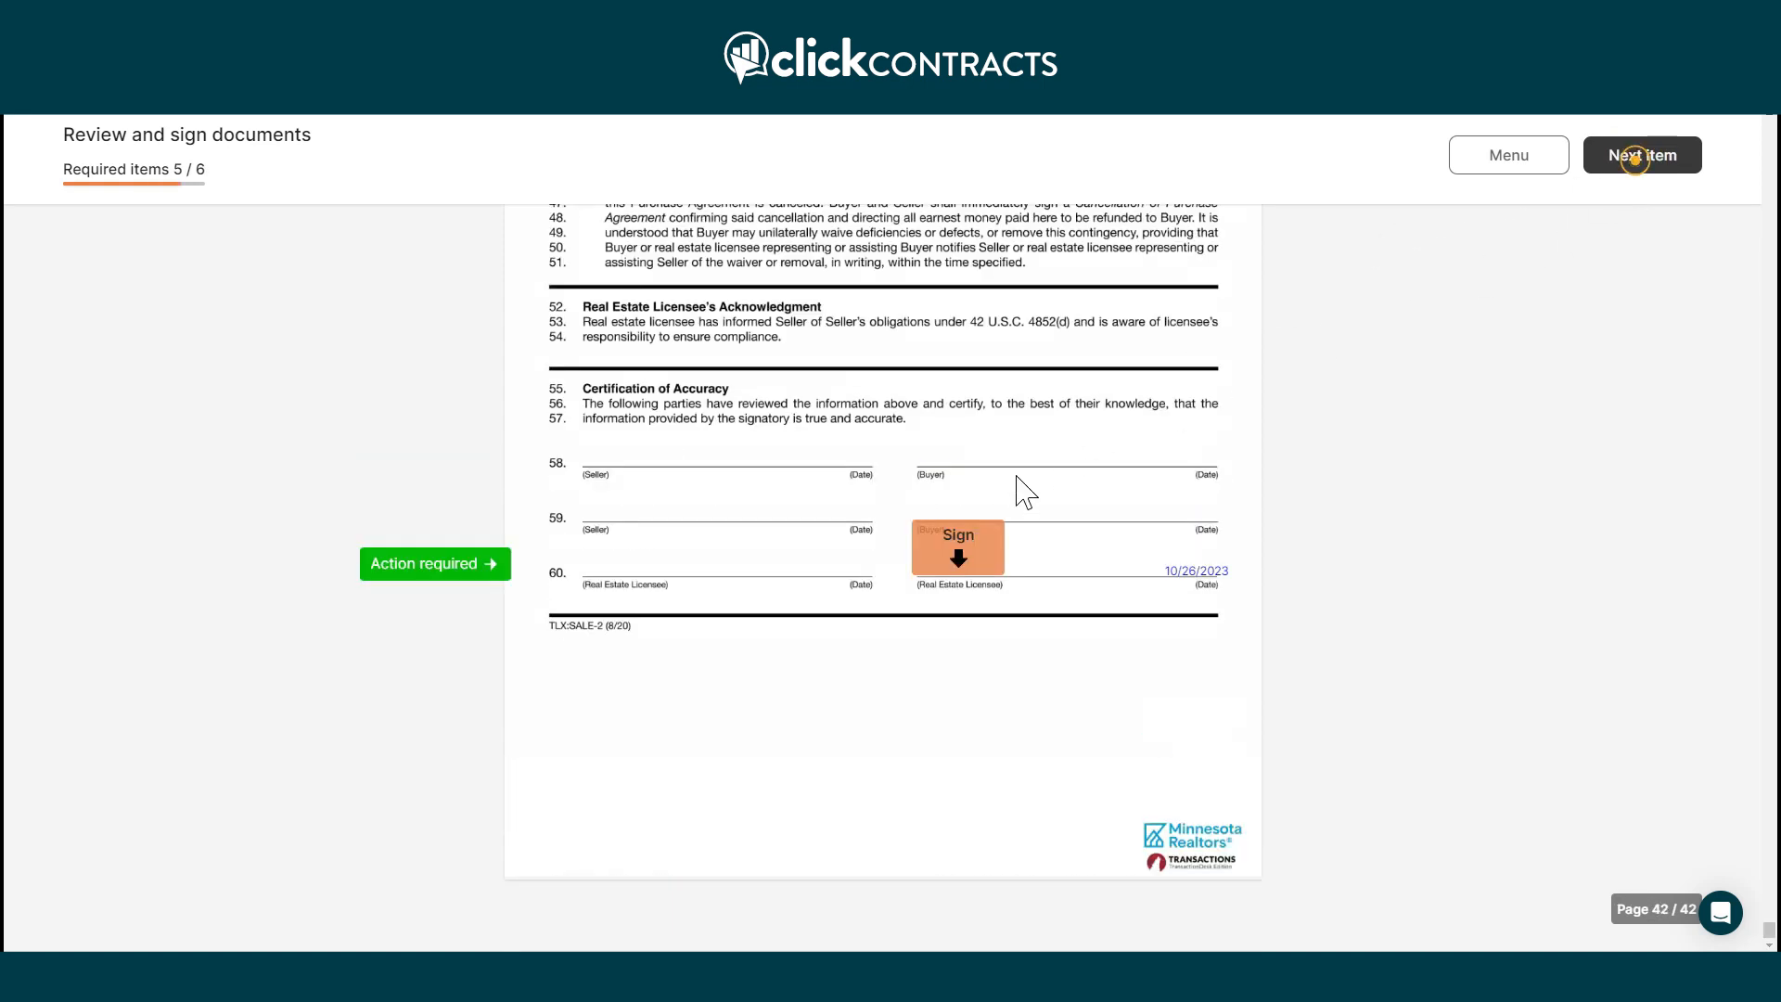
left_click(966, 554)
left_click(1654, 158)
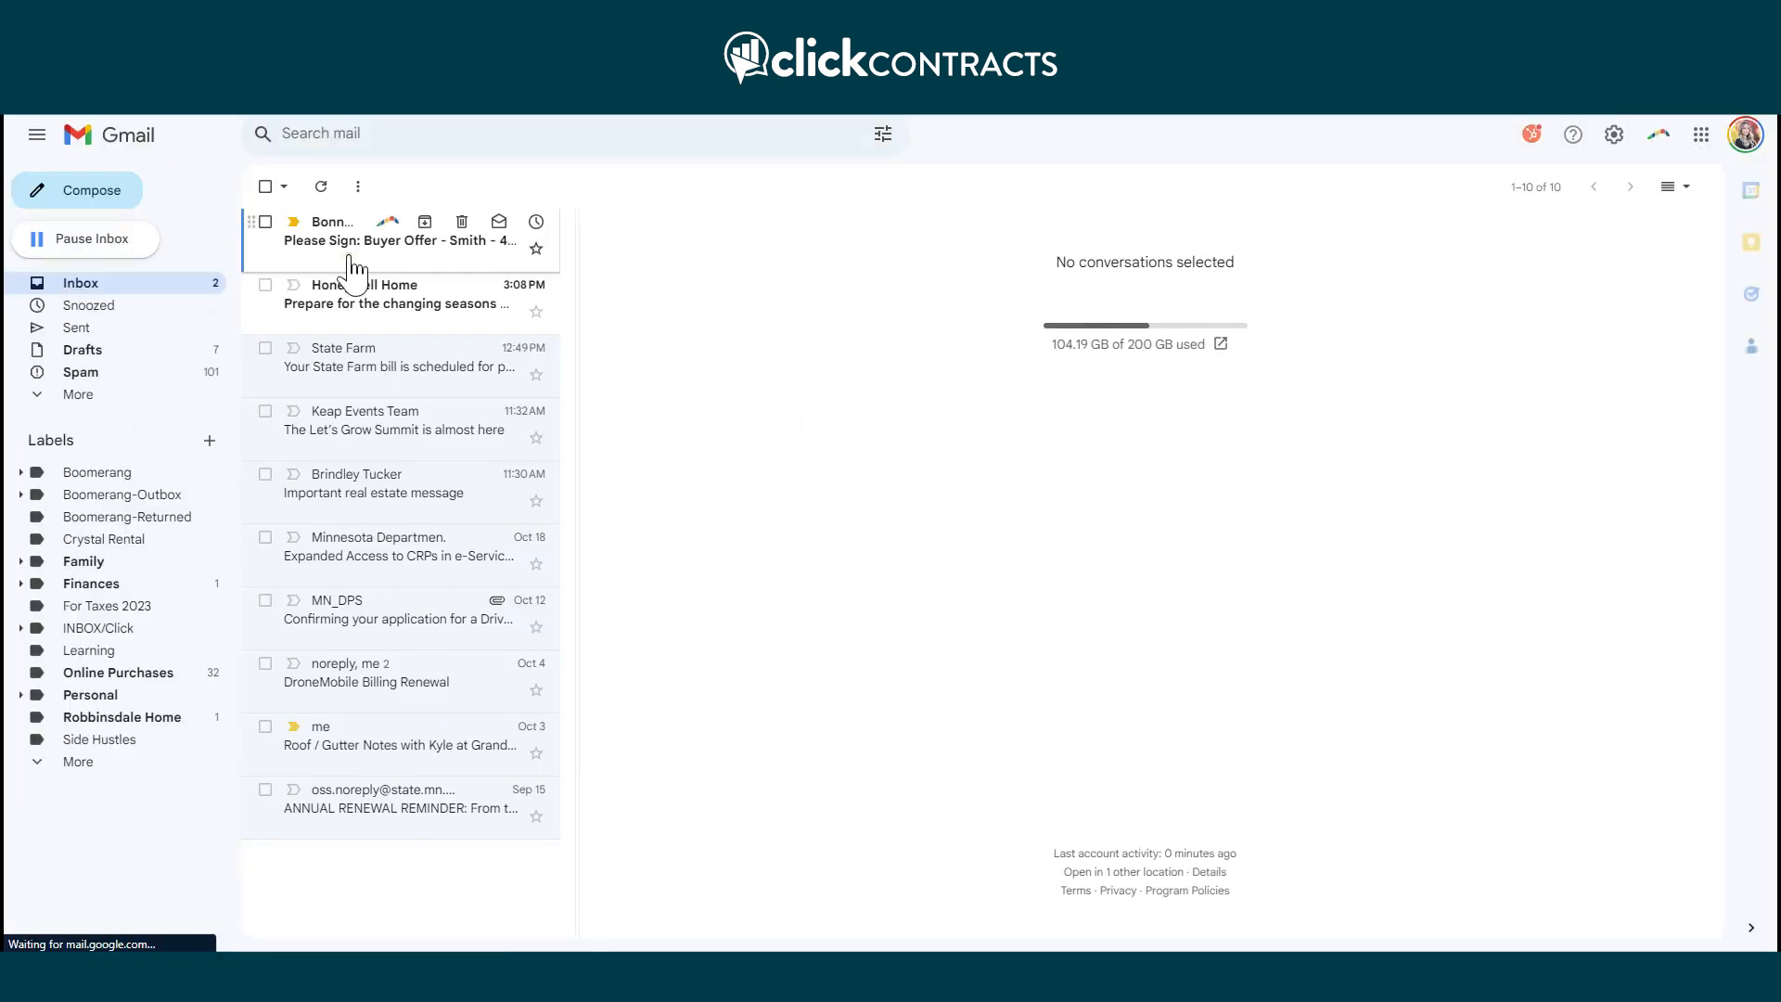
Open the 'Please Sign: Buyer Offer' email and follow its Sign Document link.
left_click(350, 259)
scroll(1042, 624, "down", 3)
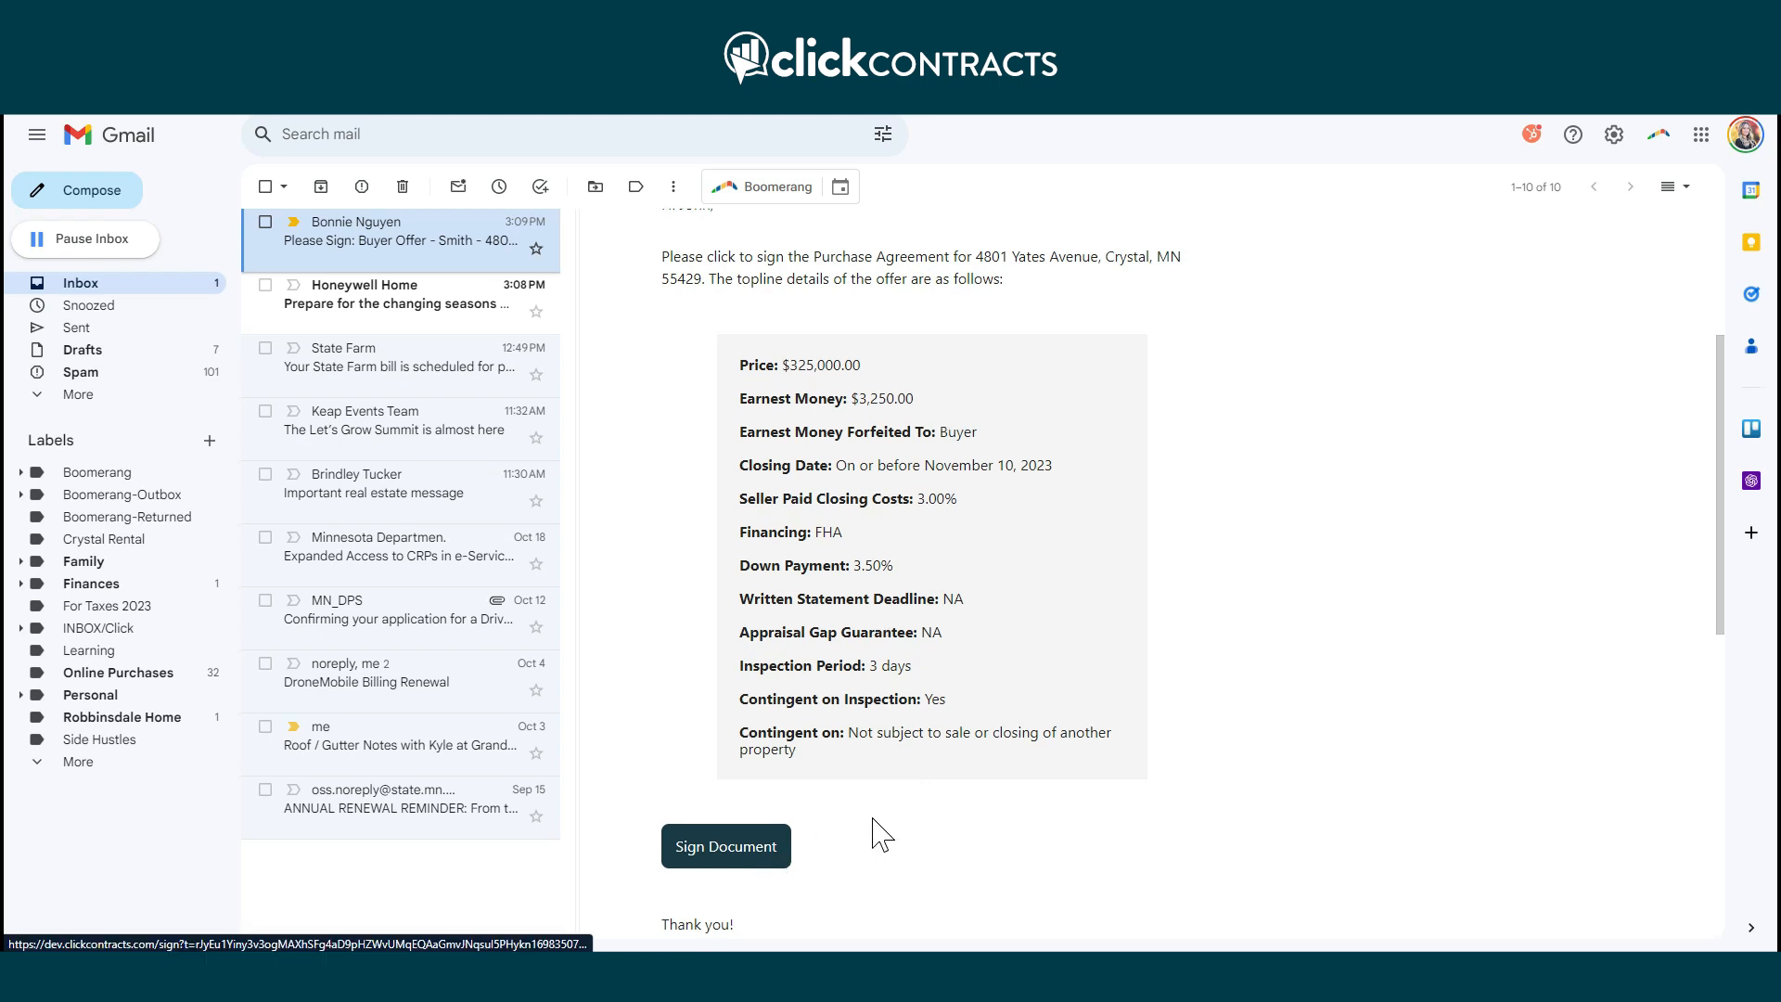
scroll(874, 828, "down", 5)
left_click(742, 397)
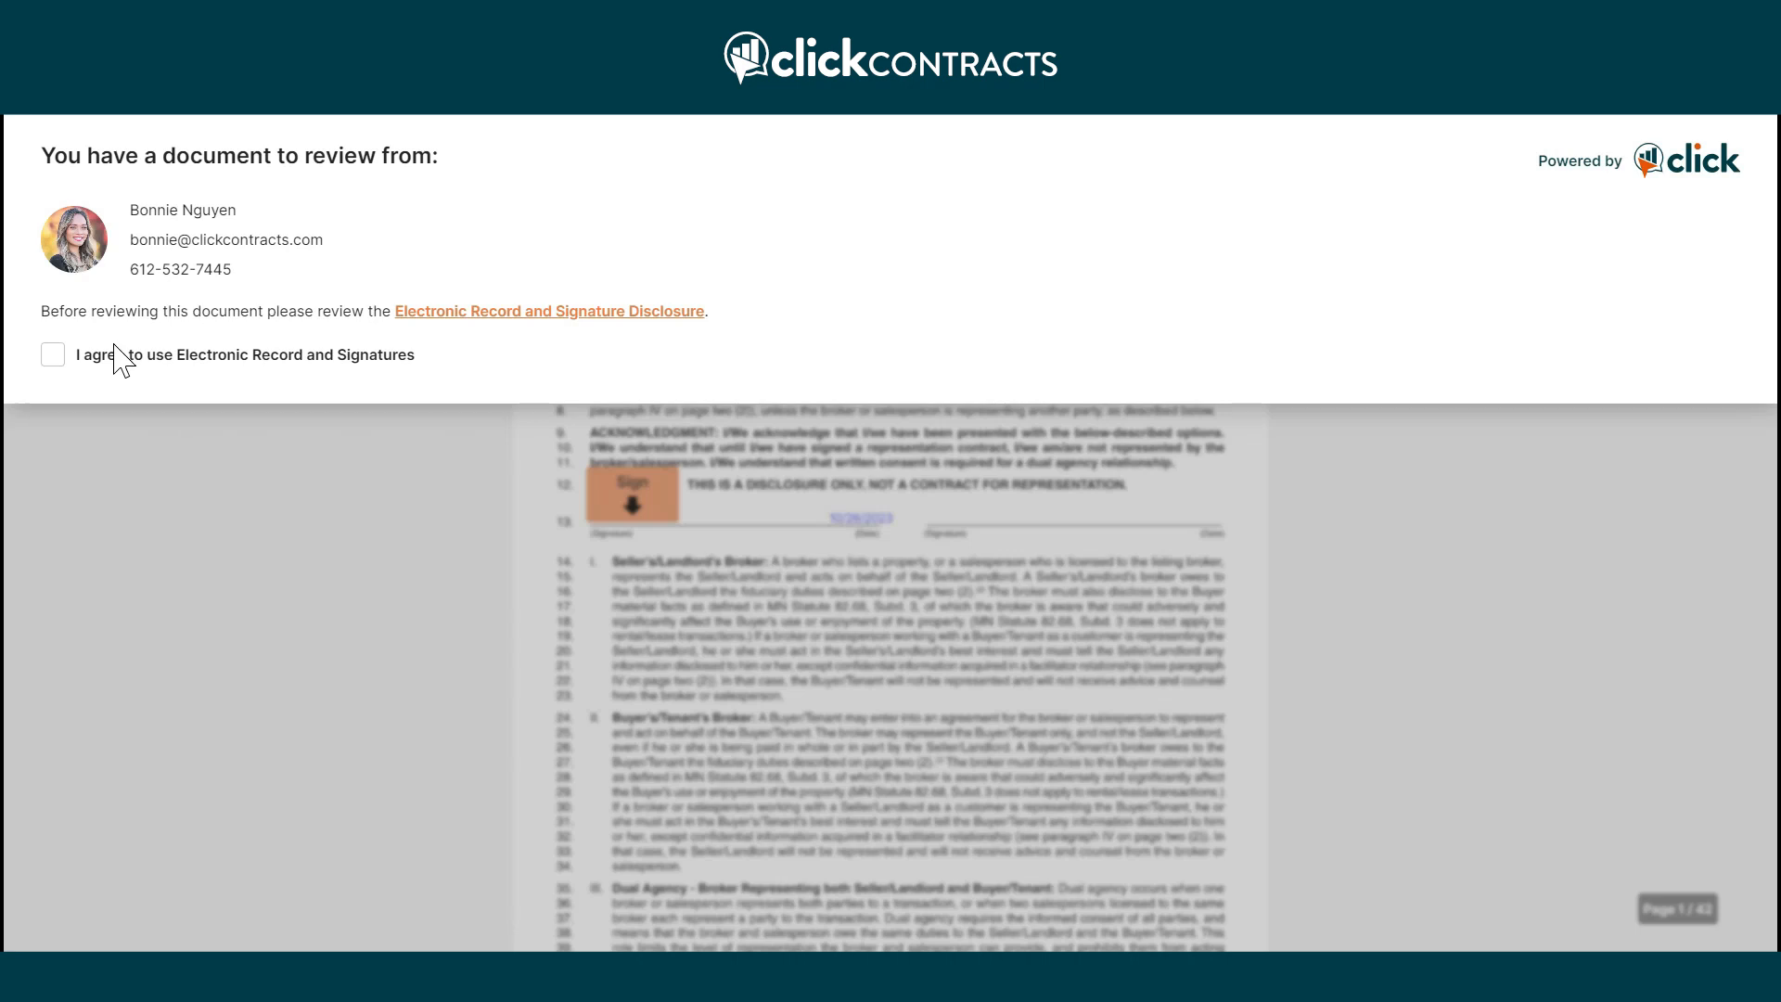
Consent to electronic records and signatures, then adopt the buyer's signature on the first required field.
left_click(53, 354)
left_click(93, 418)
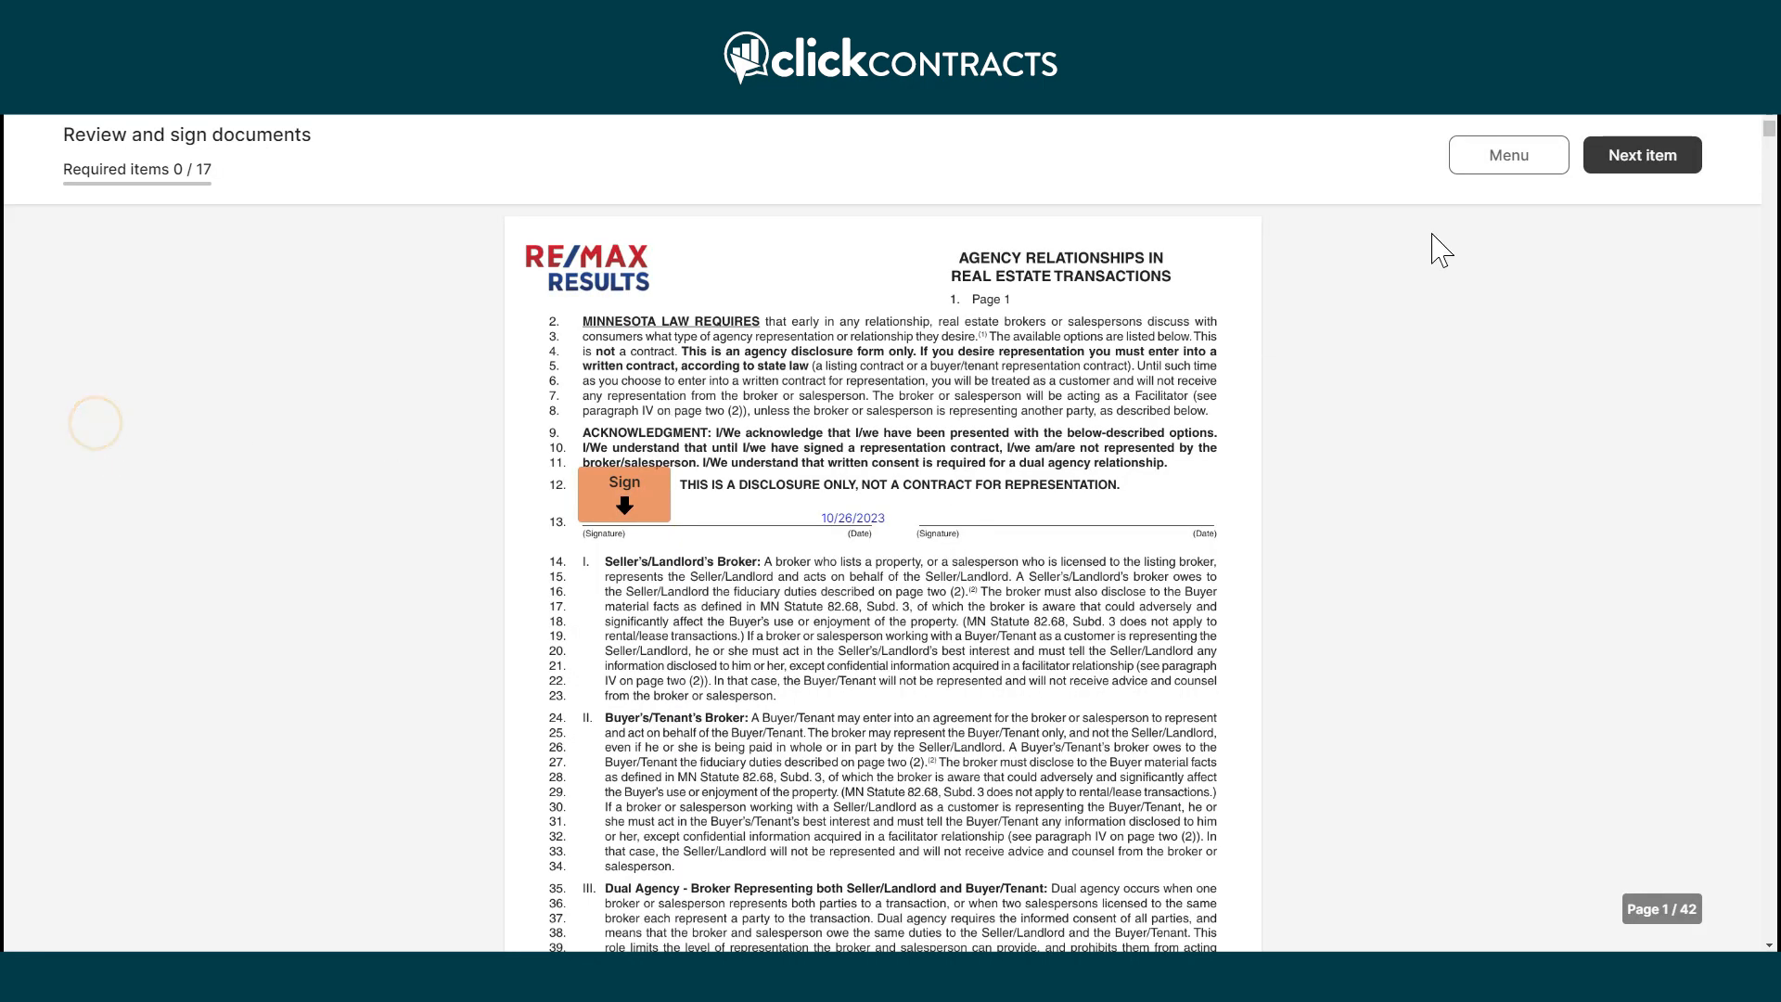
left_click(657, 518)
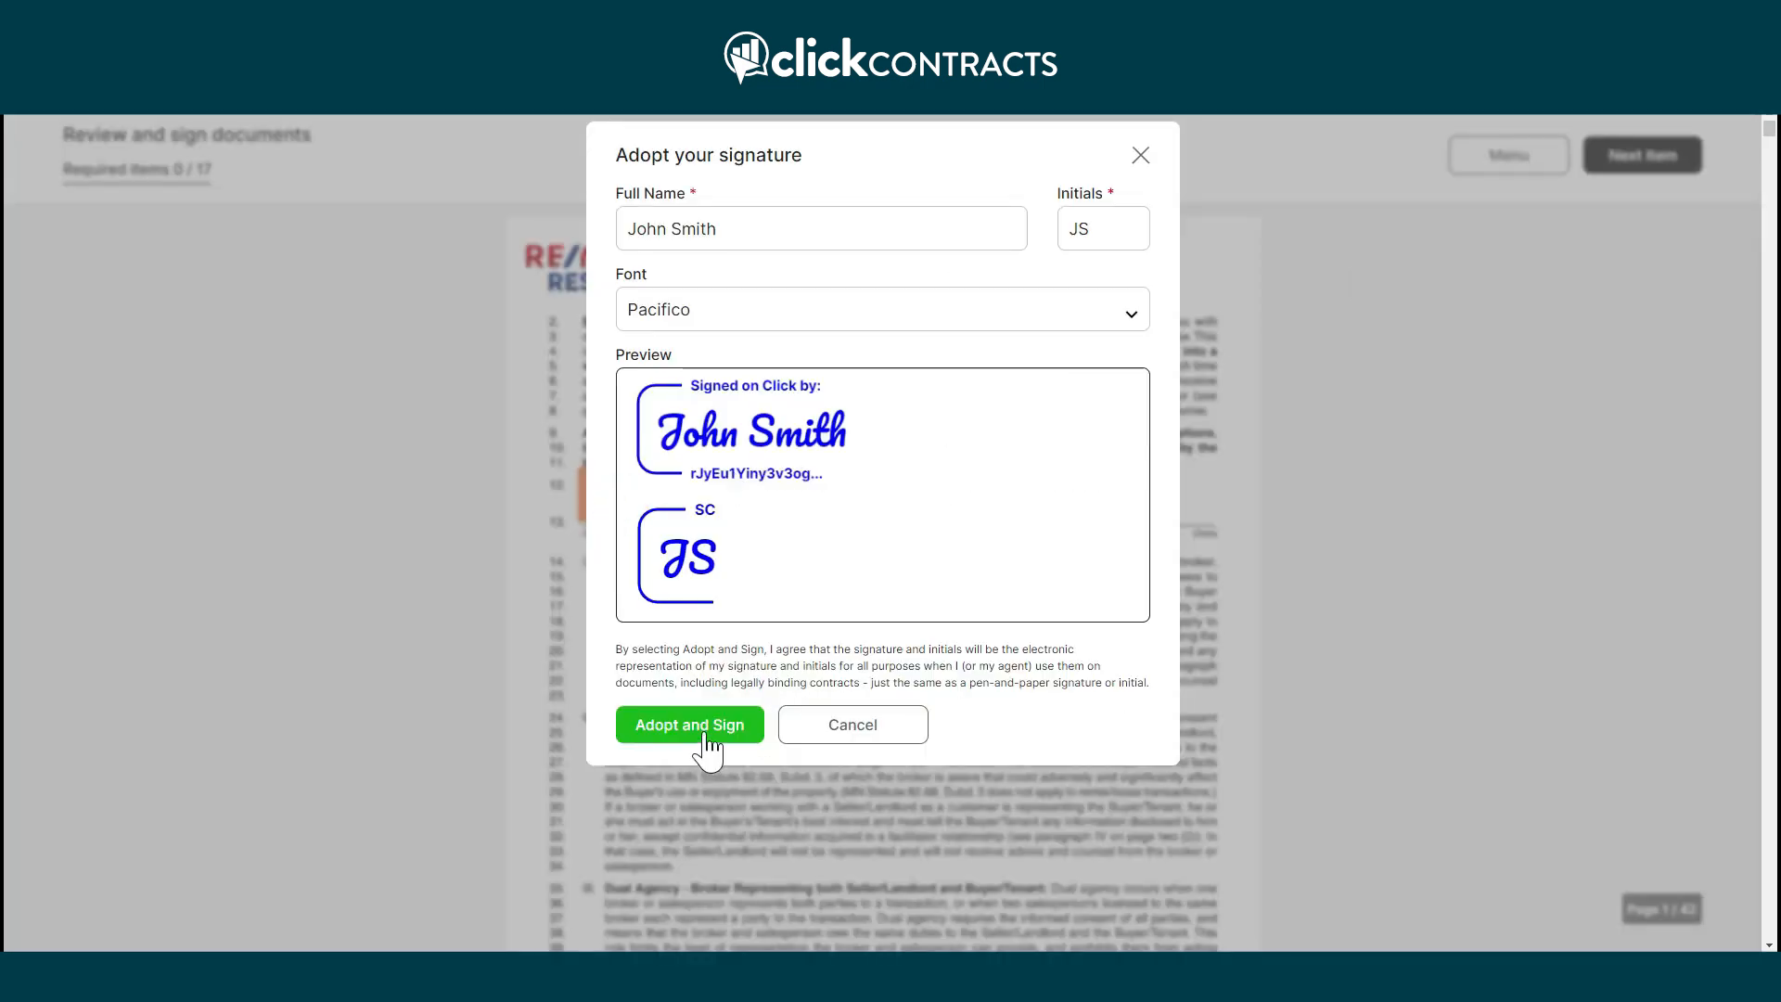
left_click(704, 730)
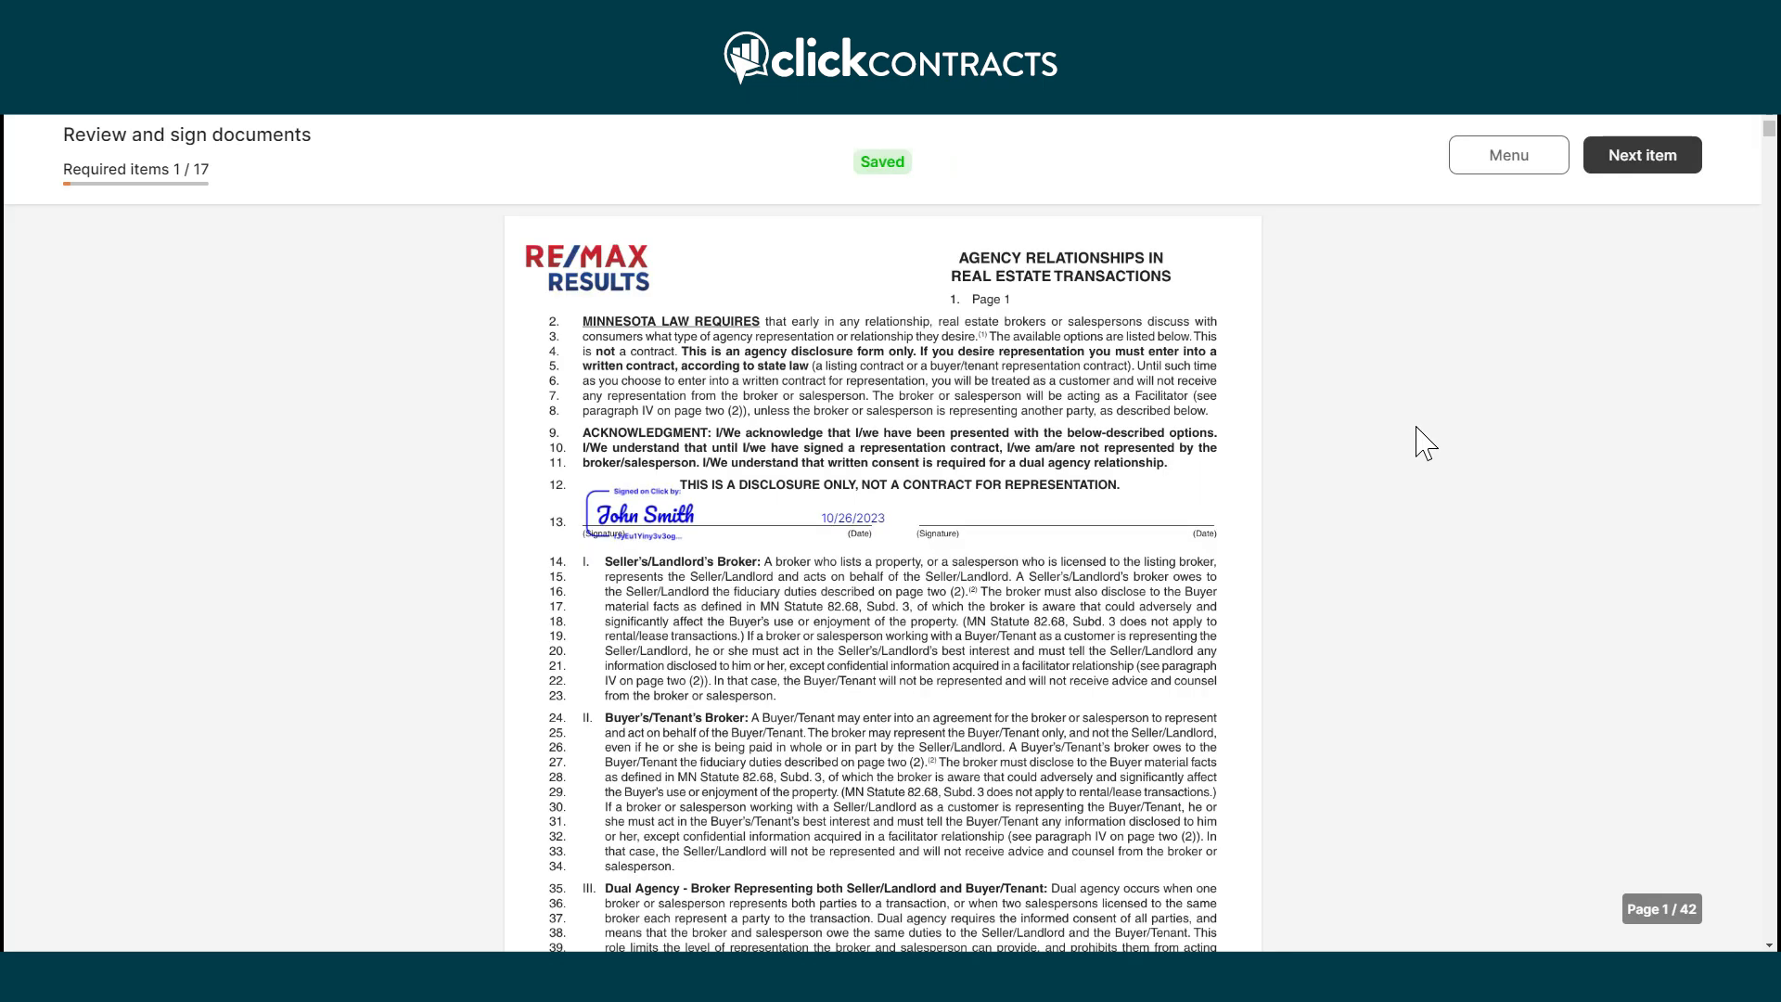
Initial page 4 and sign the buyer fields on pages 5 through 9.
left_click(1649, 176)
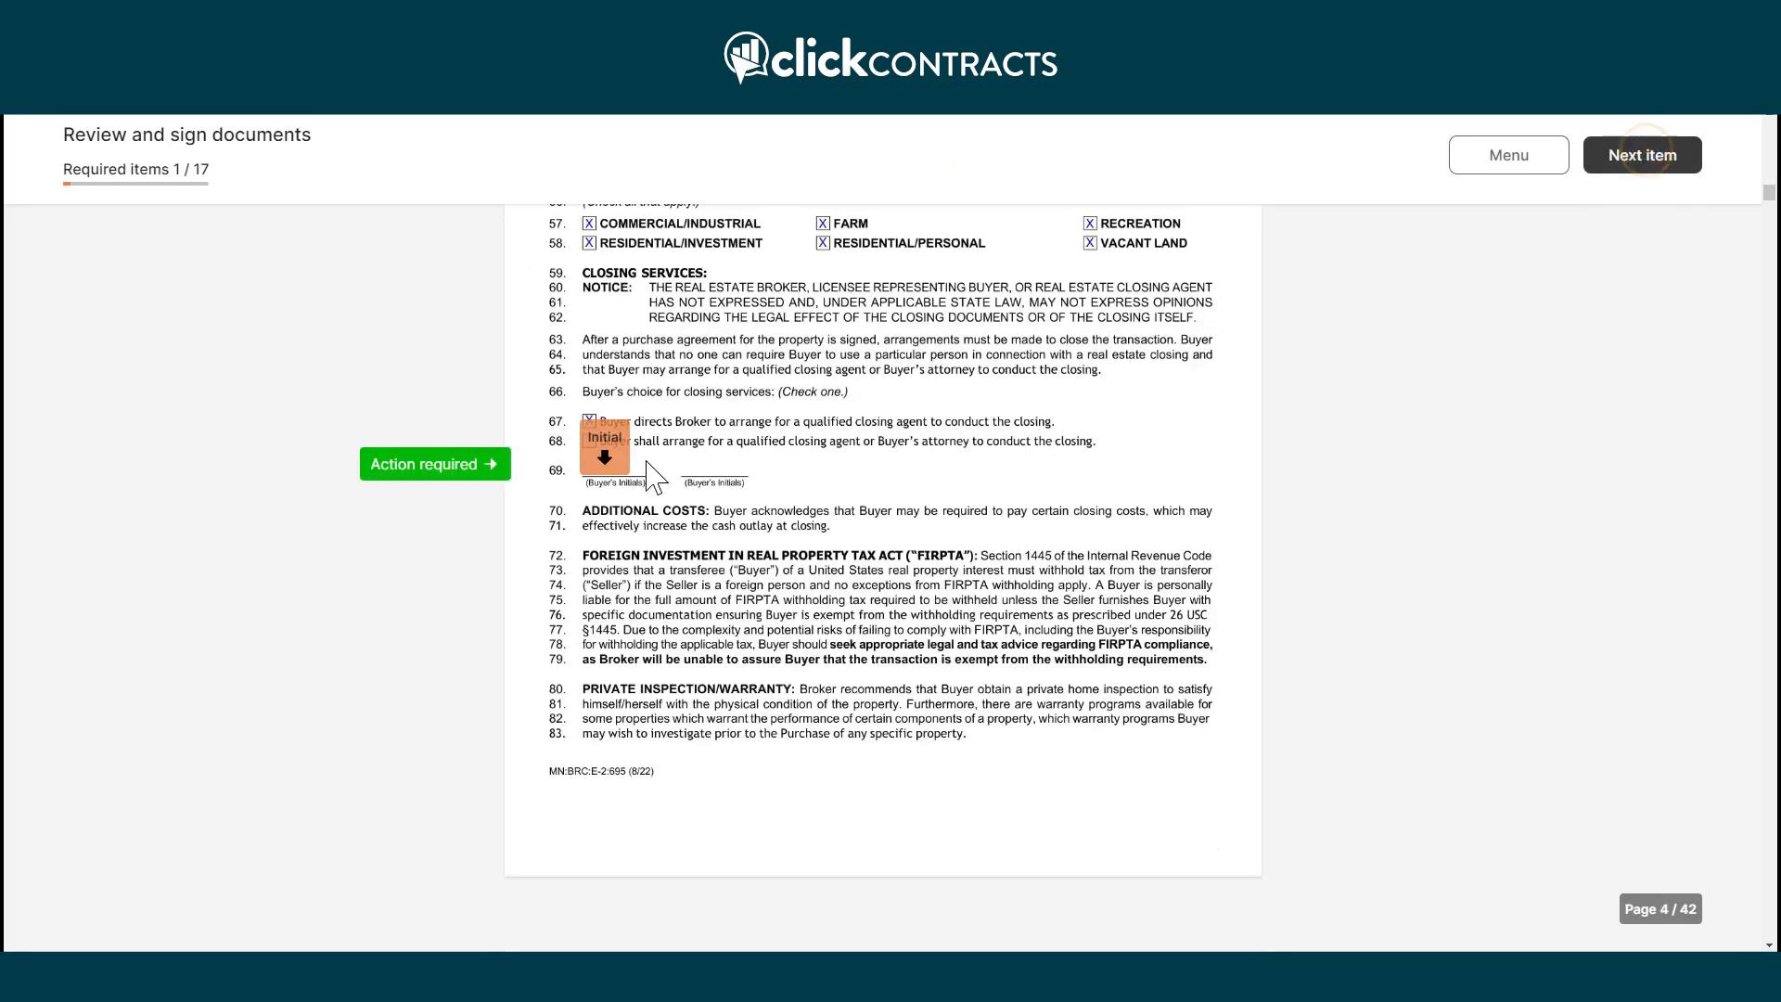
left_click(599, 459)
left_click(1642, 158)
left_click(983, 473)
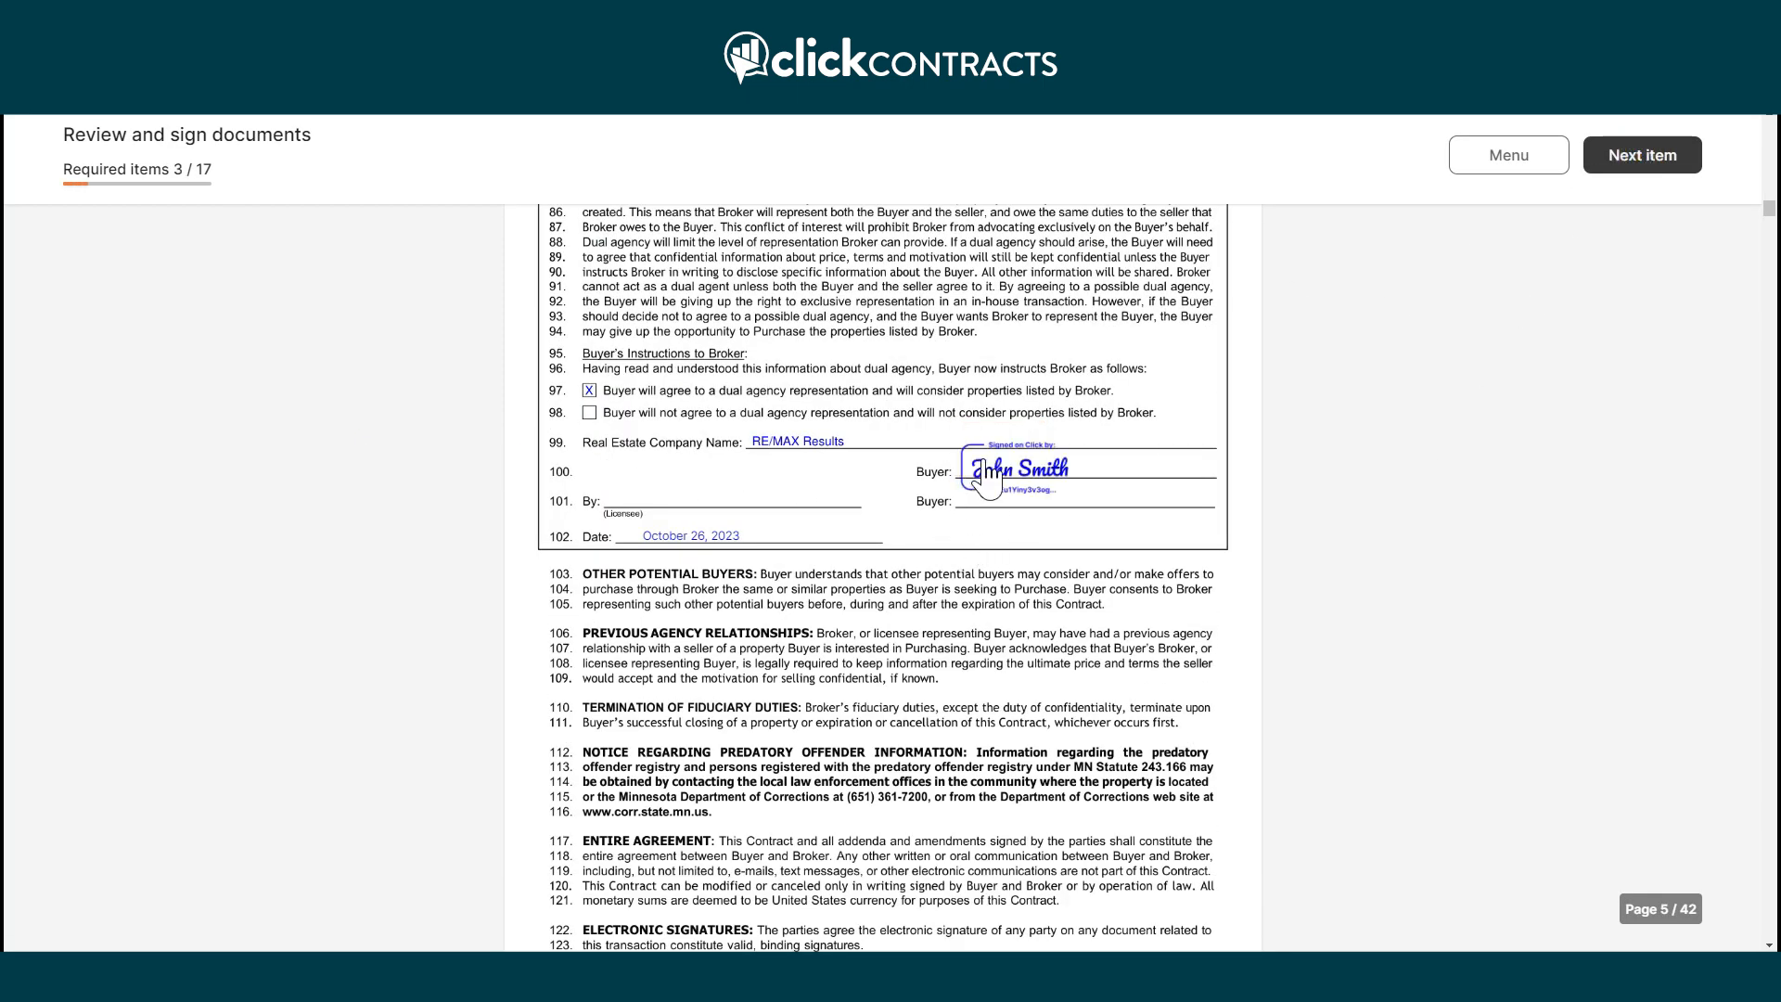
left_click(1638, 176)
left_click(1081, 454)
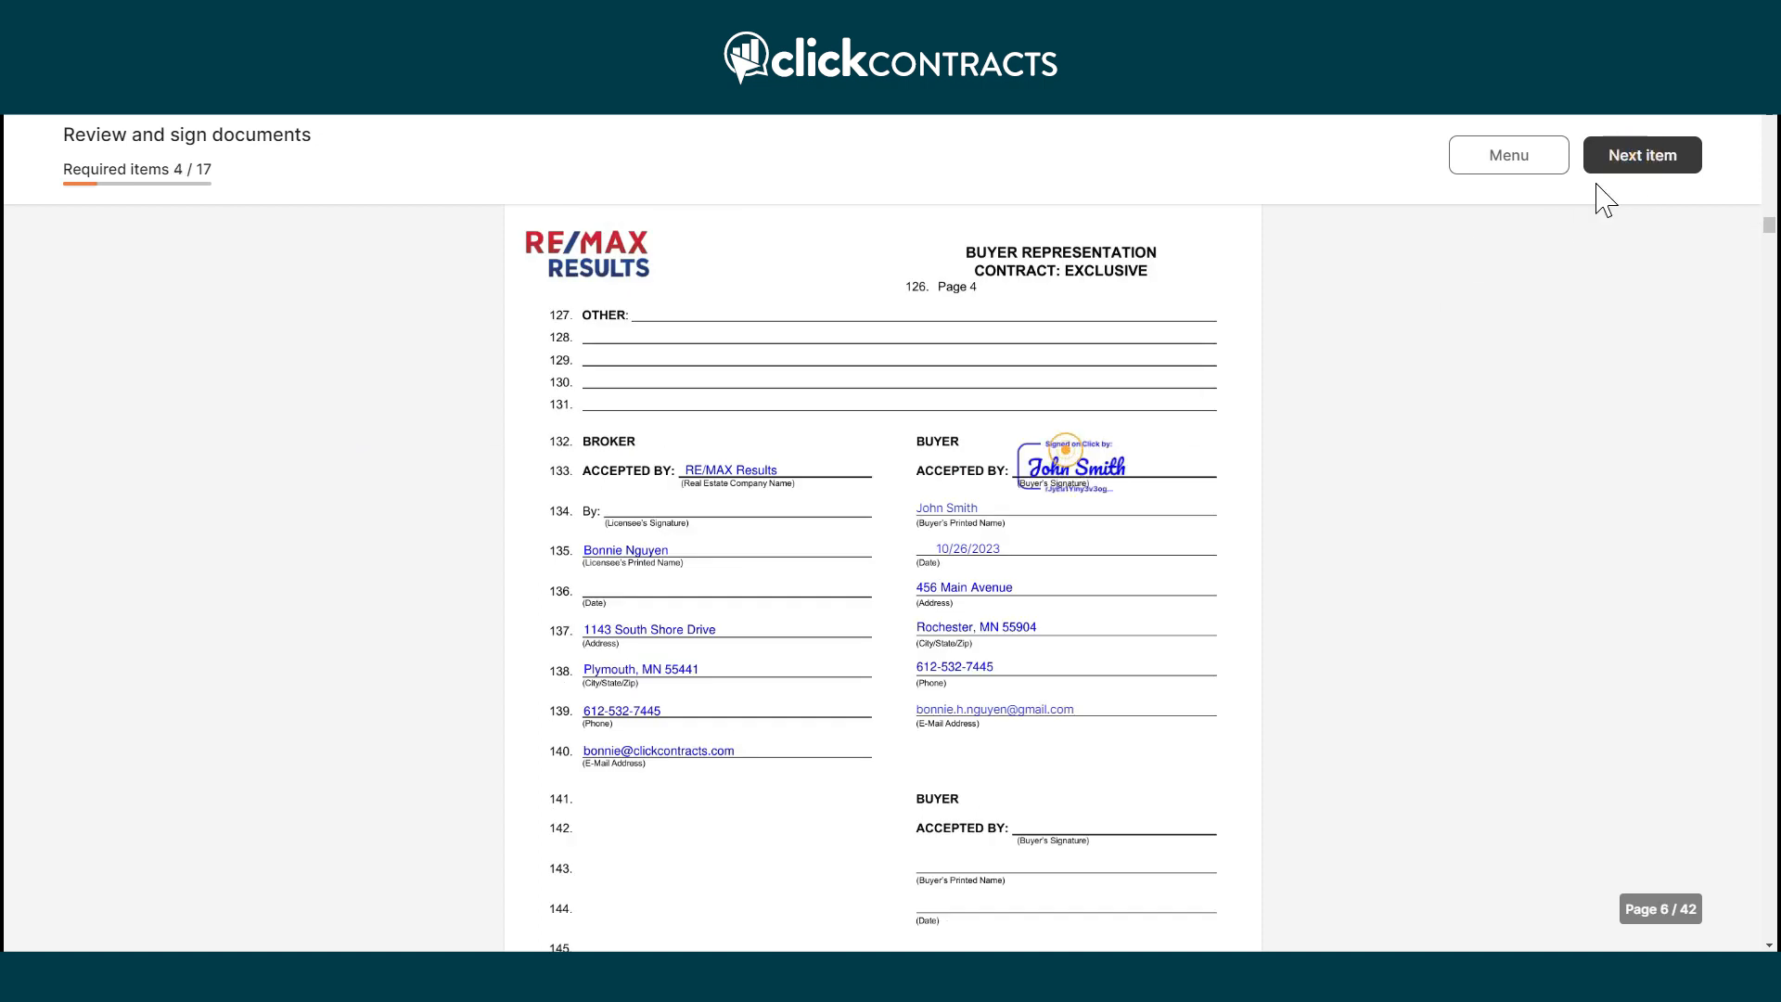
left_click(1664, 156)
left_click(614, 462)
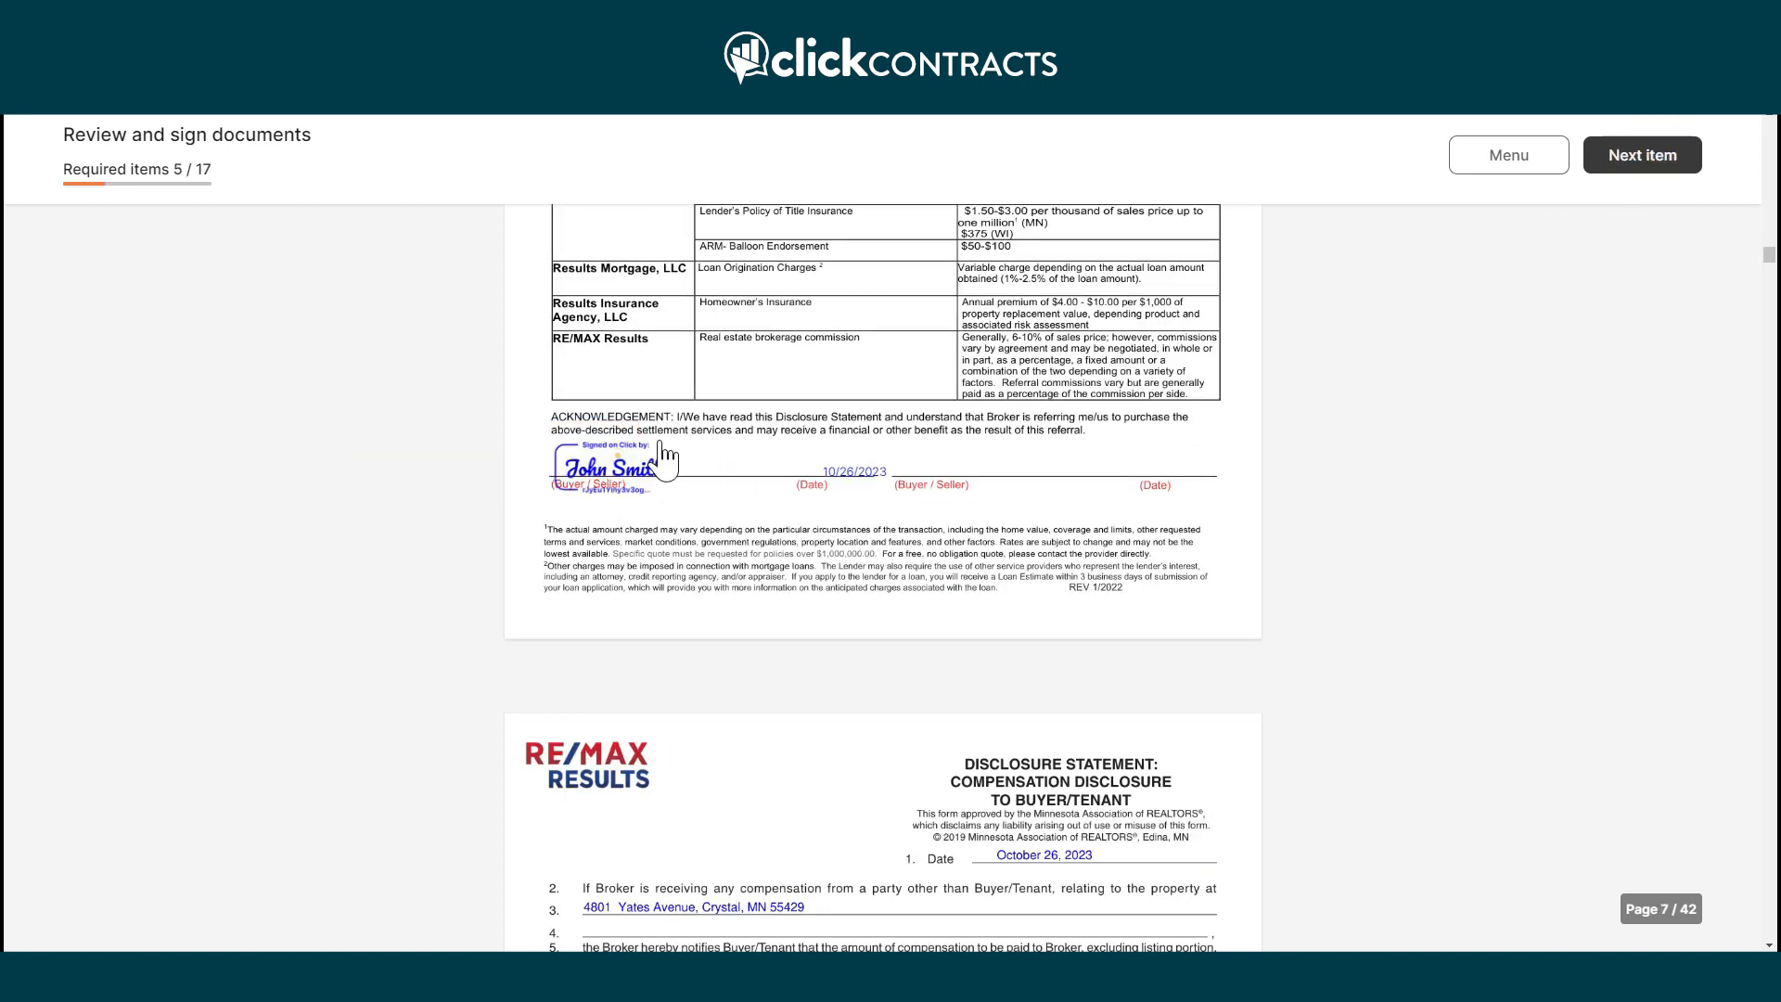
left_click(1619, 152)
left_click(969, 459)
left_click(1674, 169)
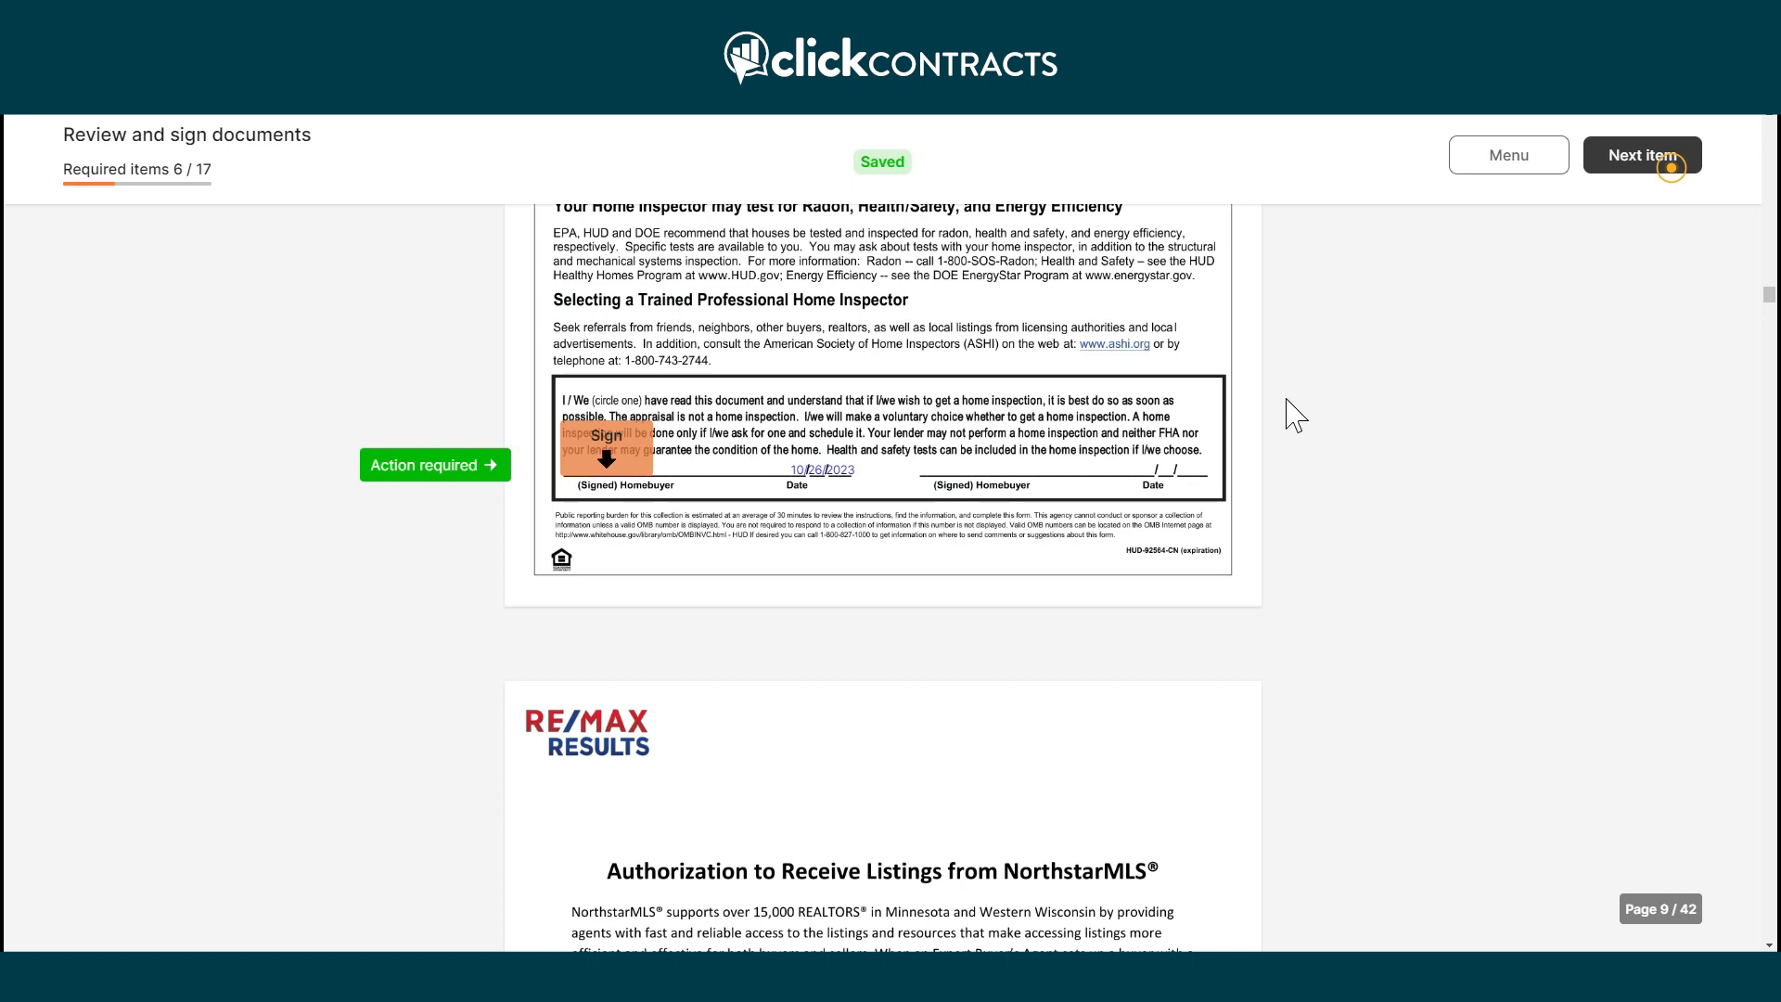
left_click(605, 459)
Sign the buyer fields on pages 10, 11, 22 and 24, ticking the e-mail checkbox.
left_click(1635, 164)
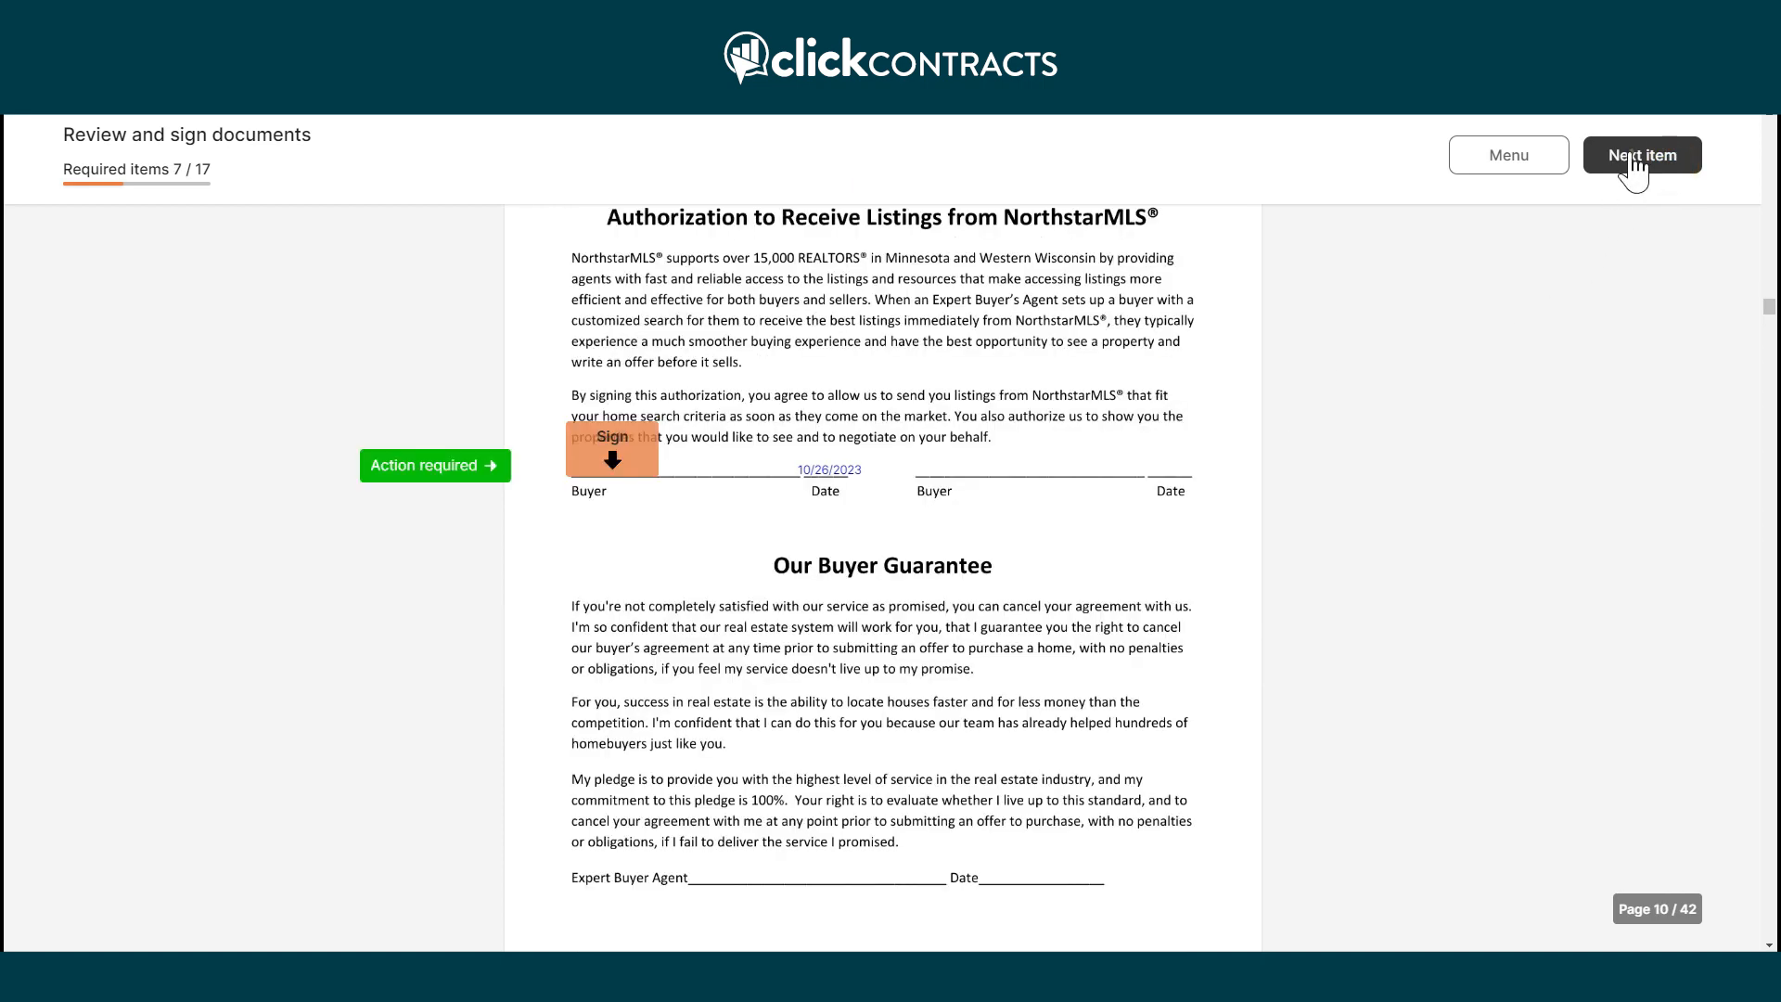
left_click(614, 460)
left_click(1625, 169)
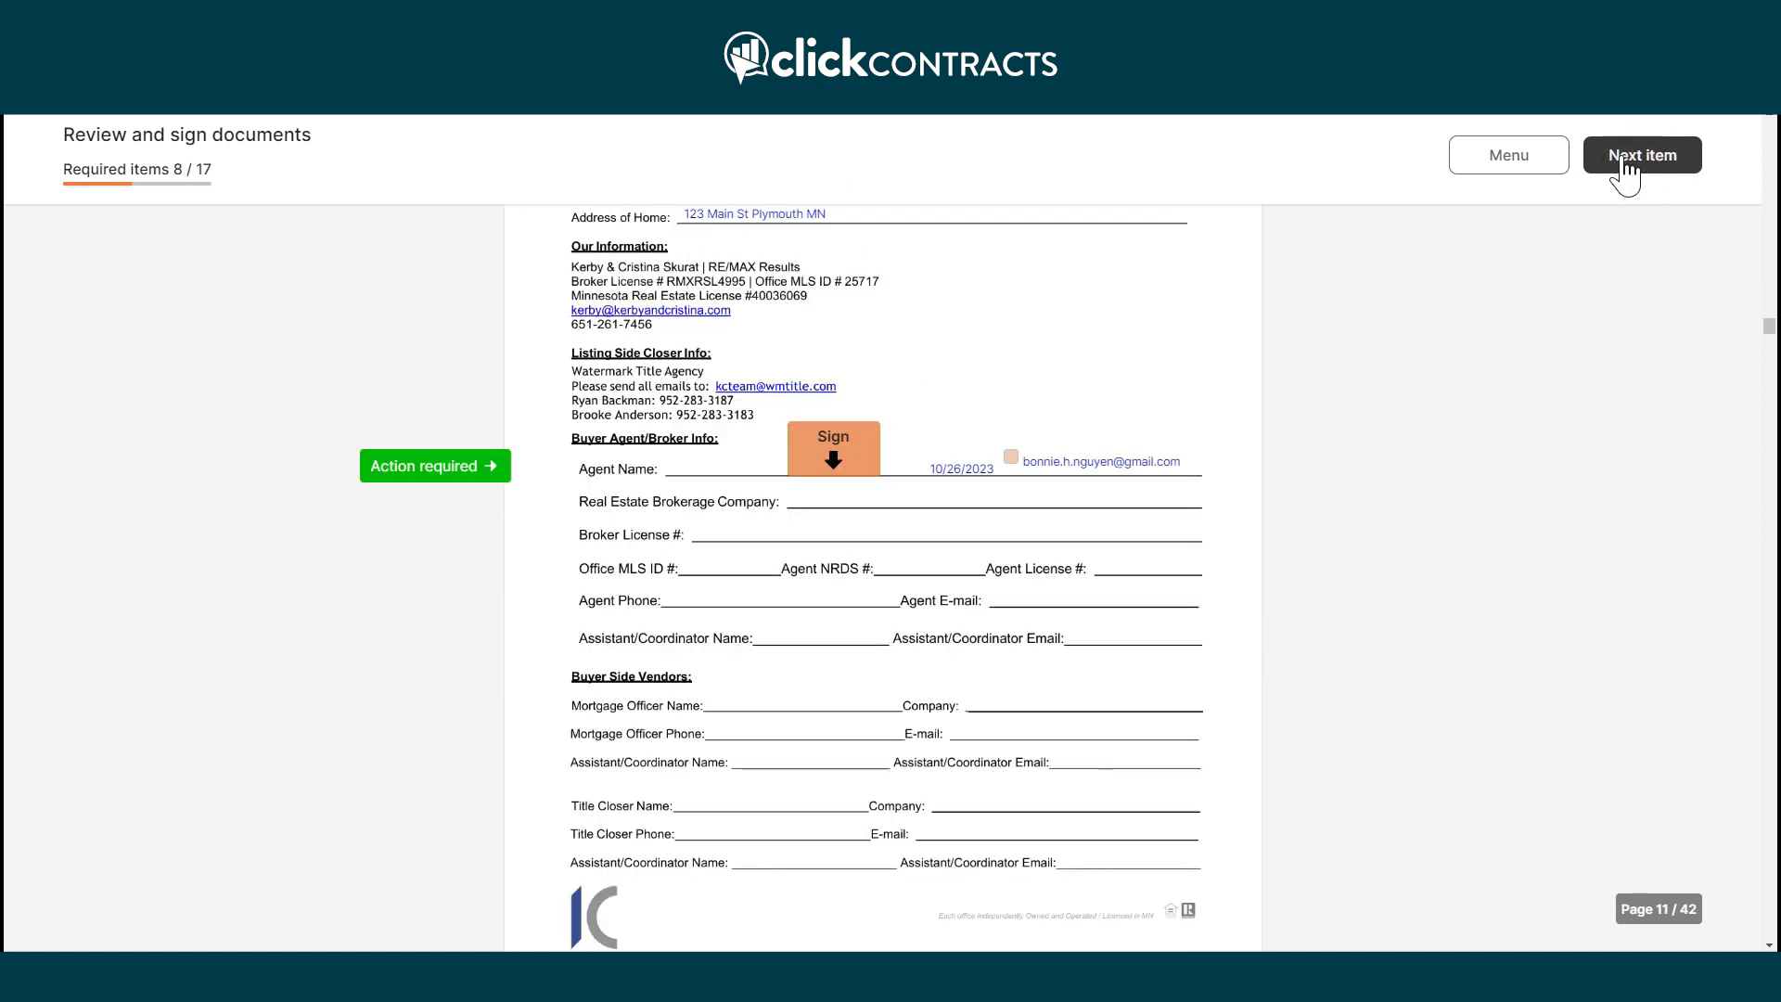
left_click(832, 457)
left_click(1010, 457)
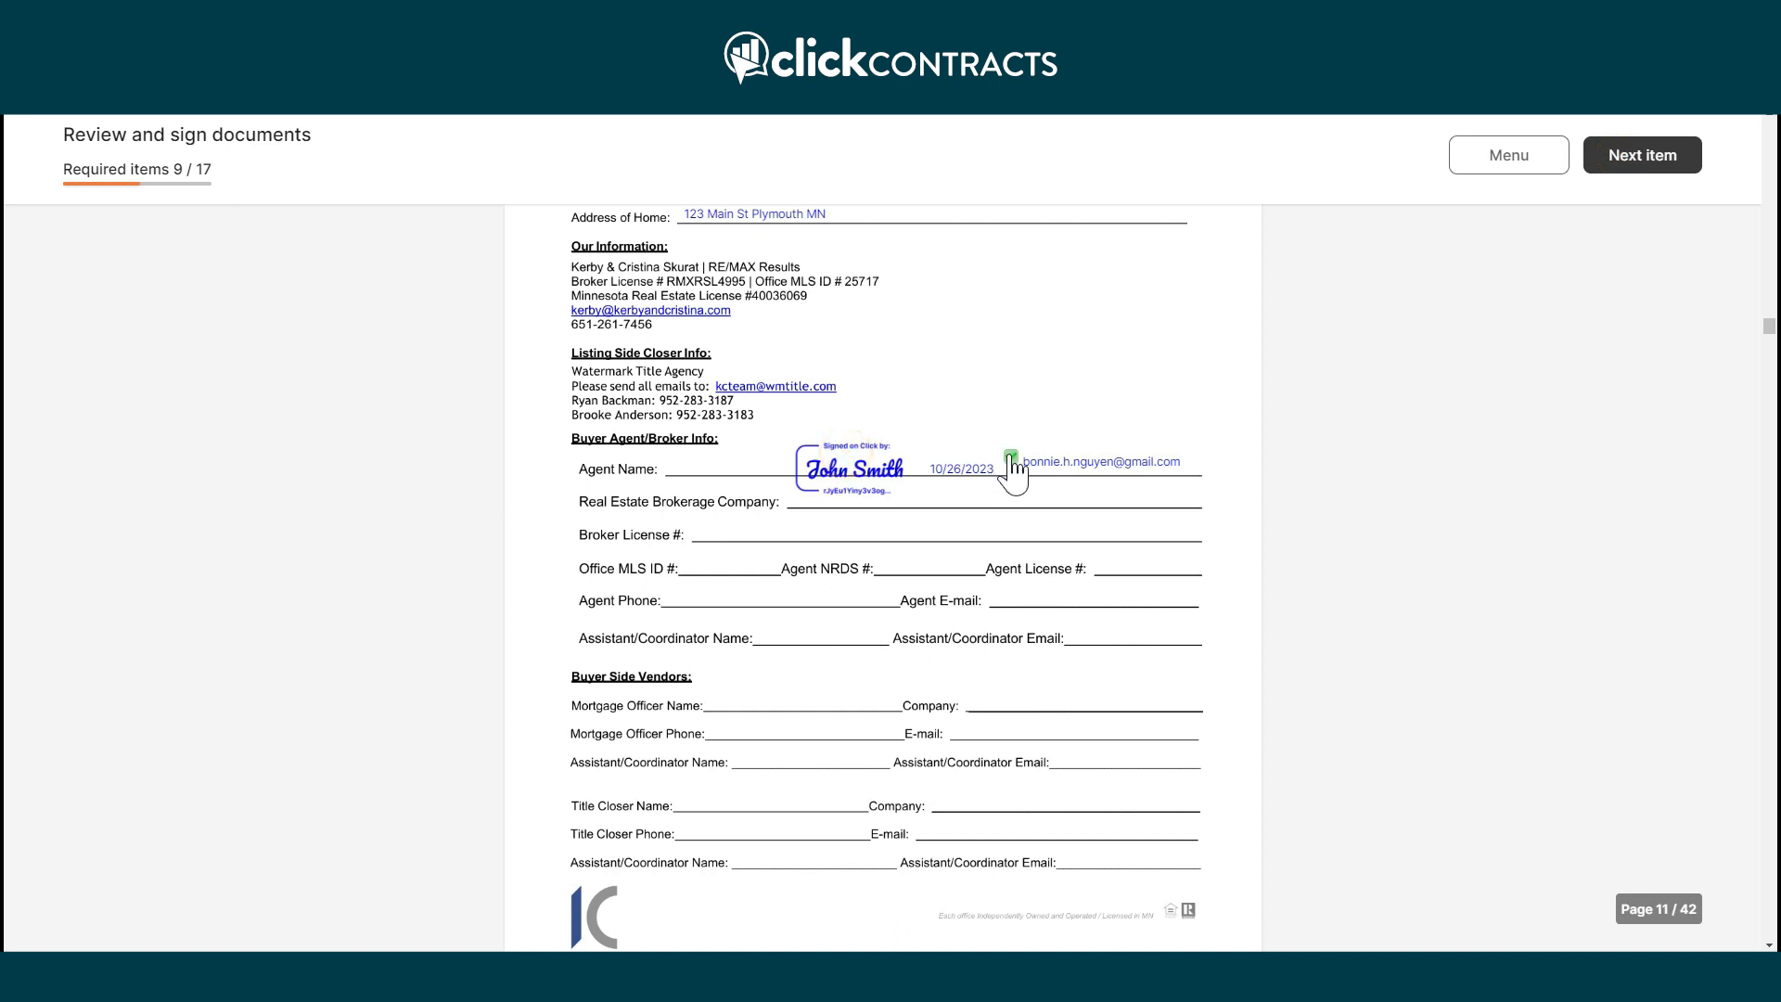
left_click(1629, 167)
left_click(995, 476)
left_click(1668, 169)
left_click(989, 480)
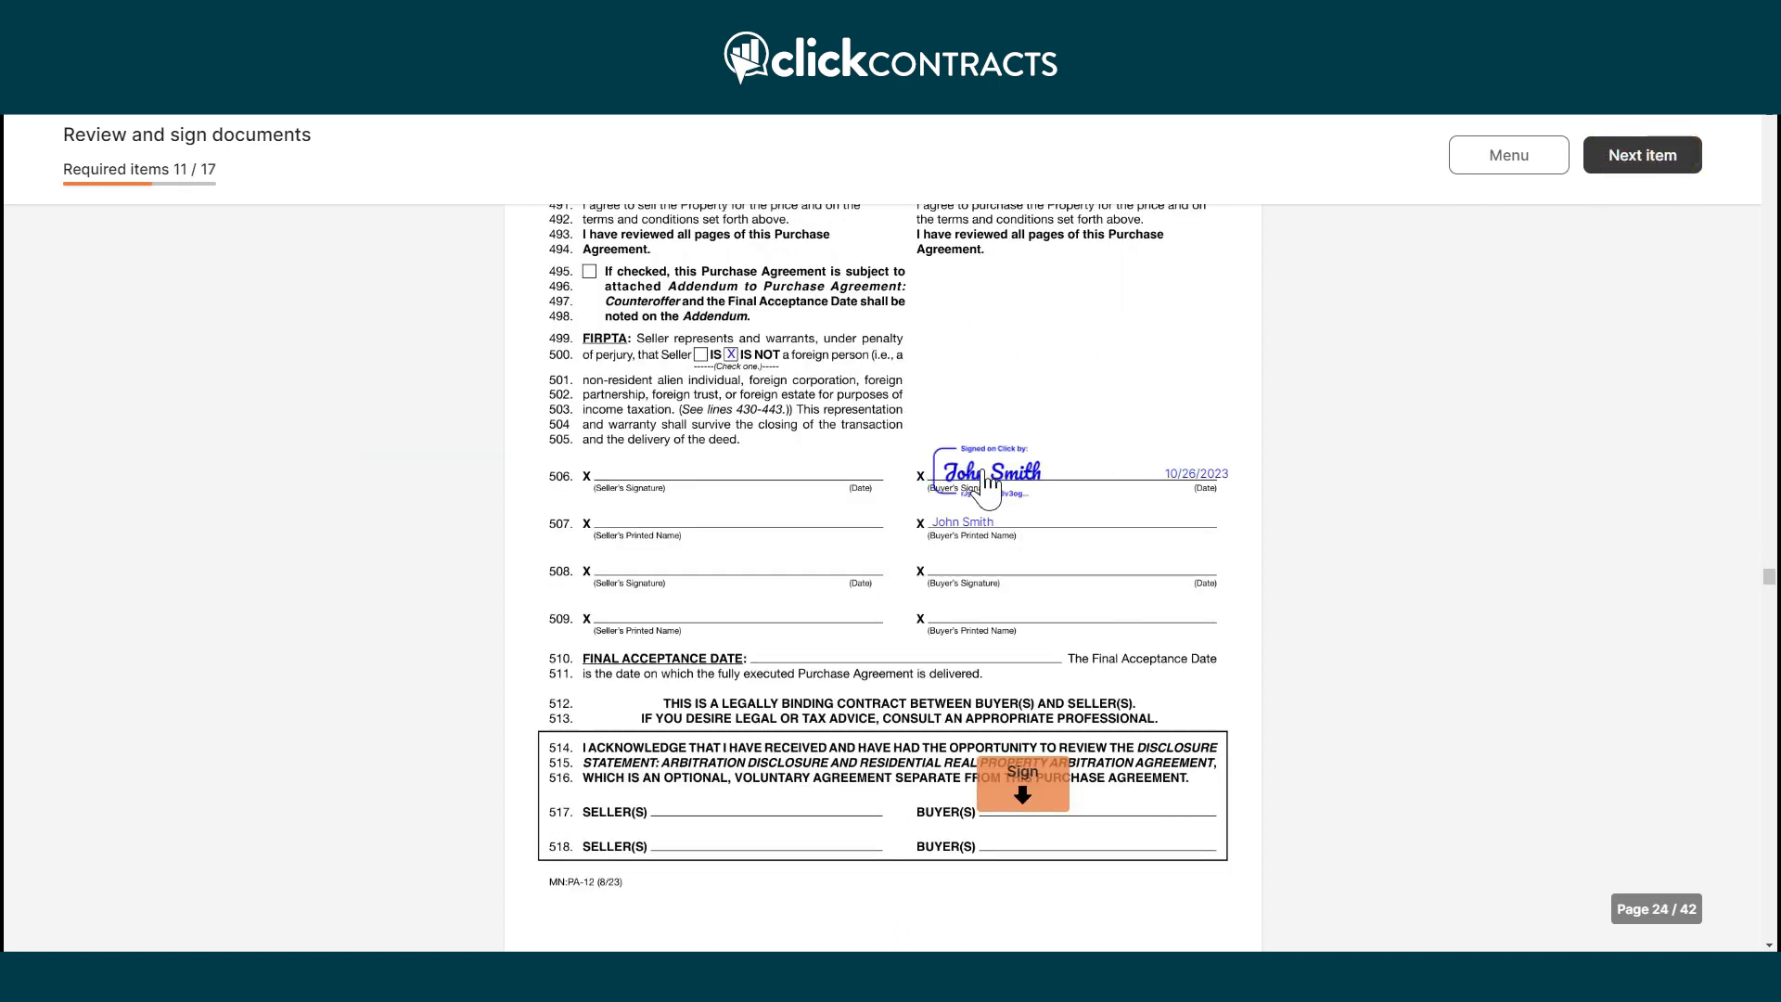
left_click(1013, 799)
Sign the wire fraud and Personal Property Agreement forms and accept the optional arbitration signature.
left_click(1628, 157)
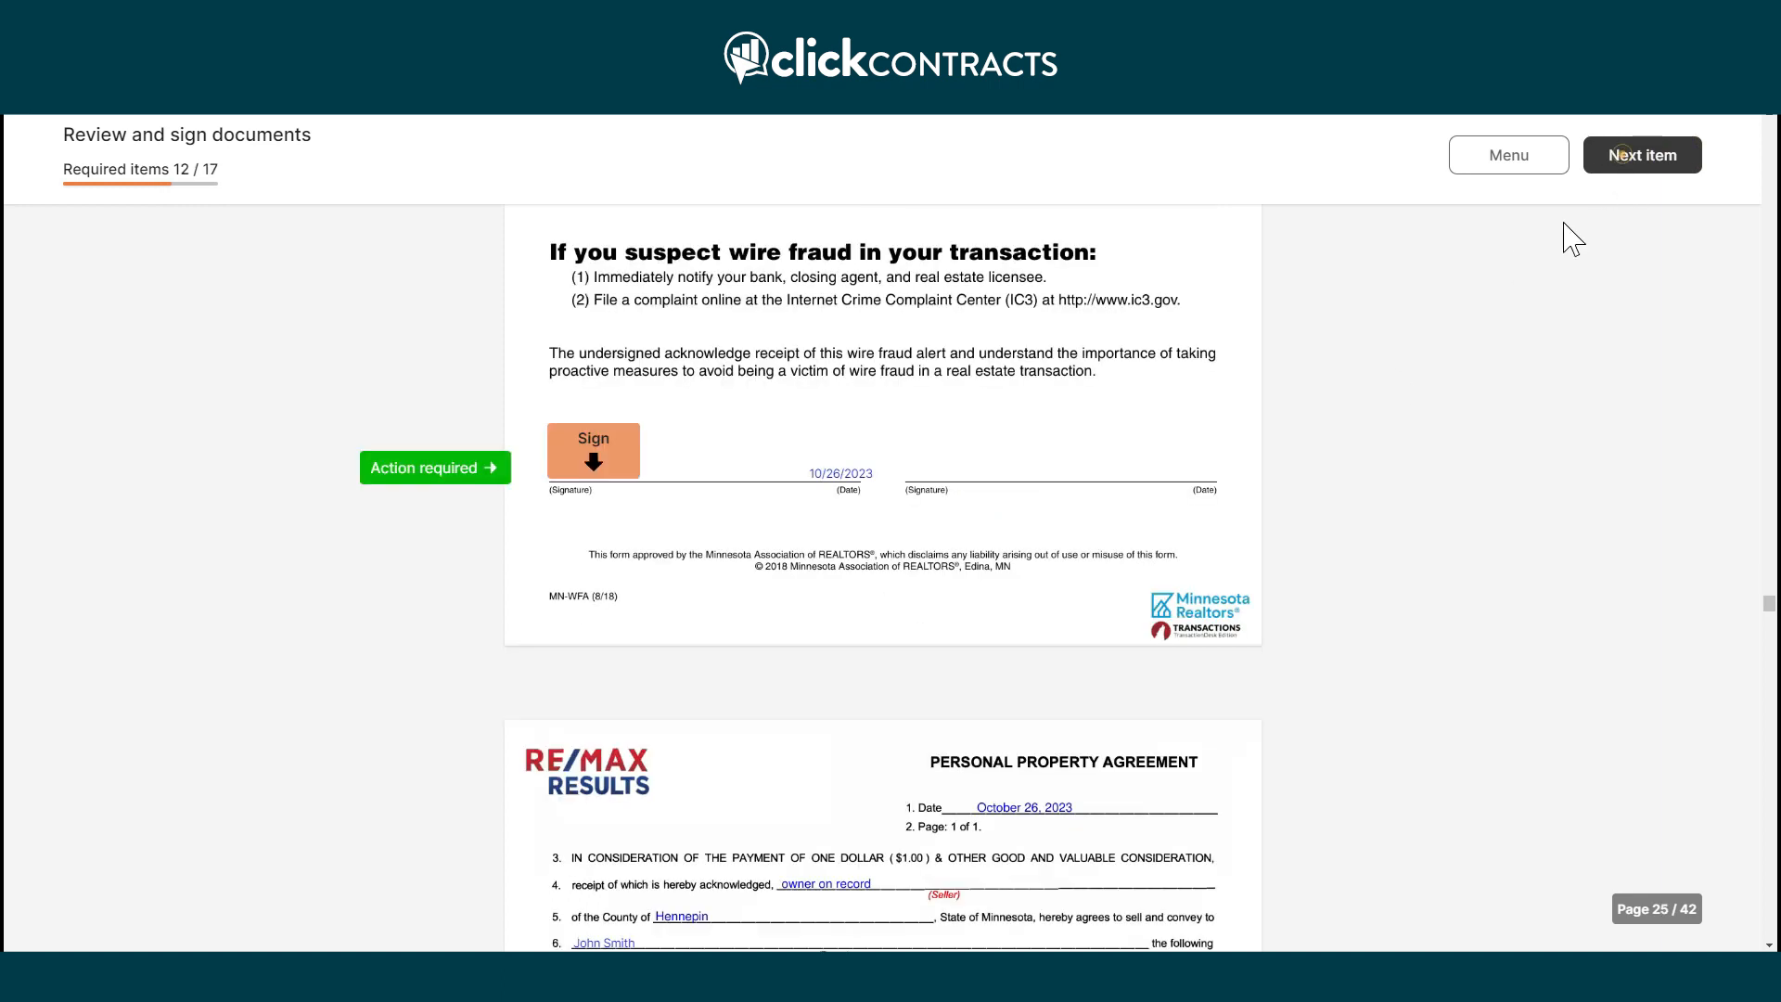
left_click(616, 459)
left_click(1632, 158)
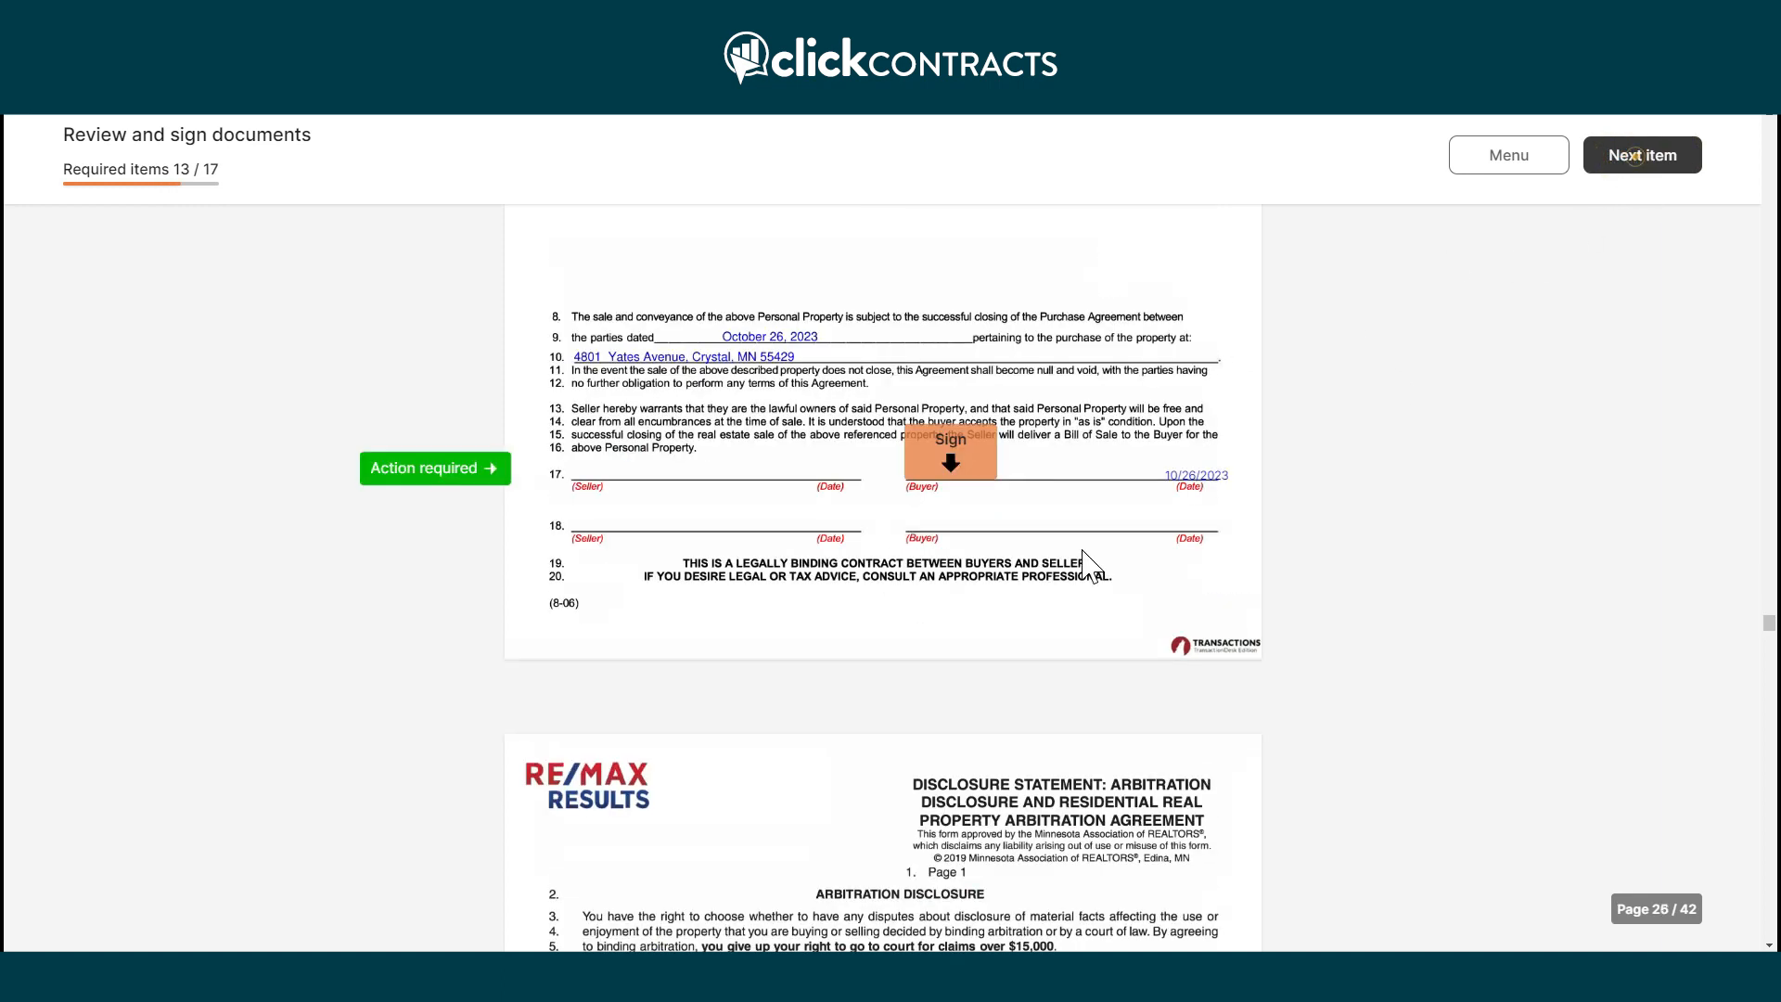
left_click(953, 484)
left_click(1632, 156)
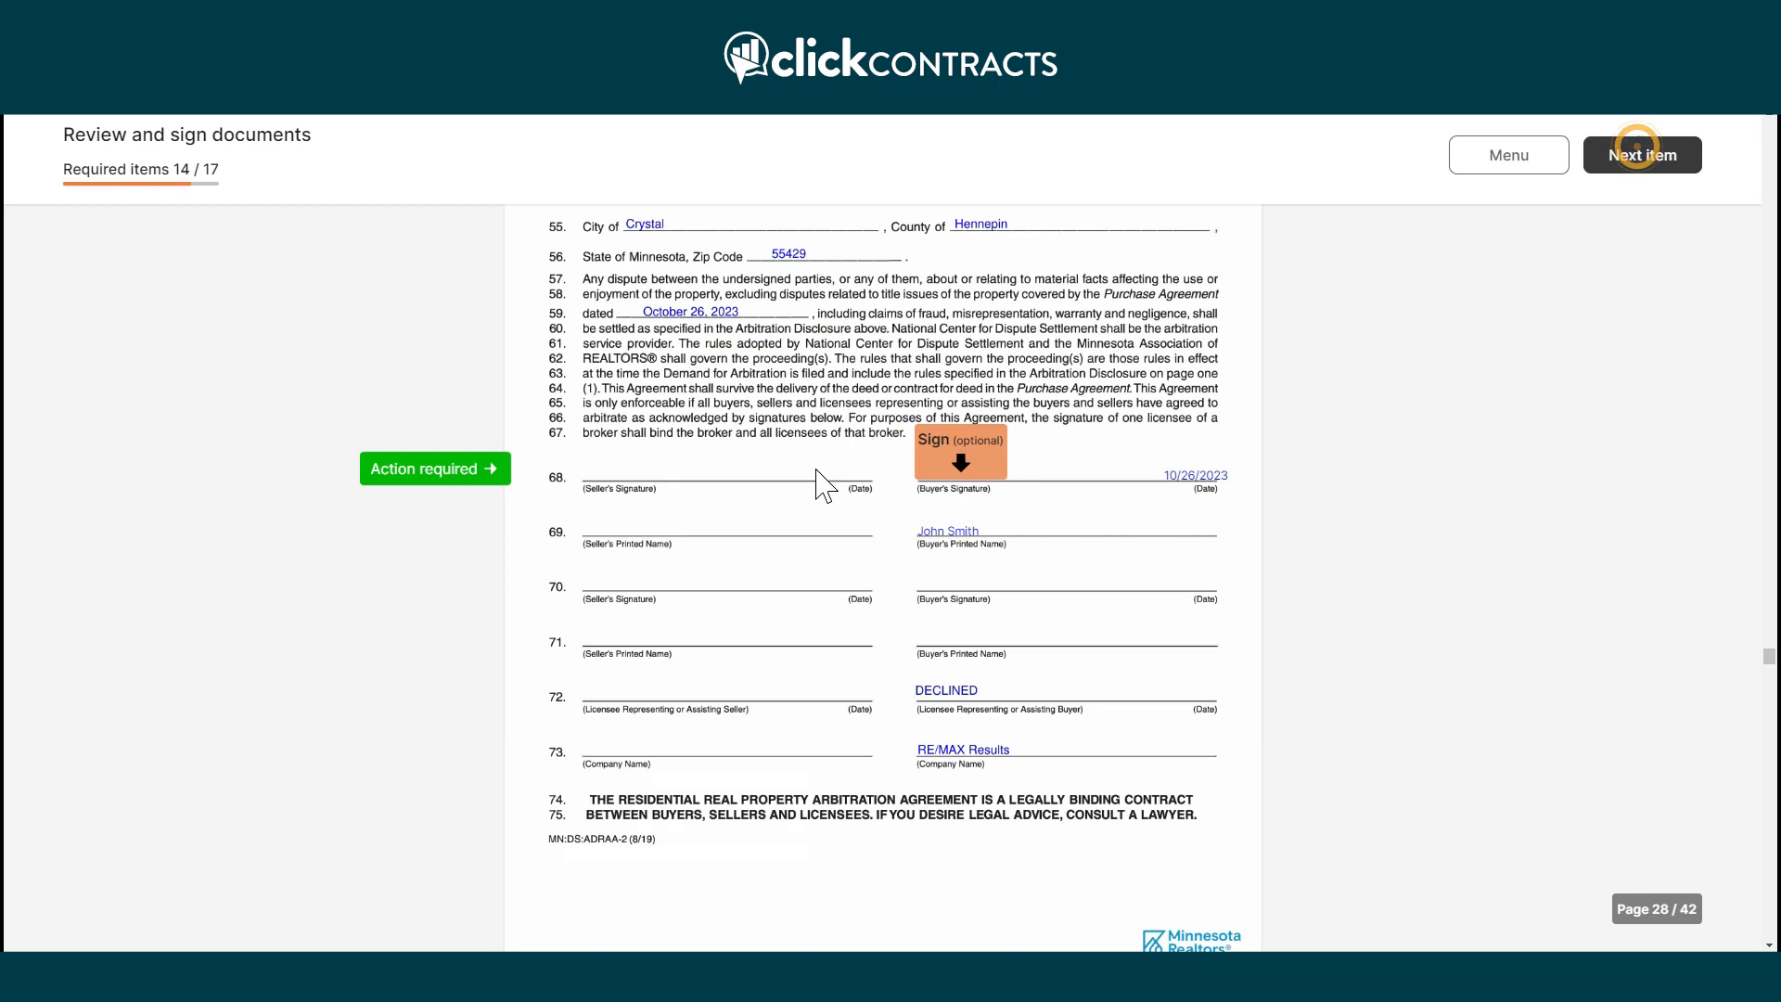
left_click(952, 485)
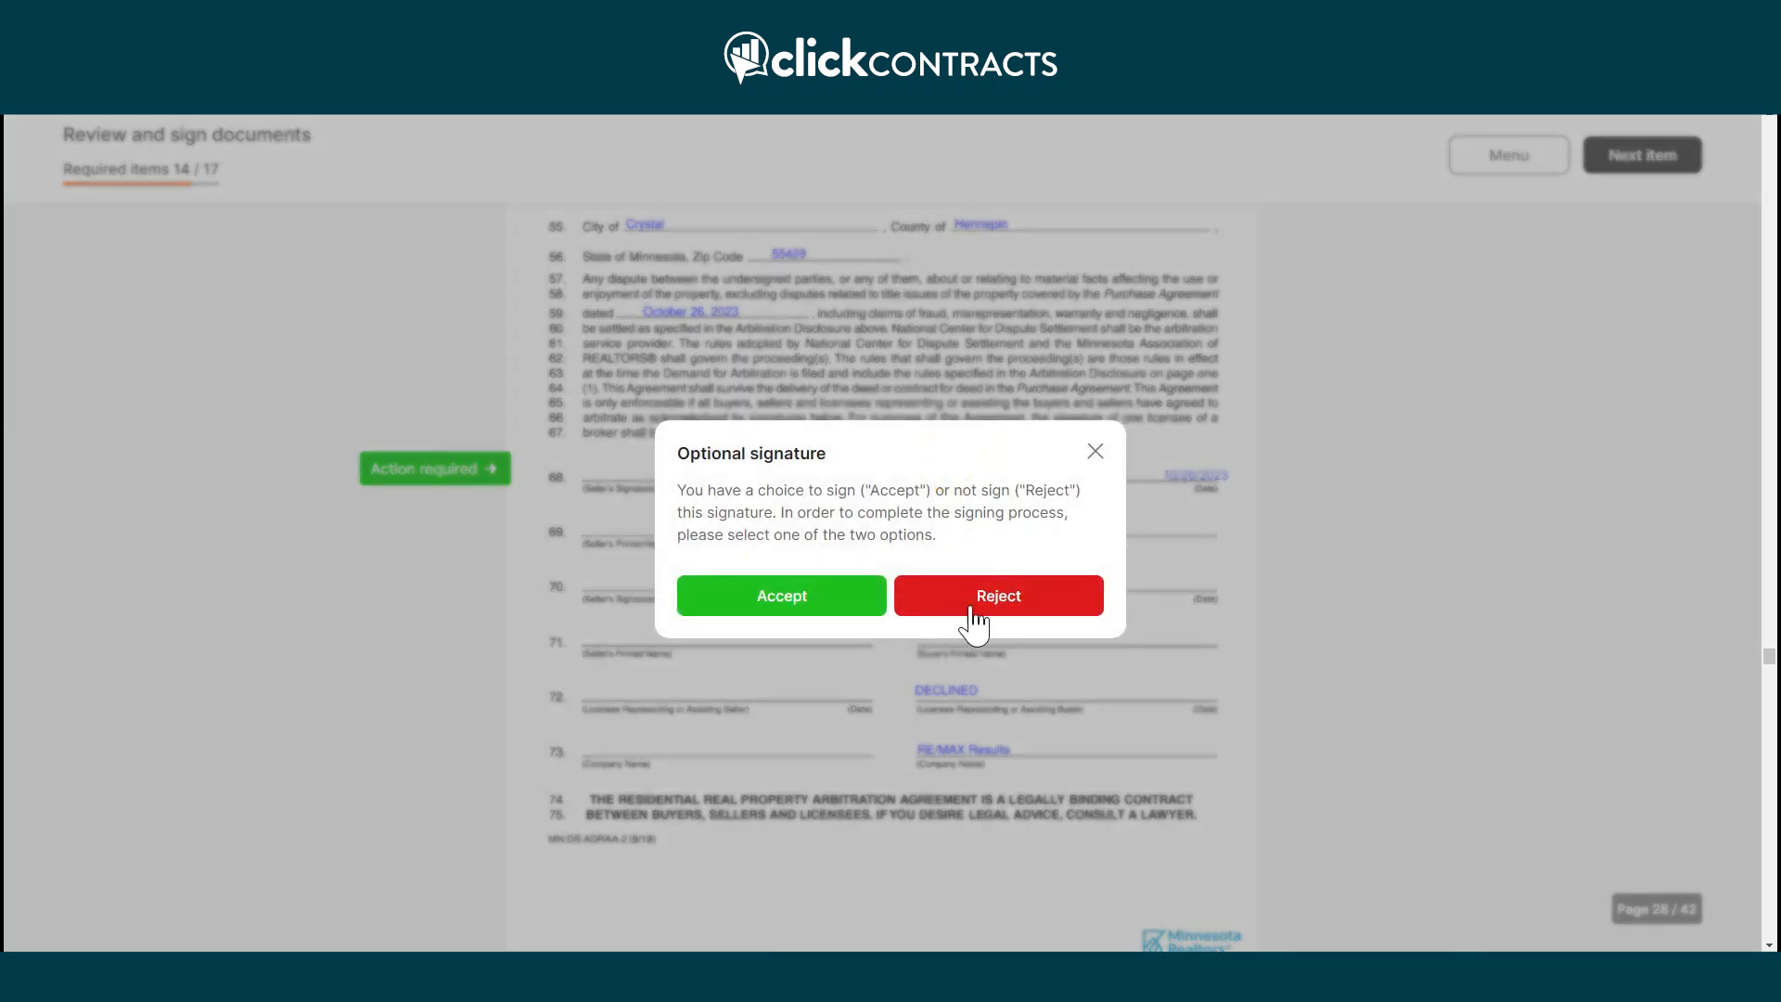
left_click(837, 612)
Sign the page 38 acknowledgement and page 42 Certification of Accuracy, then finish the envelope.
left_click(1648, 163)
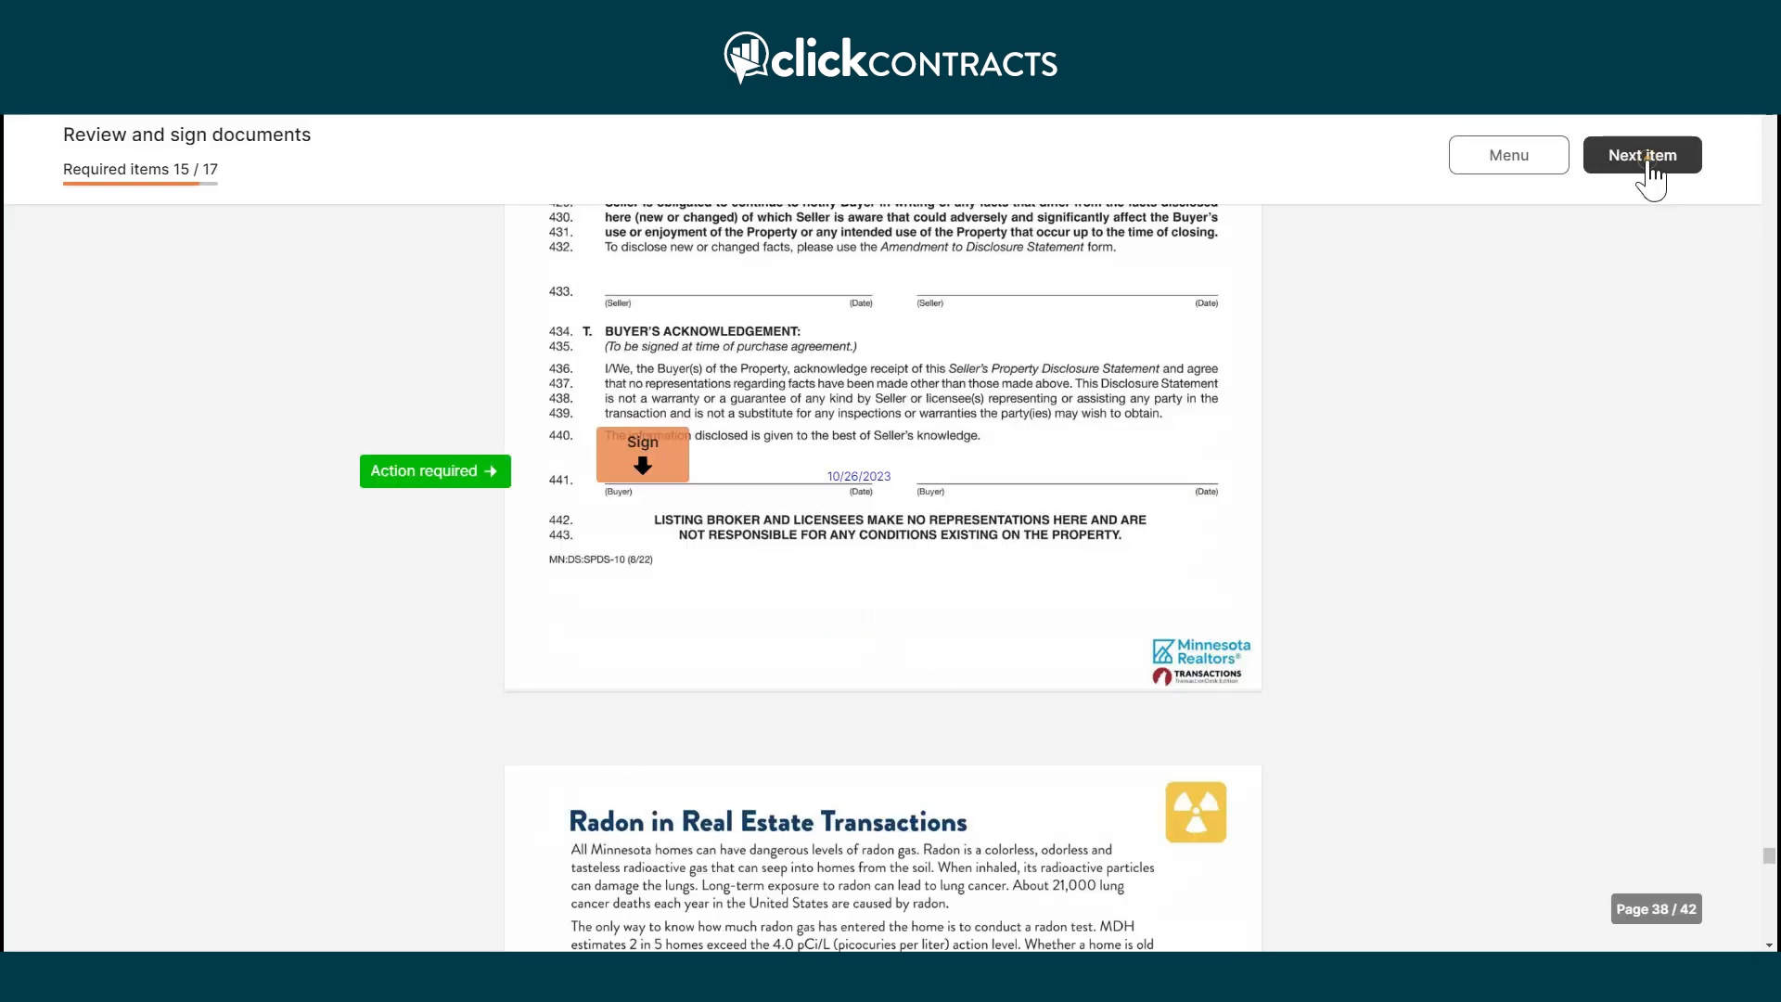
left_click(677, 484)
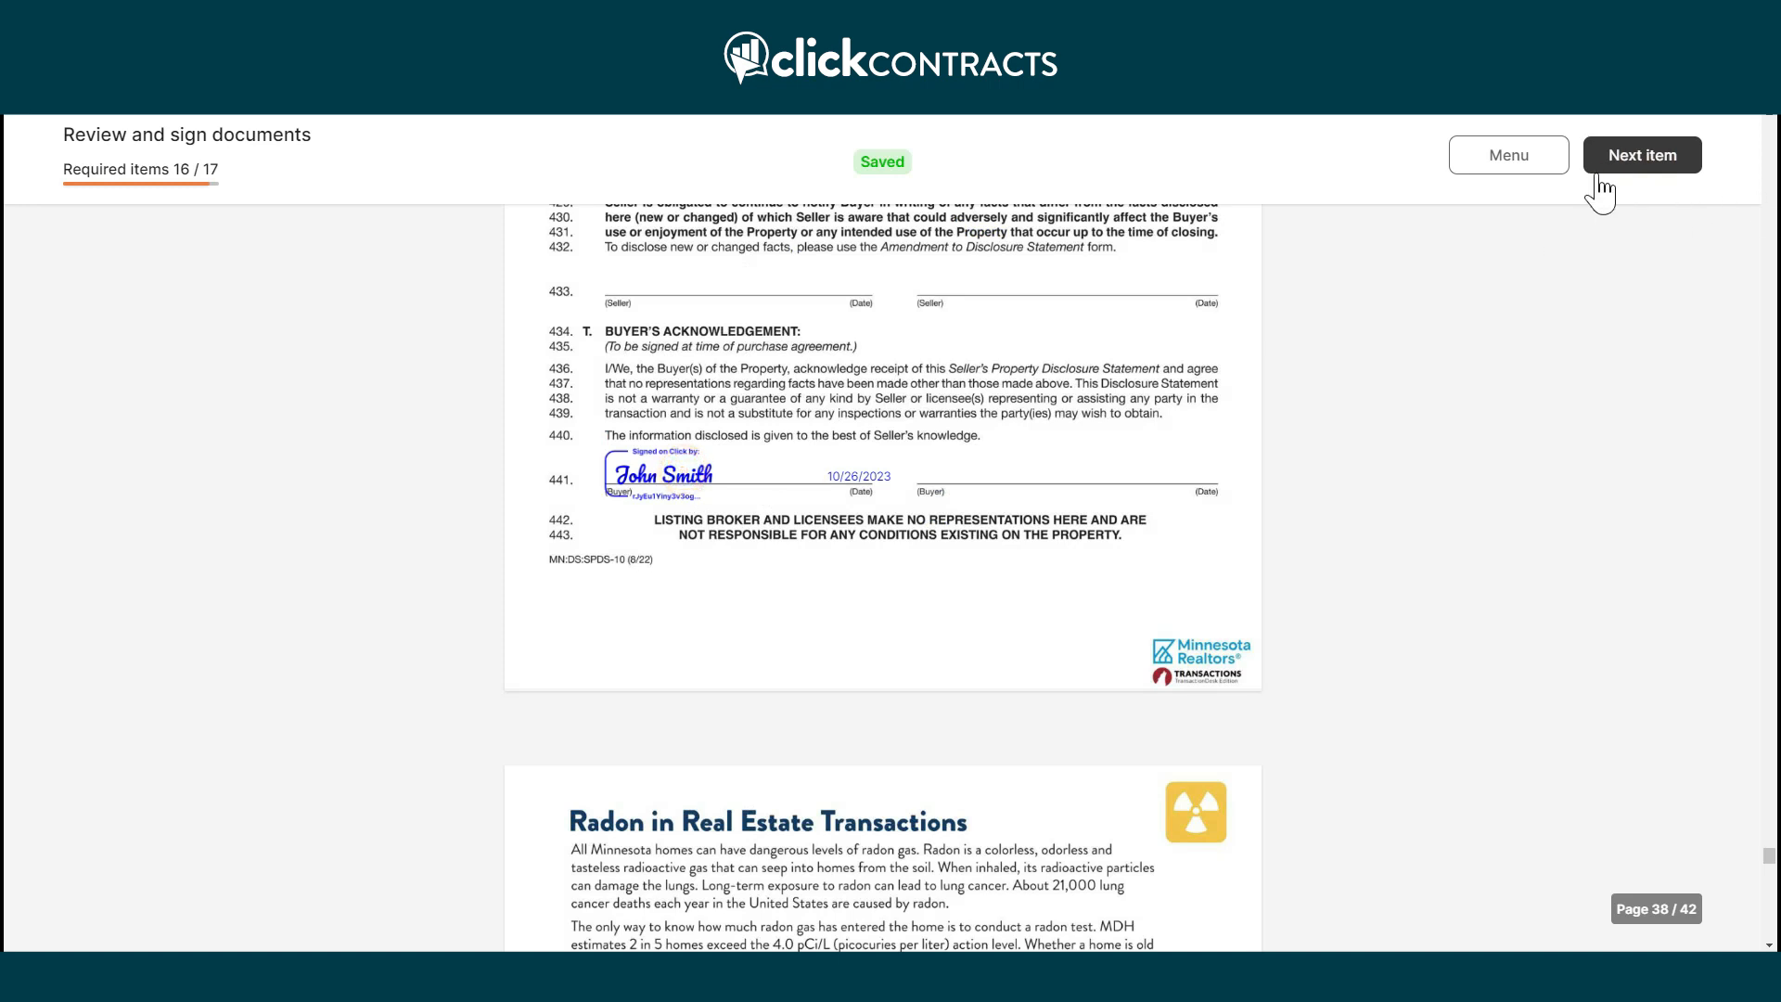
left_click(1598, 176)
left_click(967, 474)
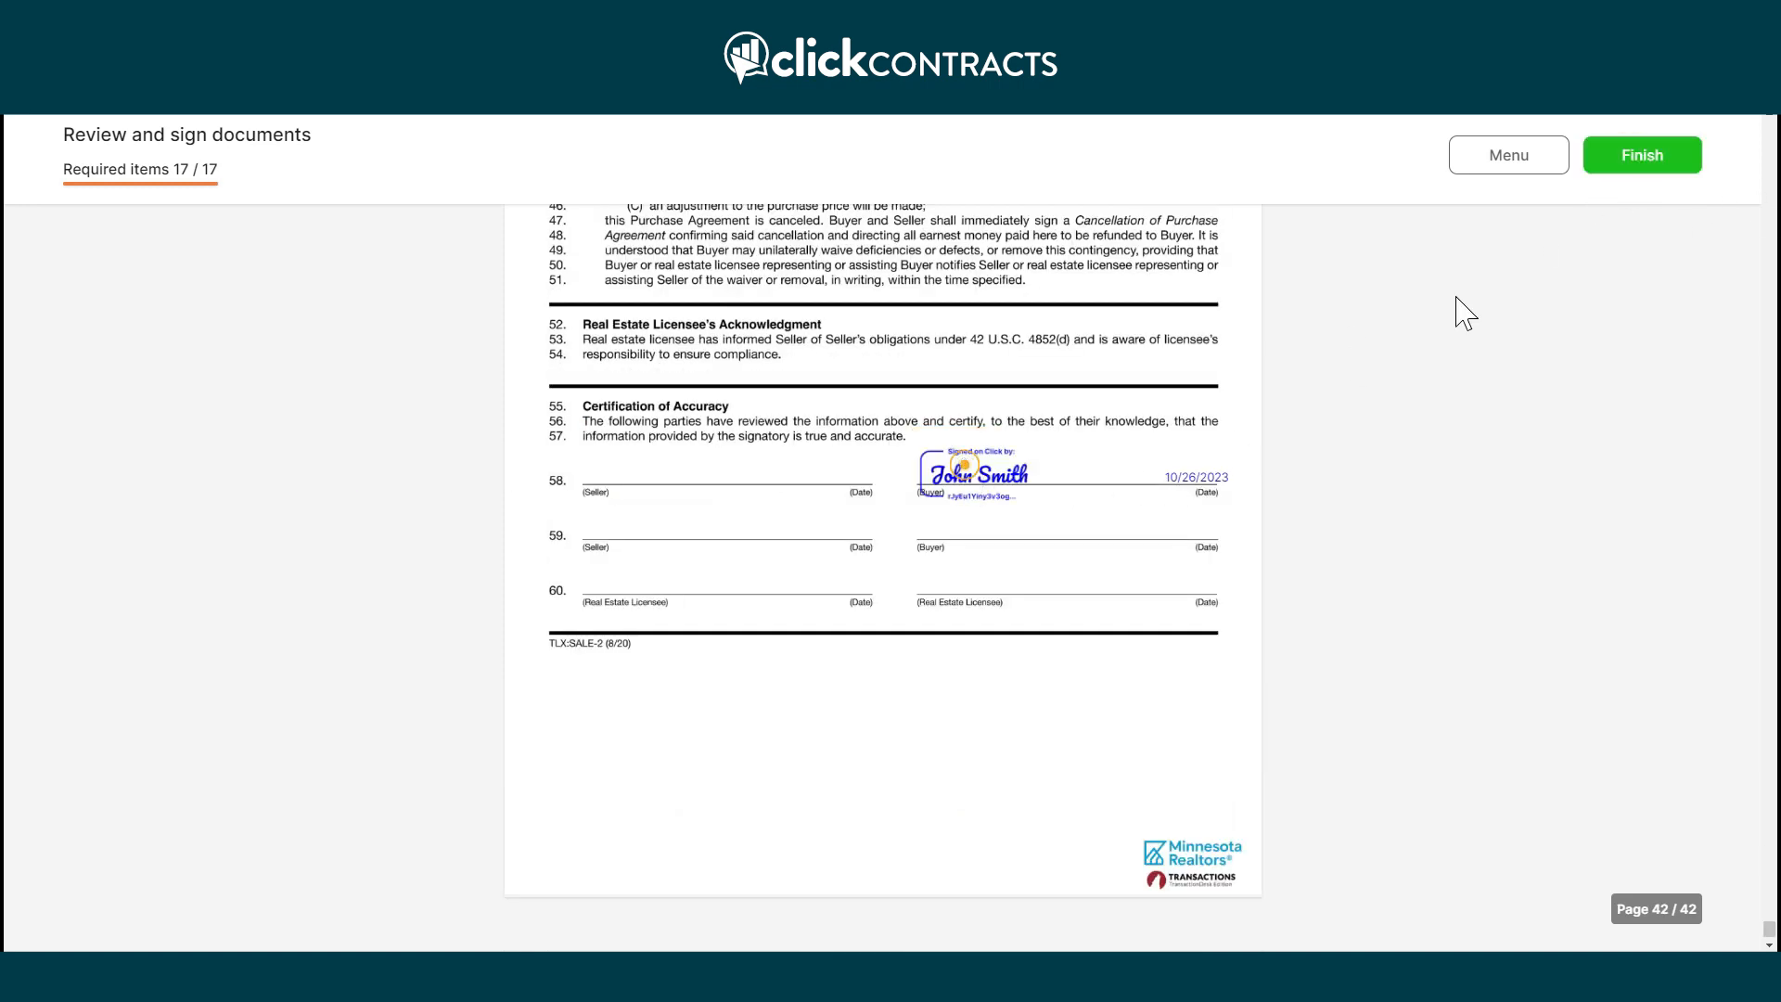
left_click(1632, 159)
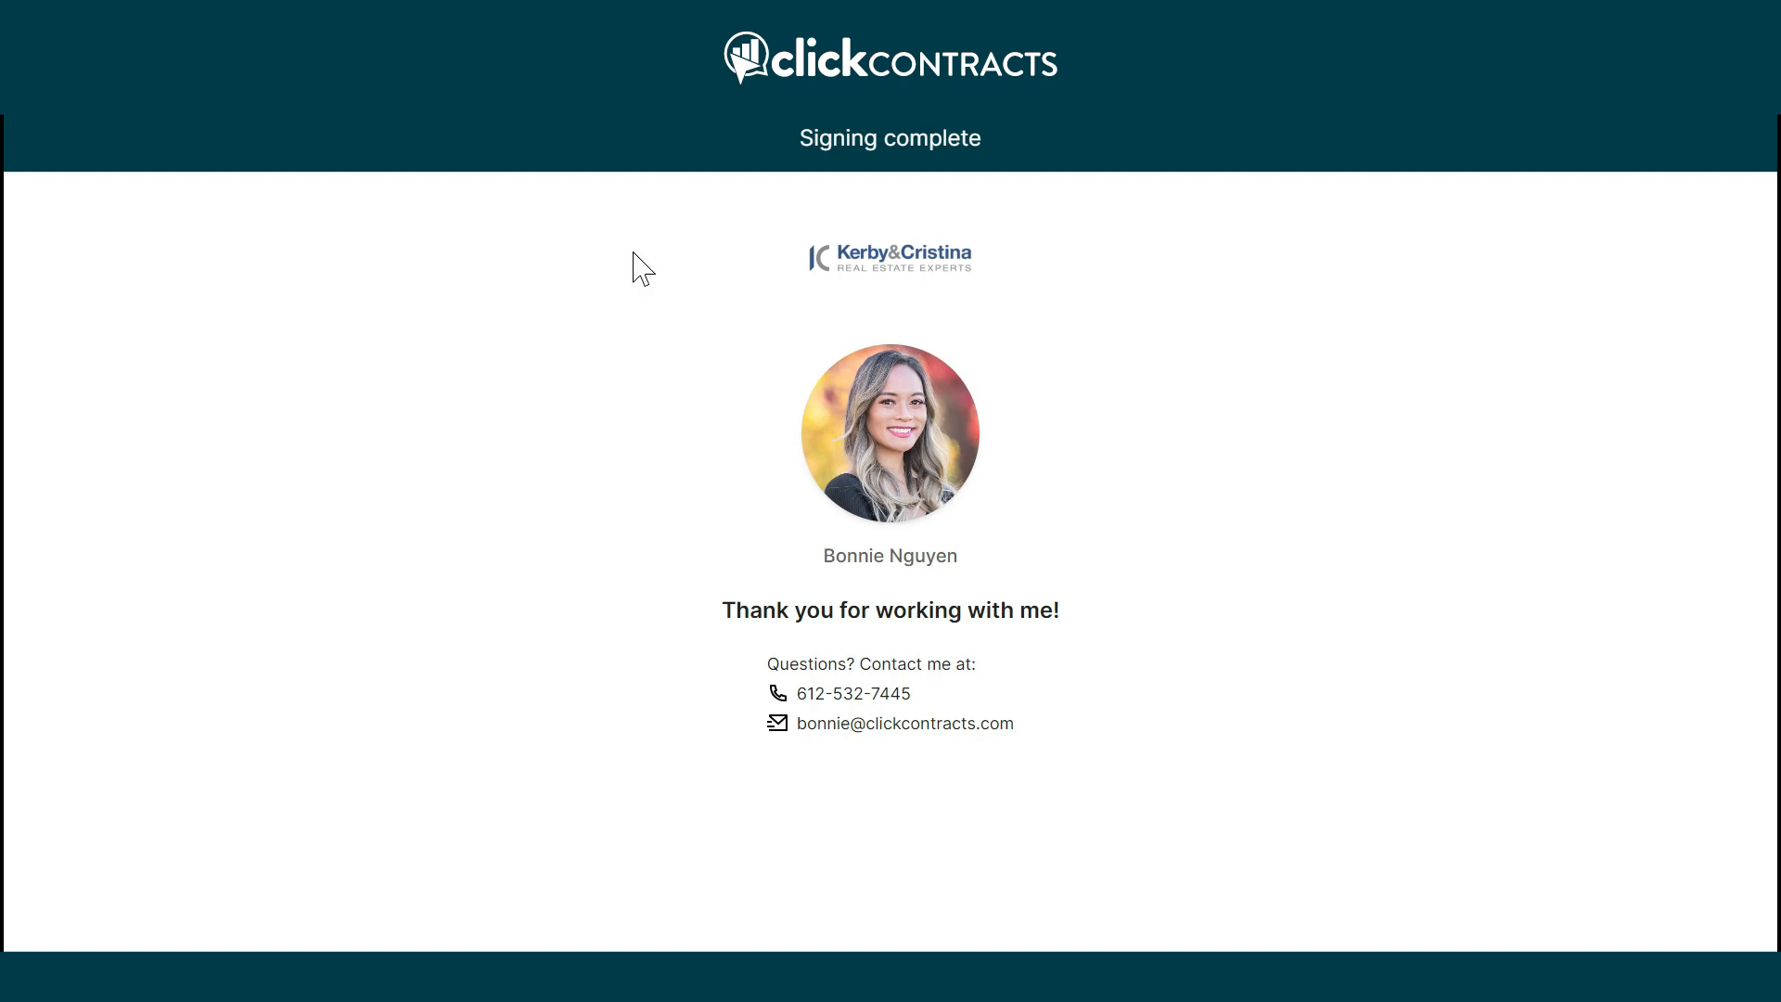
Read the buyer's Buyer Offer confirmation with Buyer-Broker-Agreement.pdf and Purchase-Agreement.pdf attached.
left_click(521, 61)
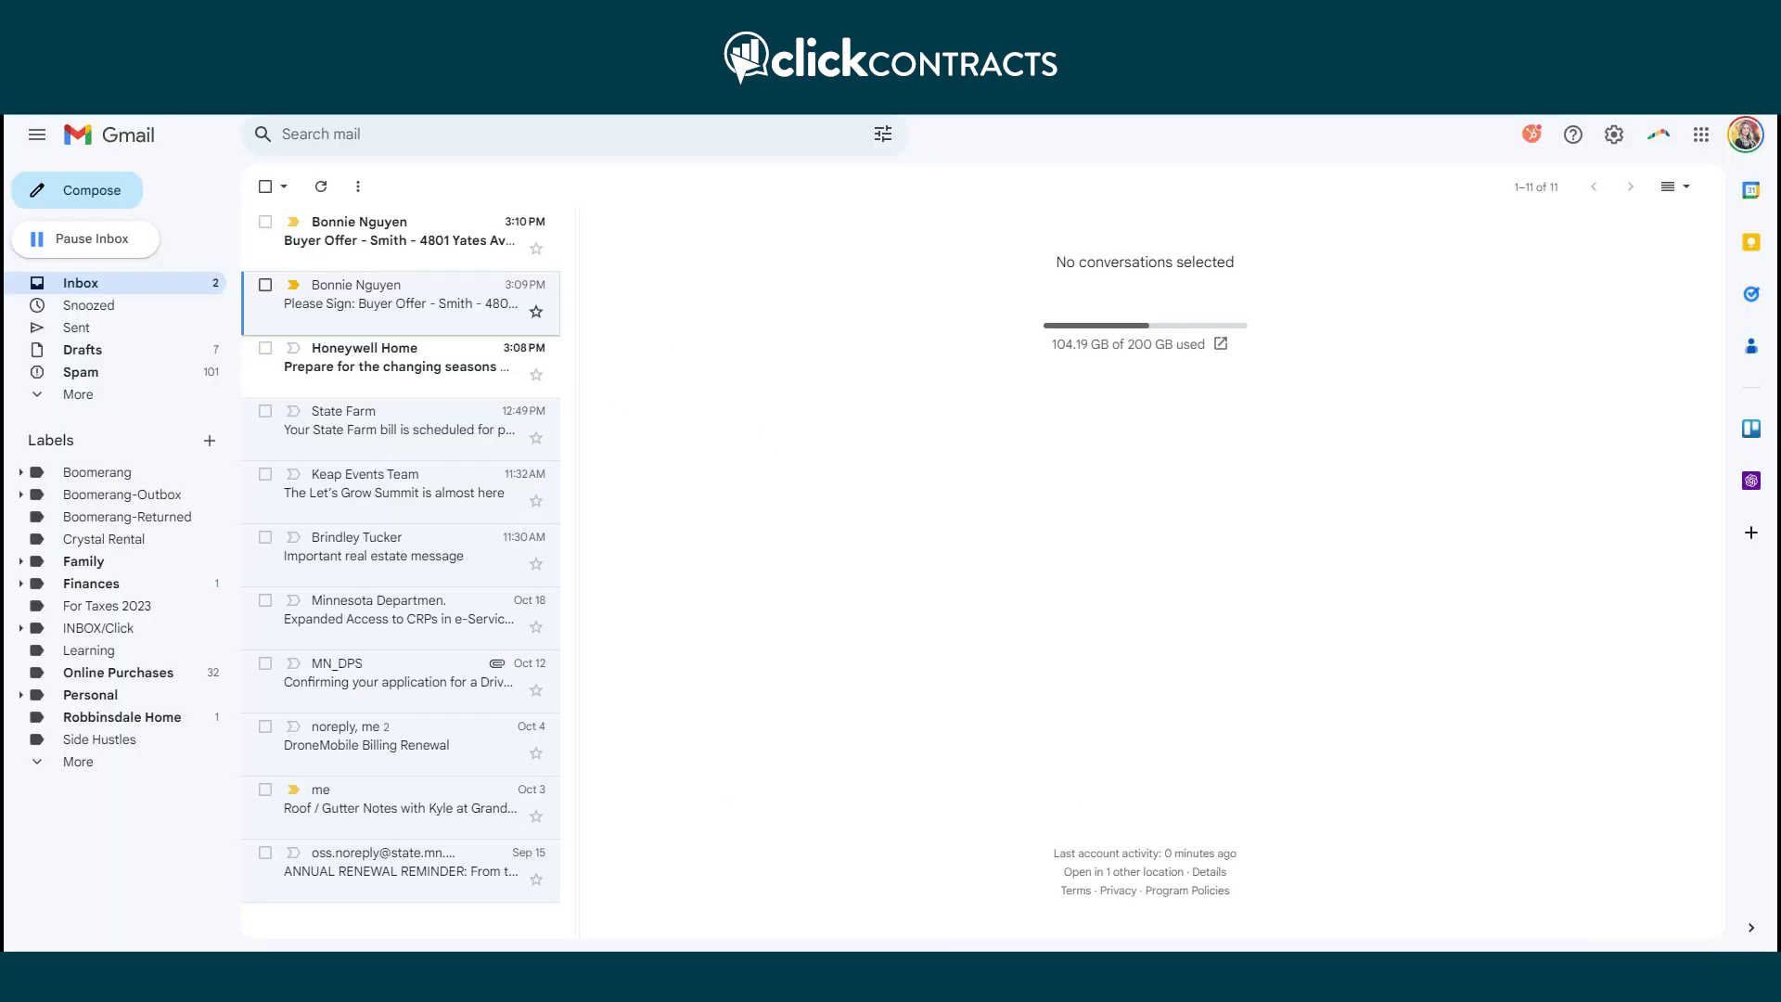
left_click(335, 243)
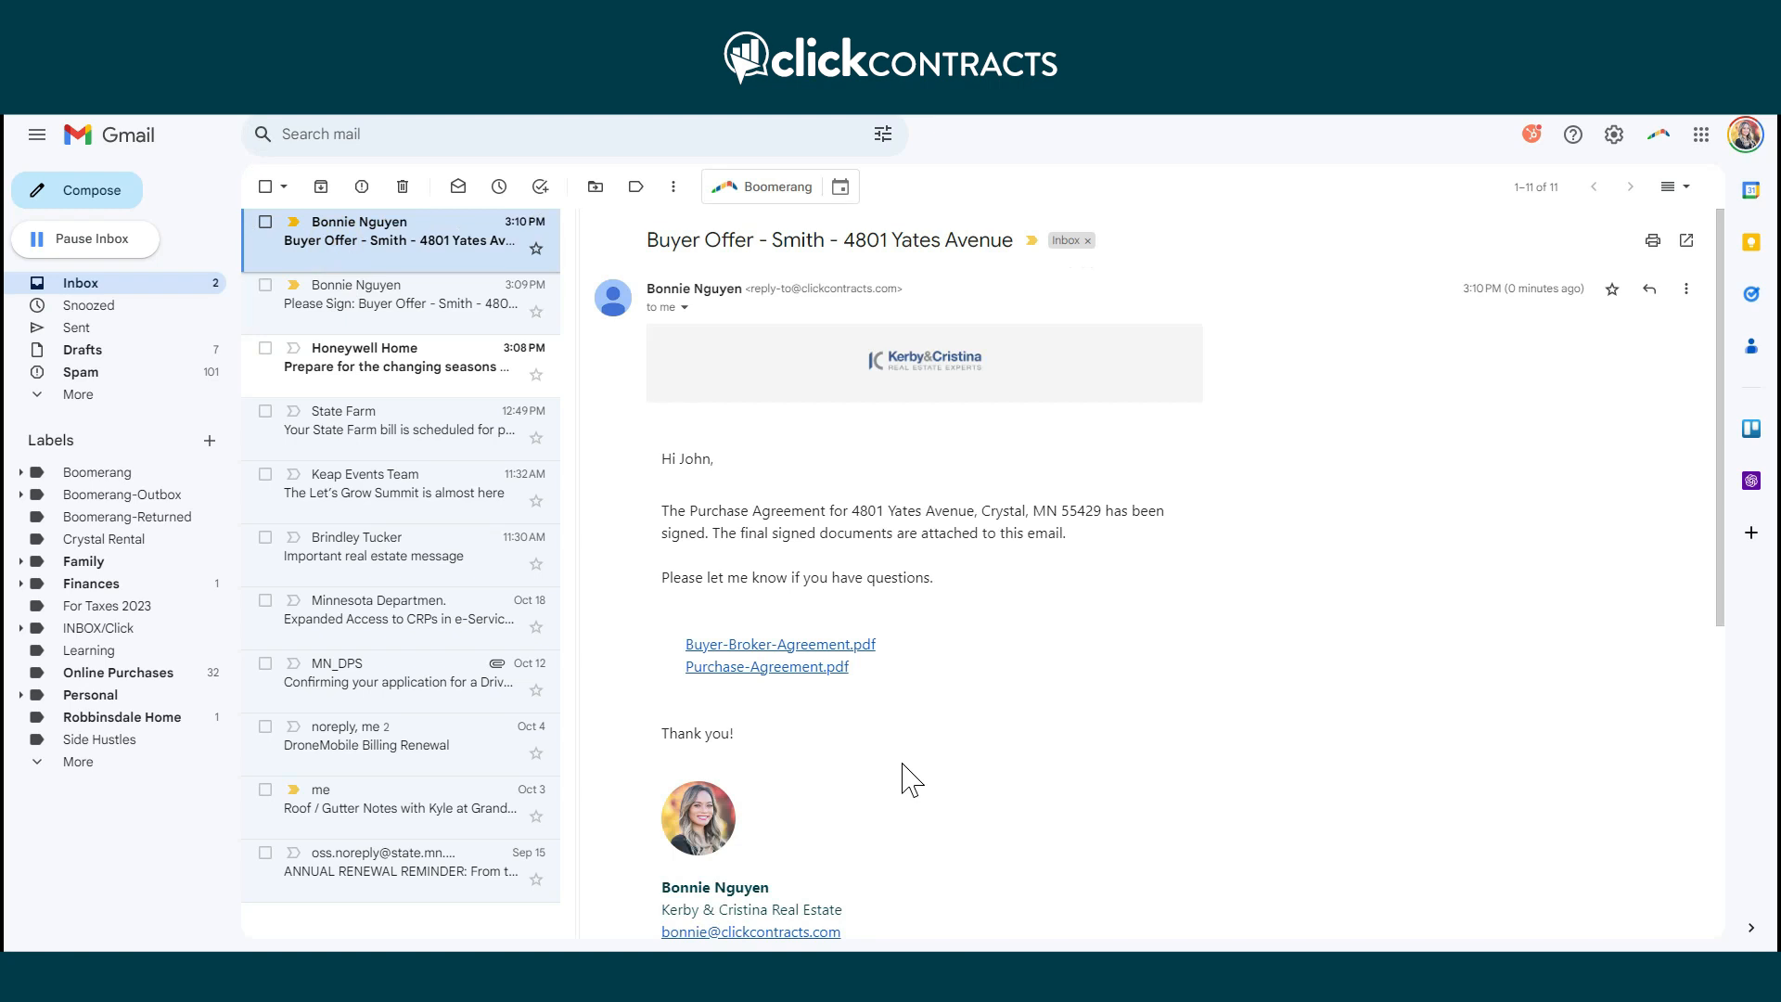
scroll(909, 779, "down", 2)
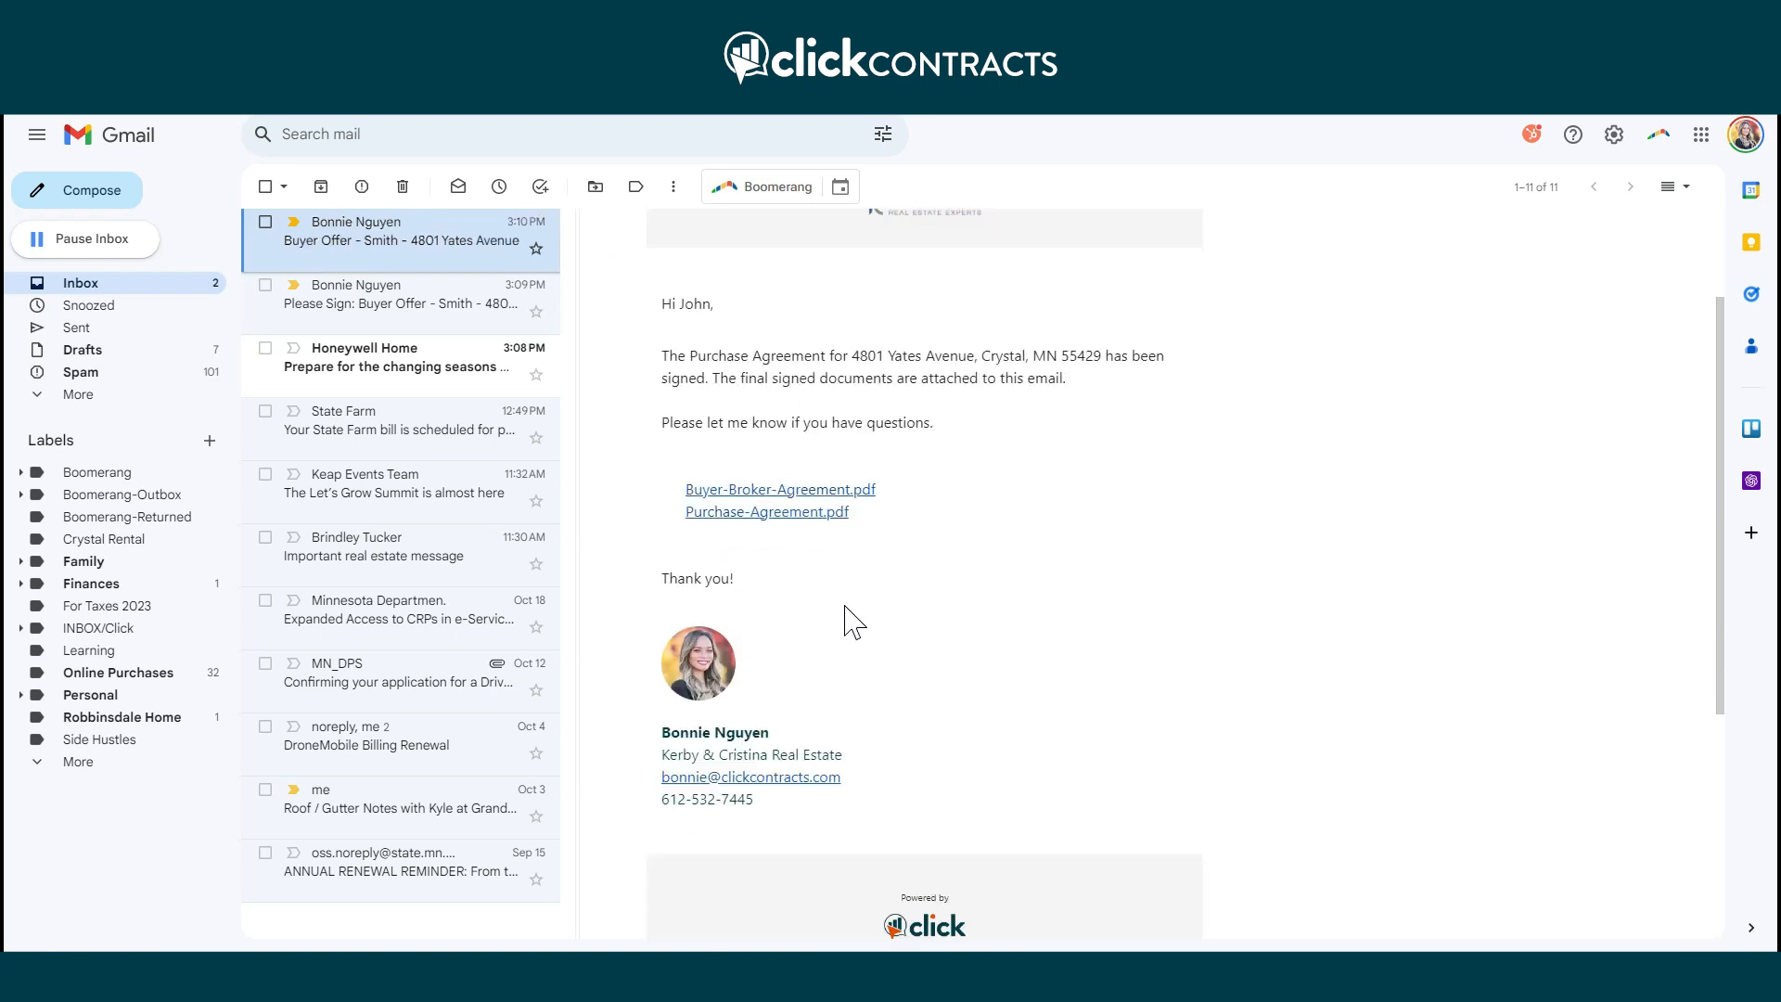
scroll(846, 621, "down", 2)
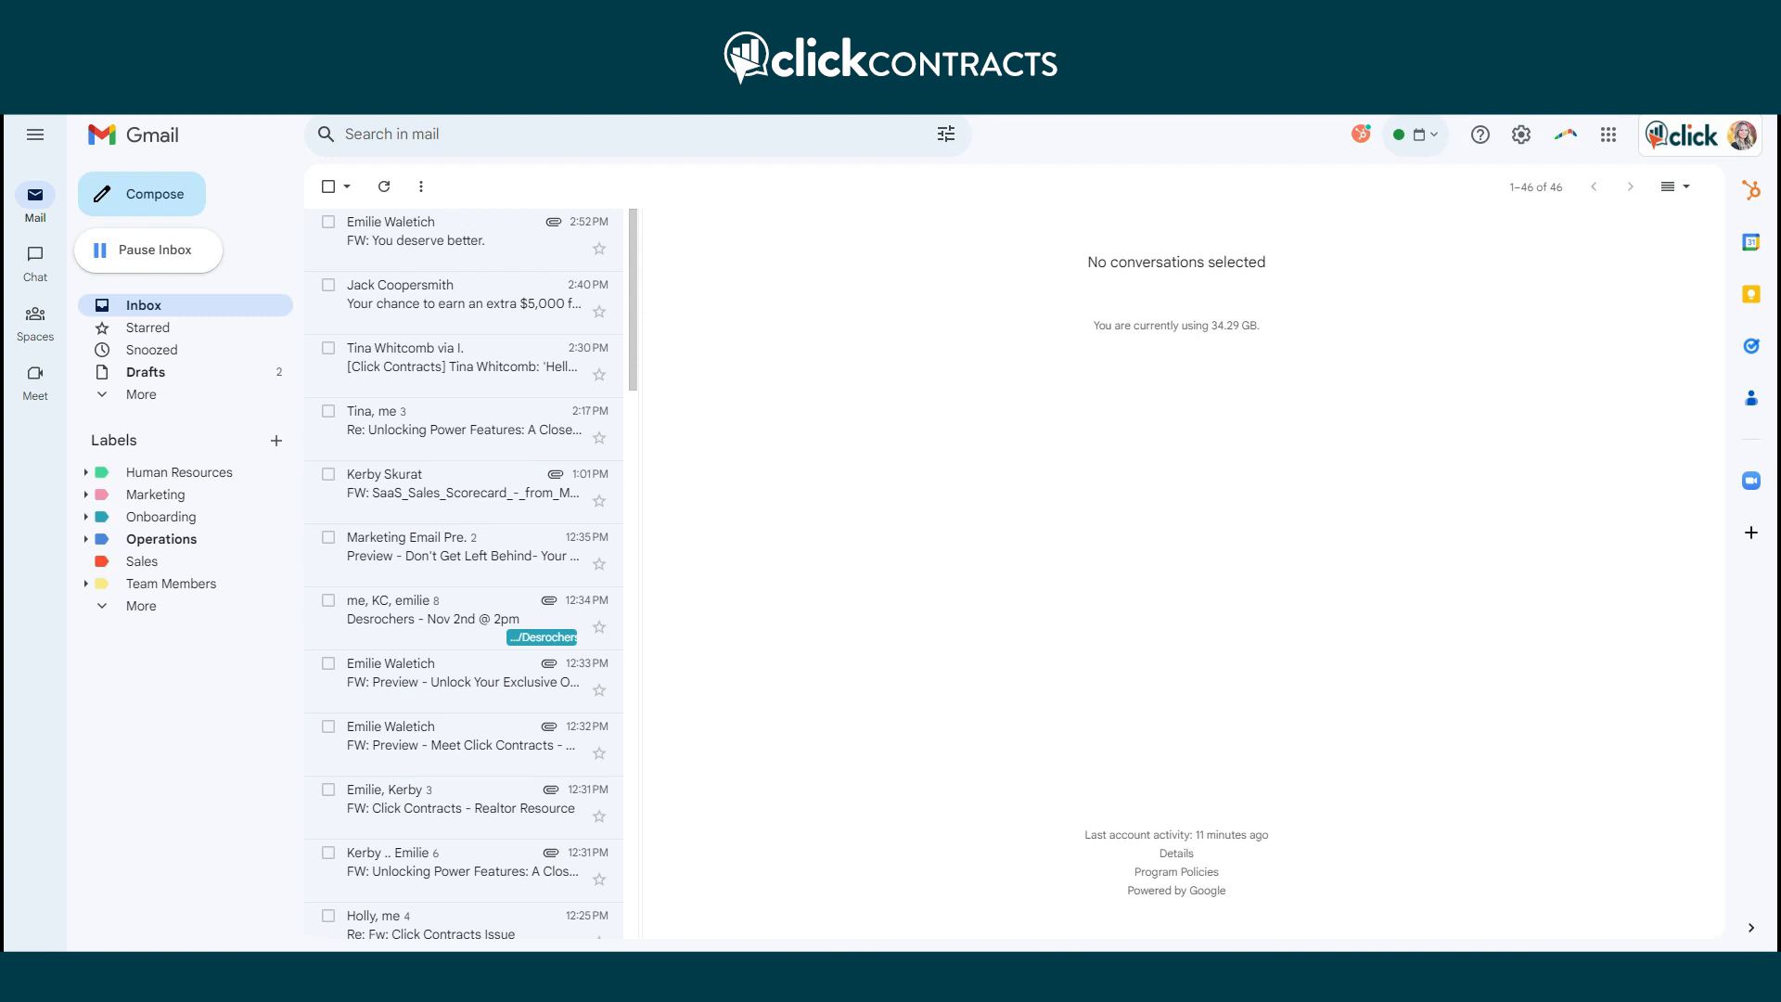
Read the agent's Buyer Offer email and select its offer summary text.
left_click(379, 253)
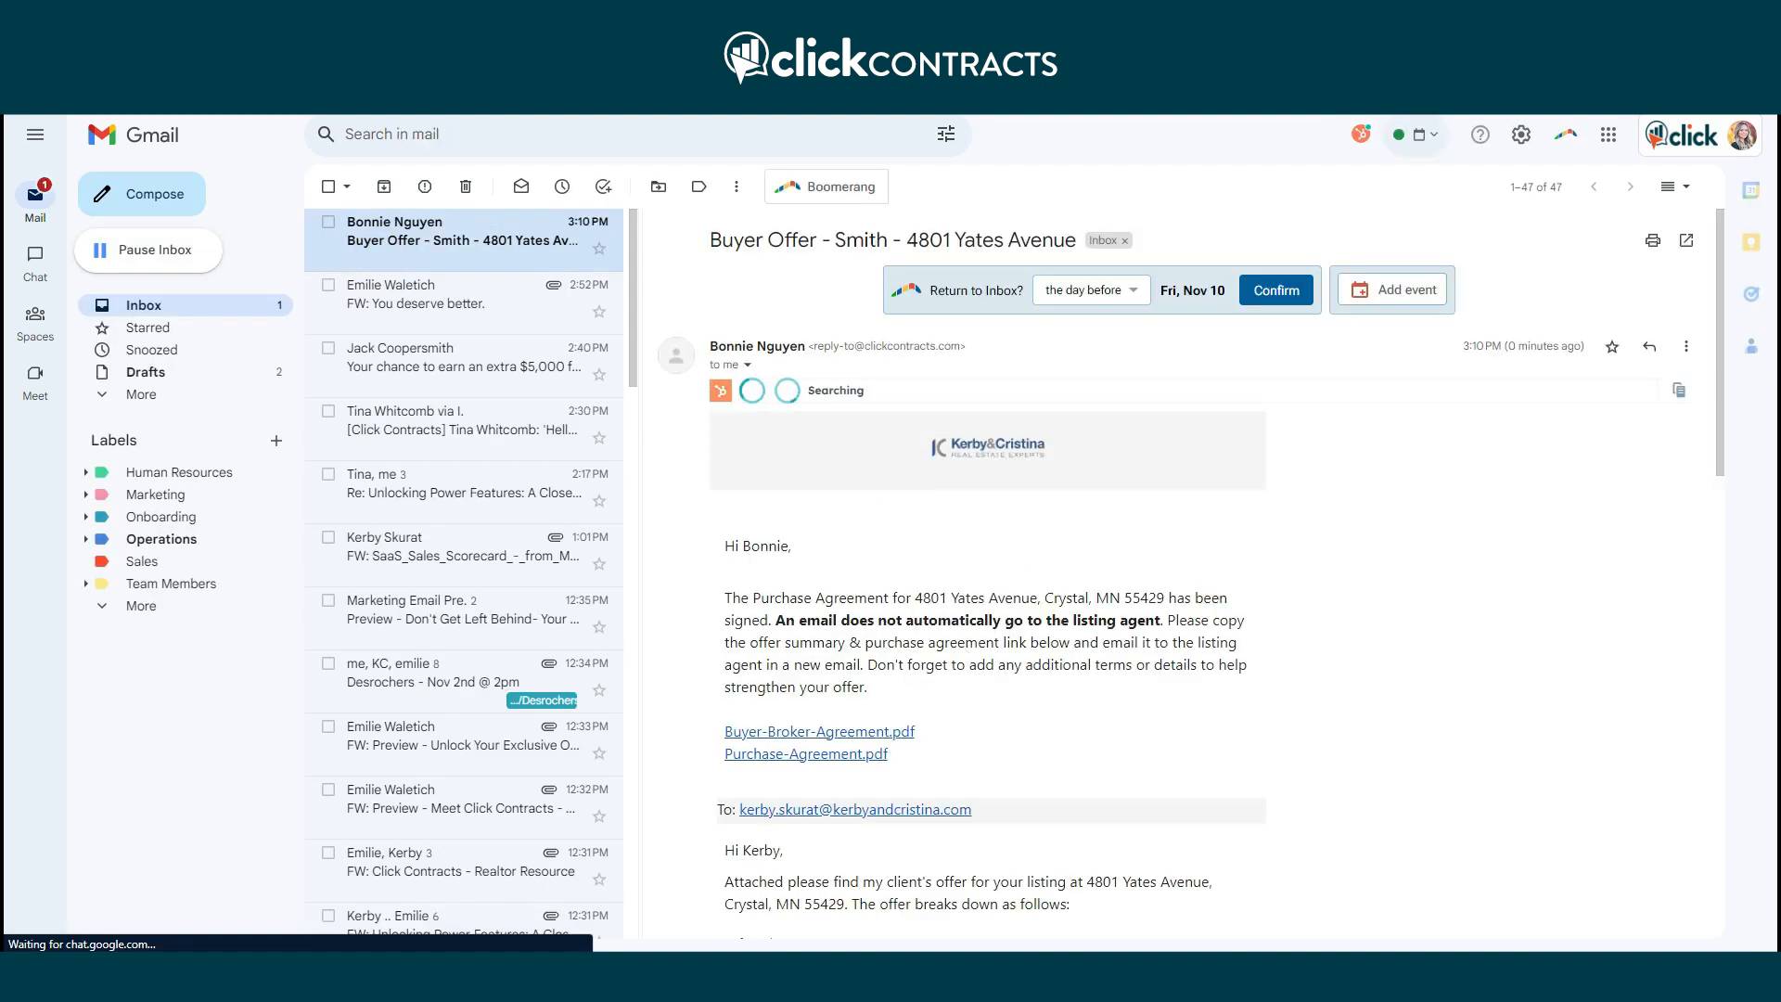
scroll(1187, 640, "down", 2)
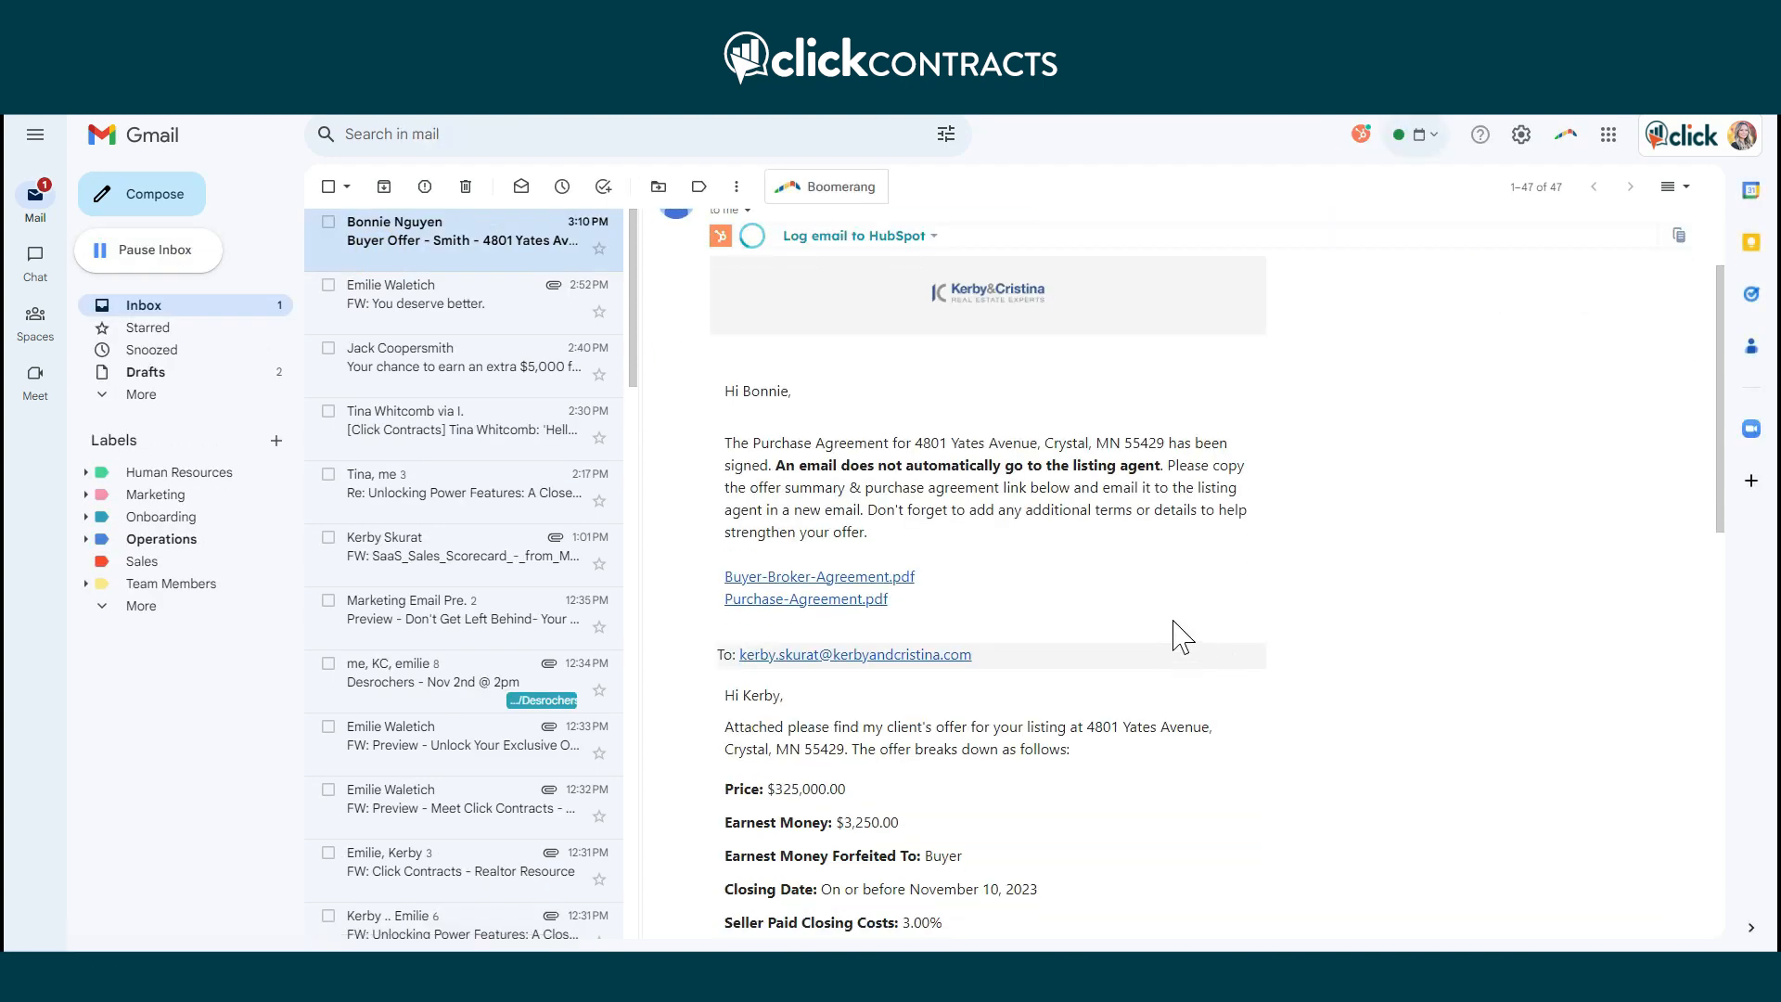
scroll(1187, 638, "down", 2)
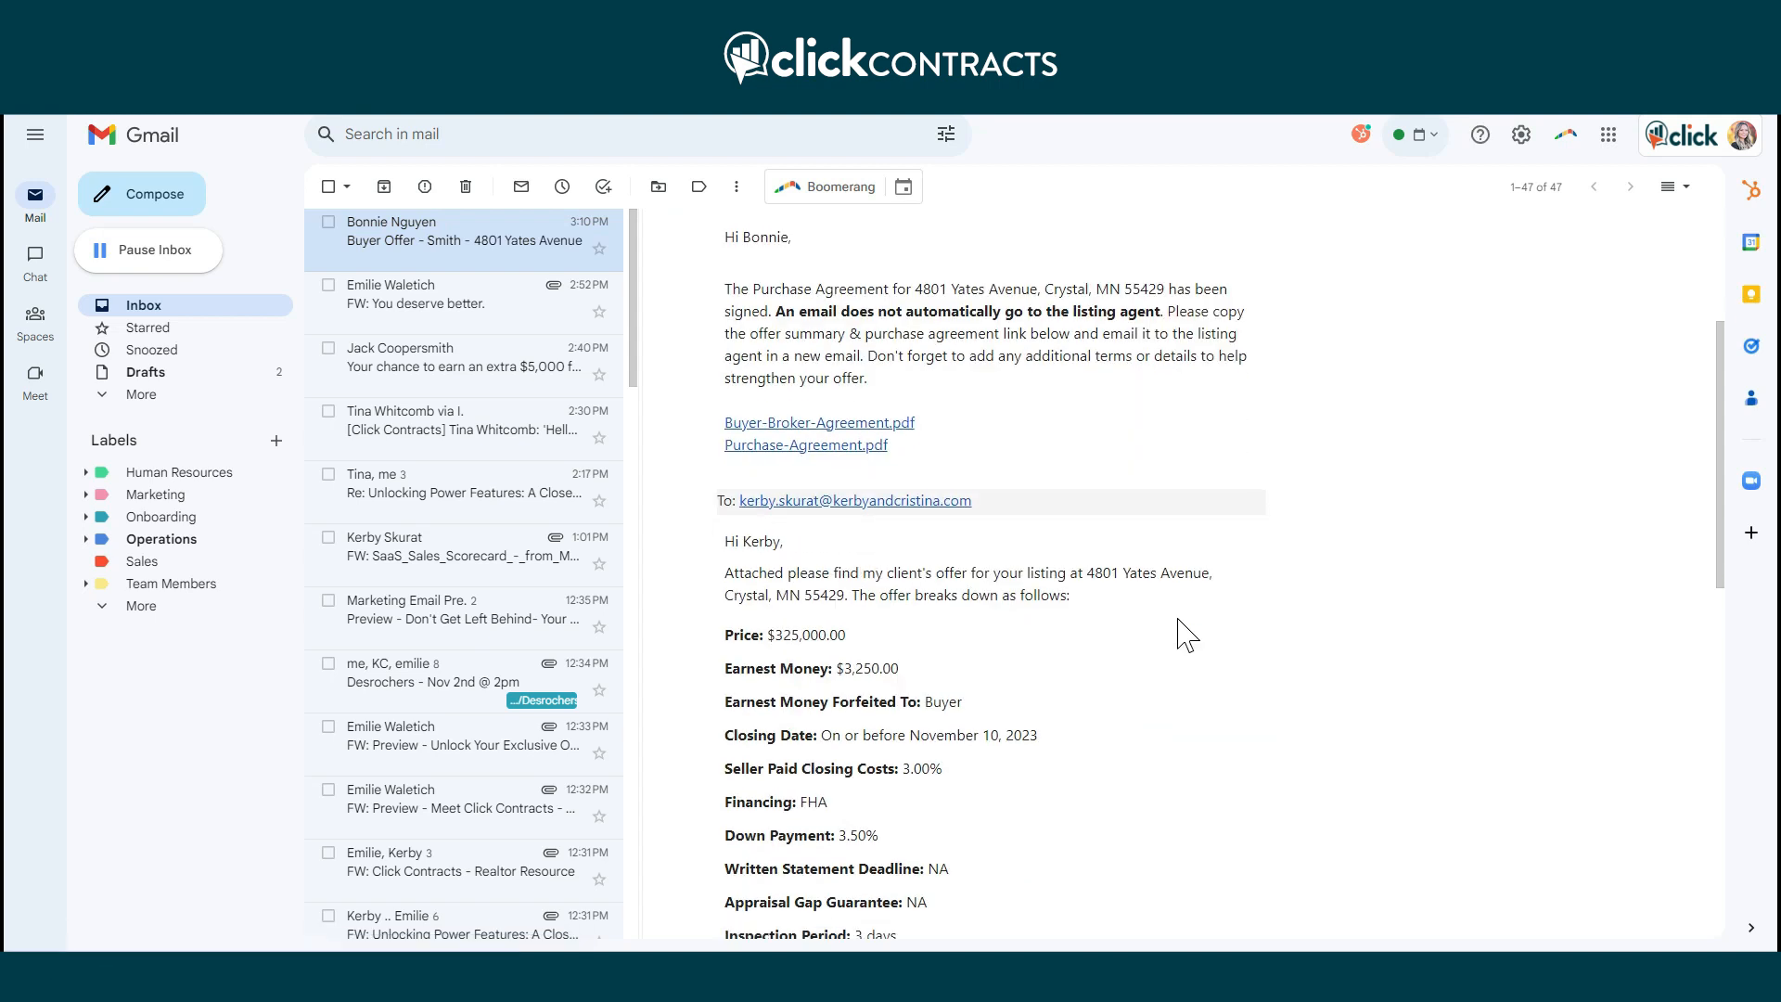
scroll(1187, 639, "down", 2)
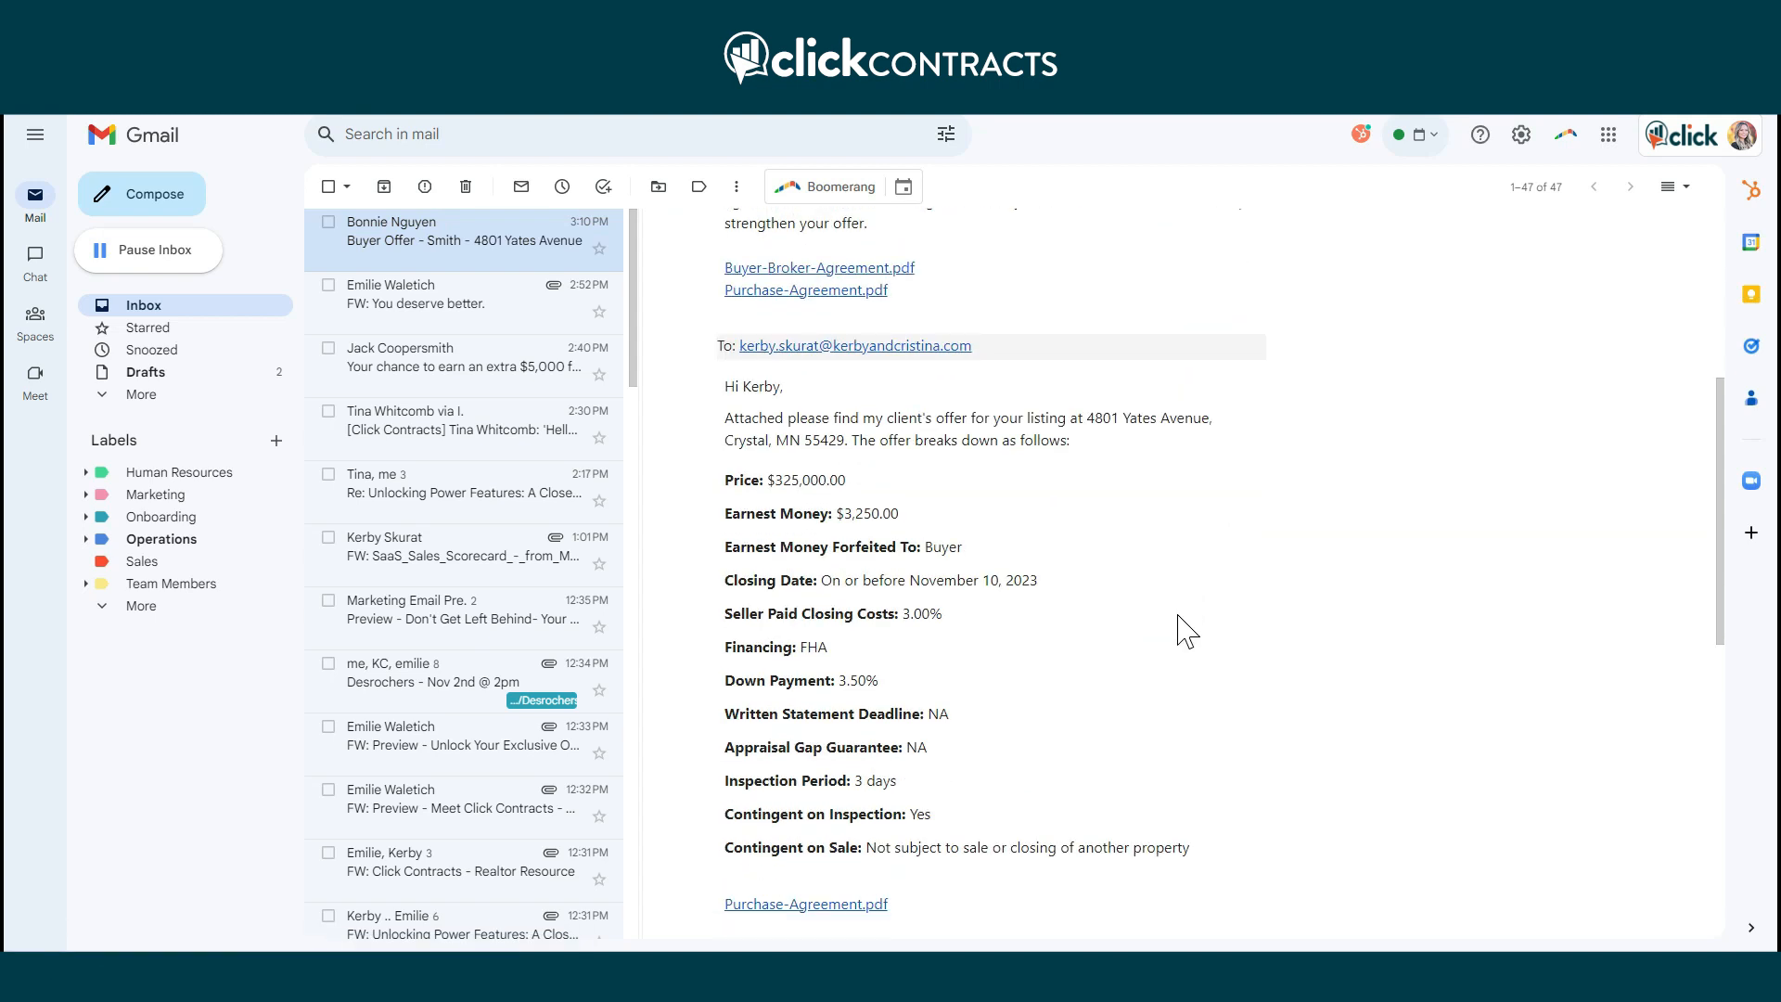
scroll(1187, 638, "down", 3)
scroll(1176, 628, "up", 3)
left_click_drag(720, 384, 1179, 881)
scroll(1177, 898, "down", 2)
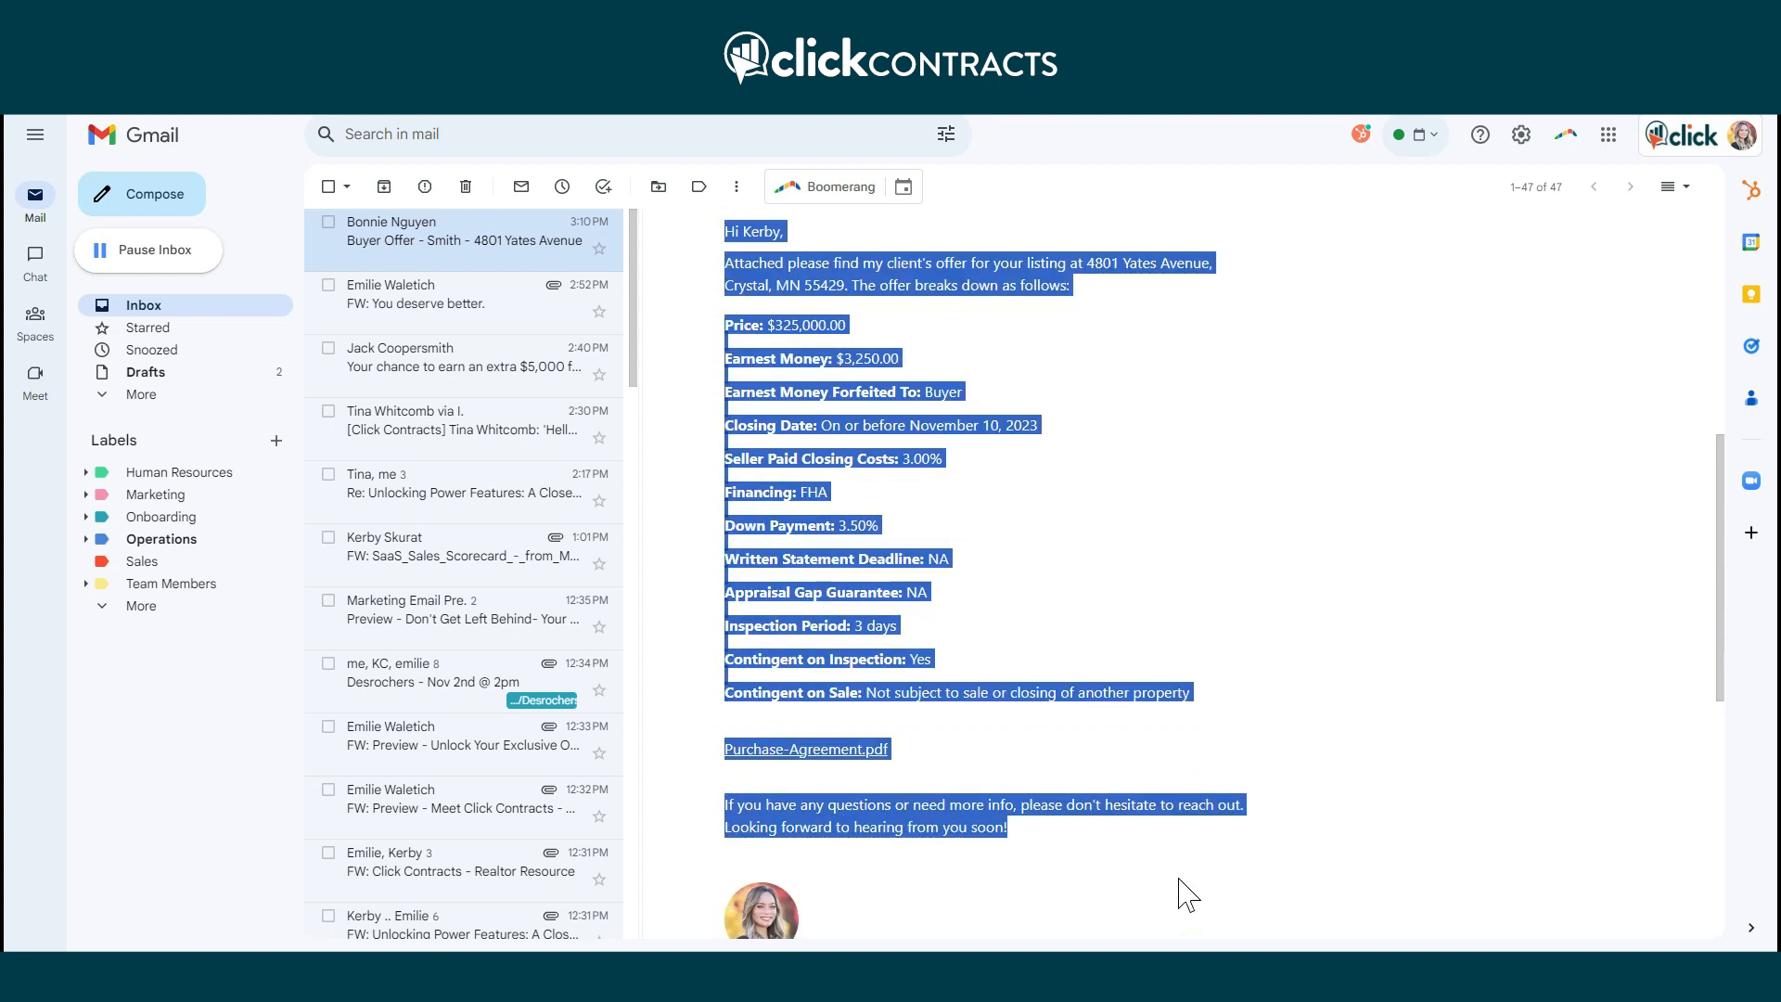
left_click(1183, 633)
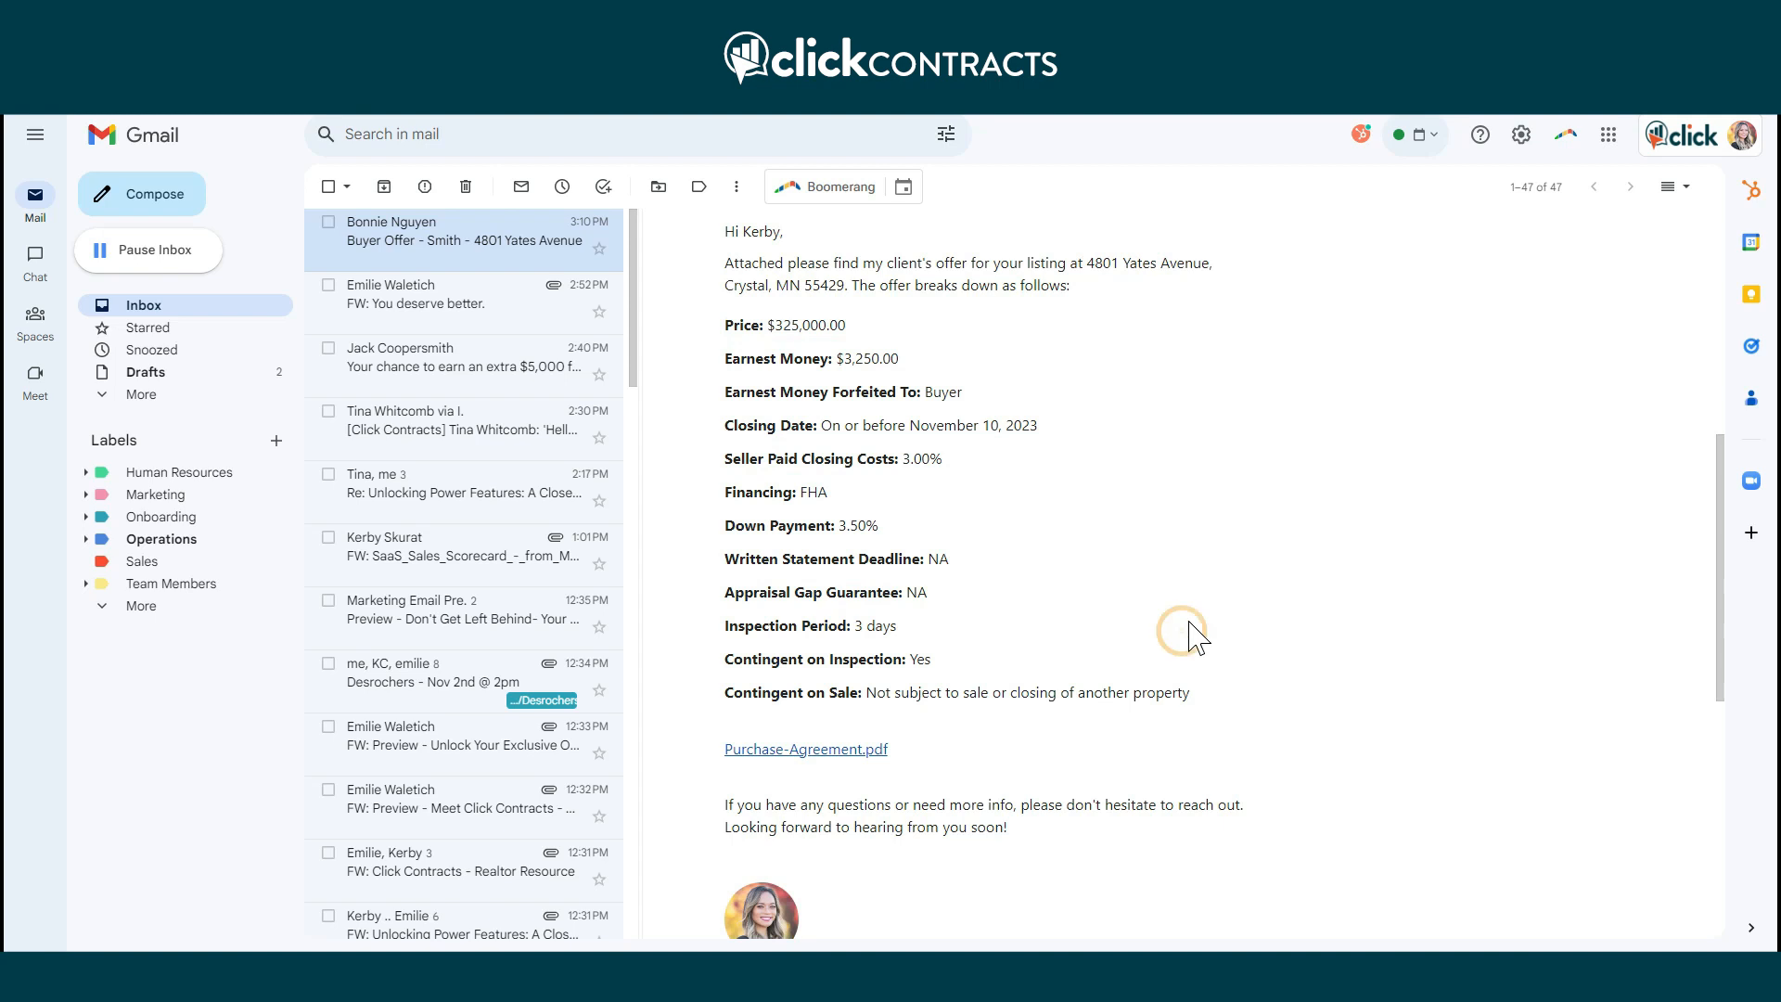
scroll(1192, 631, "up", 2)
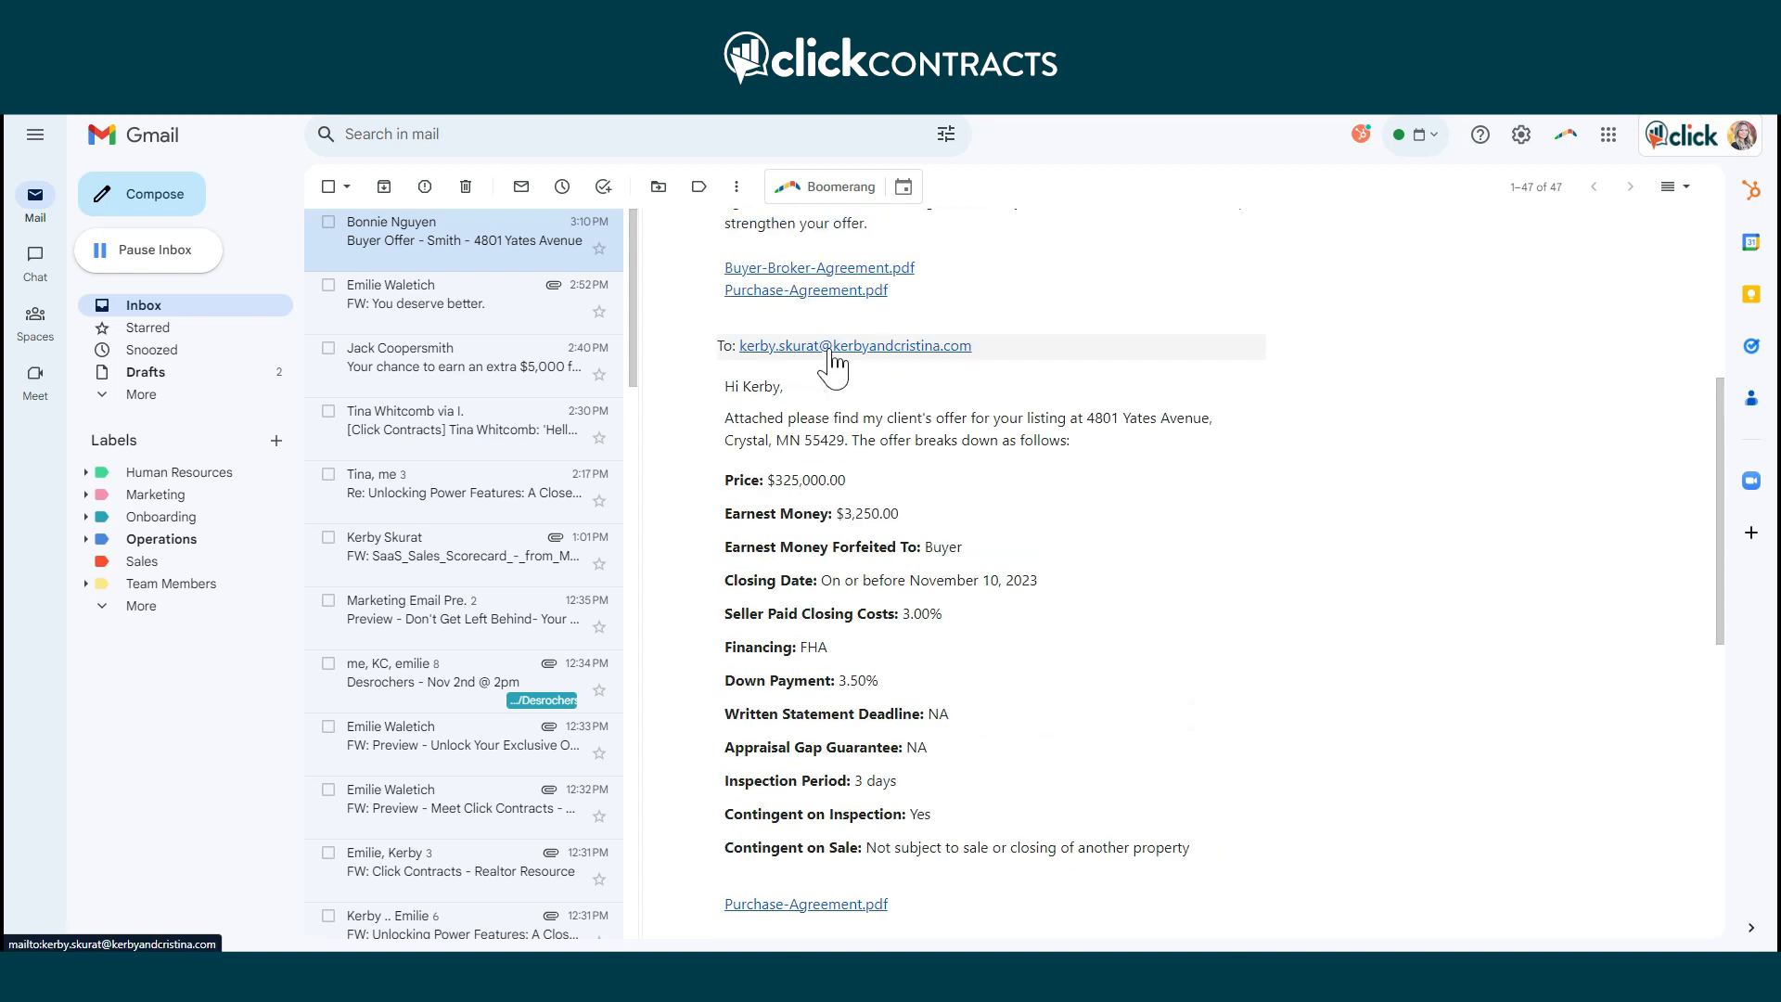
scroll(1044, 478, "down", 10)
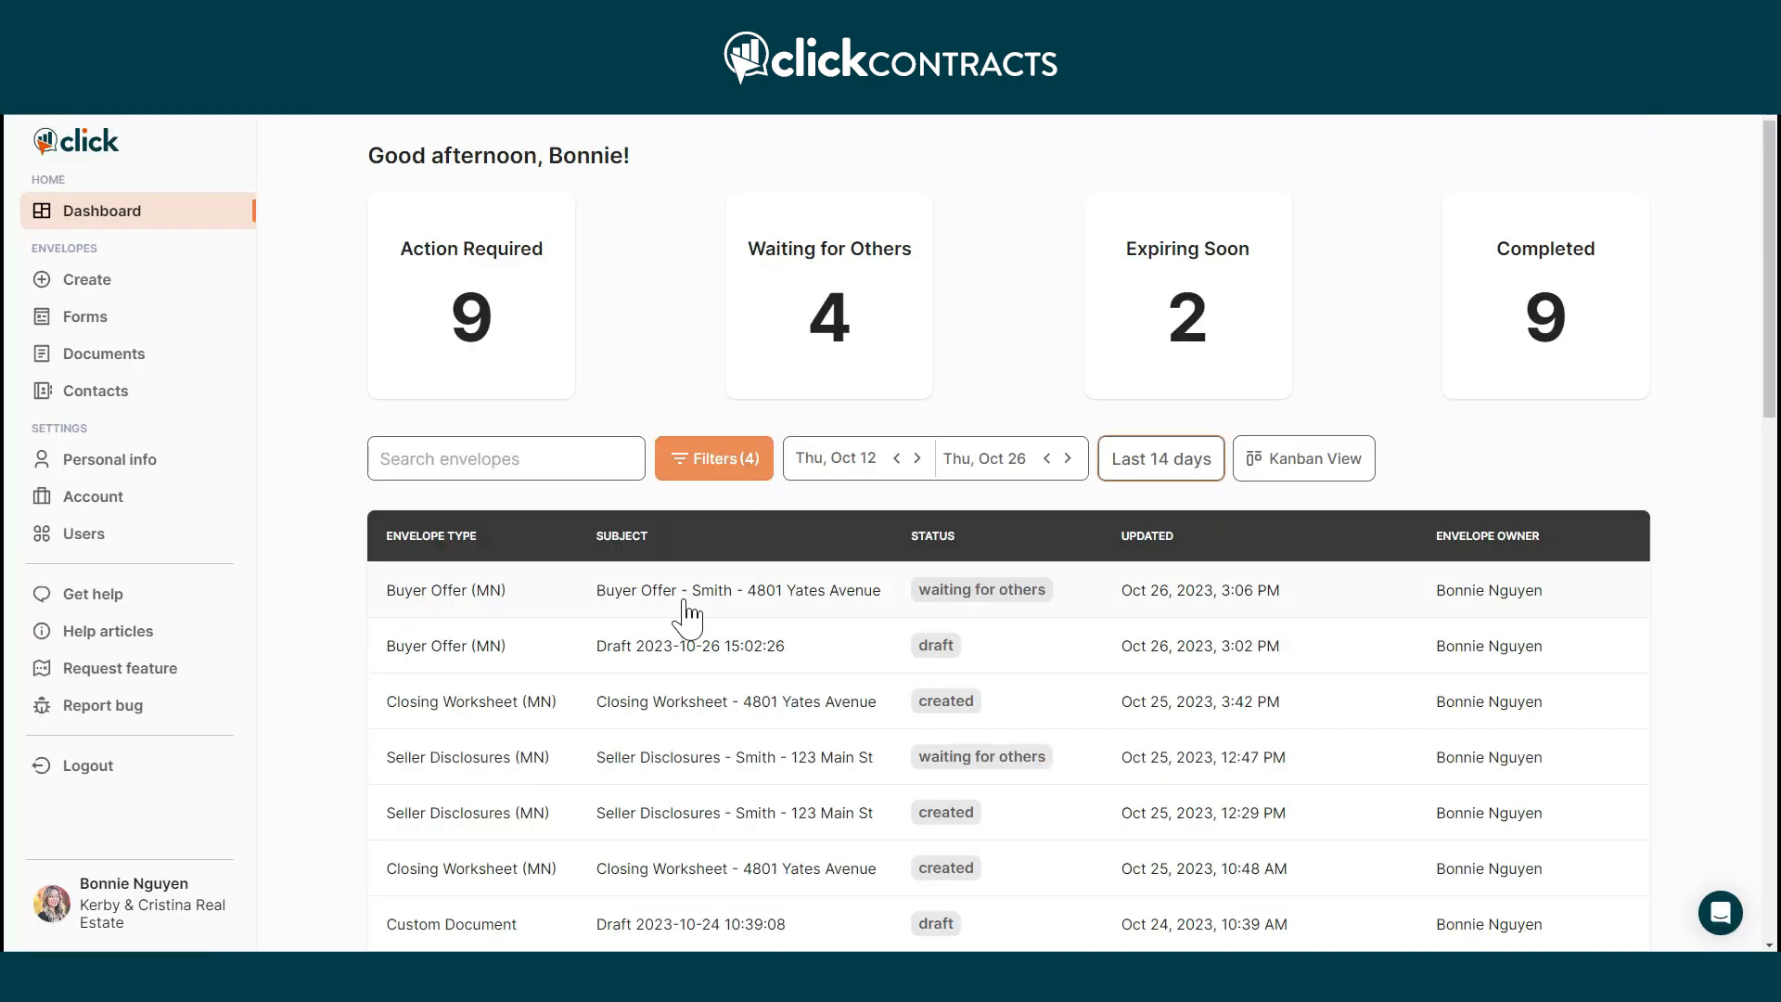
left_click(684, 598)
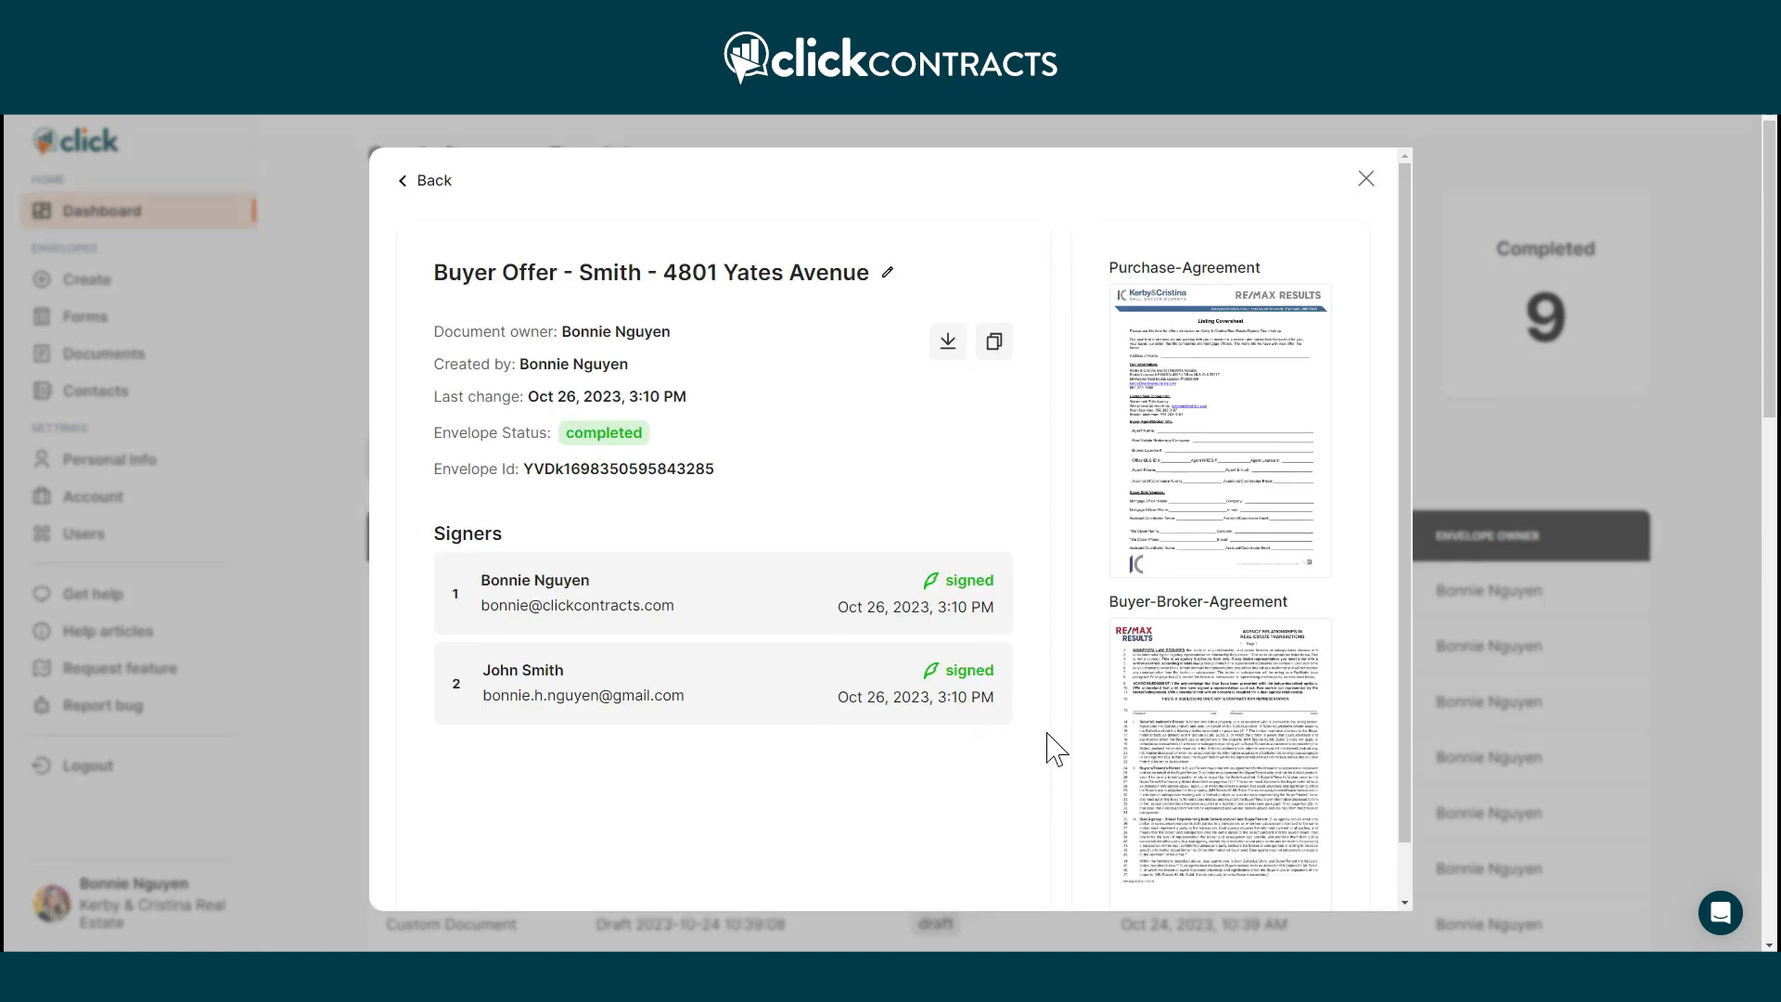
left_click(1366, 179)
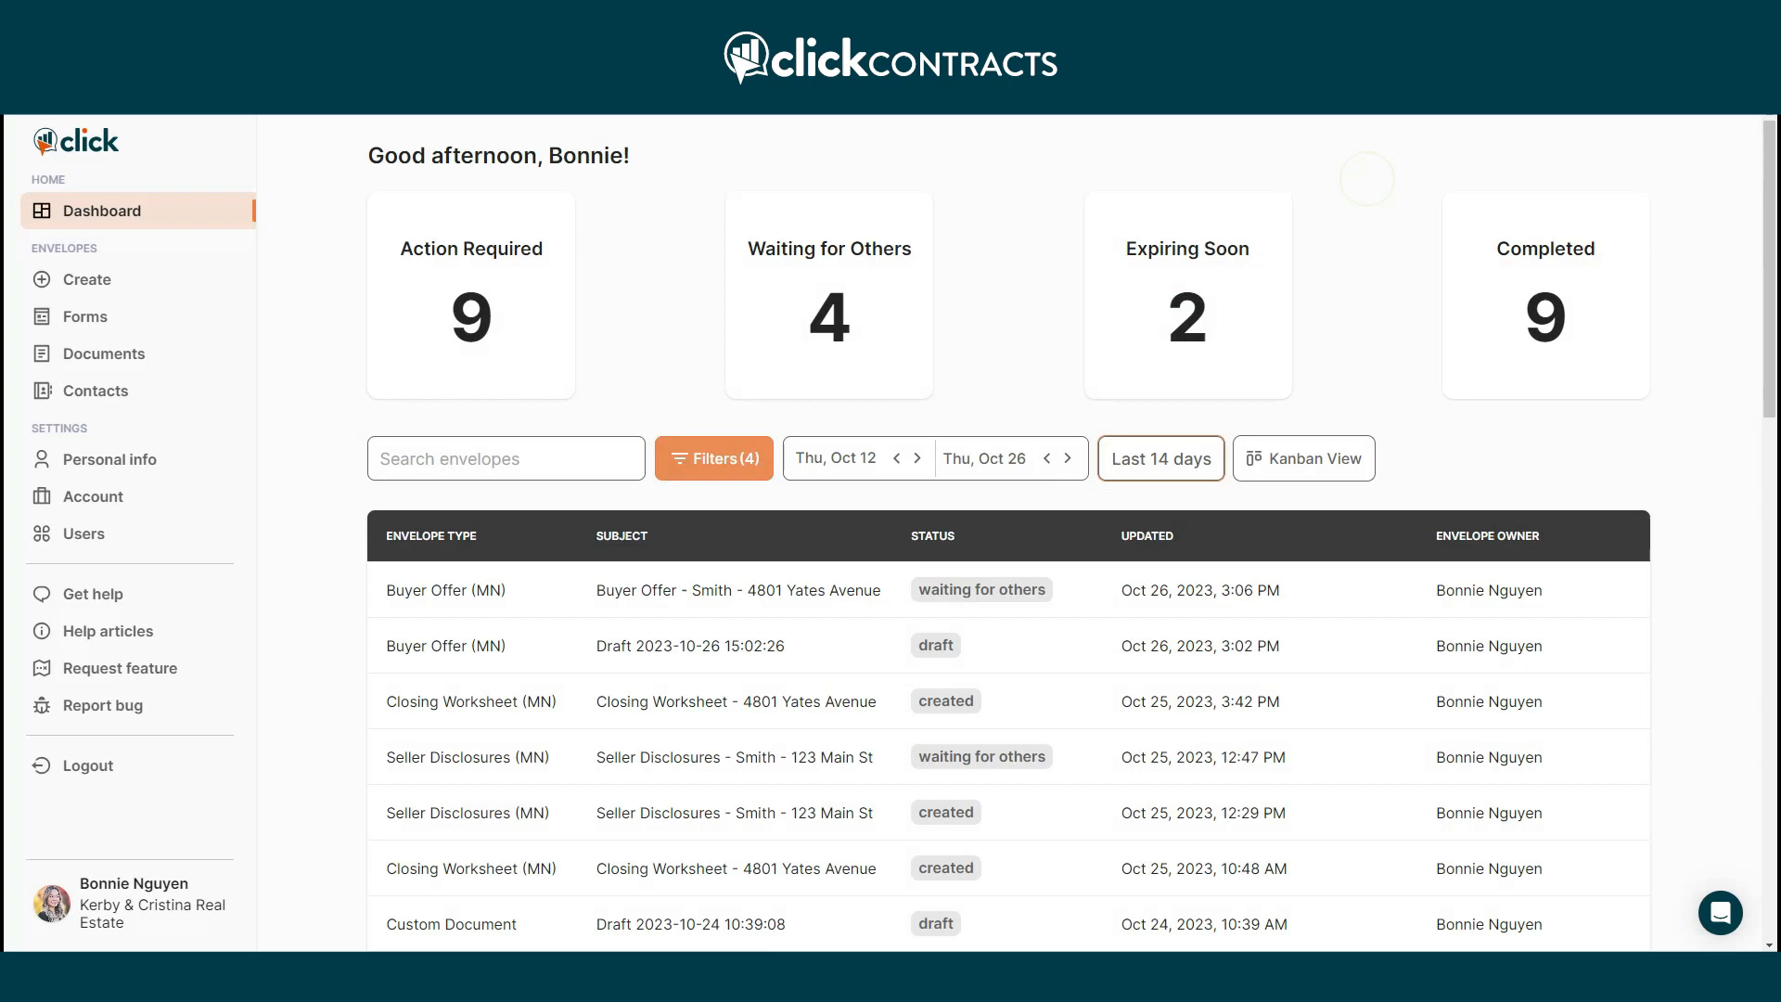